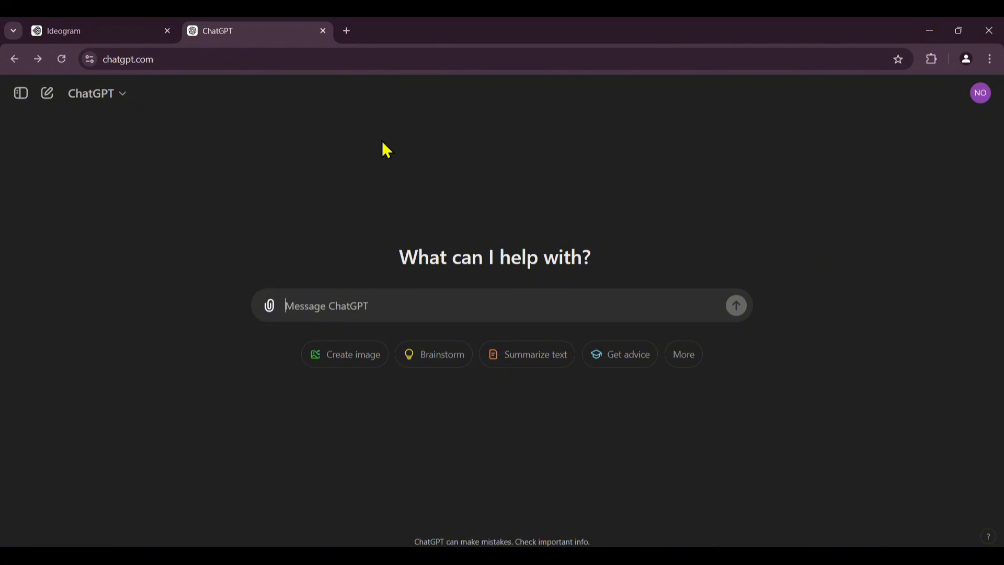
Ask ChatGPT "I needs idea t shirt design quotes For halloween"
click(412, 311)
right_click(412, 315)
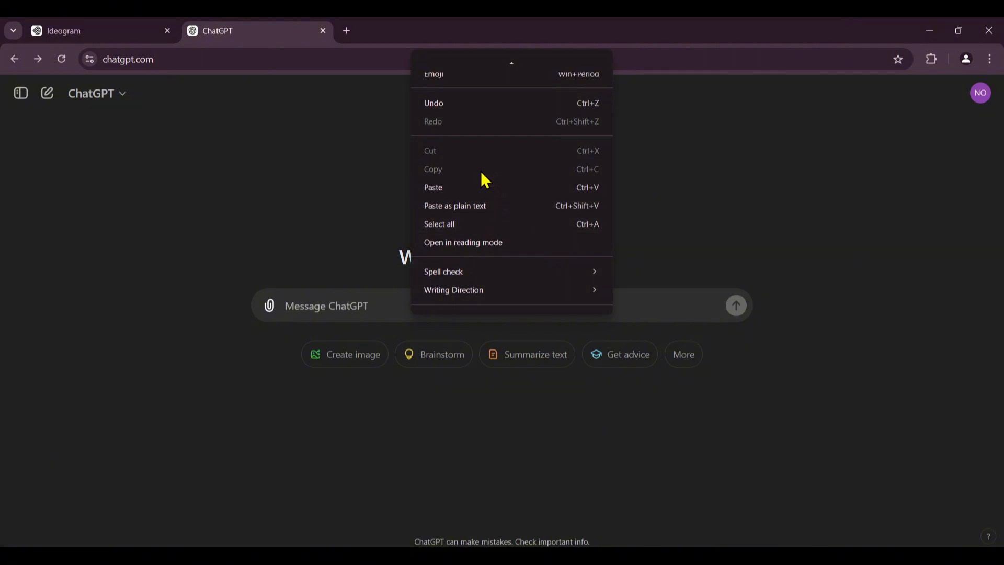
click(461, 189)
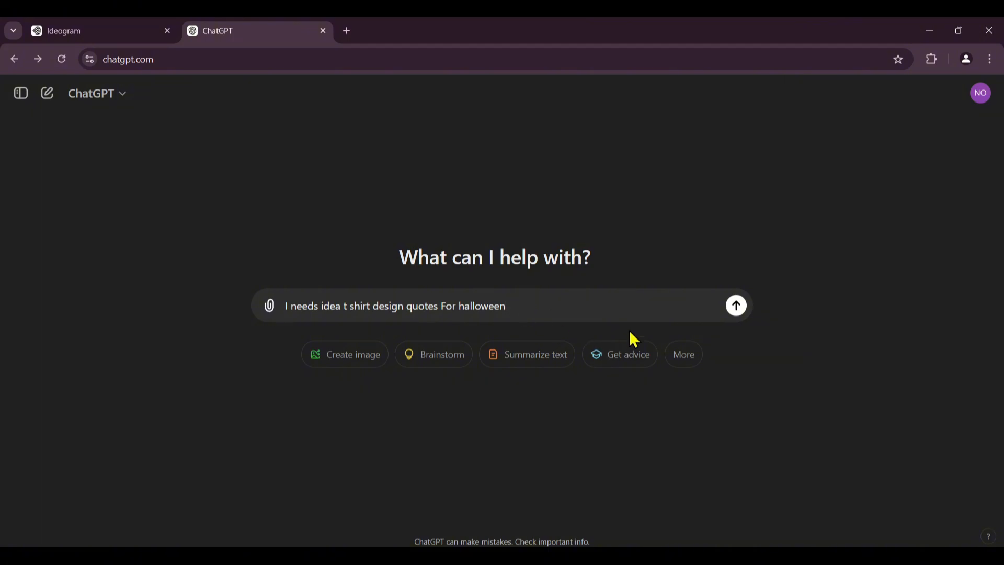
click(742, 305)
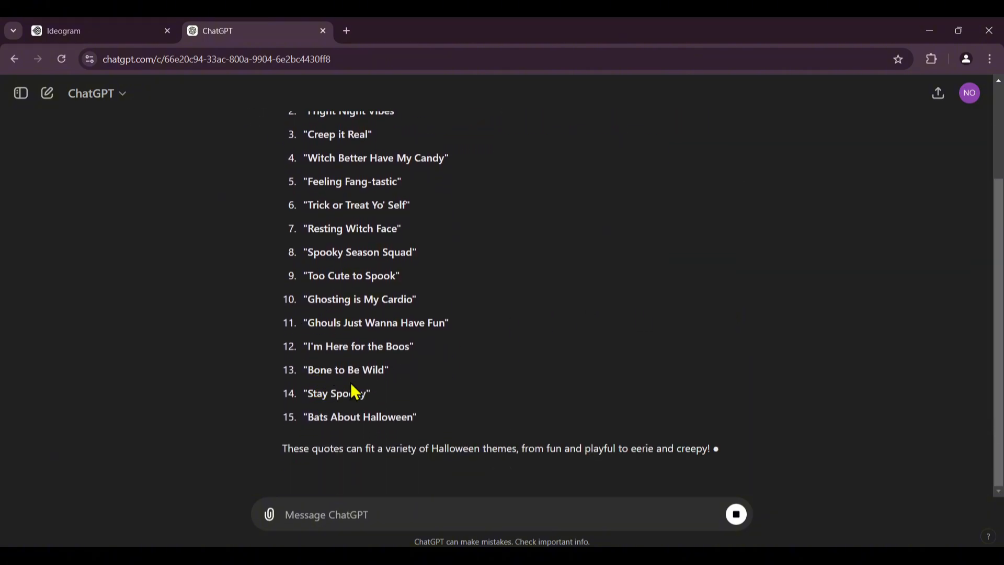
Copy the quote "Fright Night Vibes" without its quotation marks from the list of Halloween quotes
scroll(363, 387, up, 3)
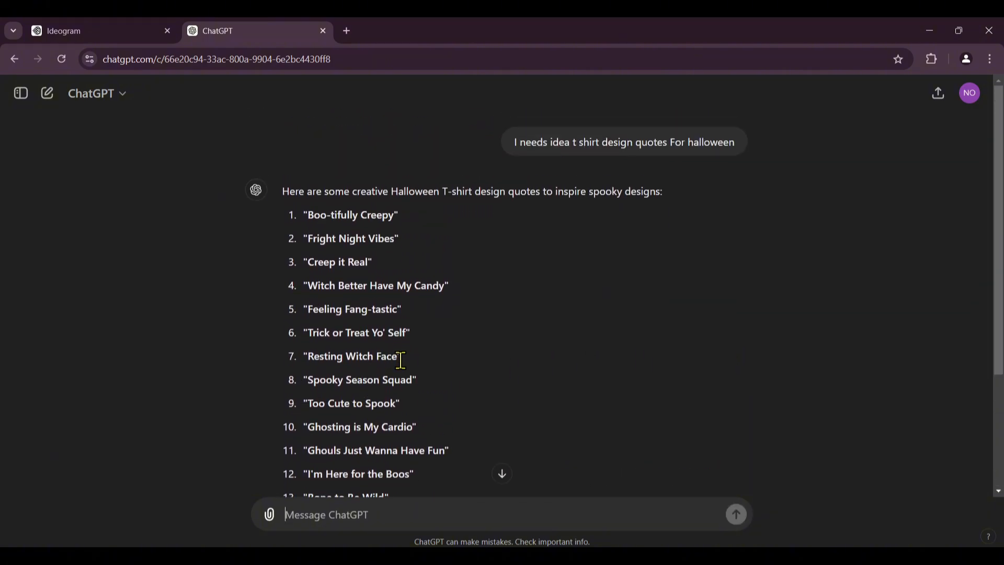
scroll(401, 360, down, 4)
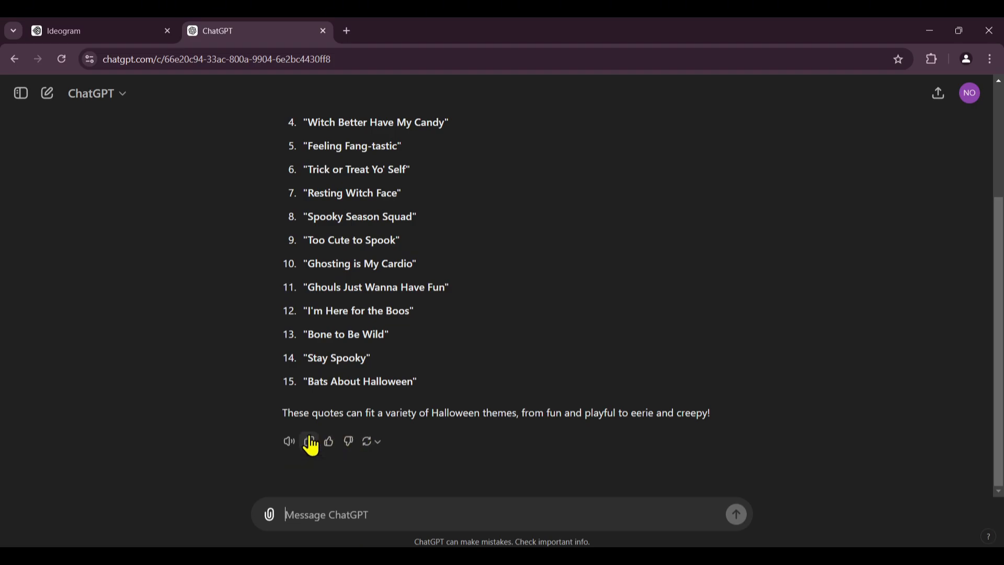
scroll(308, 232, up, 3)
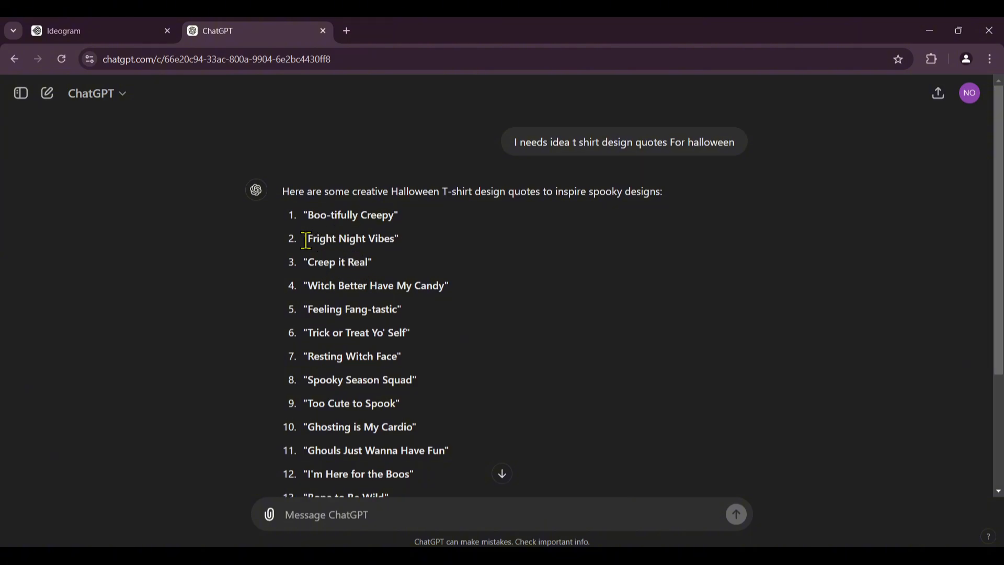
mouse_move(311, 238)
mouse_down()
mouse_move(394, 256)
mouse_move(391, 241)
mouse_move(308, 235)
mouse_up()
click(398, 236)
right_click(321, 242)
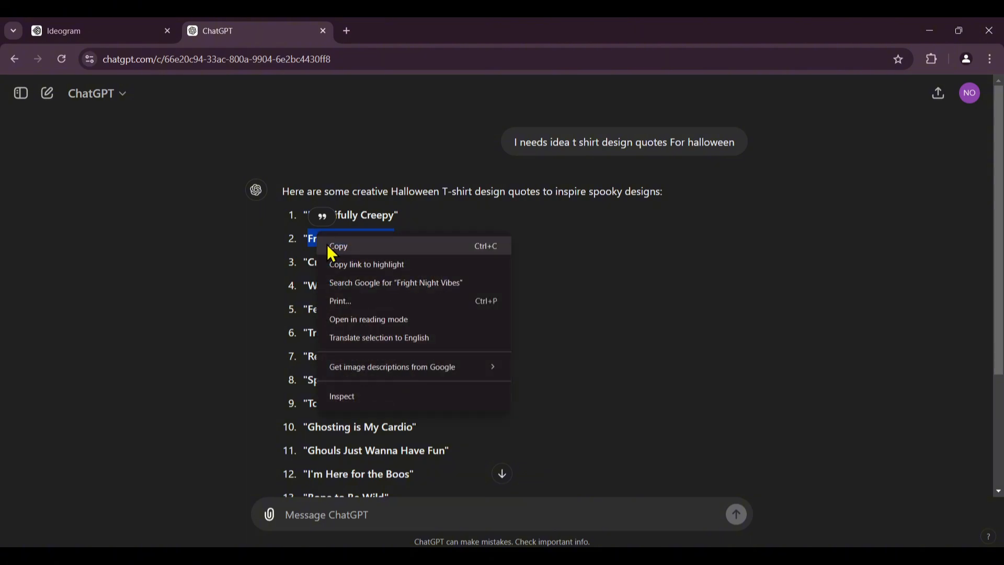
click(329, 248)
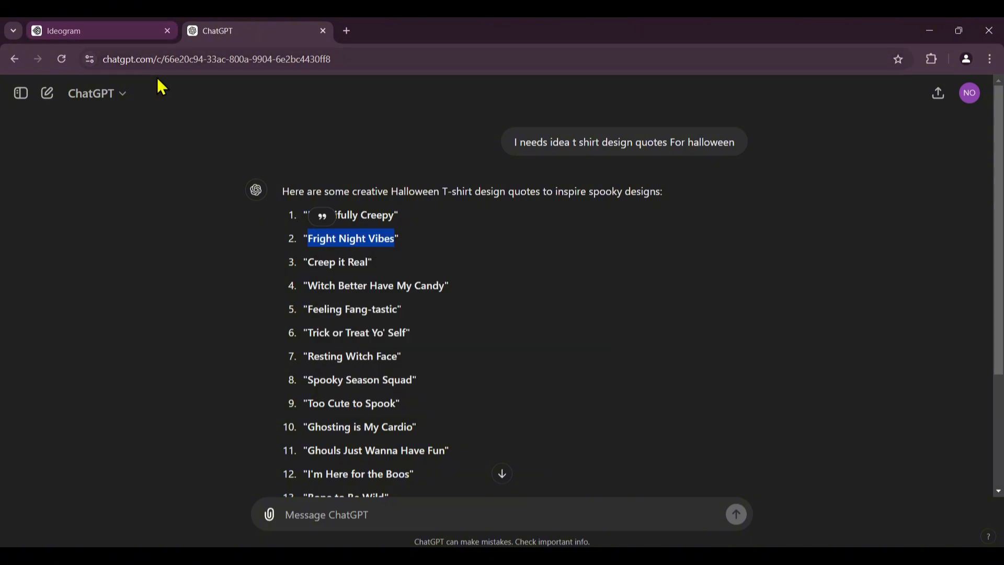
Switch to Ideogram and go back from the open rose image to the Explore gallery
click(113, 23)
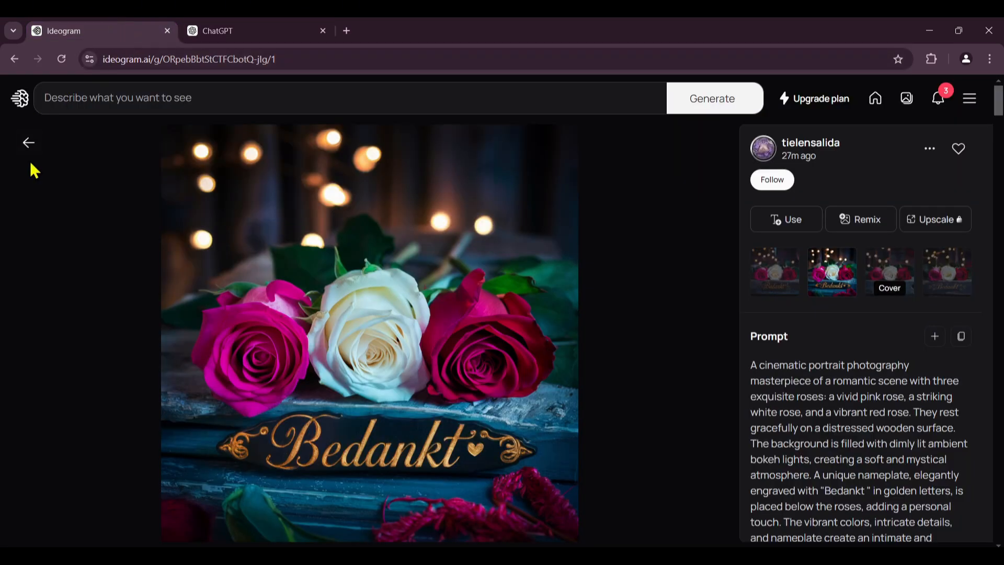
click(30, 144)
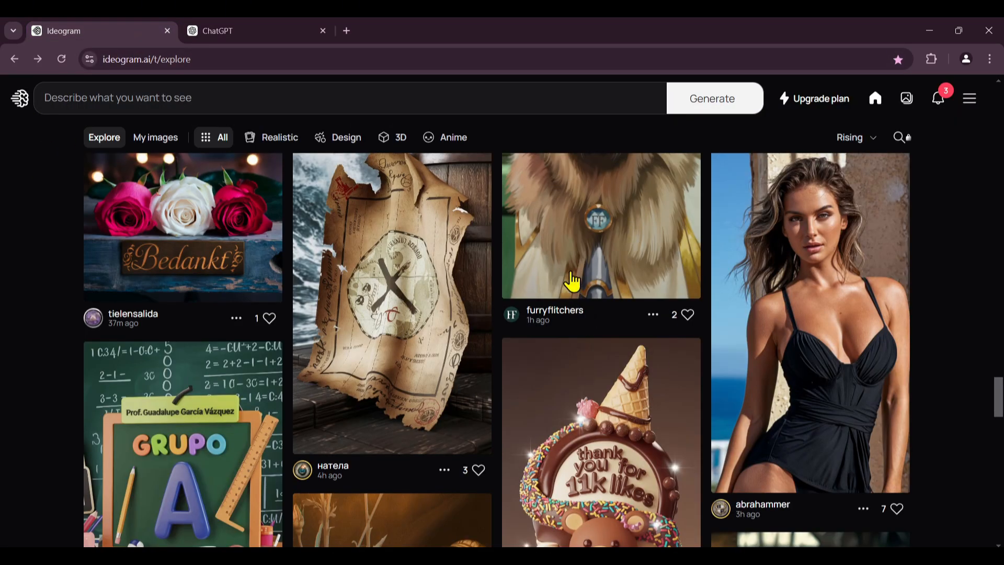
scroll(515, 241, down, 5)
scroll(516, 246, down, 15)
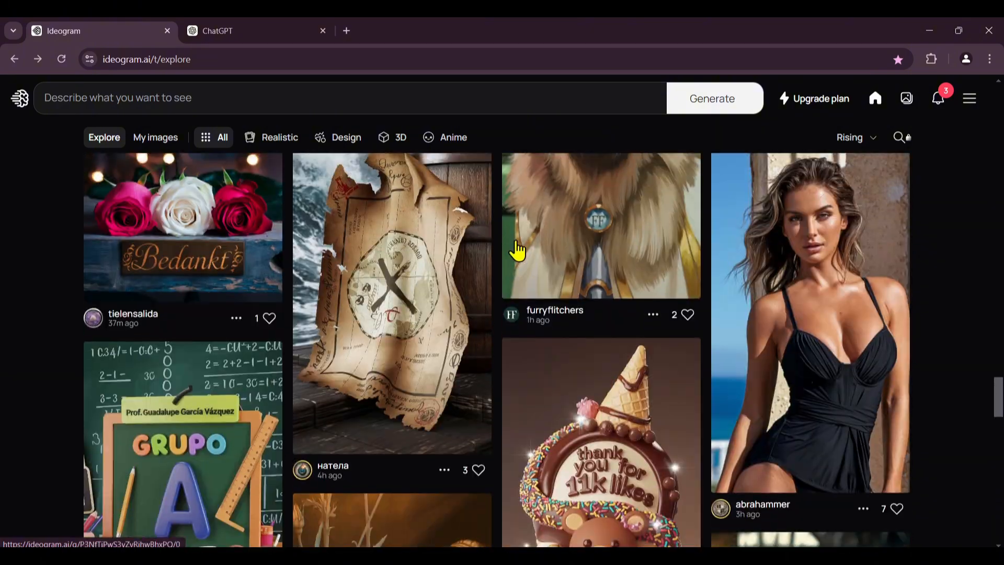
scroll(515, 273, up, 20)
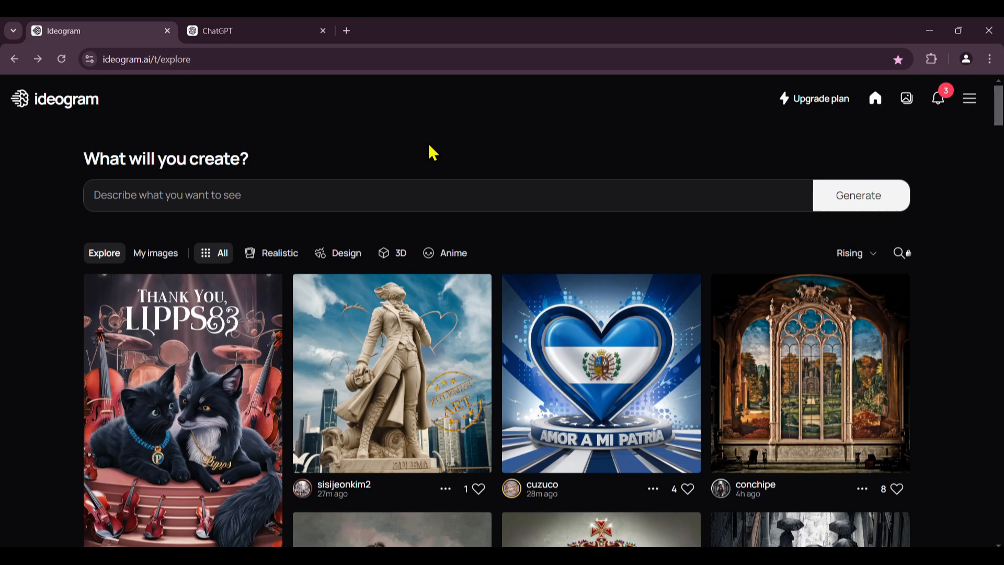
Enter the image prompt: please create t shirt design "Fright Night Vibes"
click(345, 203)
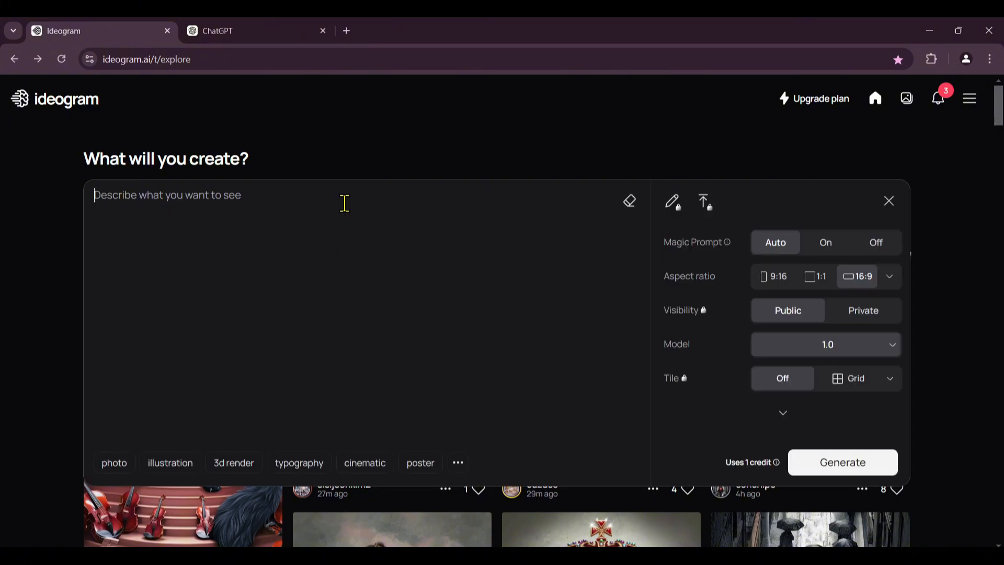
right_click(348, 216)
click(172, 180)
text(please create t shirt design "Fright Night Vibes)
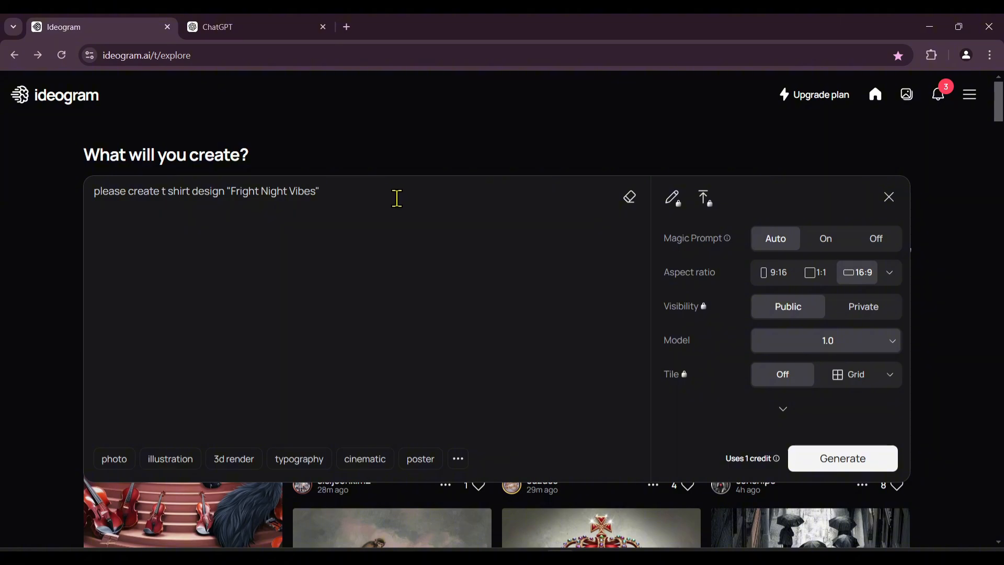
Add the illustration, typography and poster styles to the prompt and set the aspect ratio to 1:1
click(172, 460)
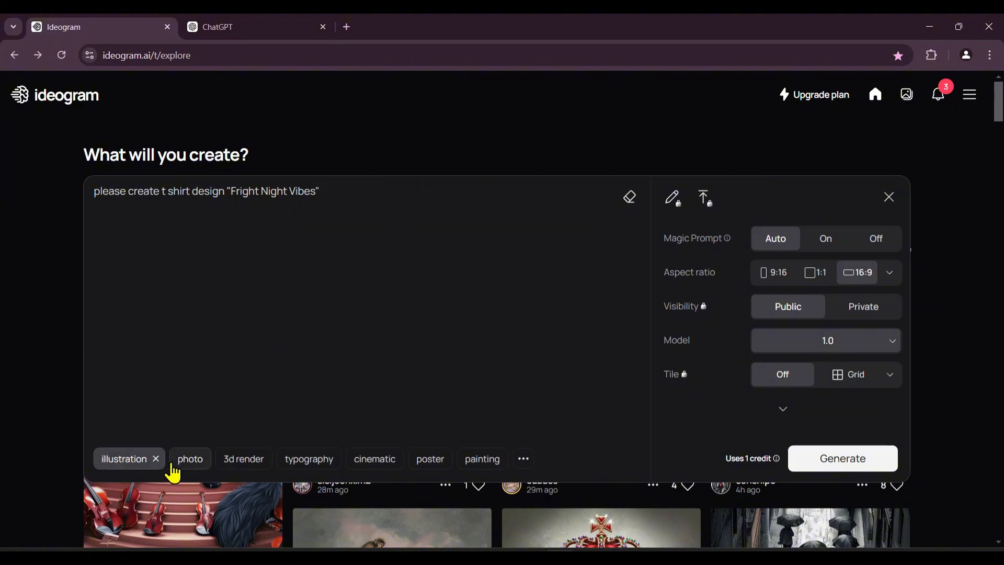
click(310, 464)
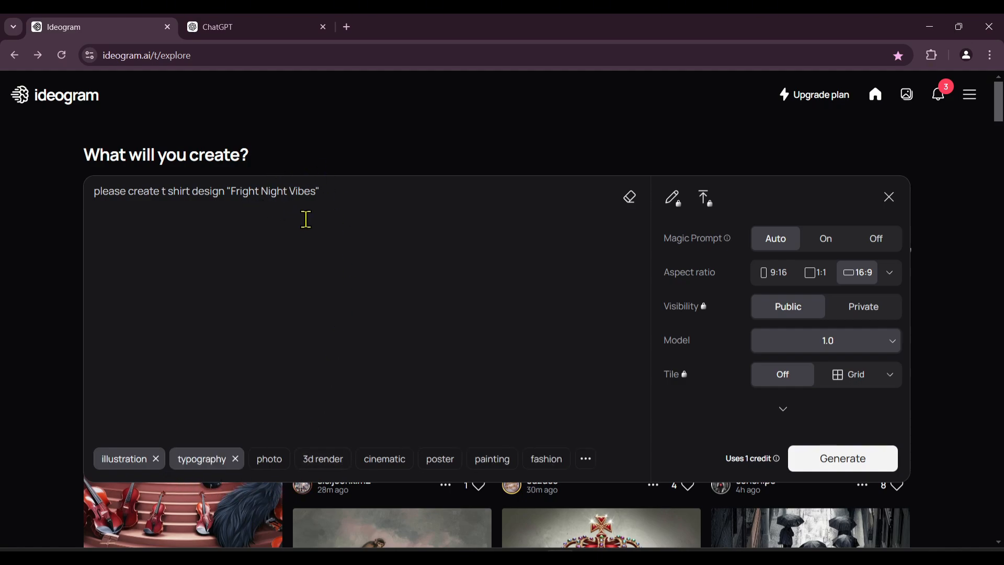
click(448, 459)
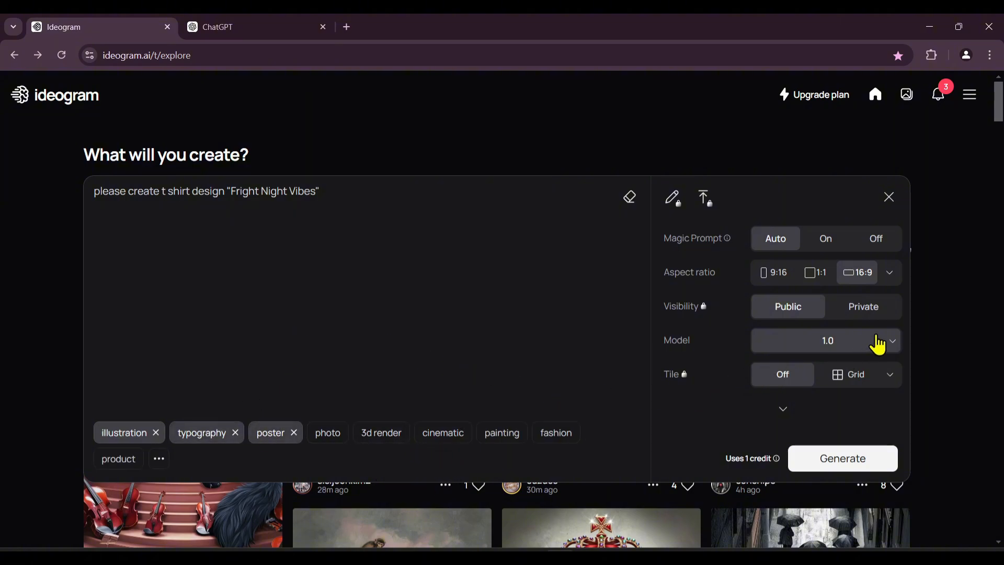
click(820, 277)
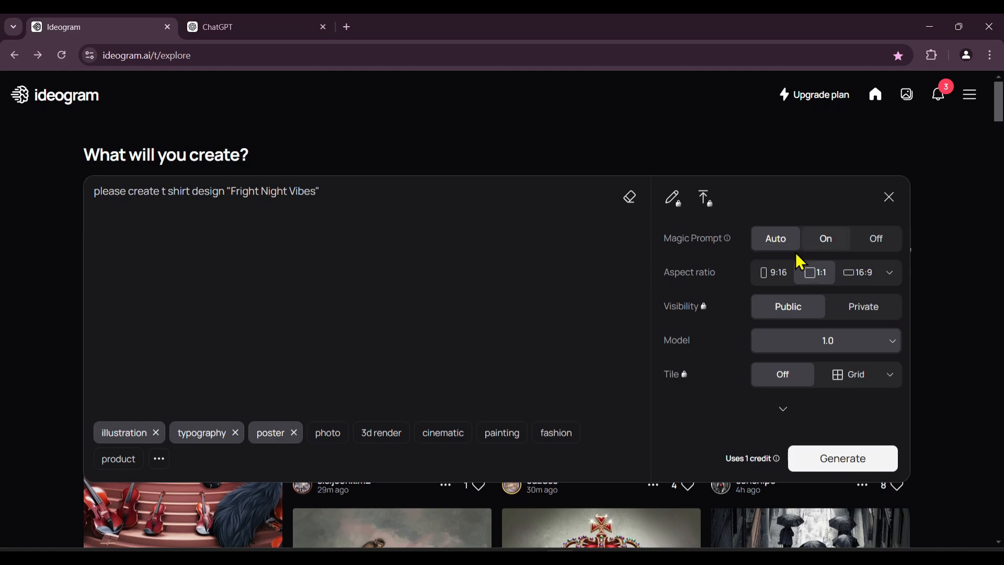
Check the Magic Prompt description and the available model versions, and generate the T-shirt designs
mouse_move(700, 247)
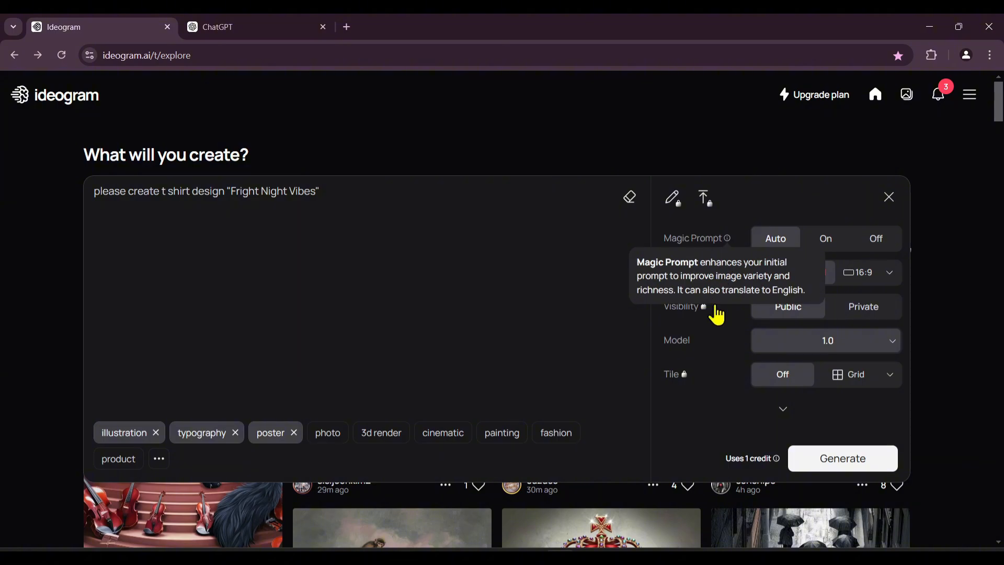
click(881, 346)
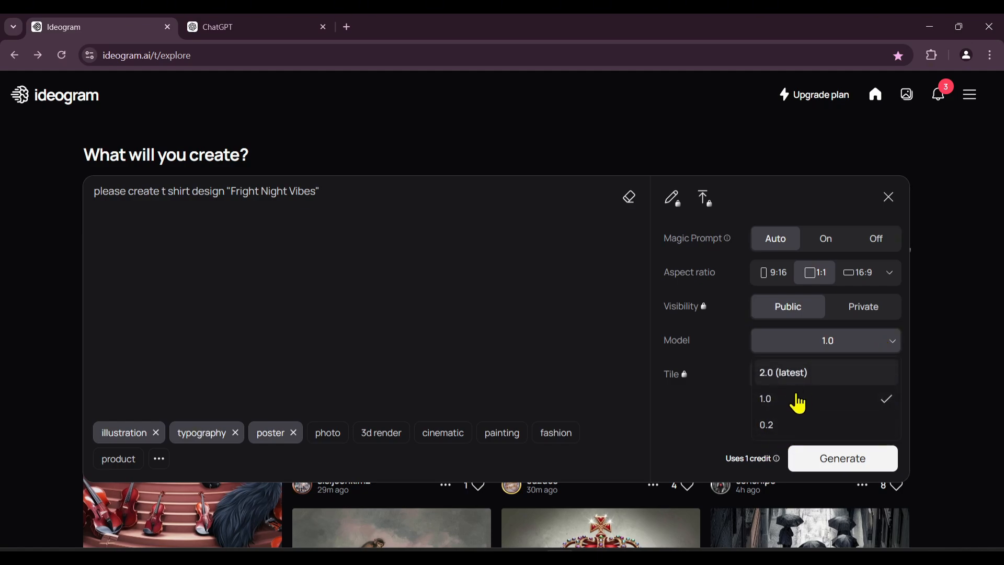
click(832, 347)
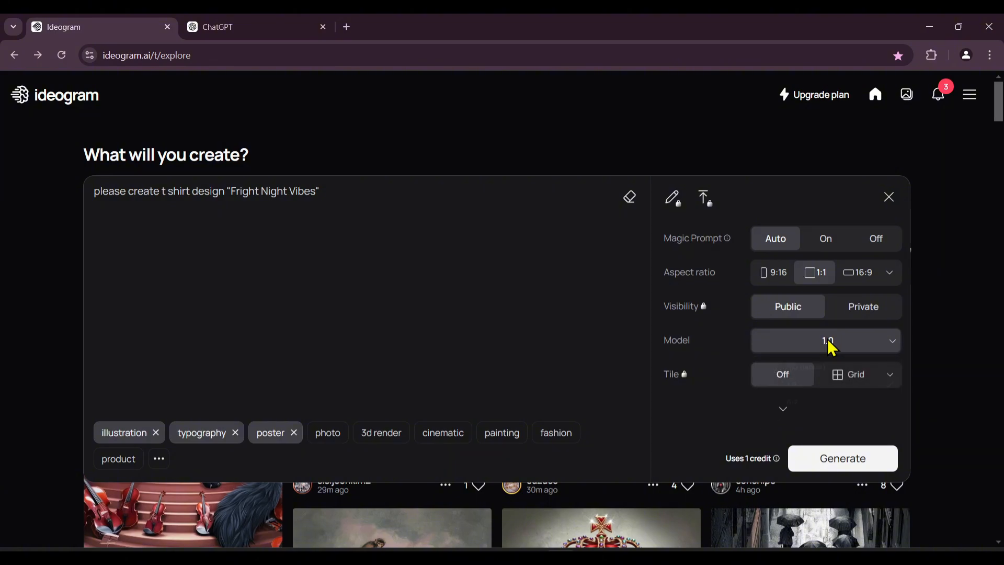
scroll(840, 346, down, 2)
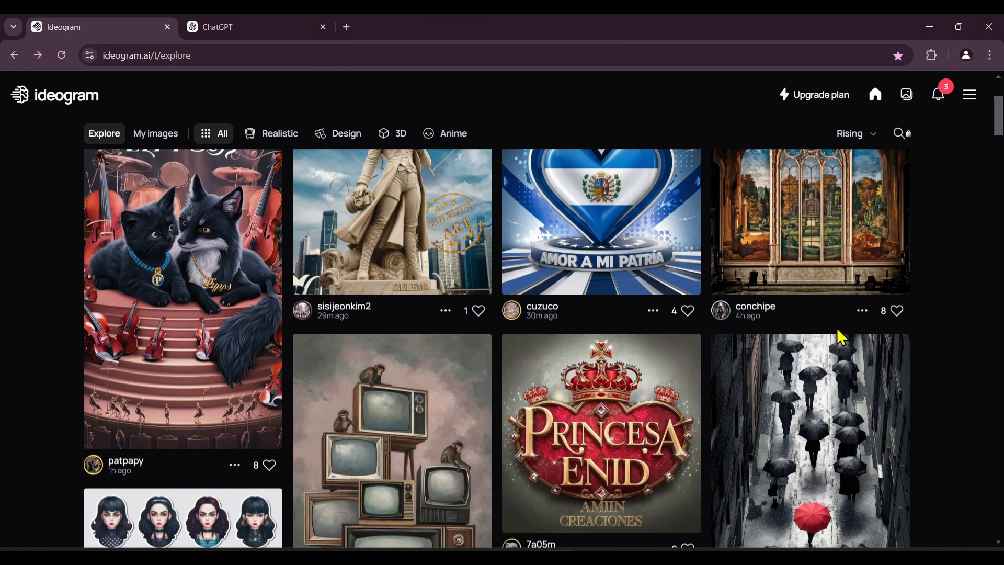
scroll(837, 304, up, 2)
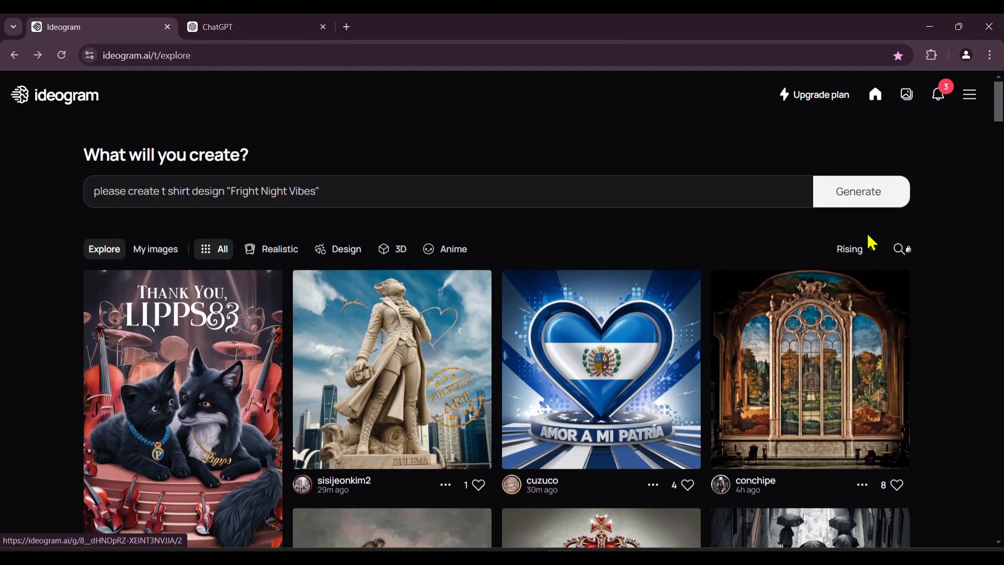
click(873, 198)
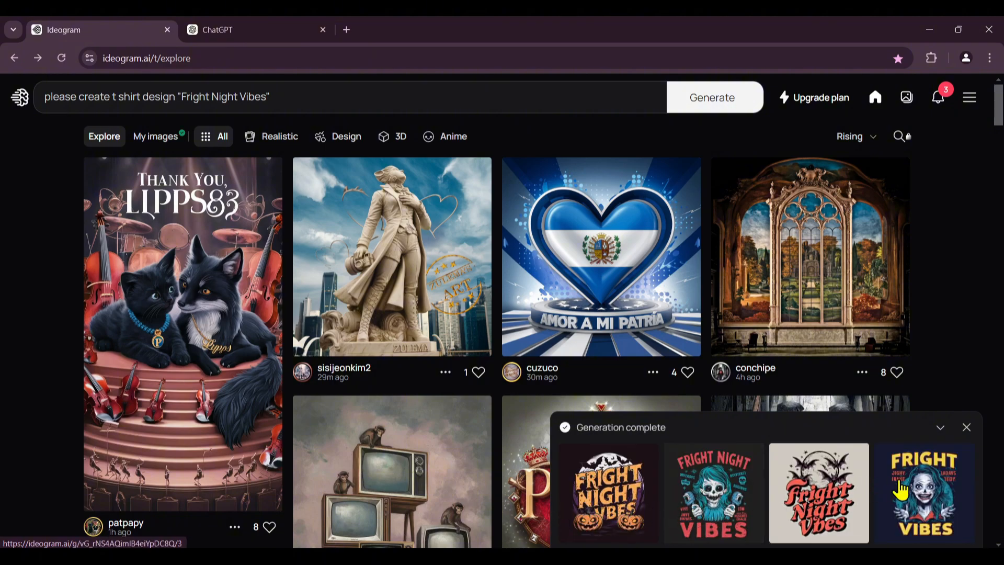
Open the generated pumpkin design from your own images and download it as a JPEG (70% quality)
click(160, 138)
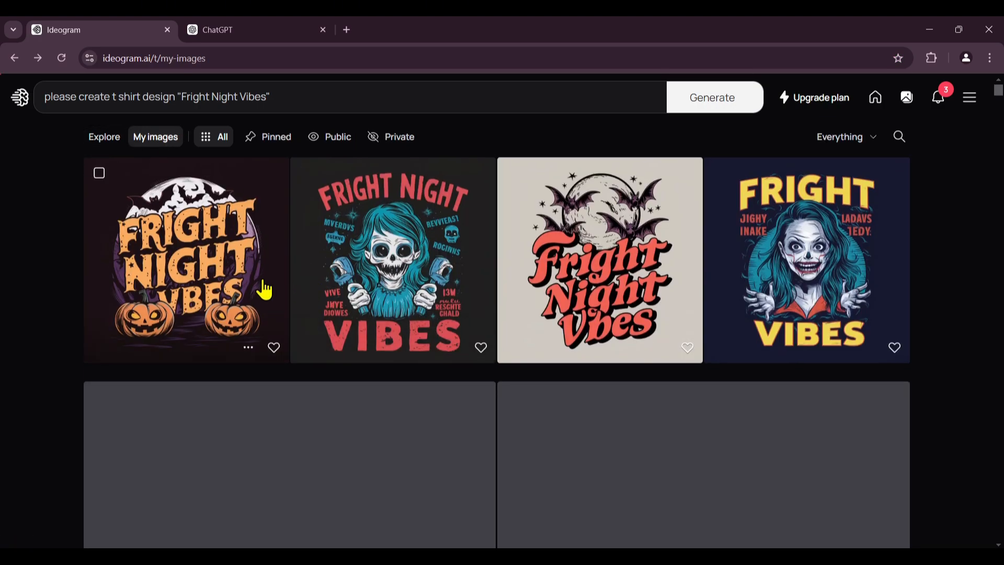
click(220, 262)
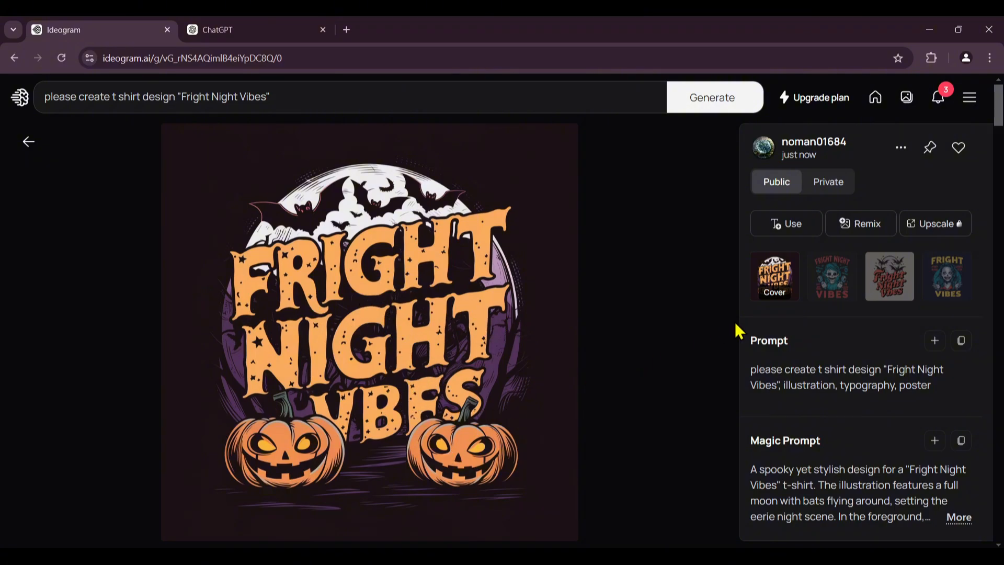
click(901, 148)
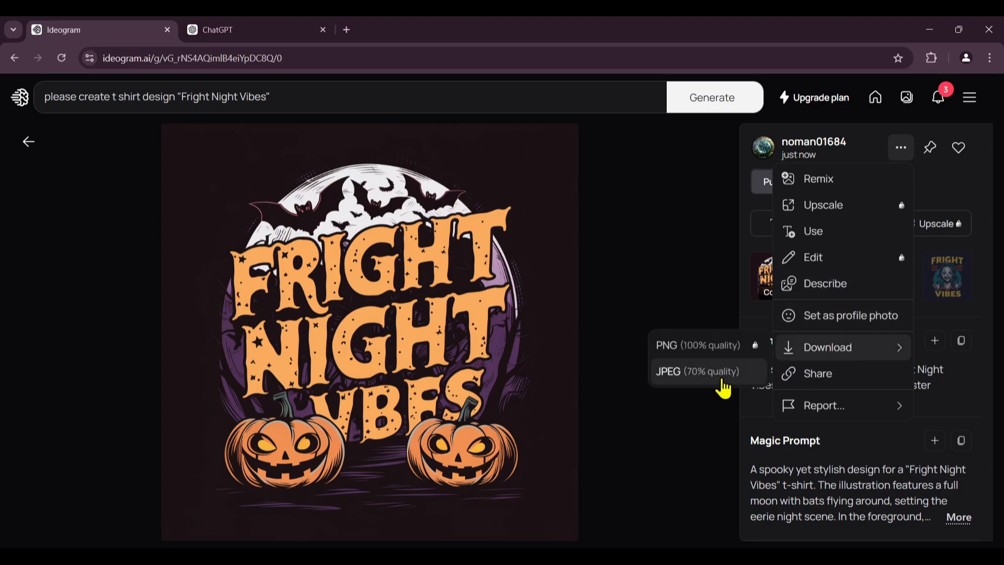
click(740, 399)
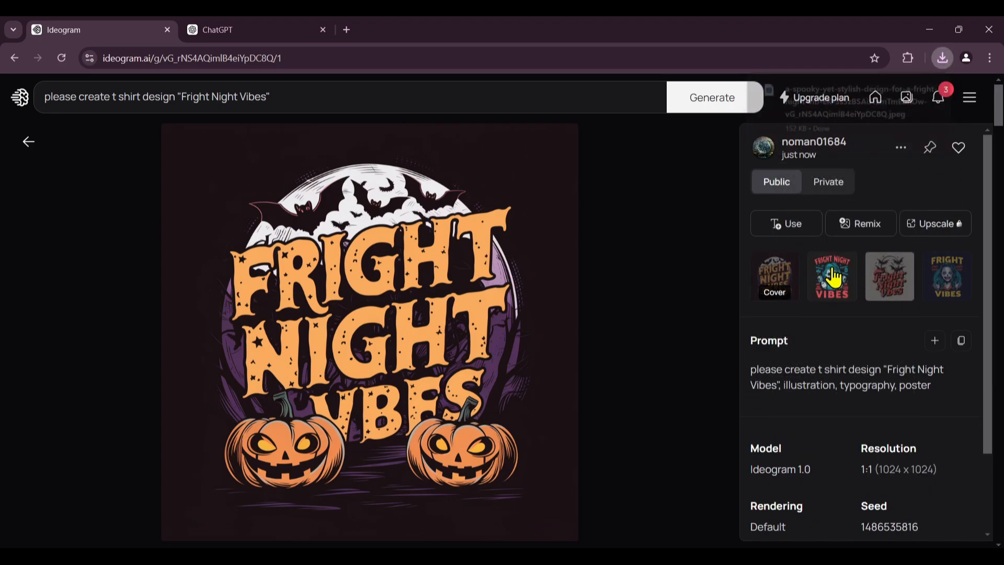
Show the second design, with the blue-haired skeleton, and download it as a JPEG (70% quality)
click(831, 276)
click(900, 149)
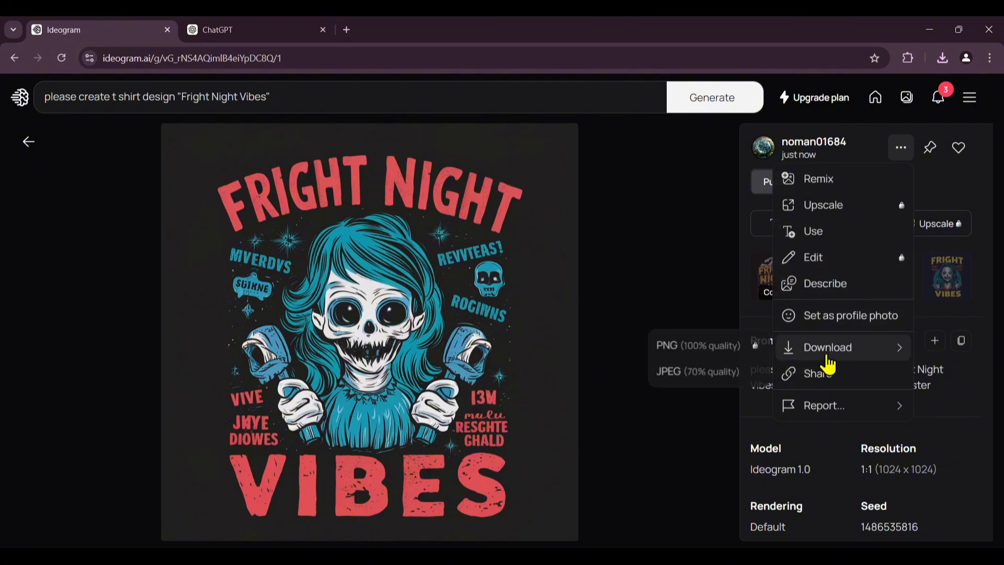
mouse_move(798, 350)
click(715, 376)
click(735, 387)
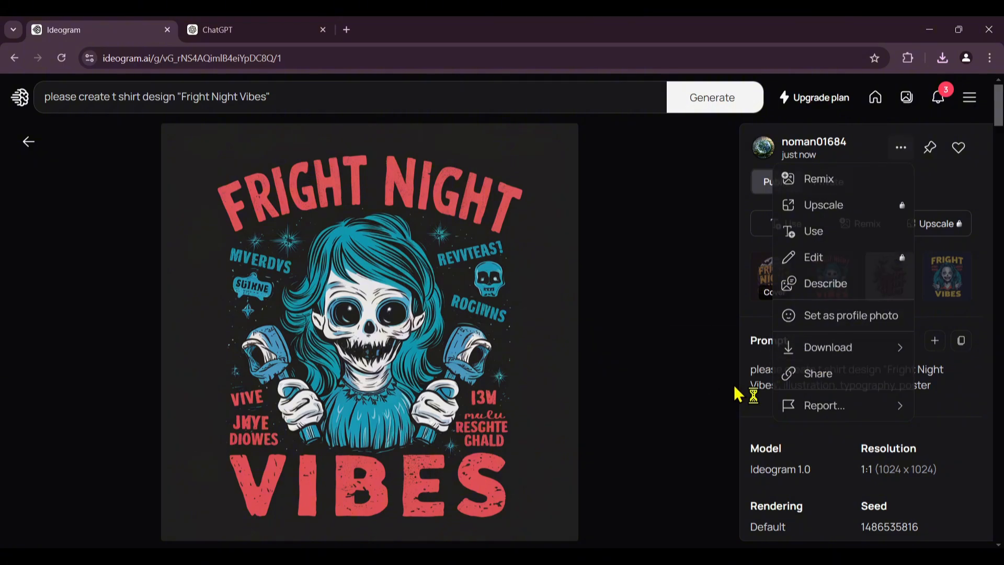
Show the third design, with bats around the moon, and download it as a JPEG (70% quality)
click(894, 278)
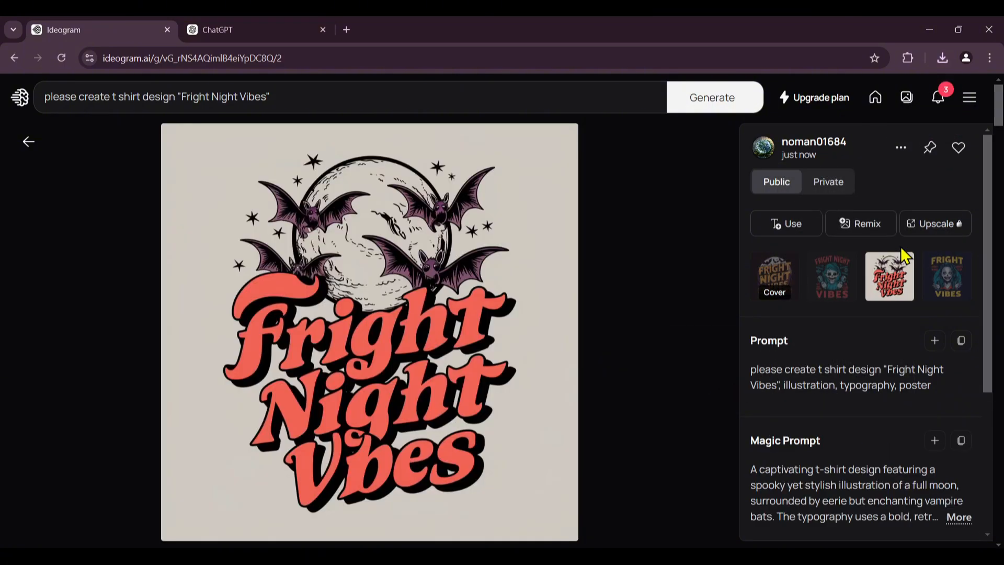
click(900, 148)
mouse_move(788, 361)
click(711, 375)
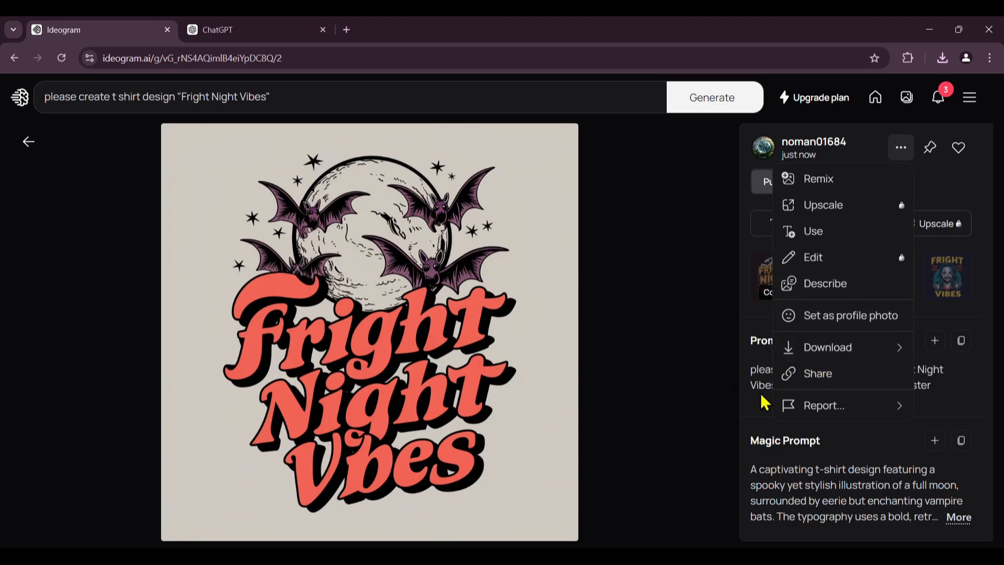
Show the fourth design, with the grinning woman and yellow lettering, and download it as a JPEG (70% quality)
click(946, 272)
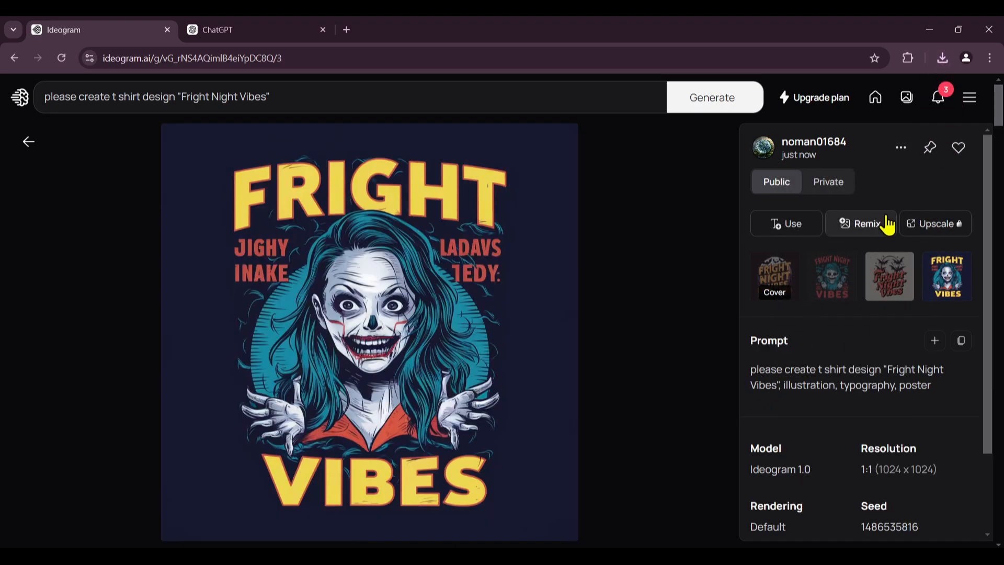
click(892, 156)
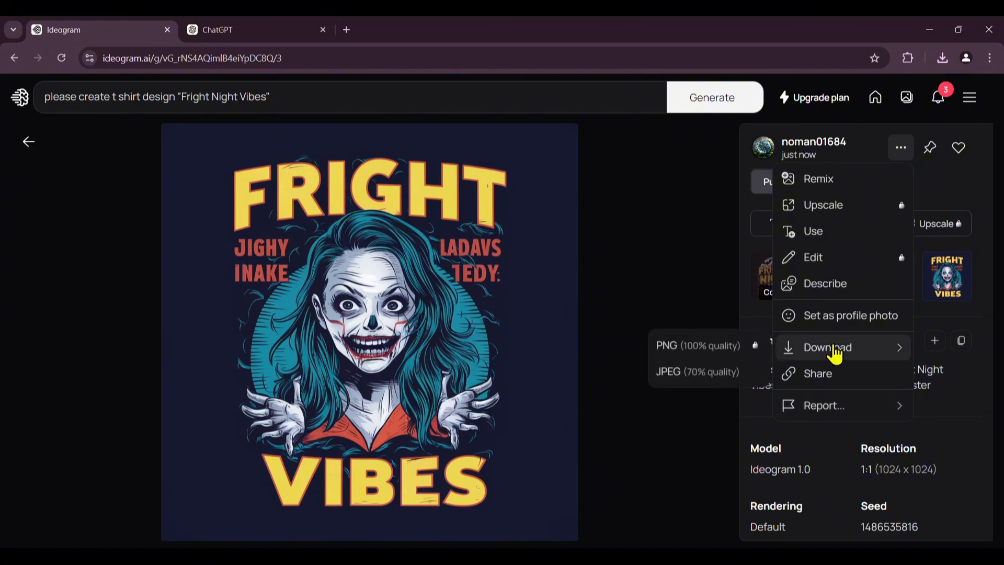
mouse_move(803, 355)
click(742, 371)
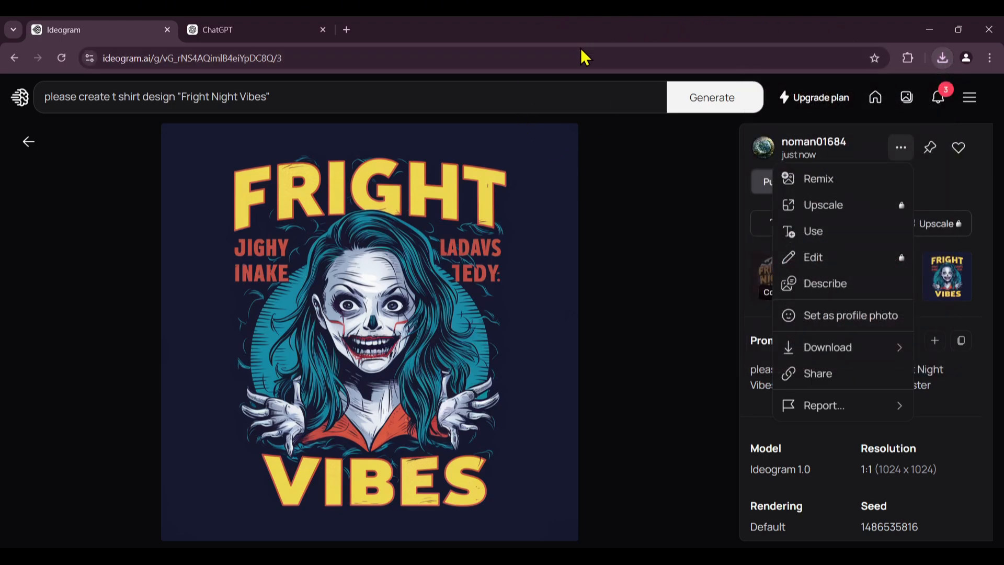
Switch to Illustrator and place the downloaded JPEG of the grinning woman design from the Downloads folder into Untitled-1
key(alt+Tab)
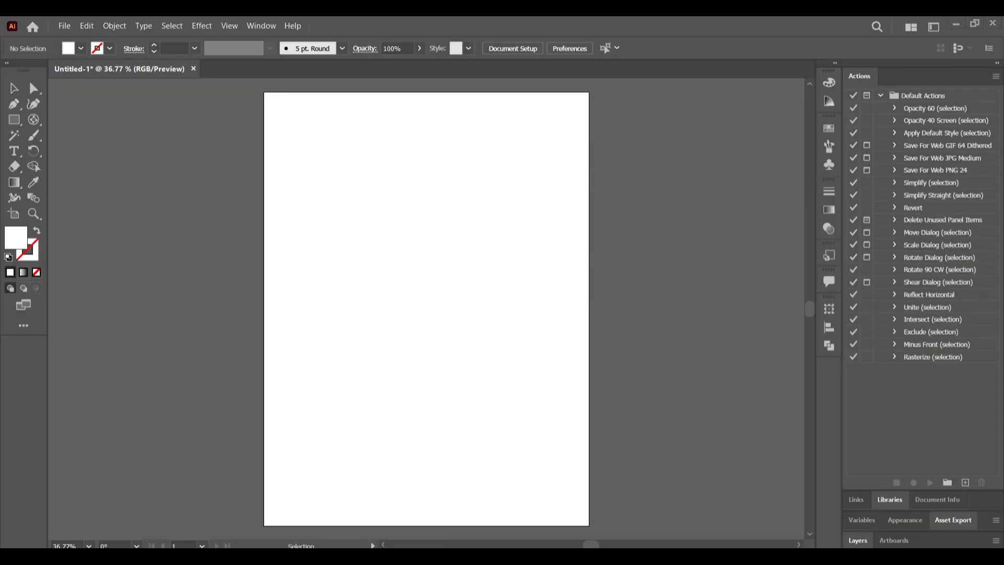
click(391, 557)
click(61, 230)
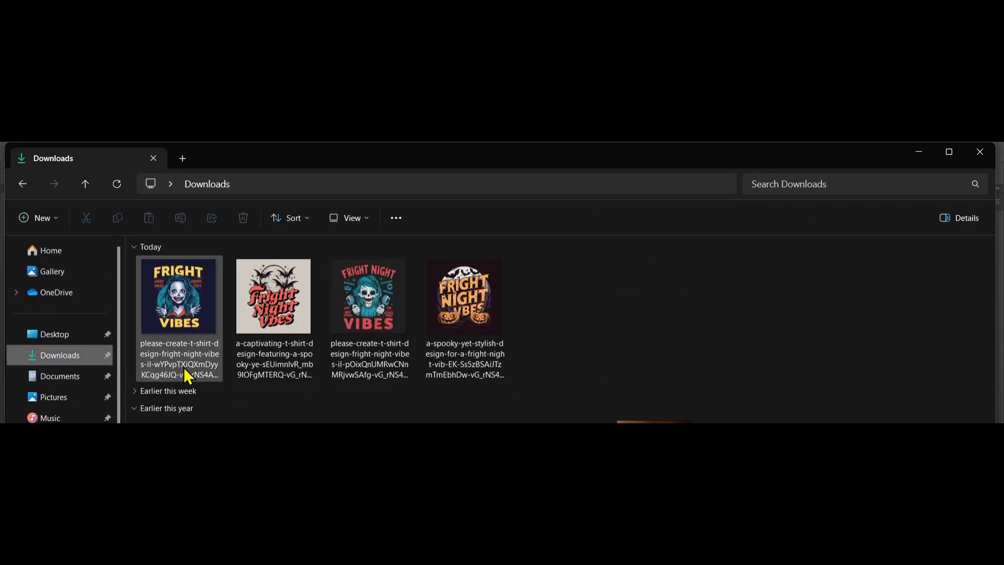
click(136, 411)
drag(190, 306, 367, 512)
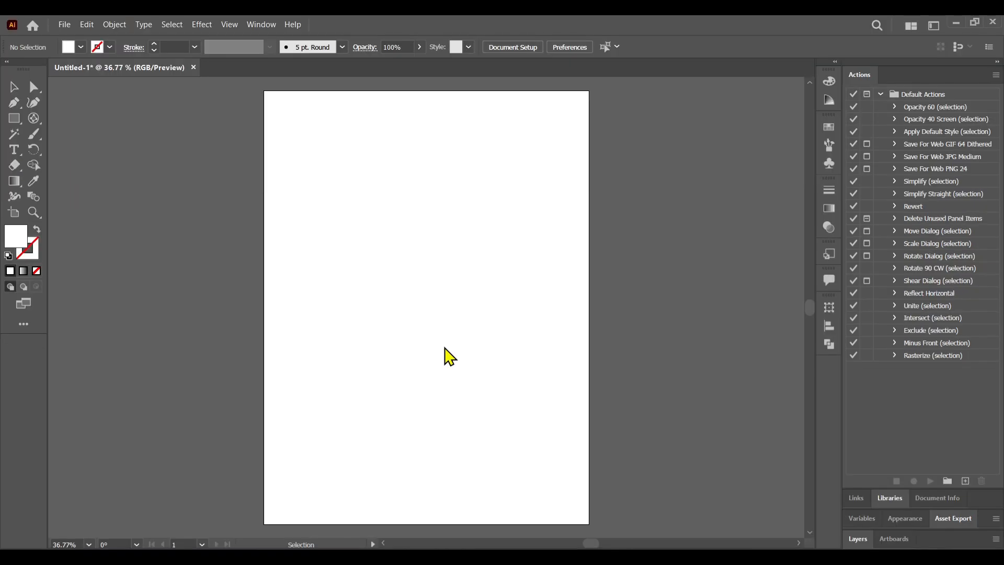
drag(450, 315, 380, 286)
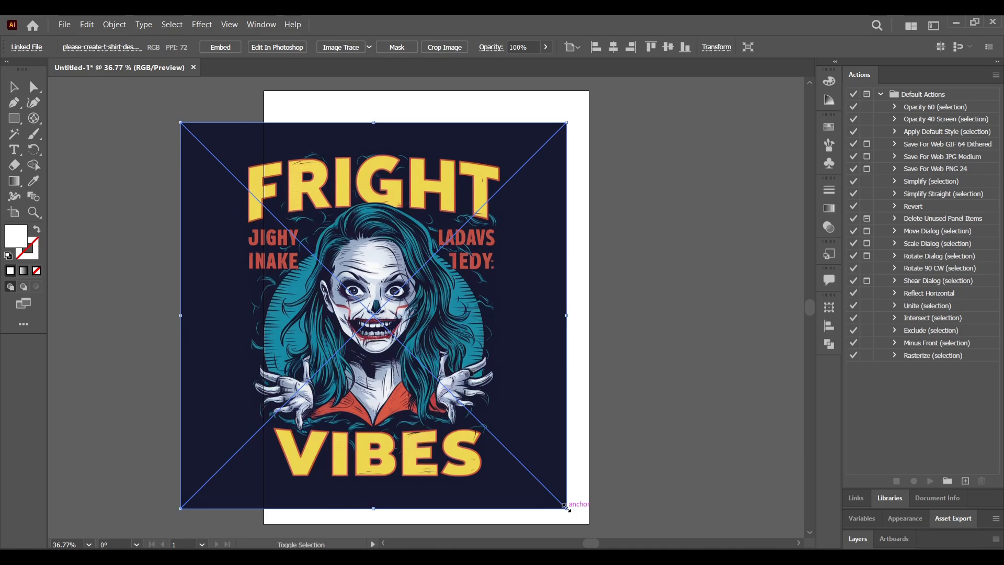
Scale the placed image proportionally down to about 4.05 in square and move it to the upper middle of the artboard
drag(567, 508, 430, 370)
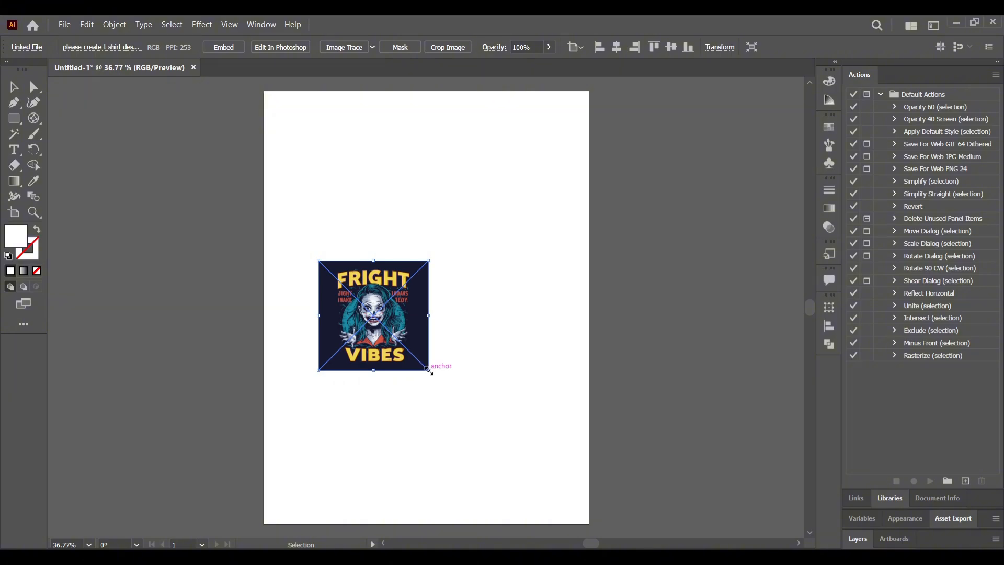
drag(430, 371, 554, 456)
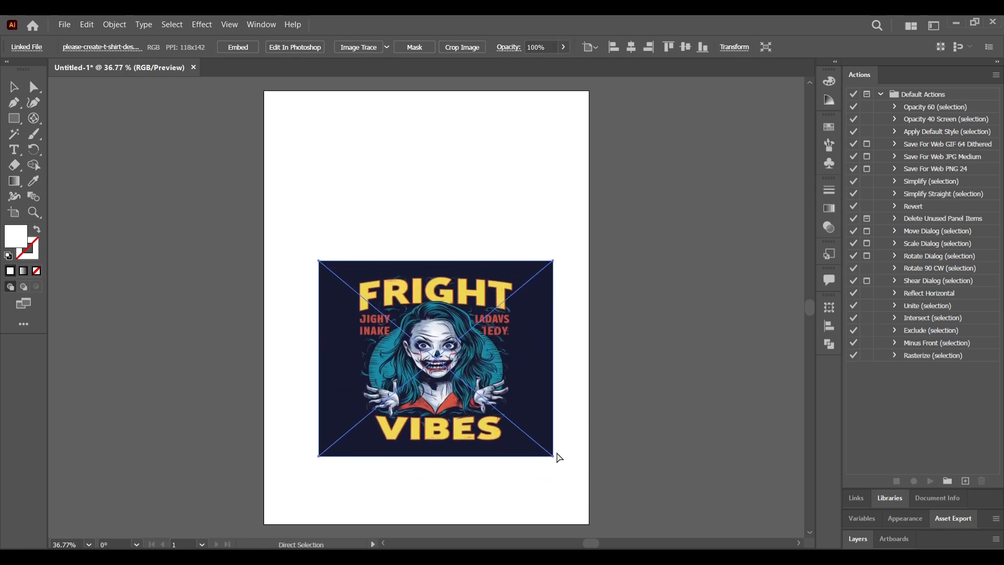
key(ctrl+z)
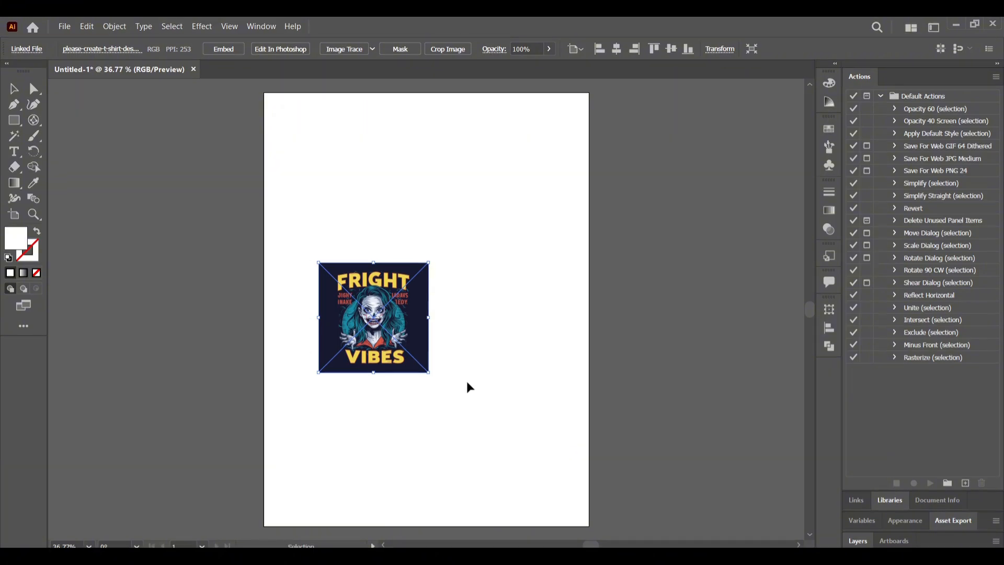
drag(382, 325, 453, 292)
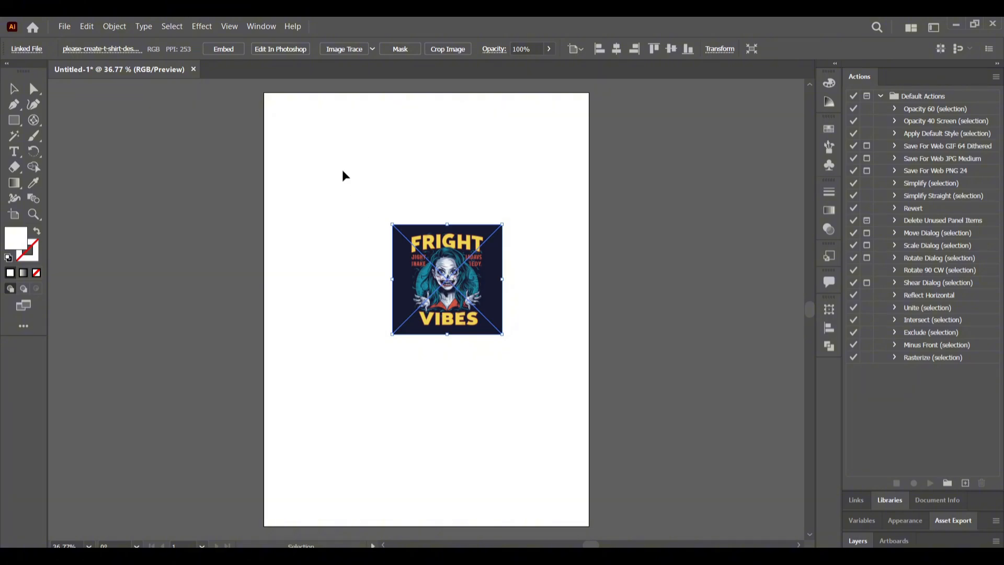
Trace the placed image with Image Trace in Color mode with Preview enabled, and close the trace settings
click(263, 28)
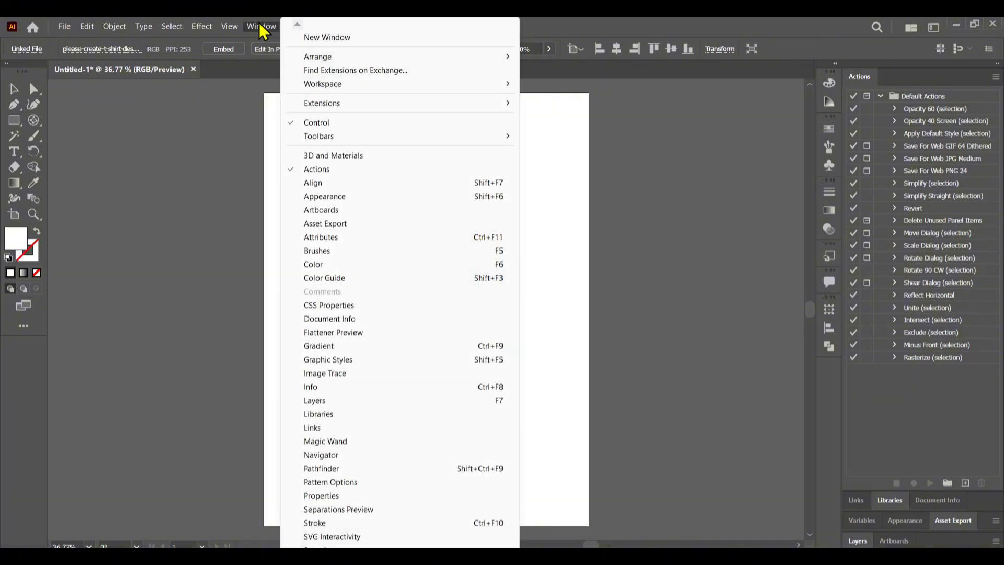
click(326, 373)
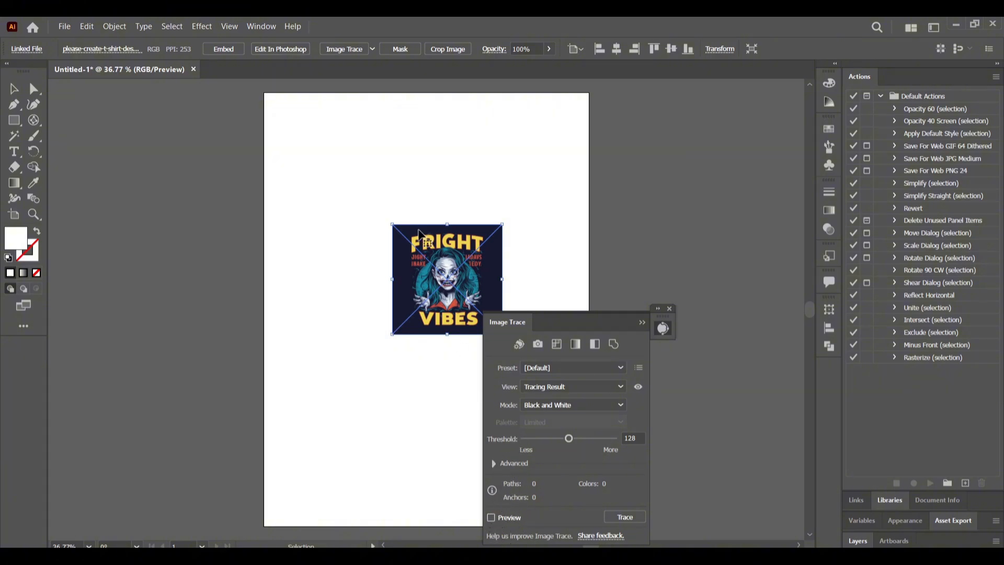
click(492, 518)
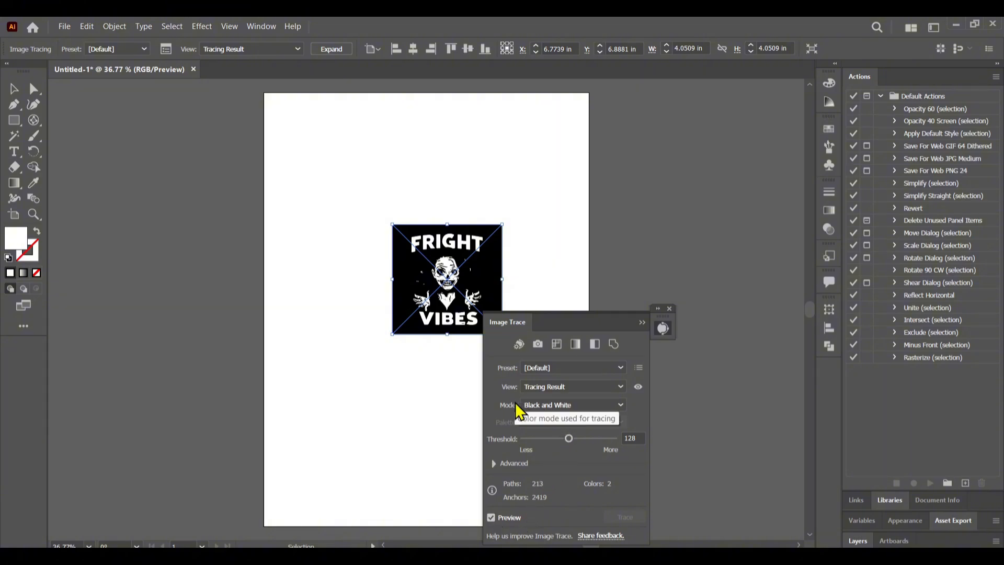
click(543, 409)
click(549, 420)
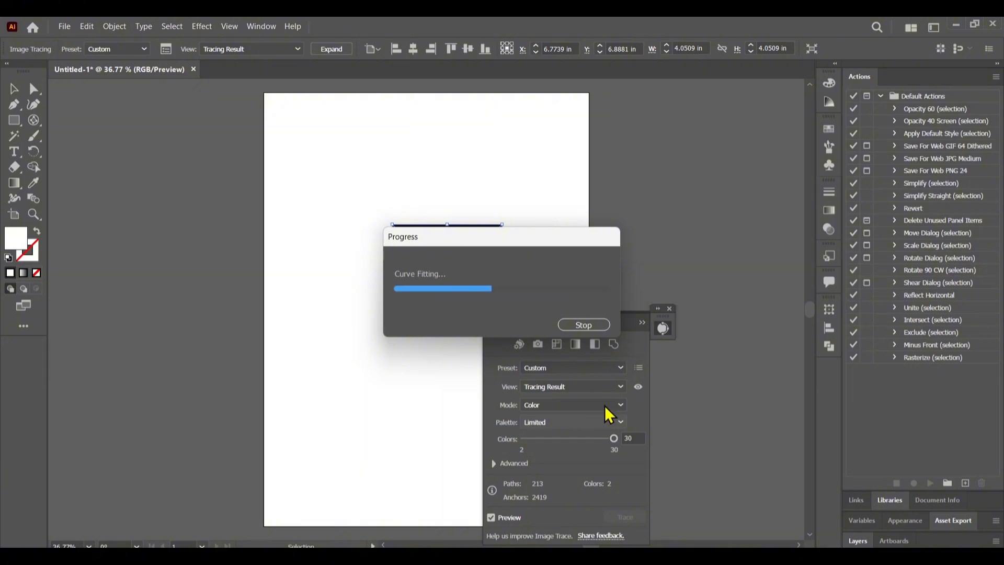
click(670, 309)
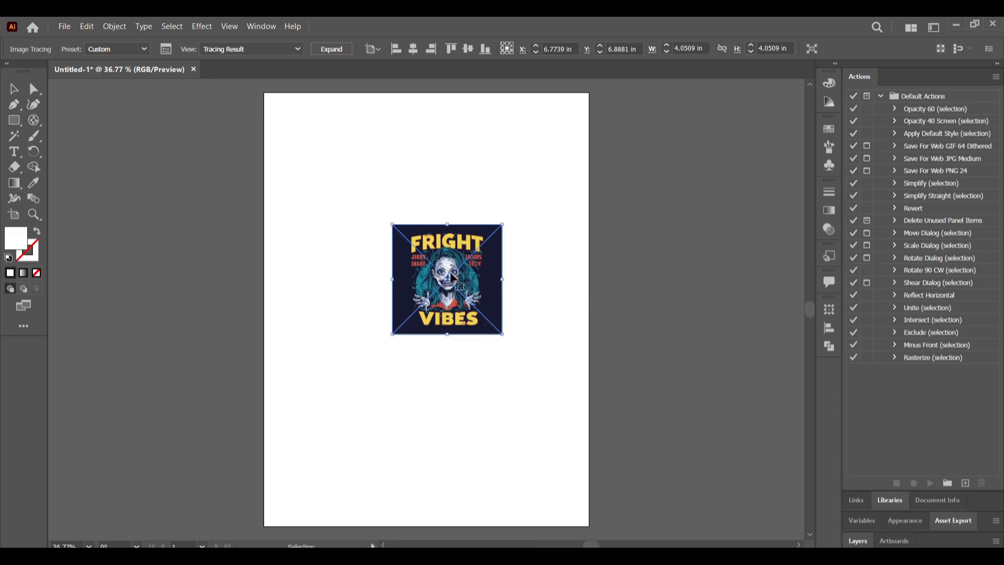
Expand the traced image, move it slightly up the artboard and ungroup its shapes
click(318, 47)
drag(455, 278, 431, 238)
right_click(432, 238)
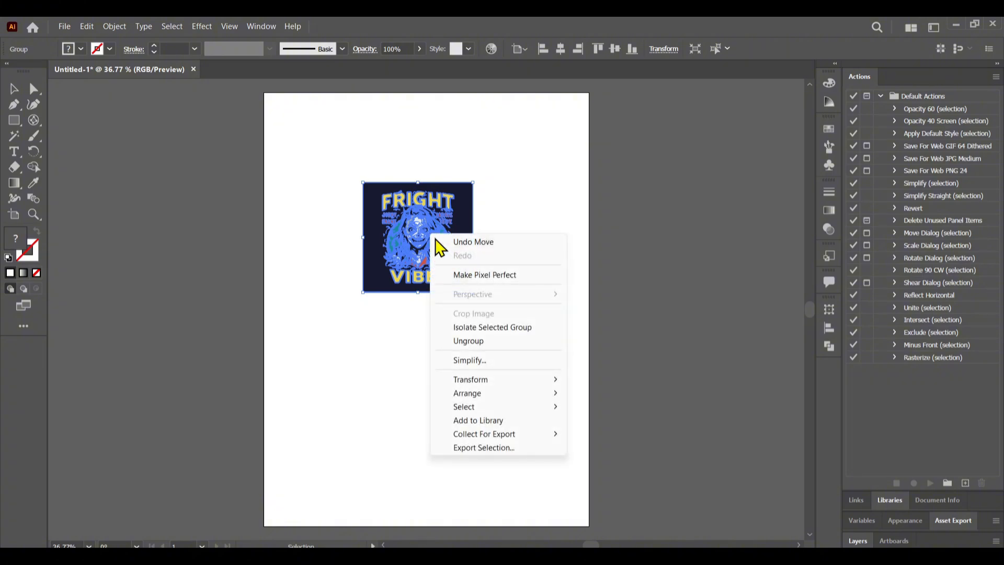
click(479, 337)
click(506, 292)
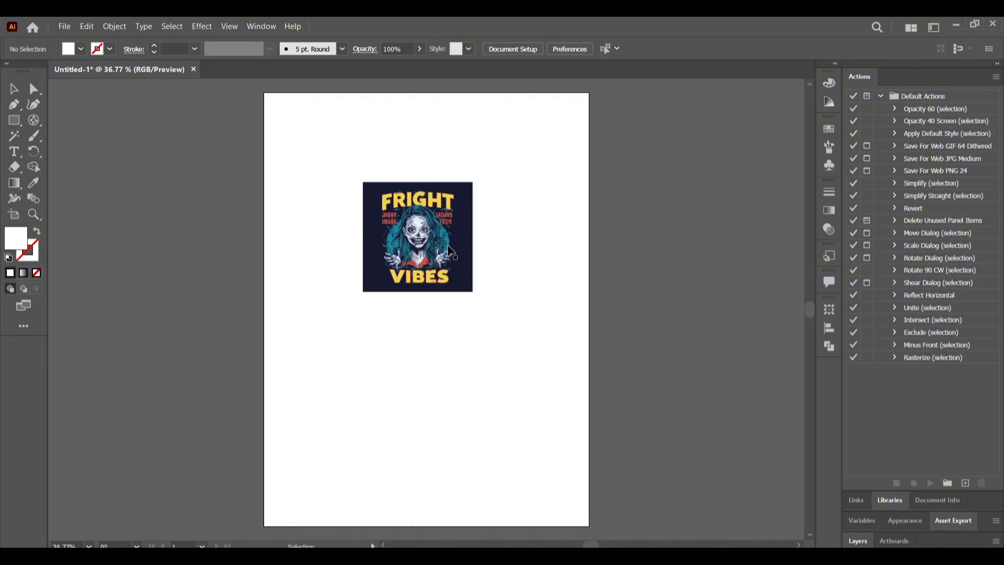
Try to remove the dark background by selecting its colour with the Magic Wand and deleting it, and undo the deletion
click(14, 137)
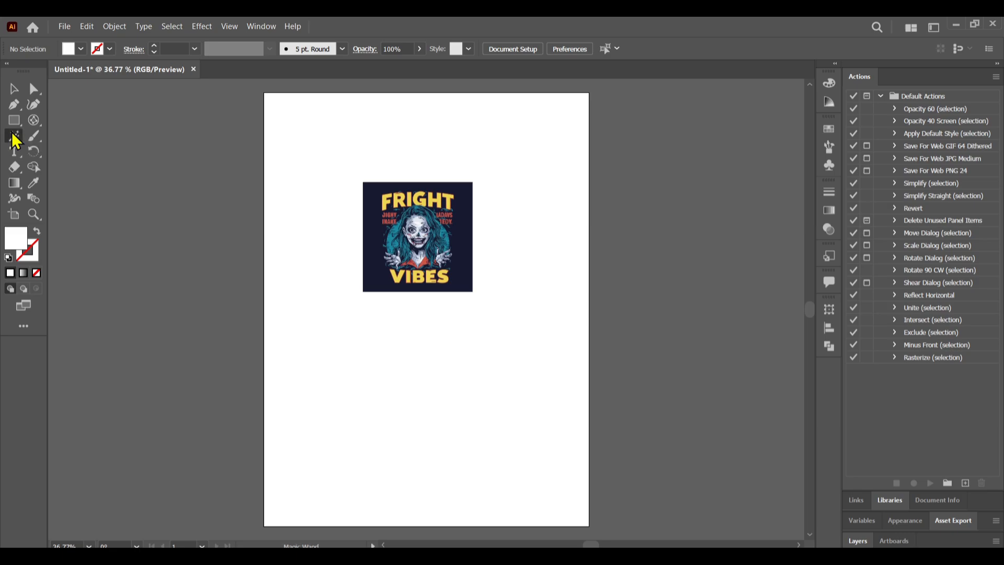
click(372, 247)
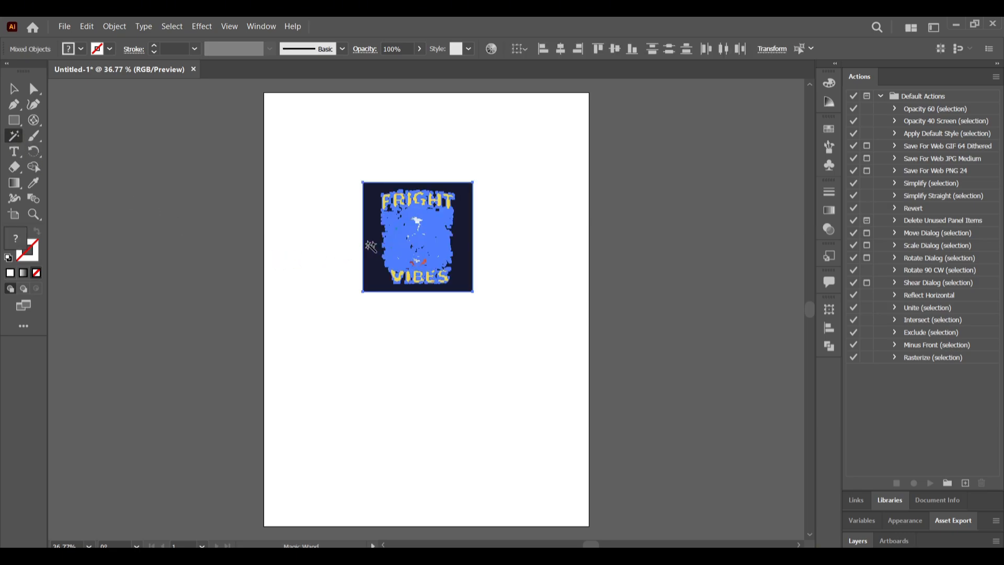
key(ctrl+shift+a)
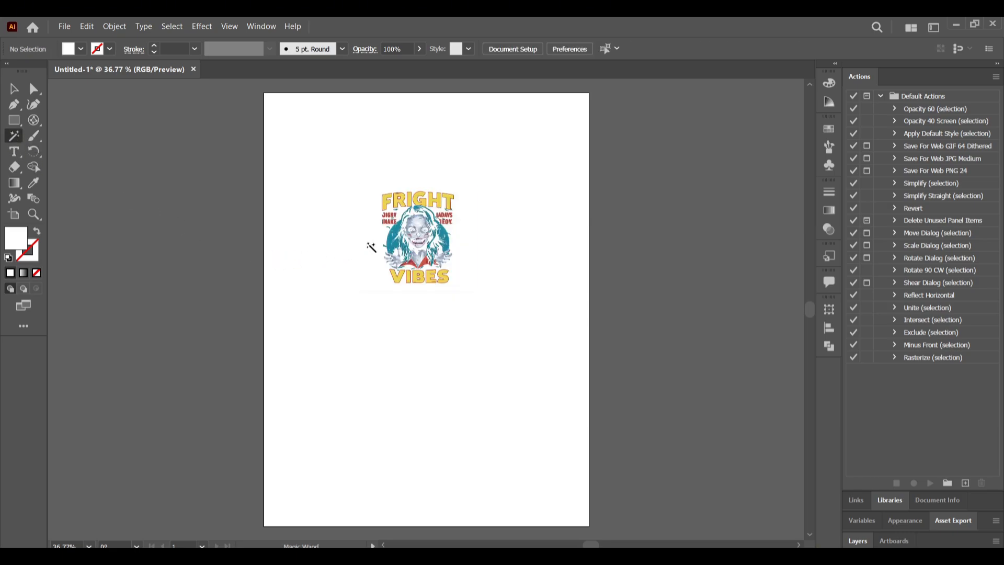
click(16, 91)
key(a)
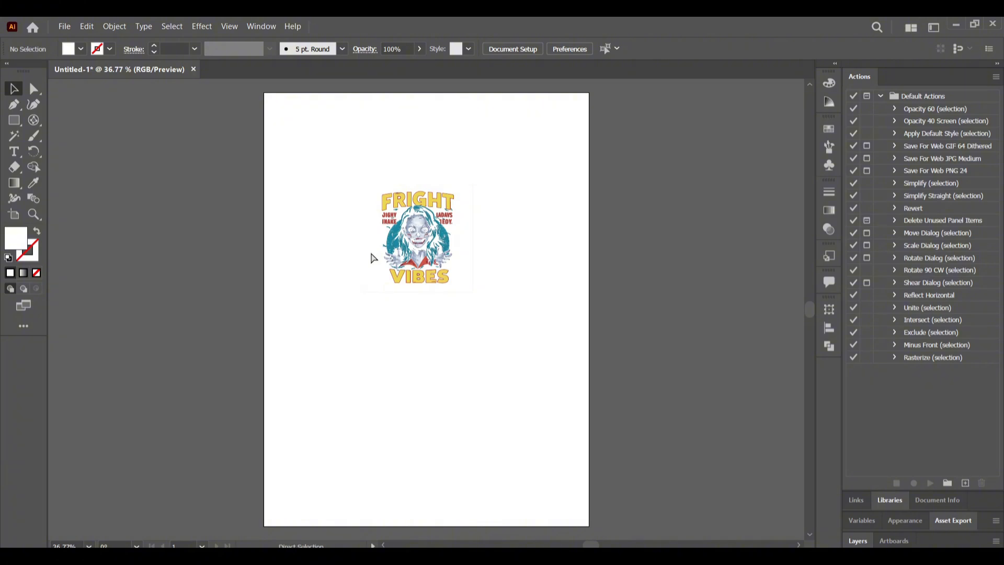
key(ctrl+a)
key(v)
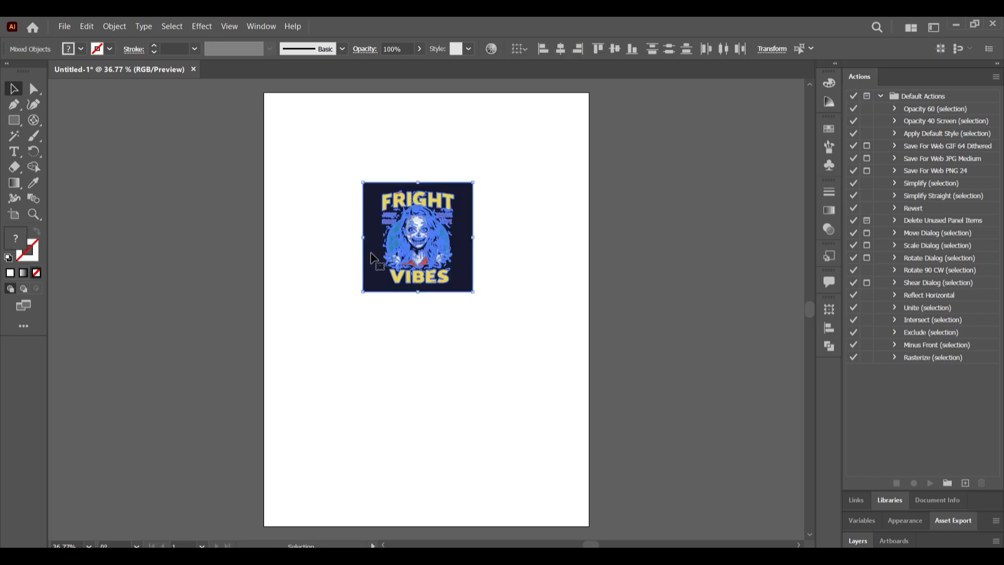
Delete only the dark navy background compound path behind the design
click(359, 332)
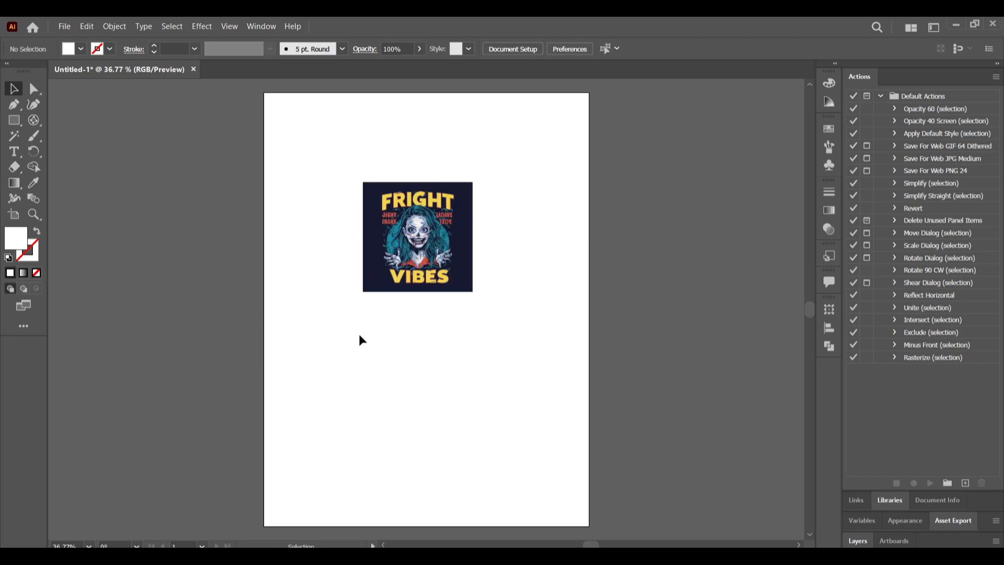
click(369, 272)
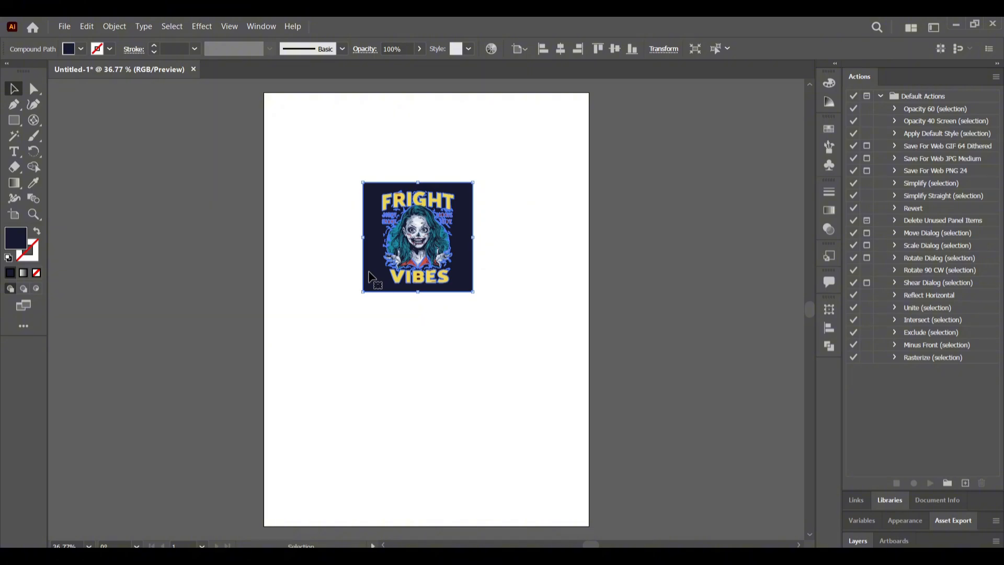
key(Delete)
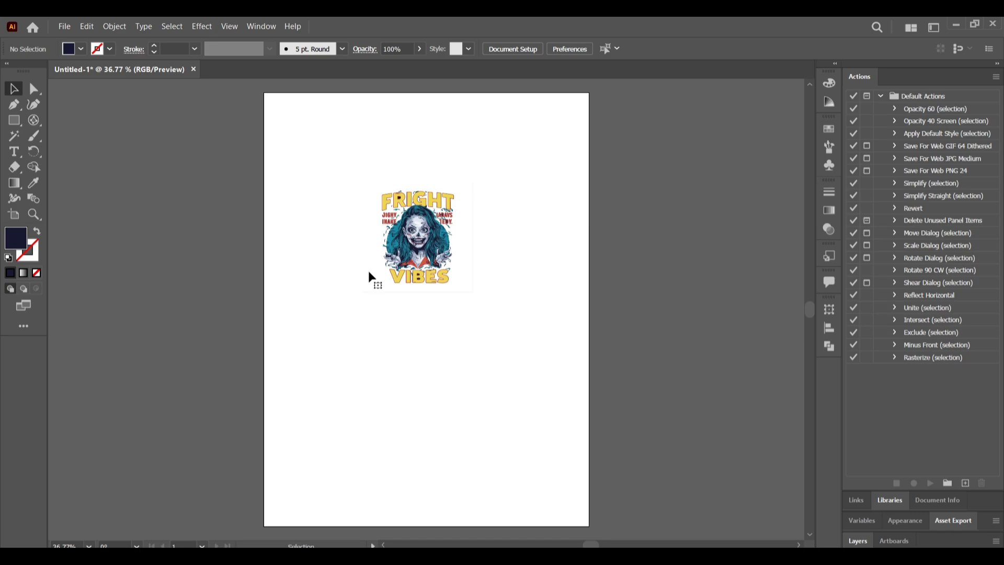
Group all the remaining shapes of the design
drag(340, 170, 485, 295)
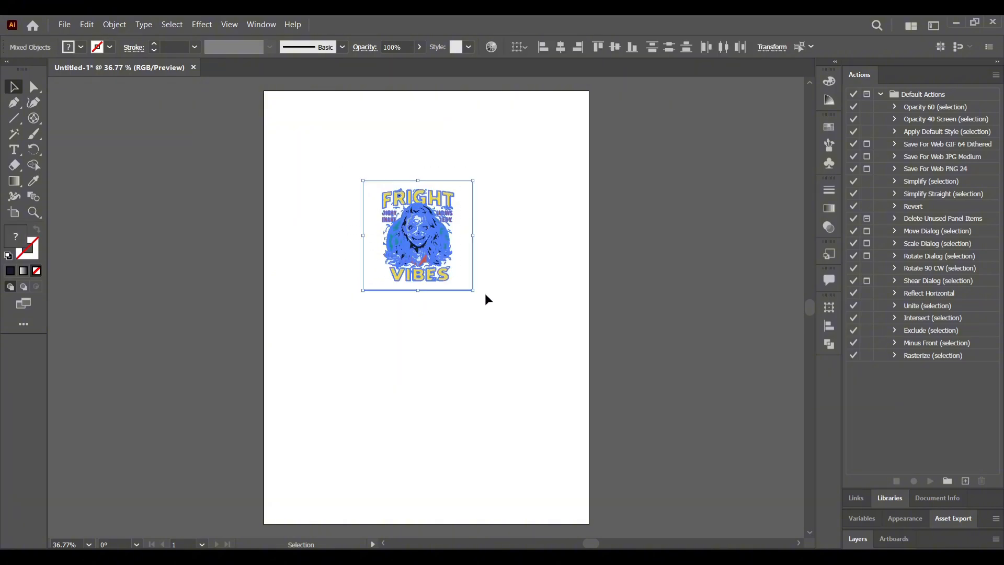
right_click(423, 229)
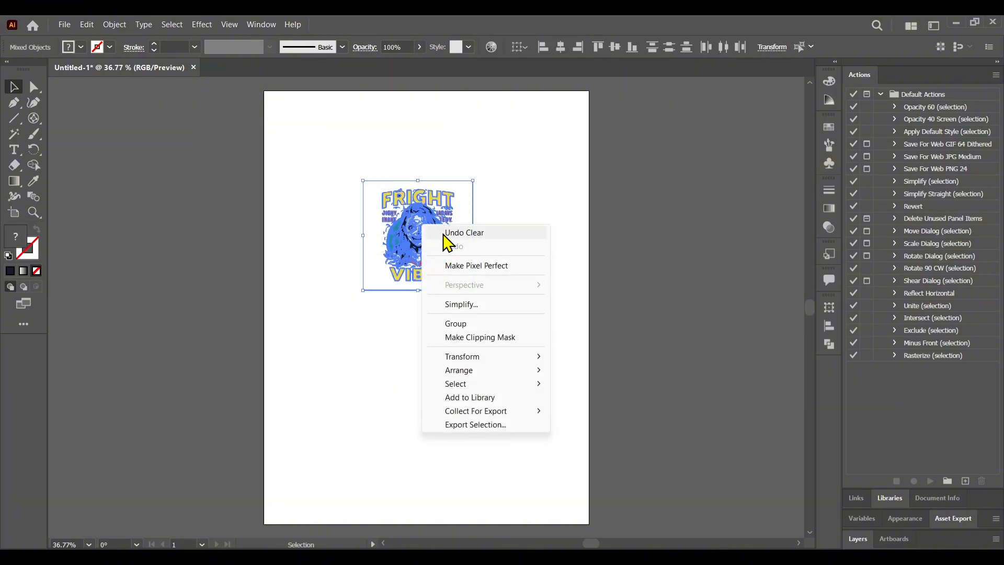
click(473, 337)
click(469, 315)
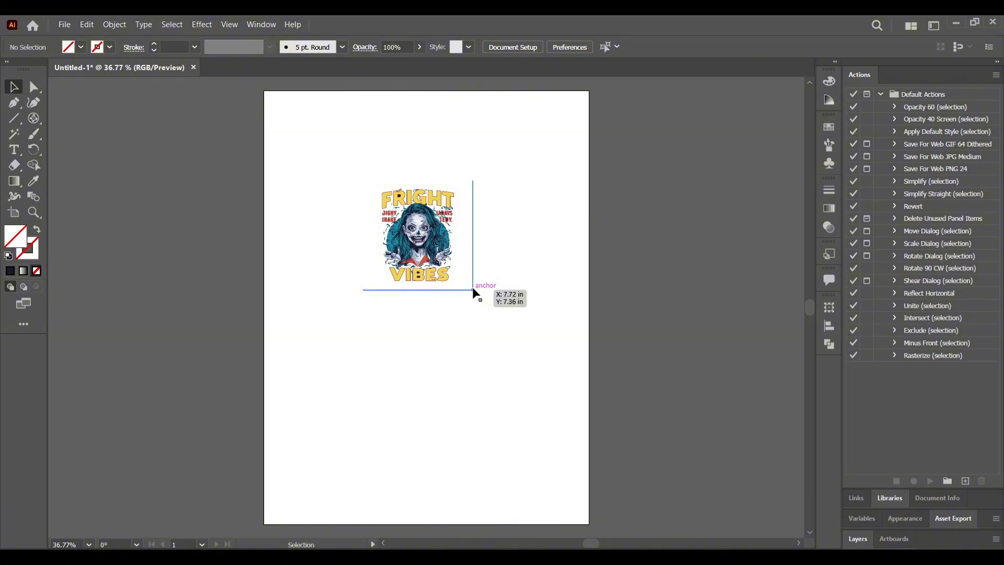
Move the grouped design off the artboard onto the grey canvas to its right
drag(422, 246, 658, 255)
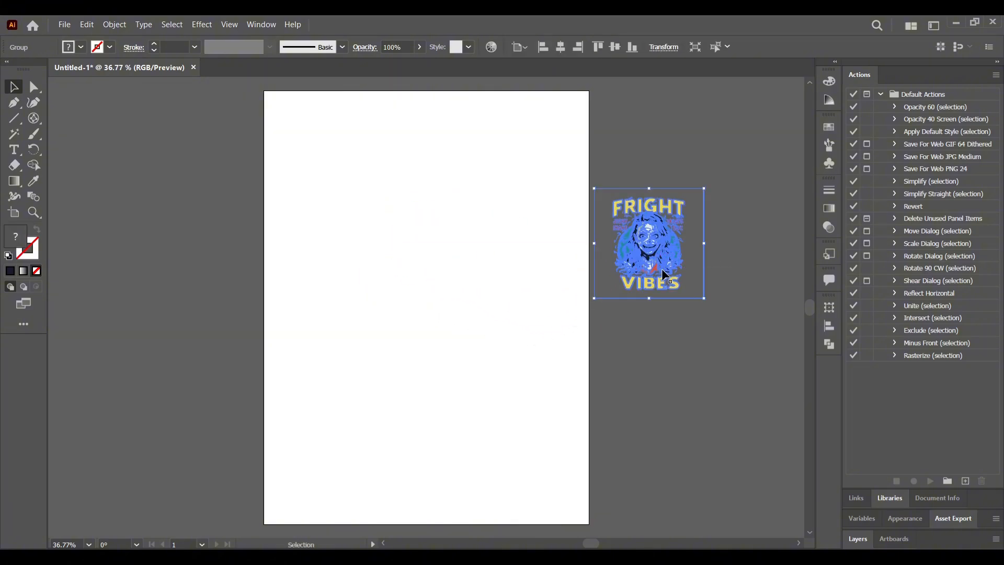
click(687, 341)
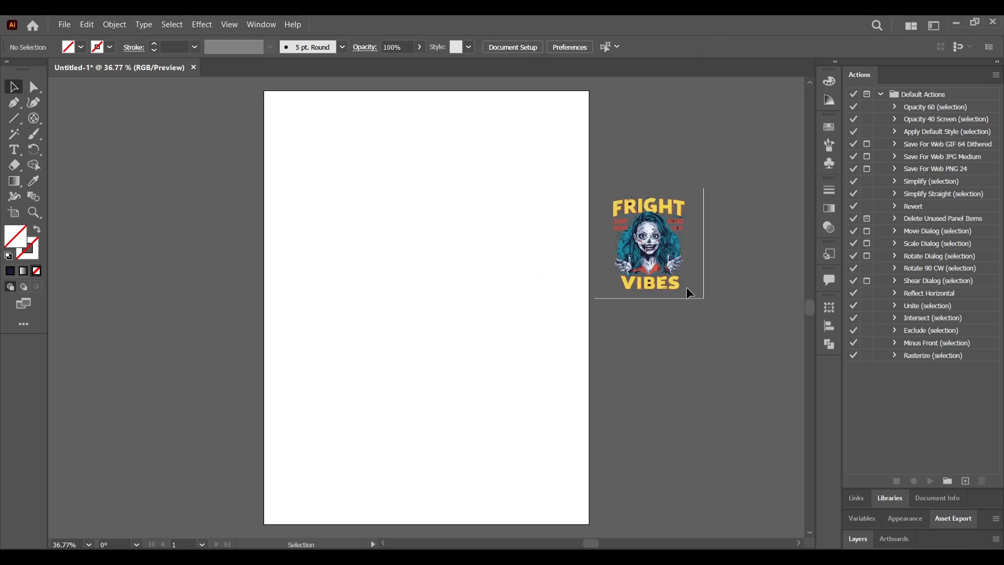
drag(681, 248, 694, 216)
Isolate the design group and delete the leftover thin white edge outline around the artwork
right_click(743, 272)
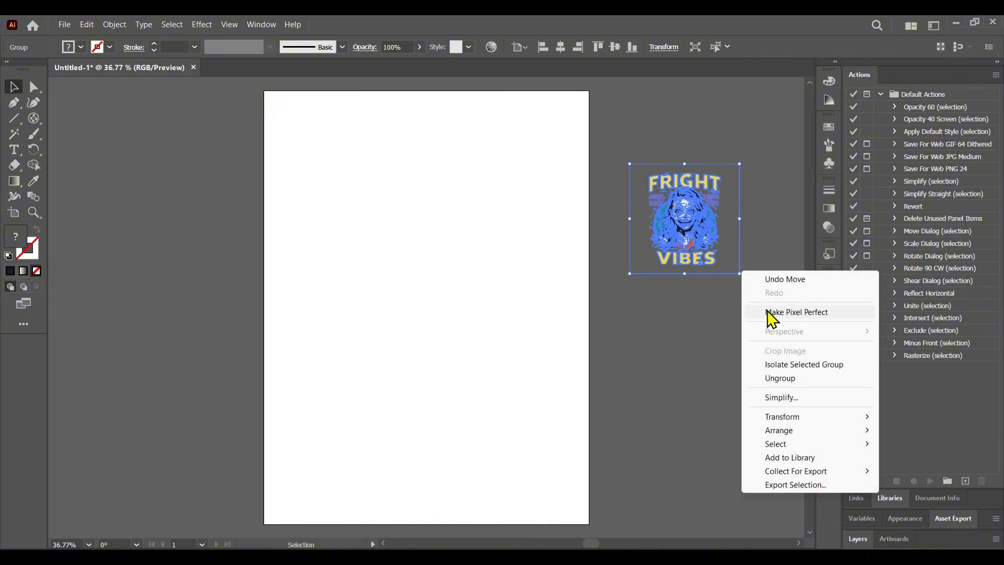
click(785, 365)
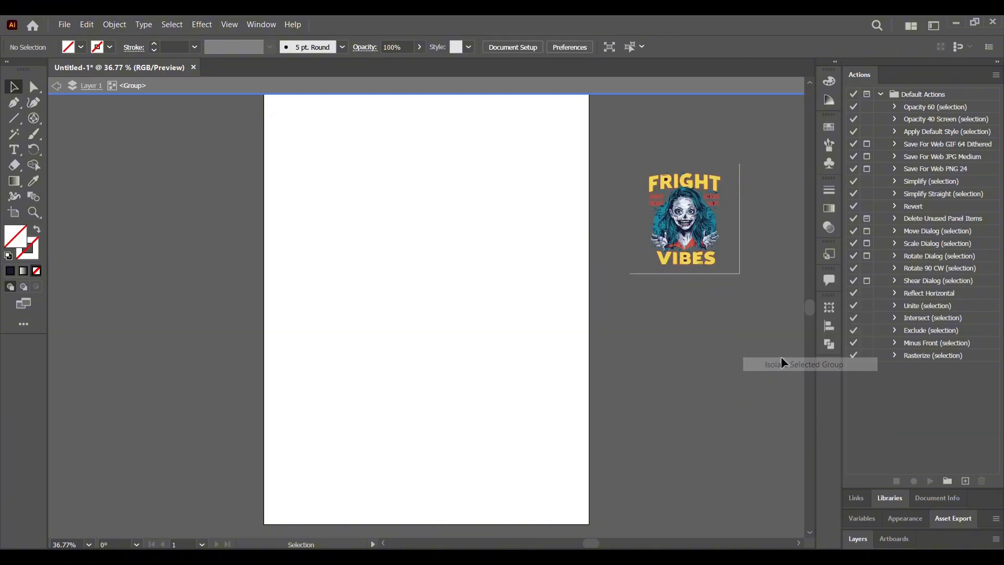
click(727, 273)
key(Delete)
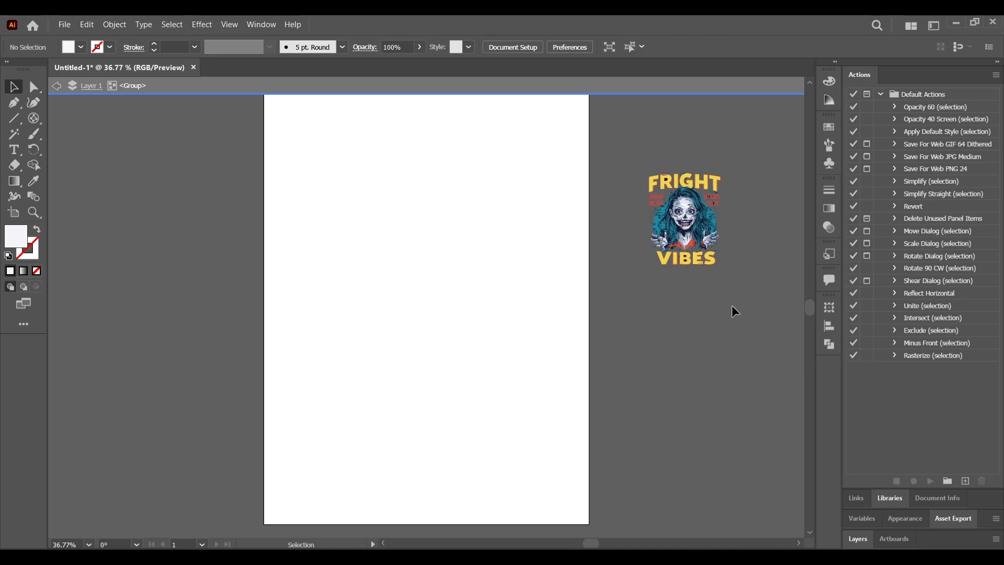
Examine the isolated design's lettering and edges against the grey canvas at 100% zoom
scroll(753, 330, up, 1)
scroll(754, 331, up, 1)
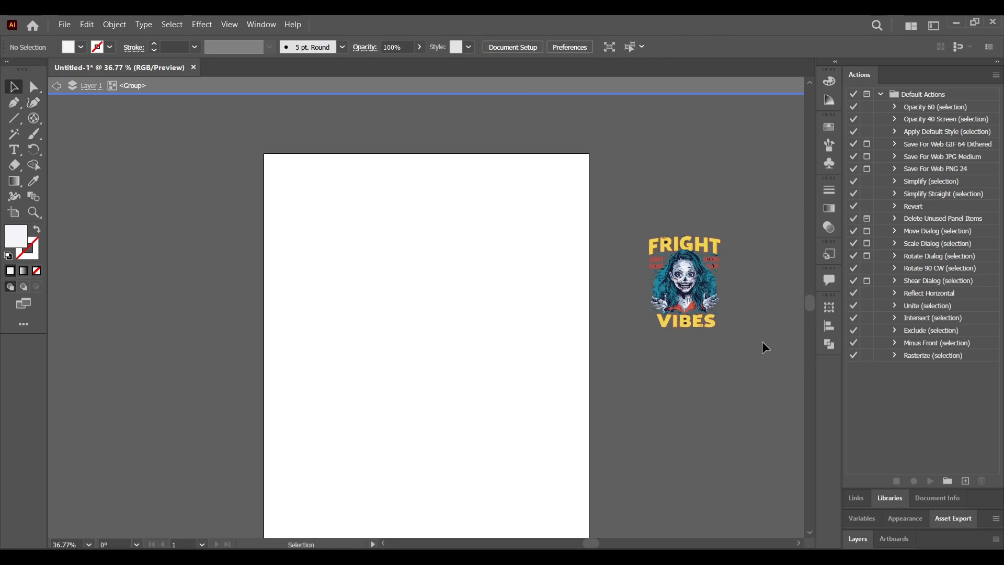
scroll(764, 350, down, 1)
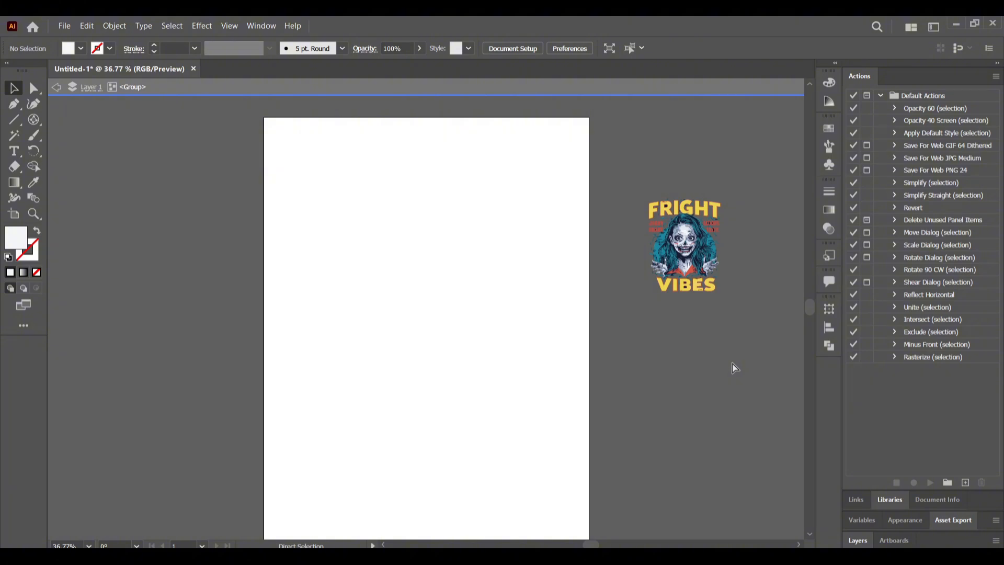
key(ctrl+1)
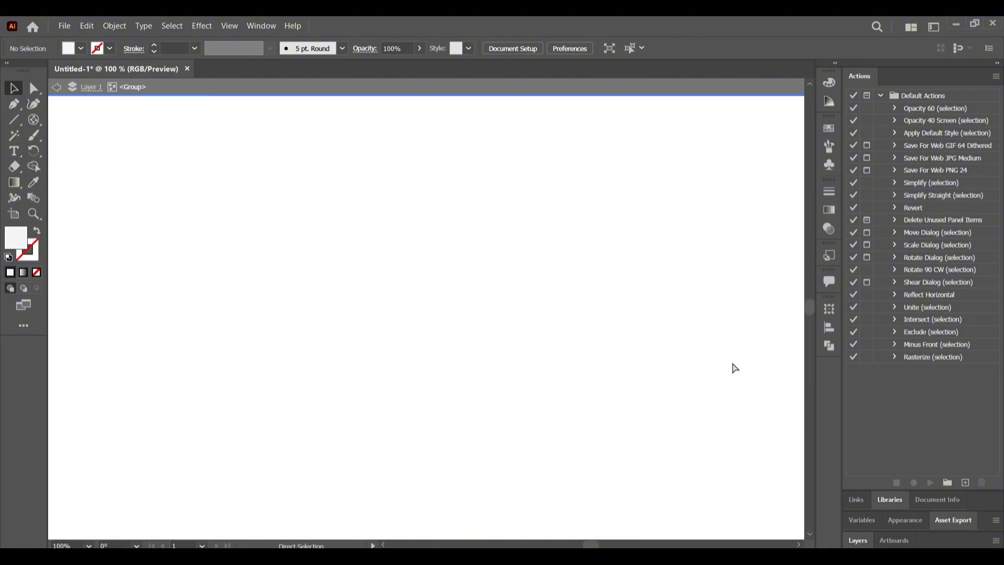
key(space)
drag(666, 327, 31, 497)
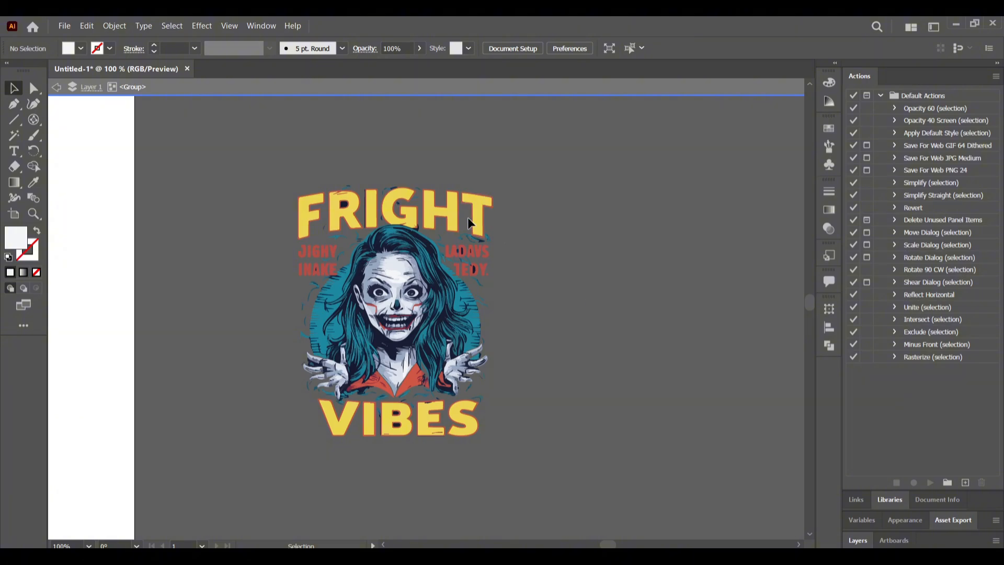
Delete the stray teal and navy flecks above the letters R and I of FRIGHT
click(343, 187)
drag(345, 189, 386, 197)
key(Delete)
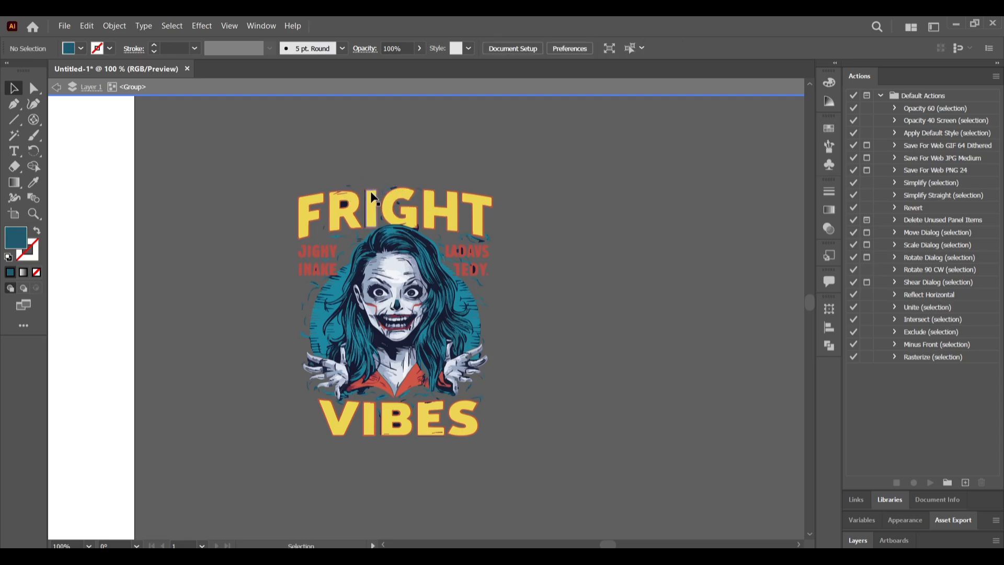
click(348, 187)
key(Delete)
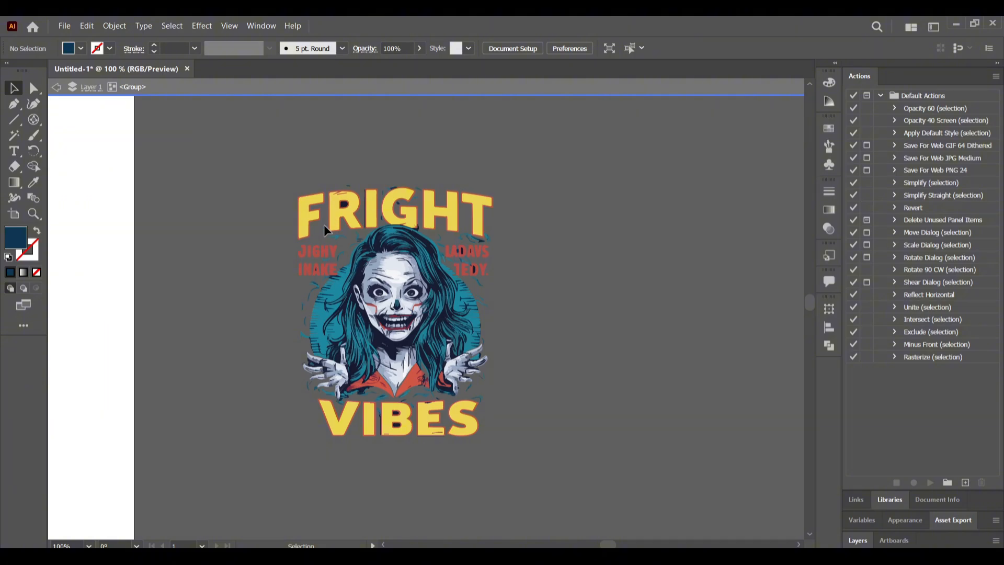
Delete the small stray teal and blue strokes beneath the letters F and R of FRIGHT
click(324, 224)
key(Delete)
click(337, 236)
key(Delete)
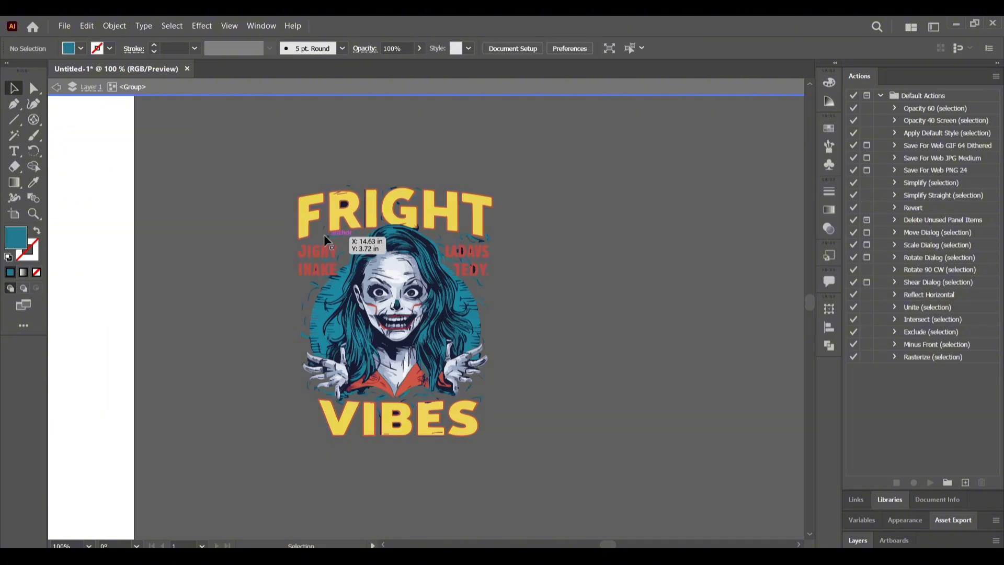
click(332, 237)
key(Delete)
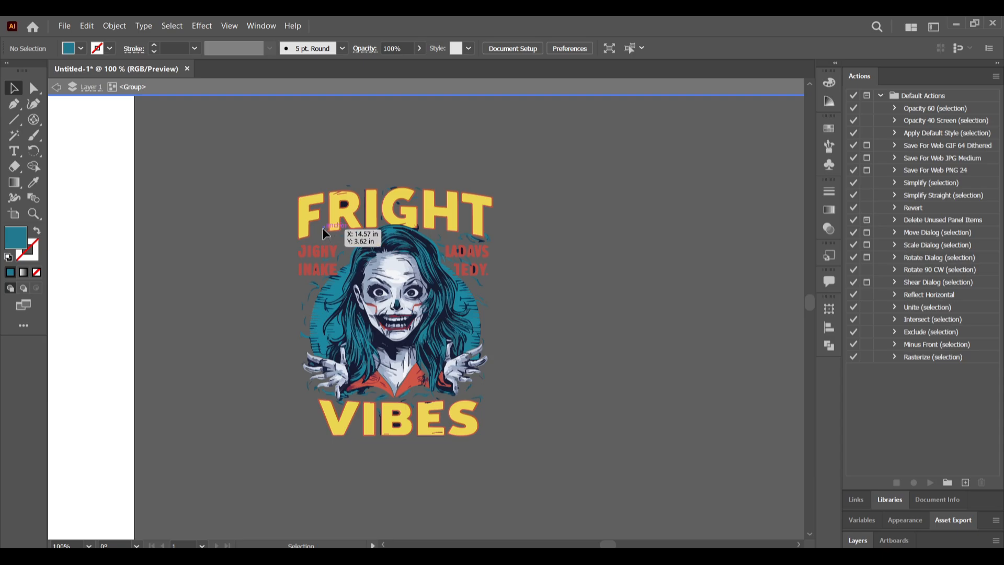
click(322, 228)
key(Delete)
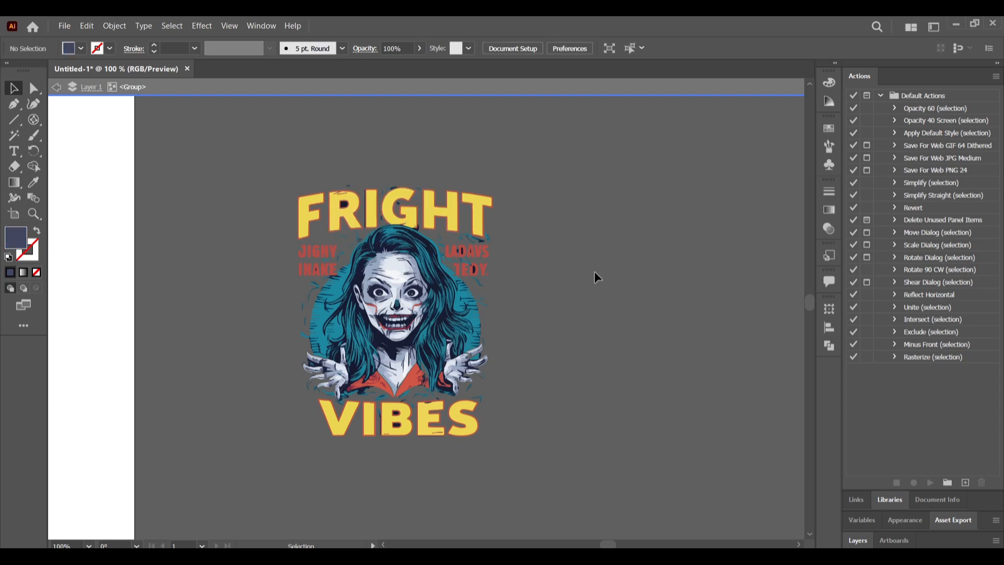
Delete the stray teal strokes below the red word JEDY and the navy fill inside its letter D
key(ctrl+plus)
key(ctrl+plus)
key(ctrl+plus)
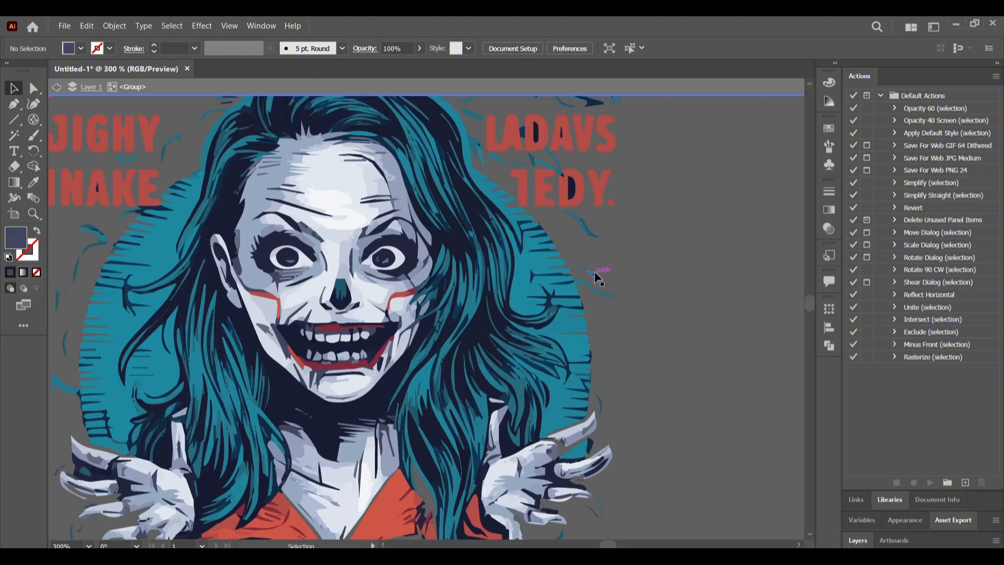
click(585, 225)
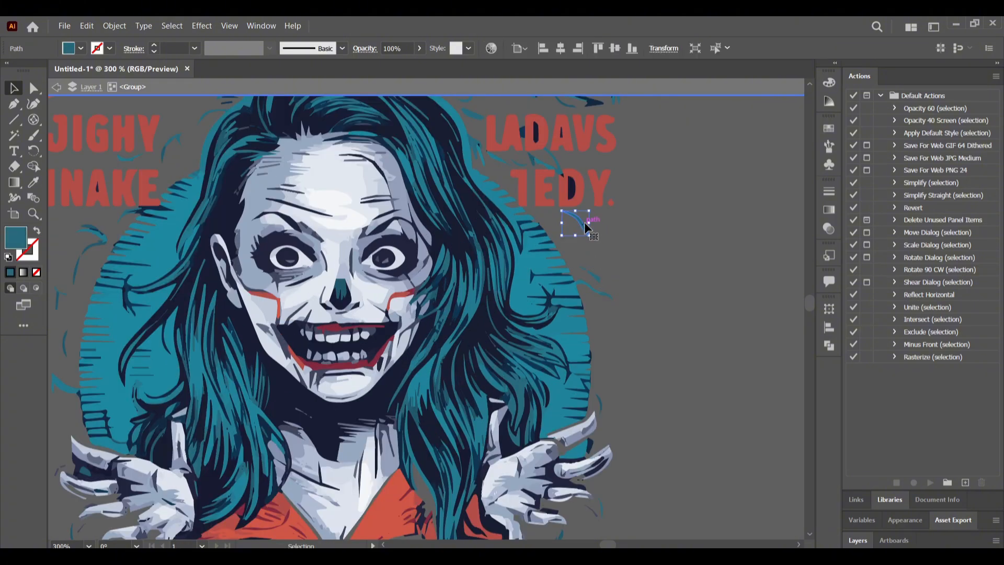
key(Delete)
scroll(609, 233, up, 2)
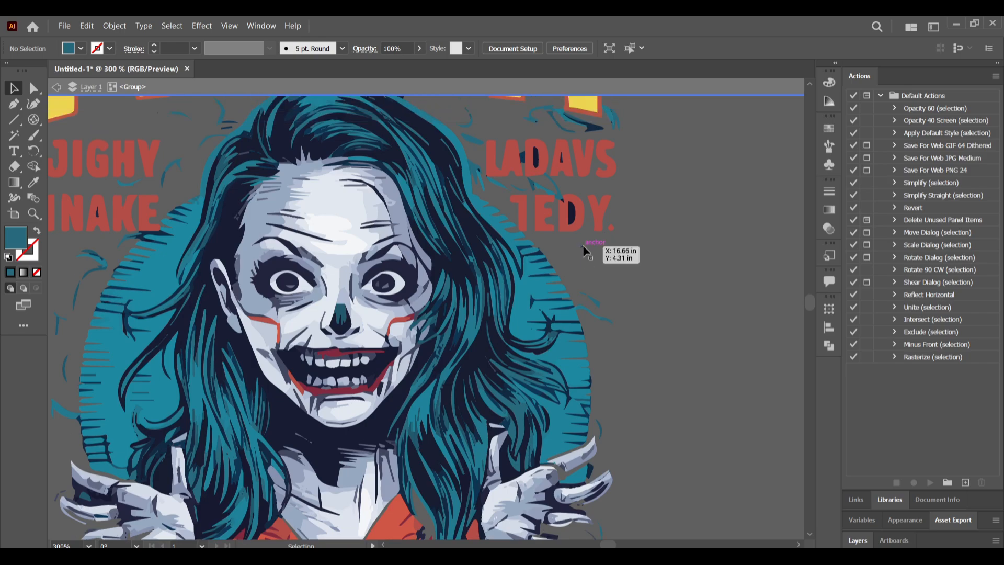
click(582, 245)
key(Delete)
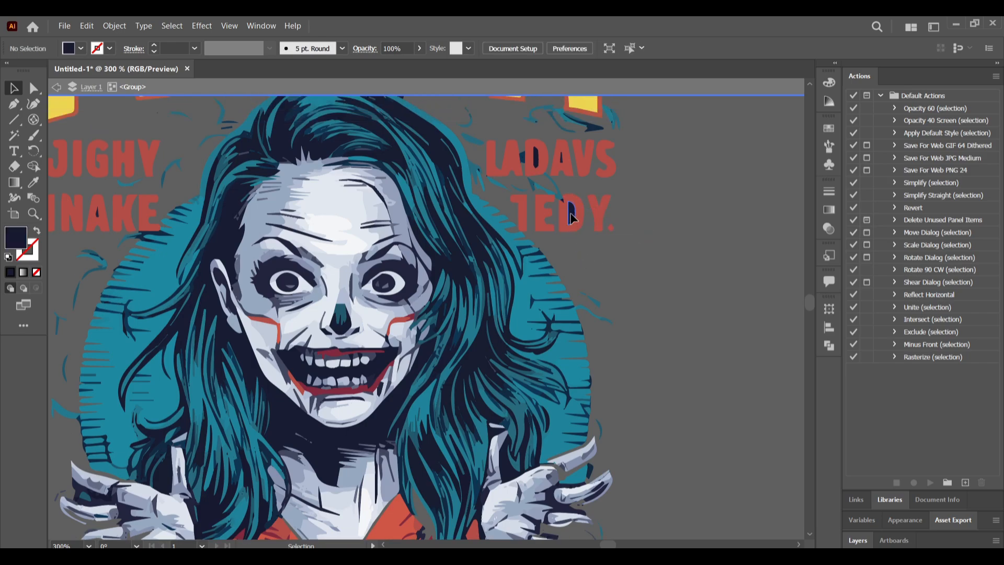
click(570, 215)
key(Delete)
Delete the row of stray teal strokes between the red words LADAVS and JEDY
scroll(569, 205, up, 1)
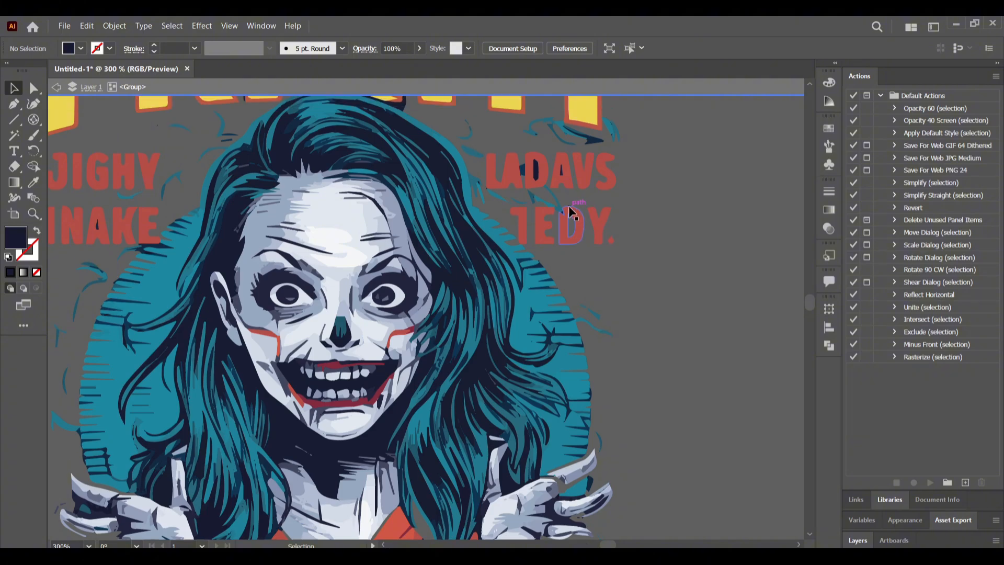
click(560, 201)
key(Delete)
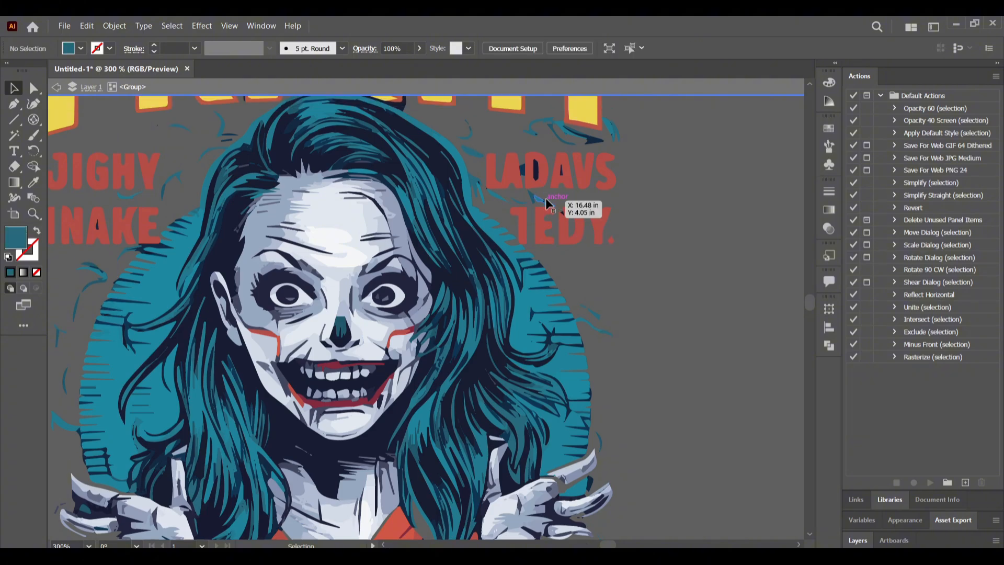
click(542, 200)
key(Delete)
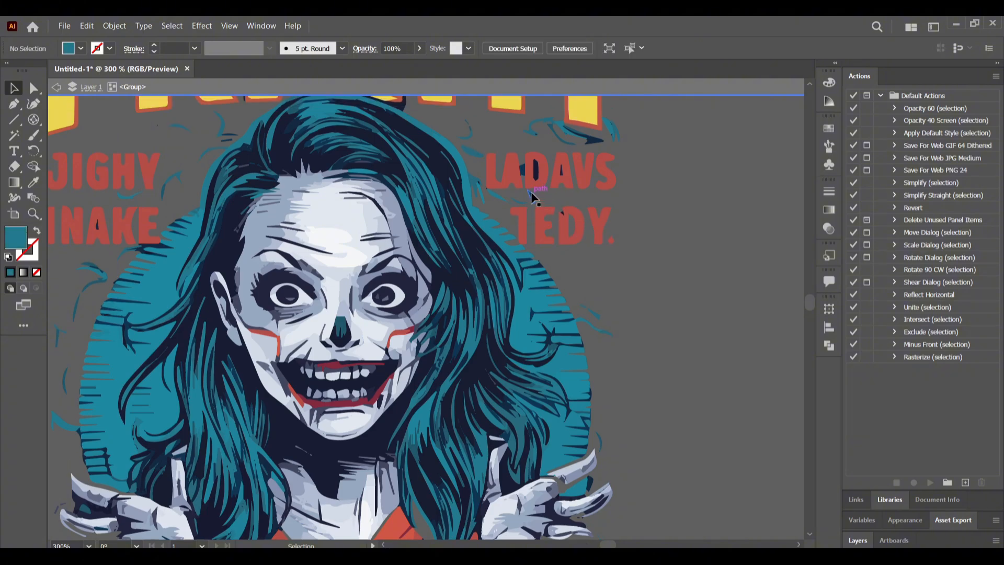
click(531, 192)
key(Delete)
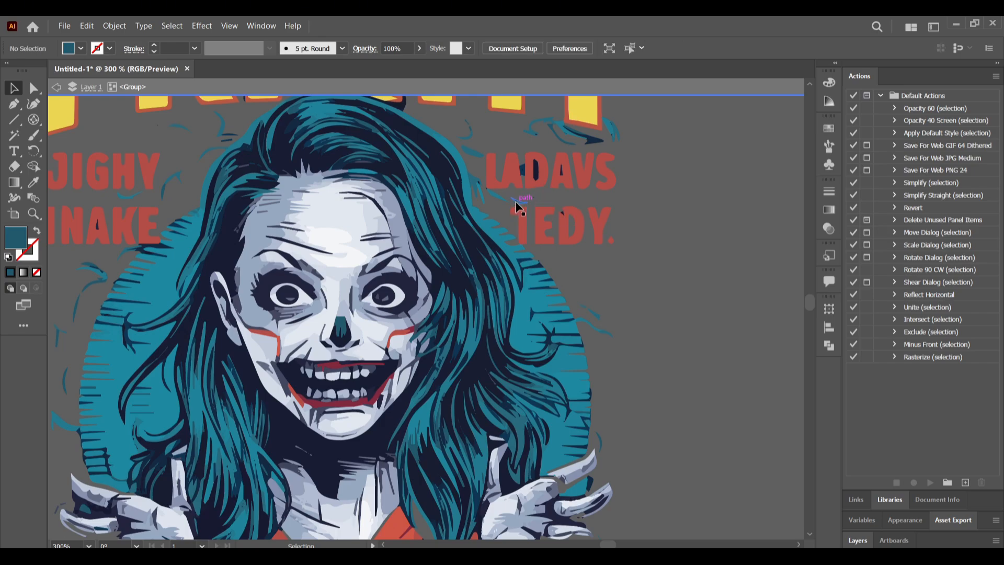
click(516, 200)
key(Delete)
click(503, 198)
key(Delete)
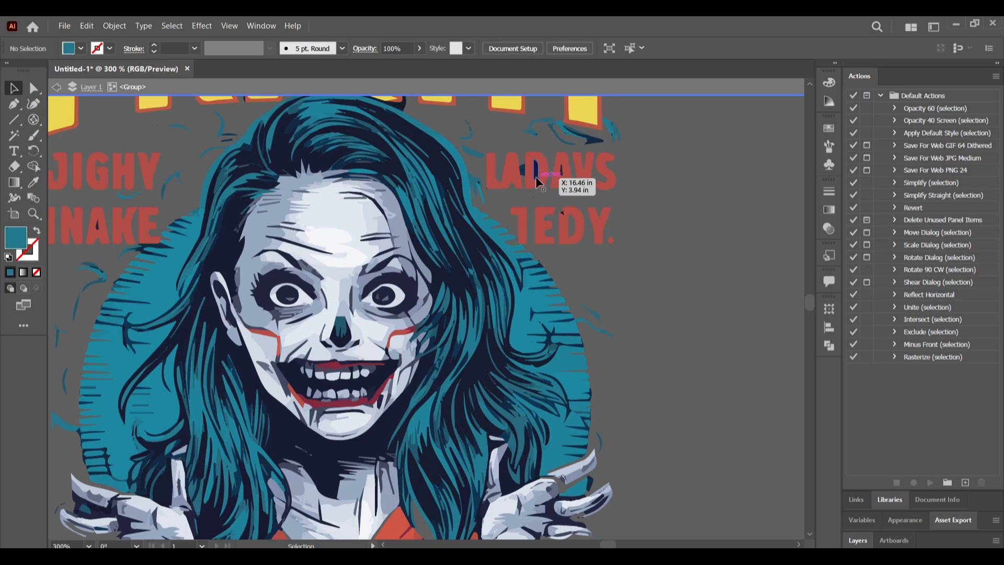
Delete the navy fills inside and beside the letters A and D of LADAVS, keeping the red letter shapes
click(525, 168)
key(Delete)
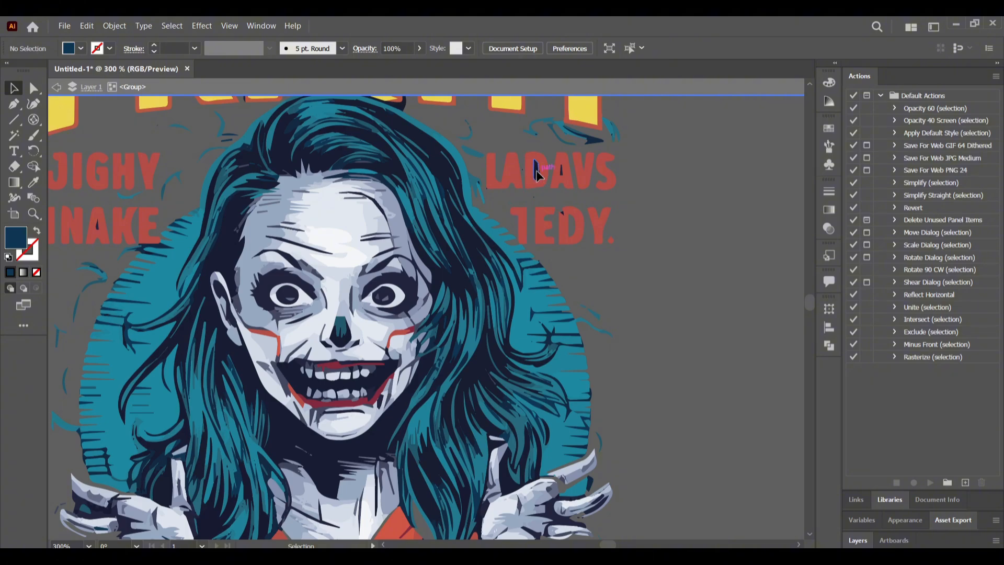
click(544, 172)
key(Delete)
click(561, 171)
key(Delete)
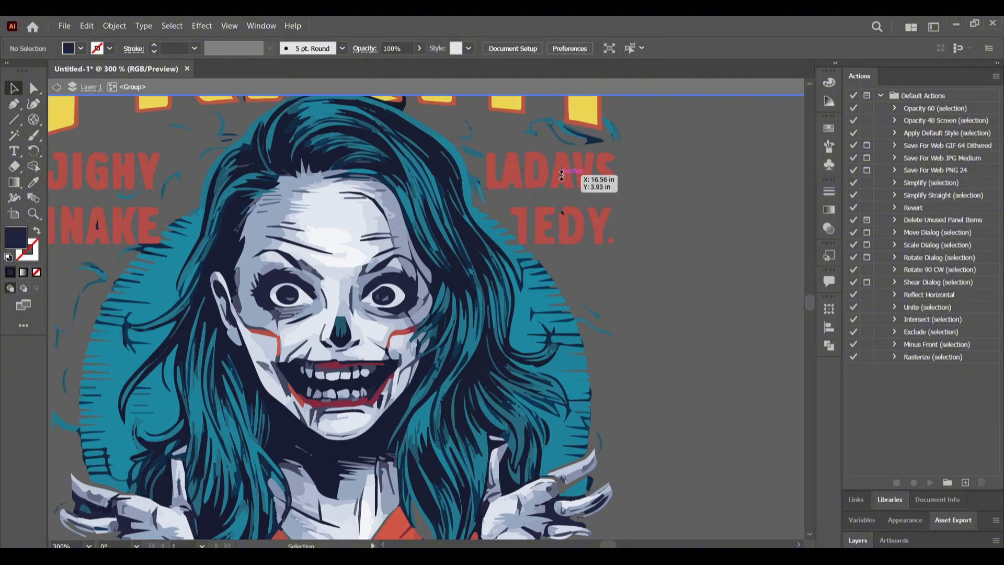
click(524, 168)
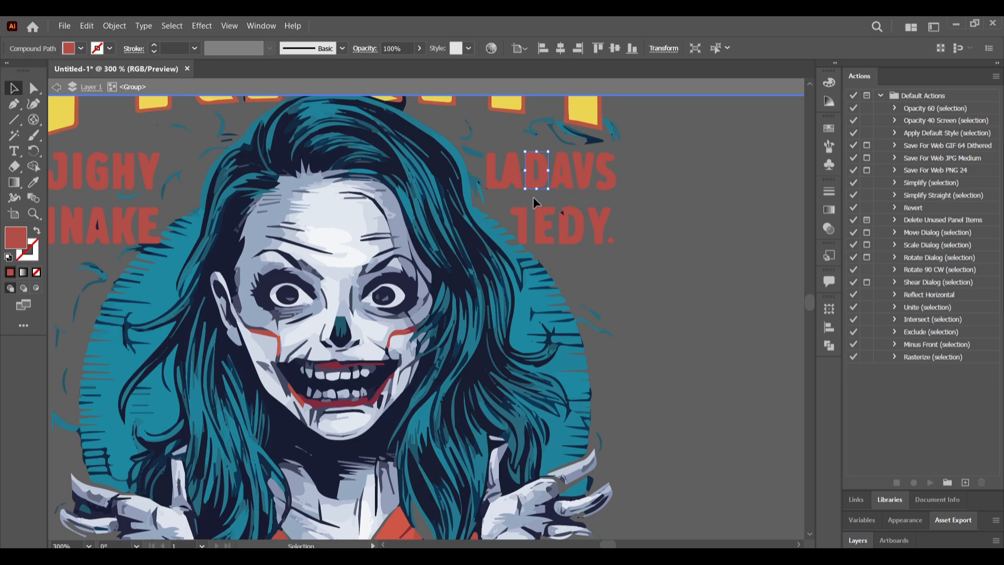
click(532, 197)
Delete the teal and navy strokes around the foot of the T in FRIGHT
scroll(507, 176, up, 3)
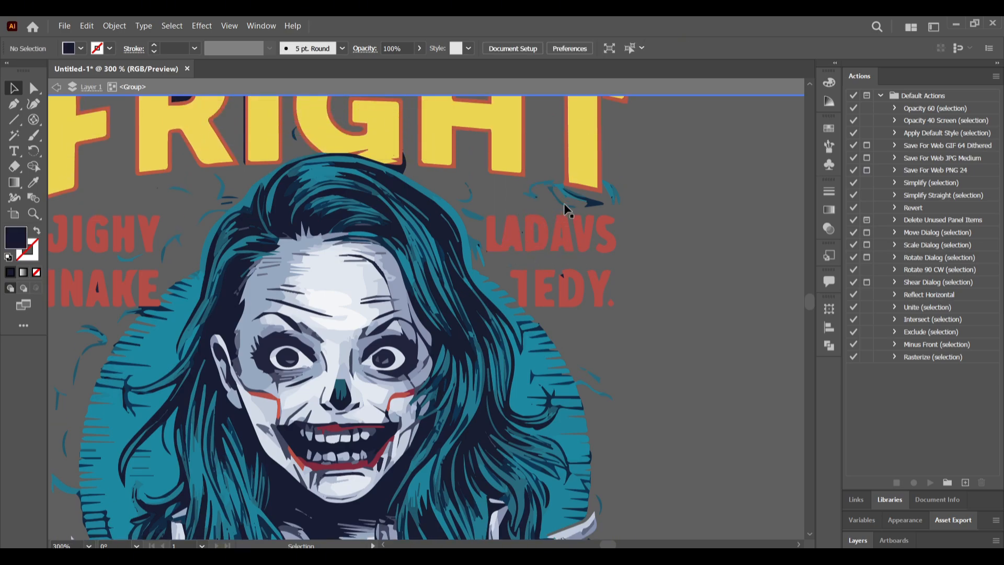
click(557, 199)
key(Delete)
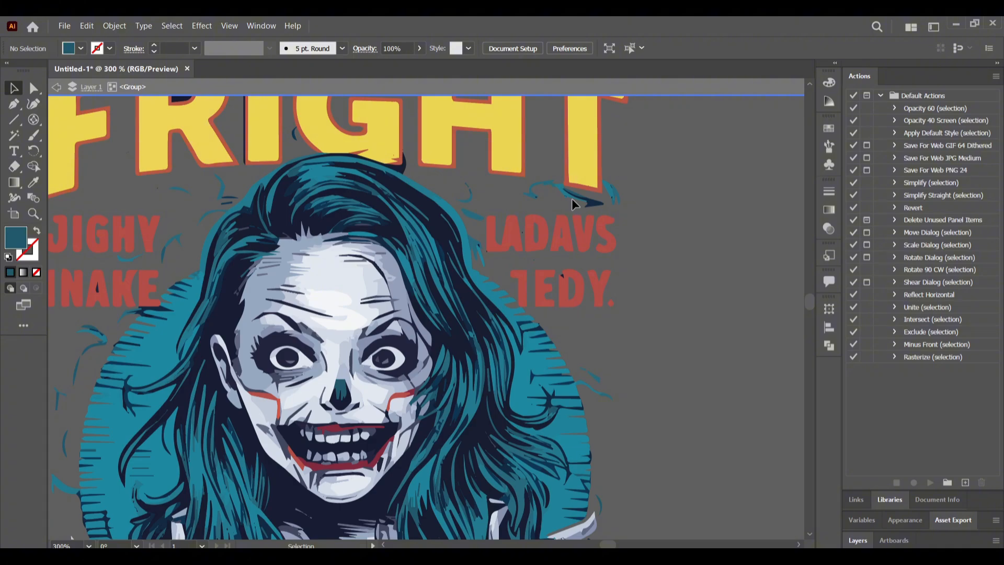
click(587, 199)
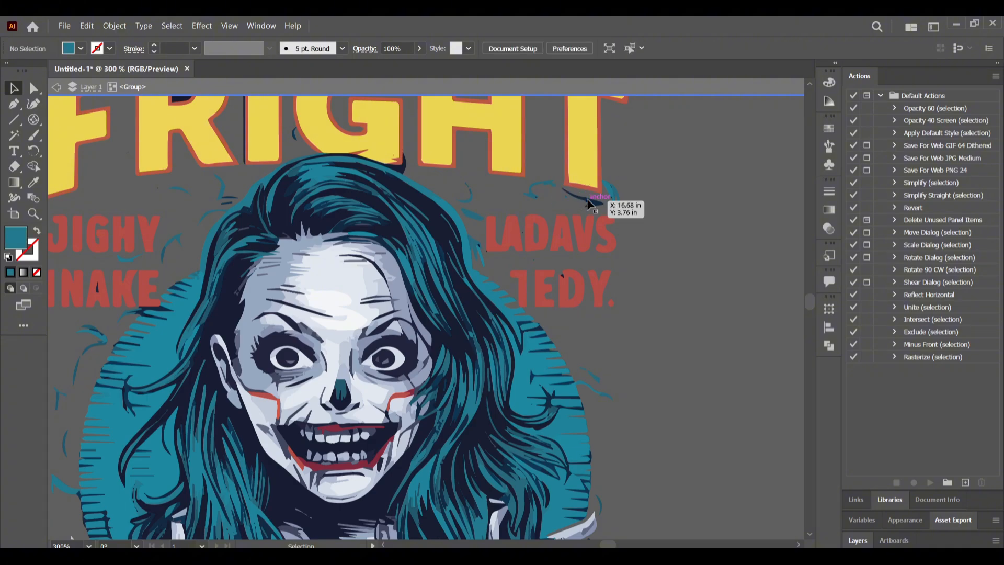
key(Delete)
click(614, 192)
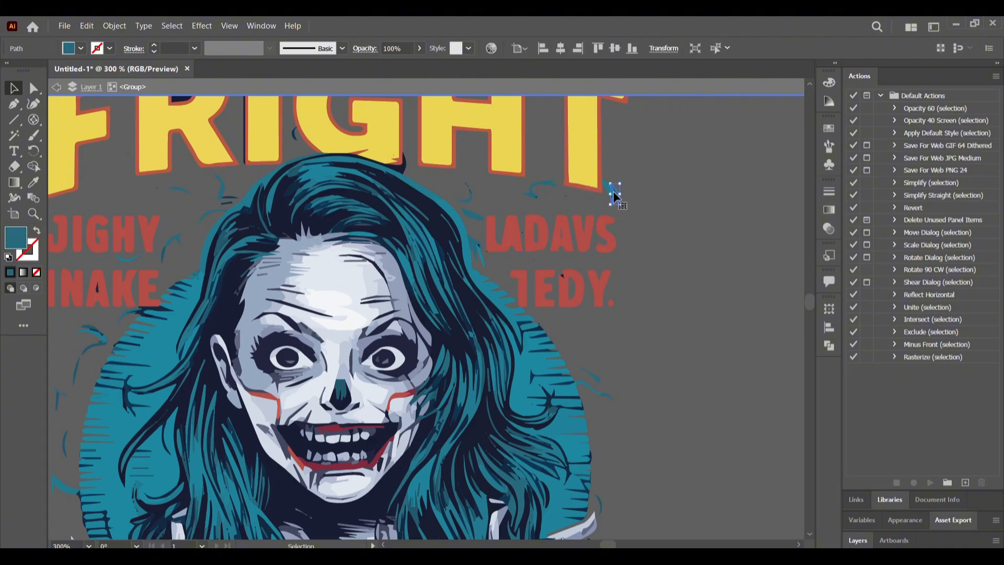
key(Delete)
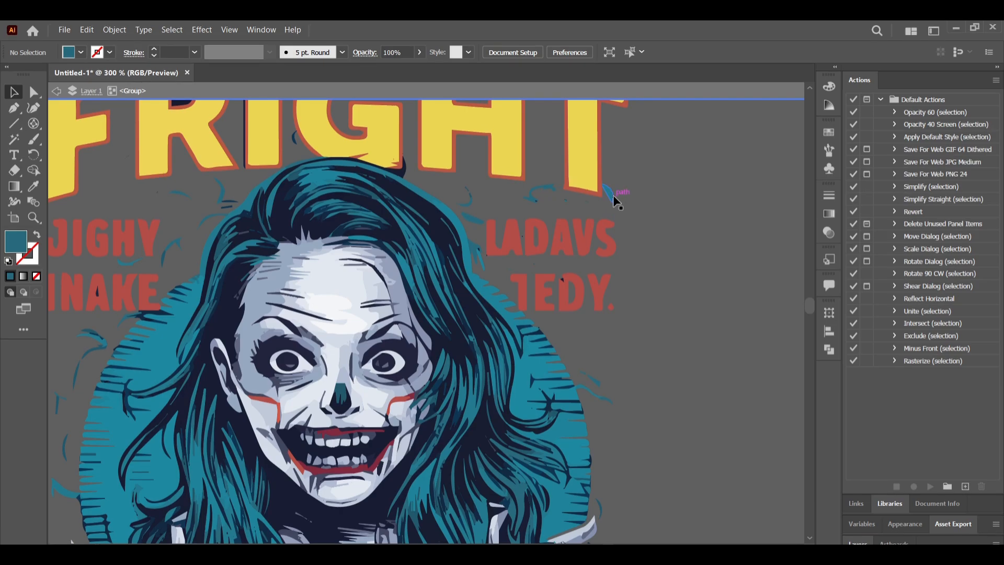
click(612, 195)
key(Delete)
click(604, 206)
key(Delete)
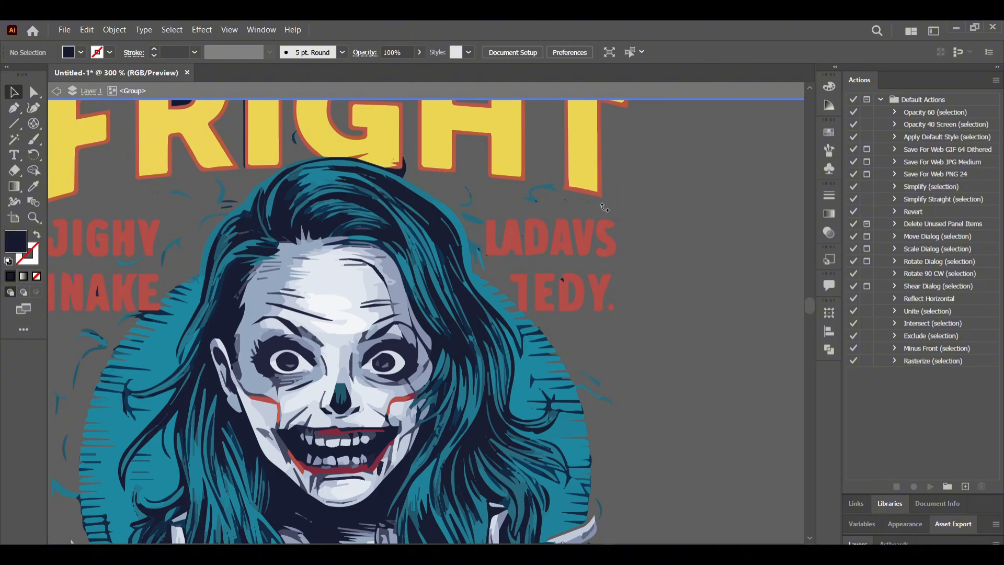
Delete the leftover strokes and specks between FRIGHT's letters H and T and the word LADAVS, plus the stroke beside the hair
click(549, 201)
key(Delete)
click(565, 202)
key(Delete)
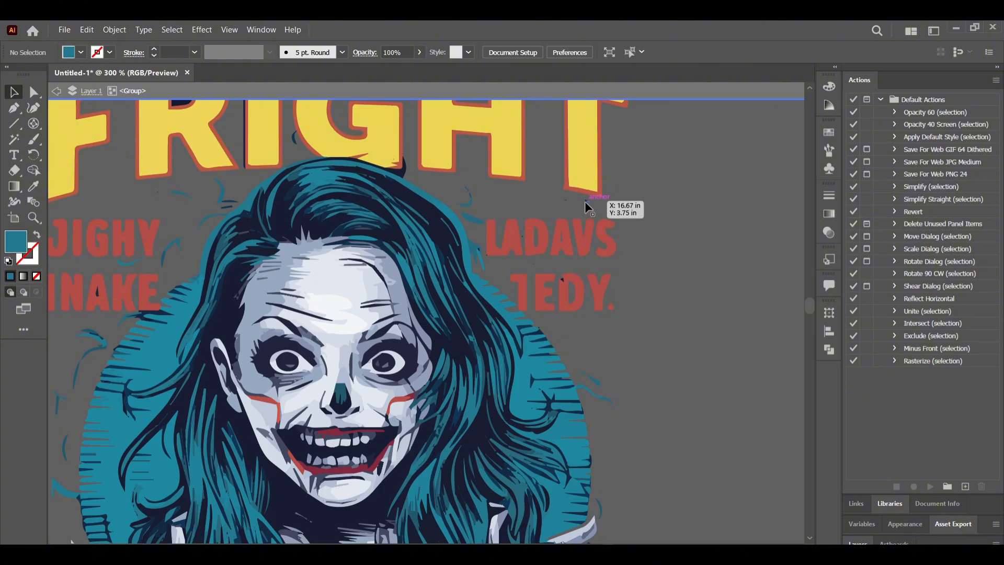
click(567, 209)
key(Delete)
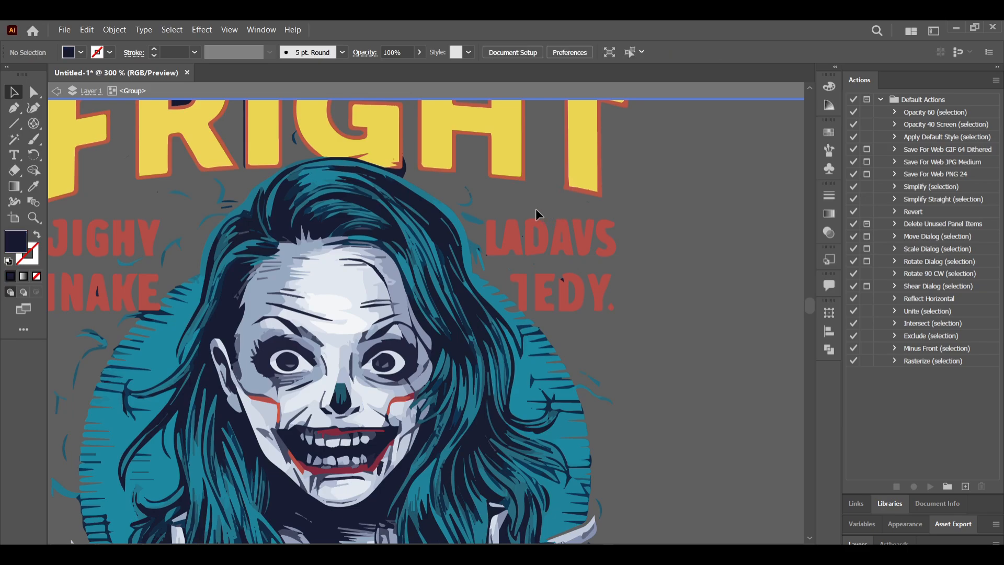
click(469, 202)
key(Delete)
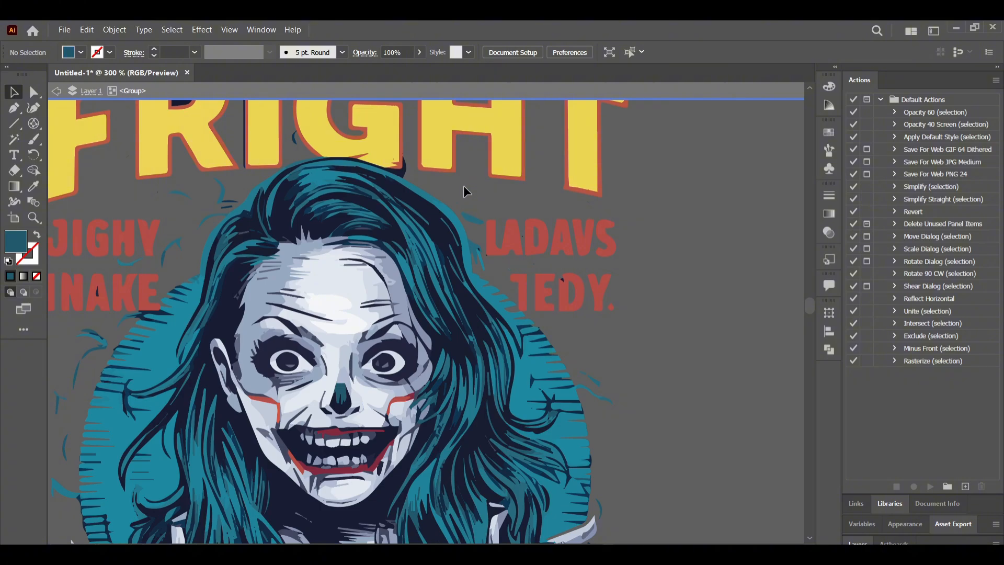
Delete the teal and navy flecks at the upper right of the G in FRIGHT and inside its opening
scroll(489, 201, up, 3)
scroll(497, 211, up, 1)
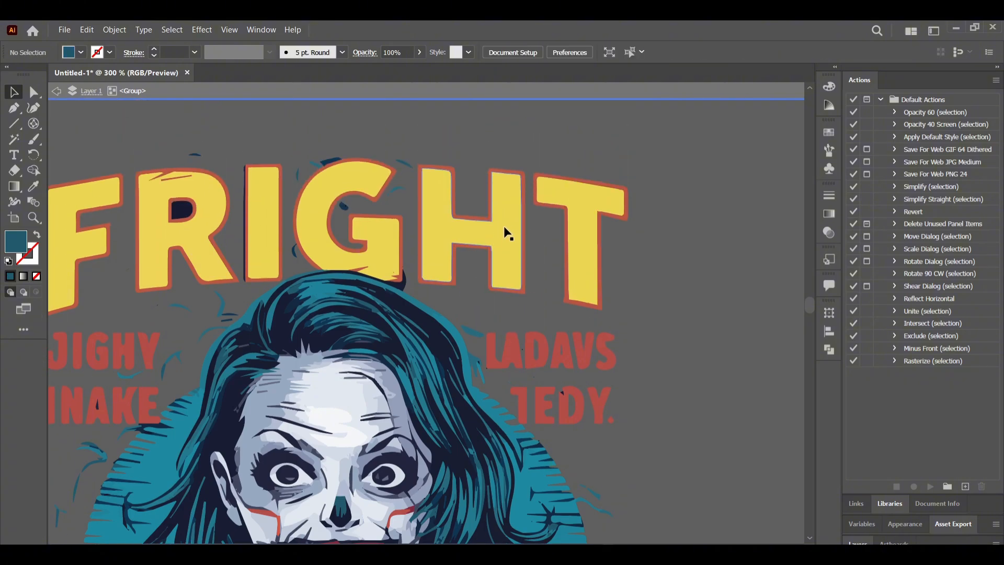
click(401, 163)
key(Delete)
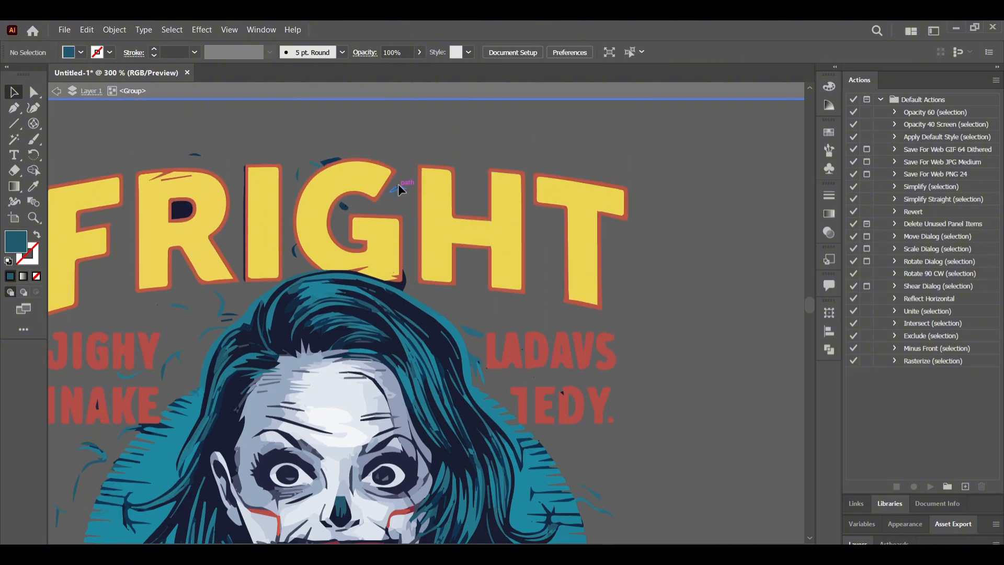
click(398, 185)
key(Delete)
click(344, 206)
key(Delete)
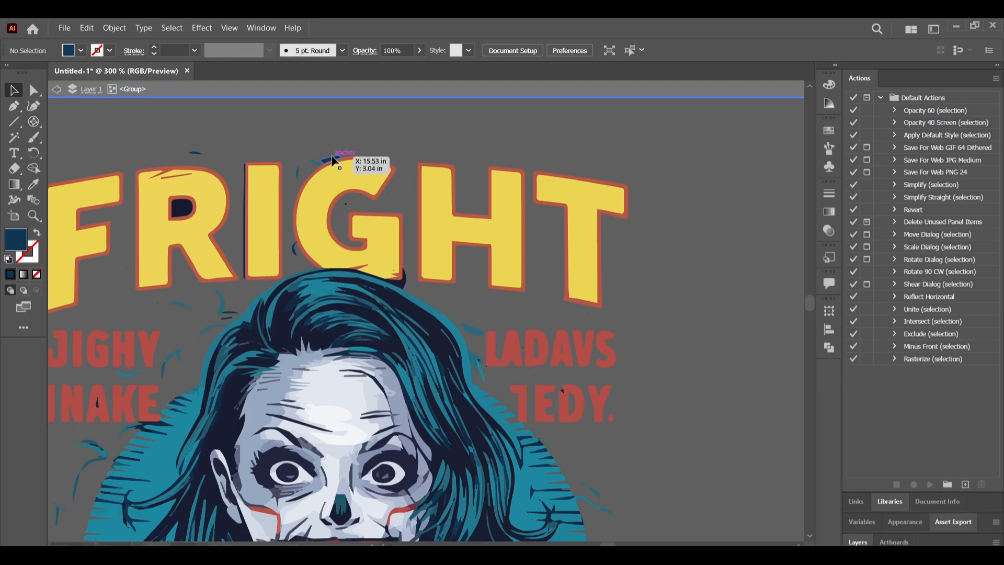
Delete the navy and teal strokes along the upper left edge of the G and above the R in FRIGHT
click(331, 160)
key(Delete)
click(314, 164)
key(Delete)
click(299, 171)
key(Delete)
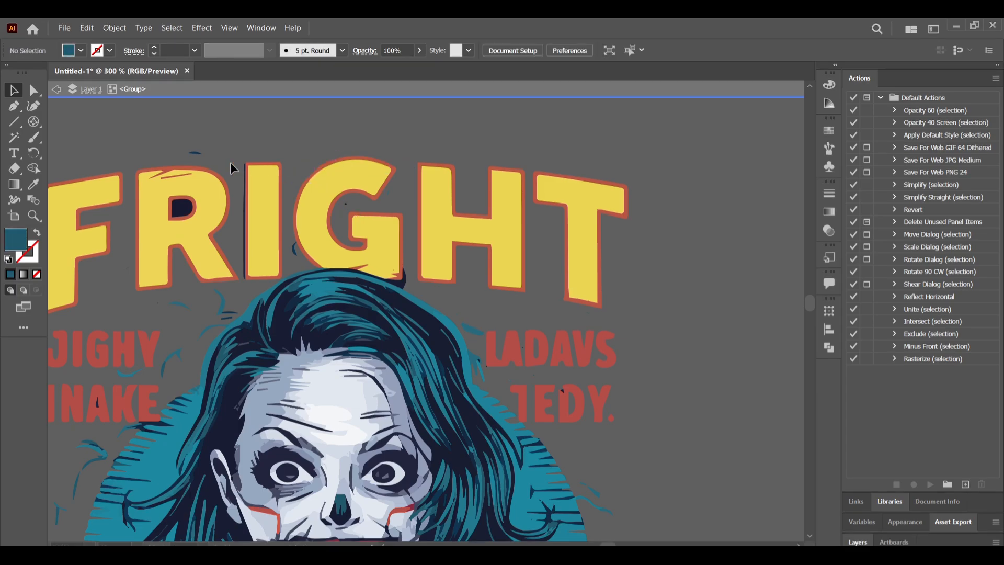
click(195, 152)
key(Delete)
Delete the blue fragment between the letters I and G and the tiny speck inside the G of FRIGHT
click(295, 252)
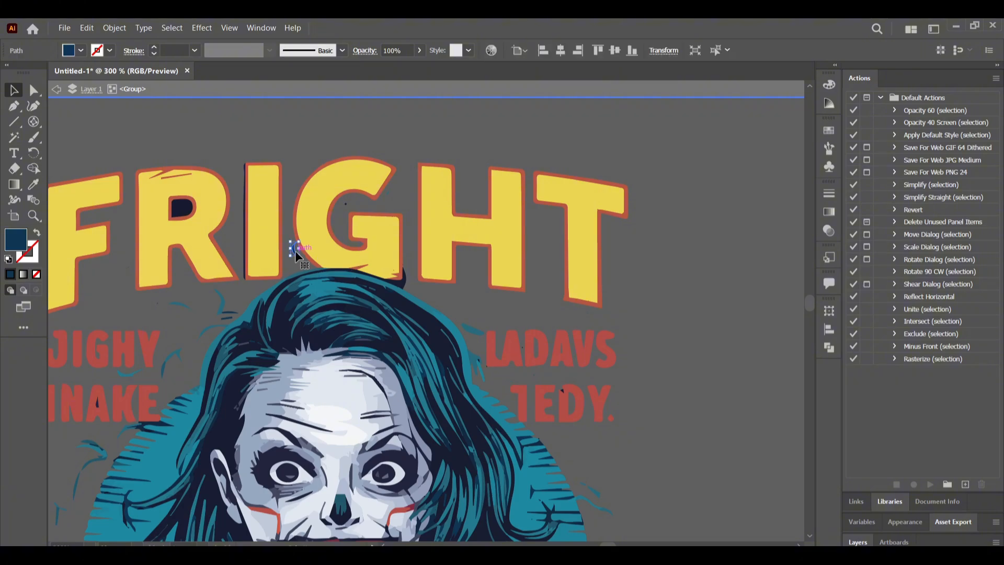
key(Delete)
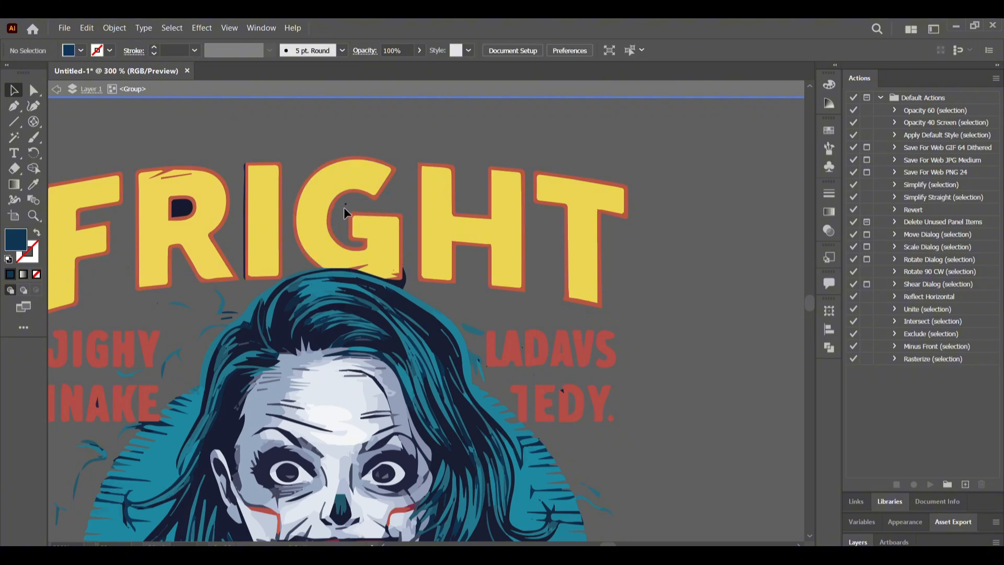
click(344, 203)
key(Delete)
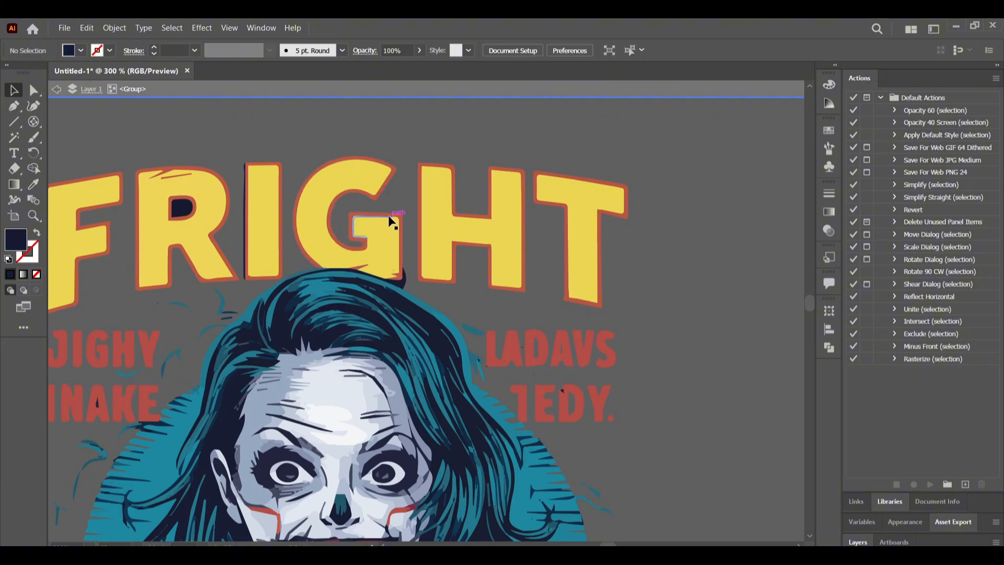
Delete the navy fill inside the R of FRIGHT
drag(389, 216, 621, 184)
click(426, 184)
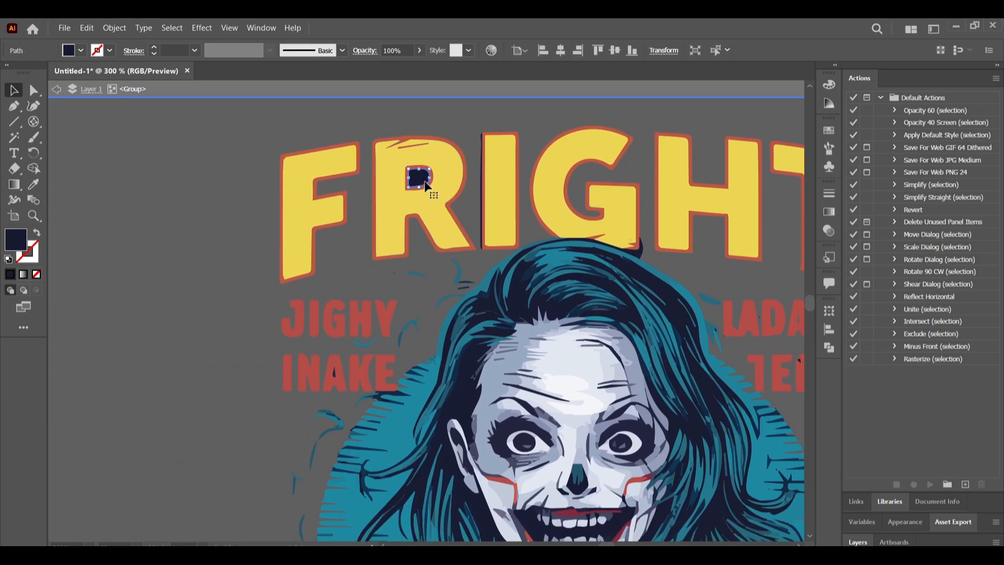
key(Delete)
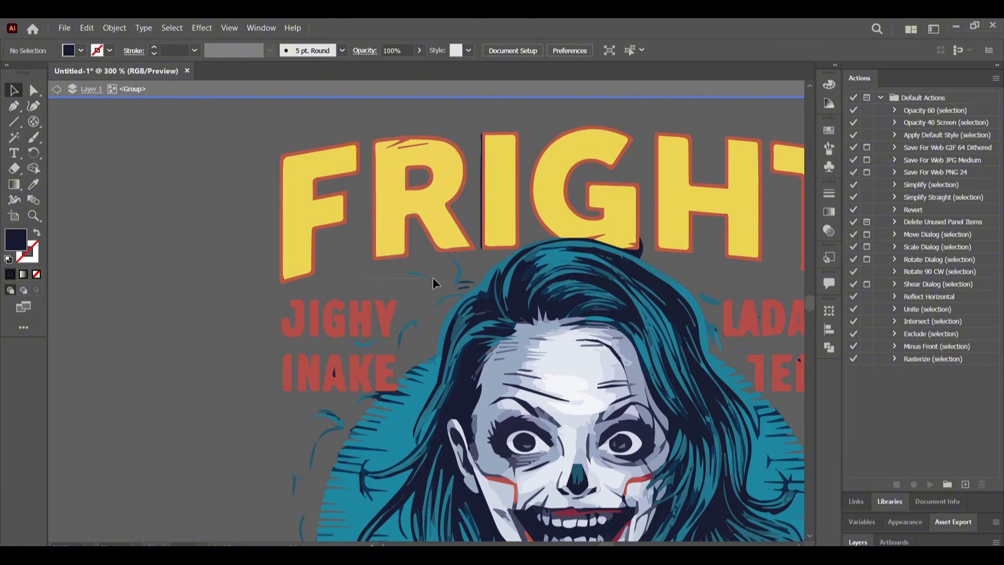
Delete the teal strokes below the R of FRIGHT and beside the upper left edge of the hair
click(413, 272)
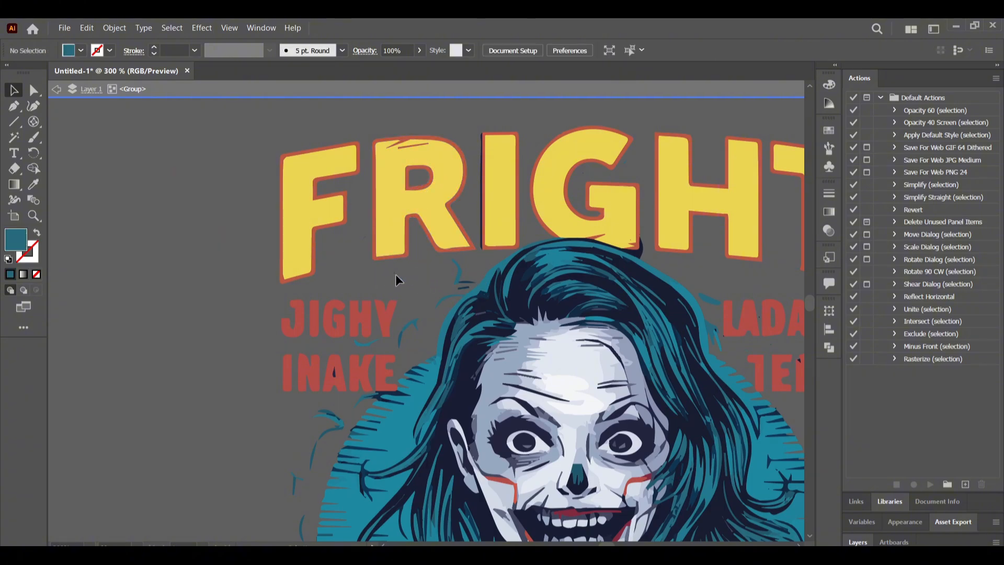
key(Delete)
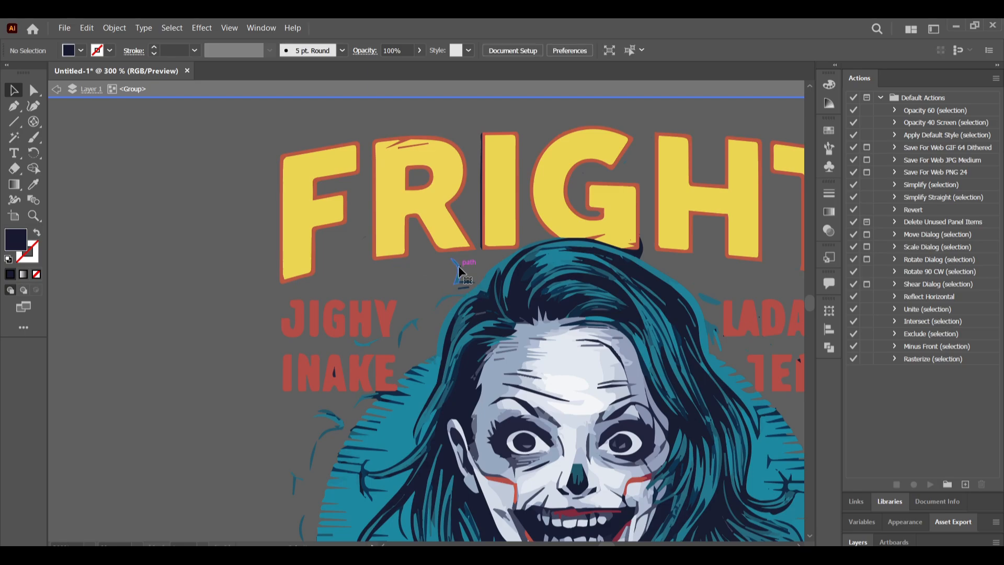
click(460, 271)
key(Delete)
click(447, 301)
key(Delete)
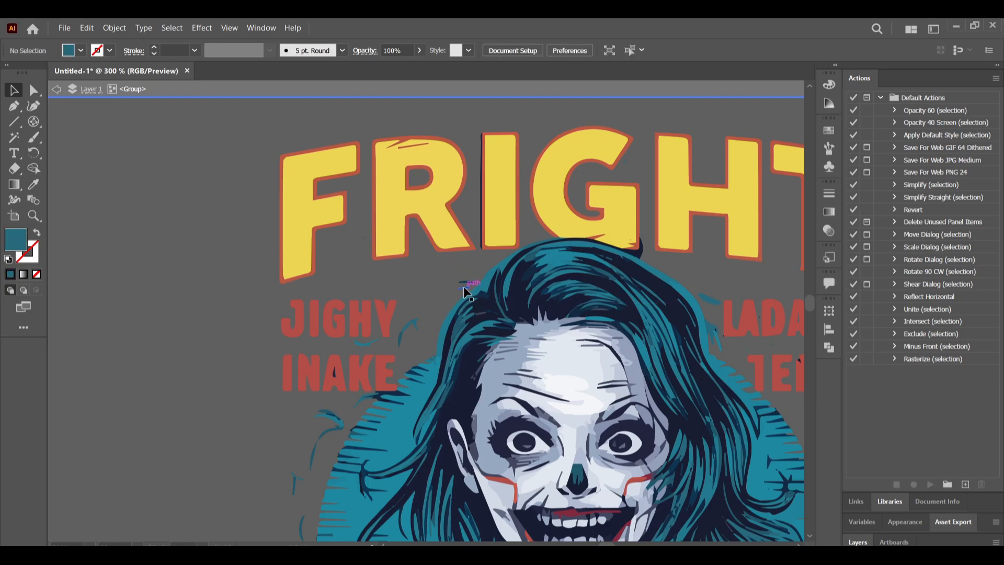
Delete the small dark flecks just outside the upper left edge of the hair
click(464, 287)
key(Delete)
click(464, 286)
key(Delete)
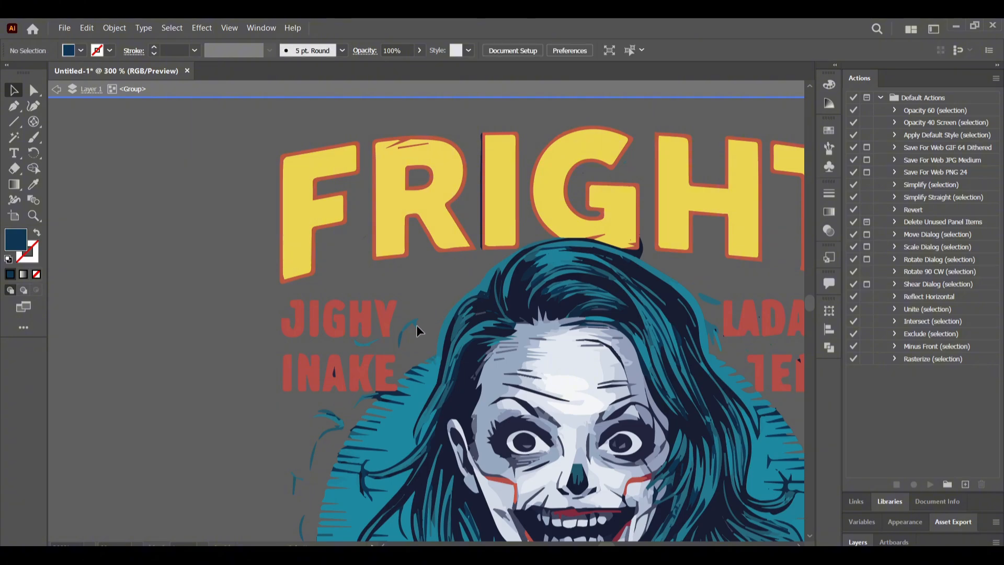
Delete the stray teal strokes beside and beneath the word JIGHY and along the circle's outer left edge
click(400, 331)
key(Delete)
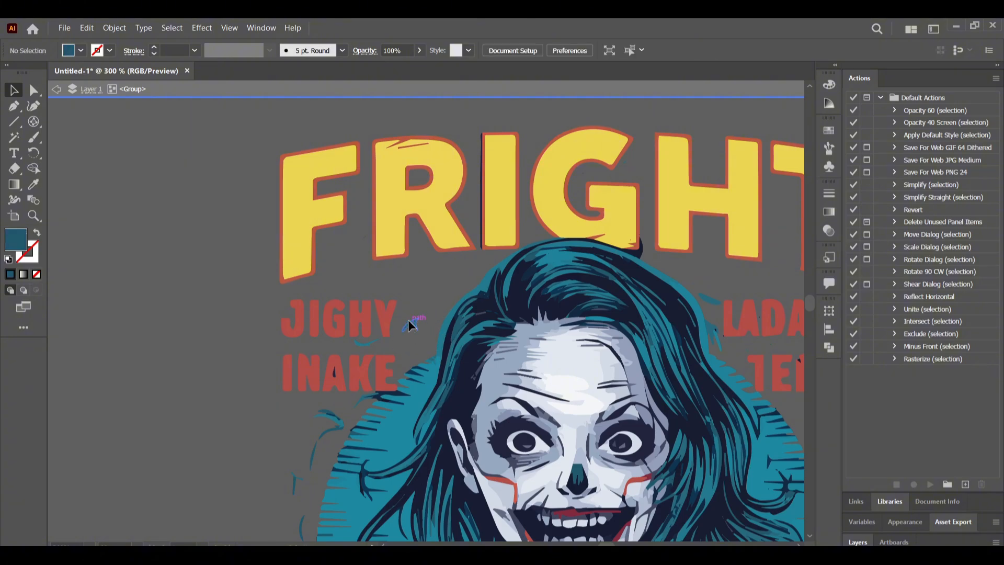
click(404, 323)
key(Delete)
click(369, 341)
key(Delete)
scroll(419, 280, down, 3)
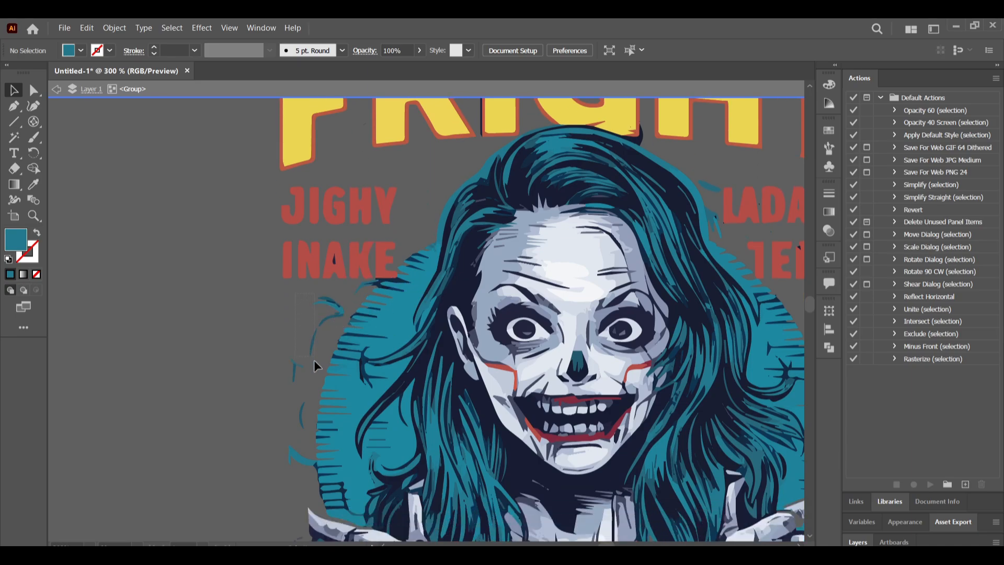
click(312, 377)
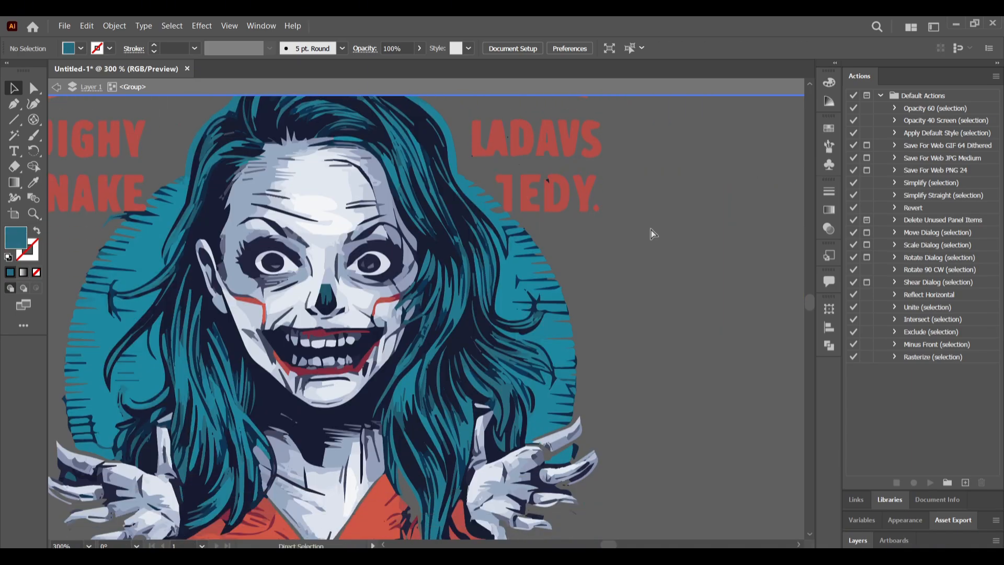
Select all the yellow lettering with the Magic Wand, unify it with the Eyedropper, and set its fill to #EAD775
key(ctrl+minus)
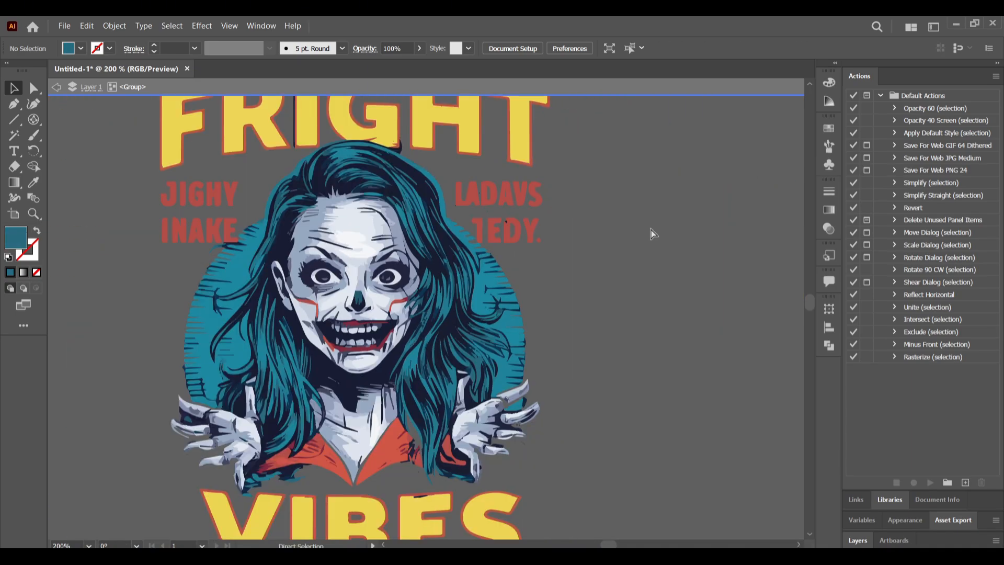
key(ctrl+minus)
key(ctrl+minus)
key(ctrl+minus)
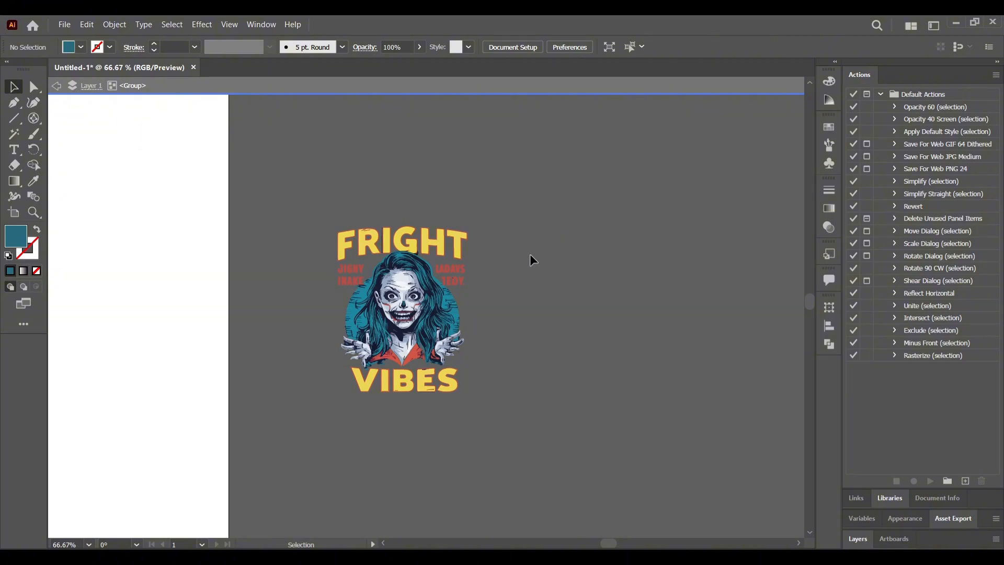
click(16, 135)
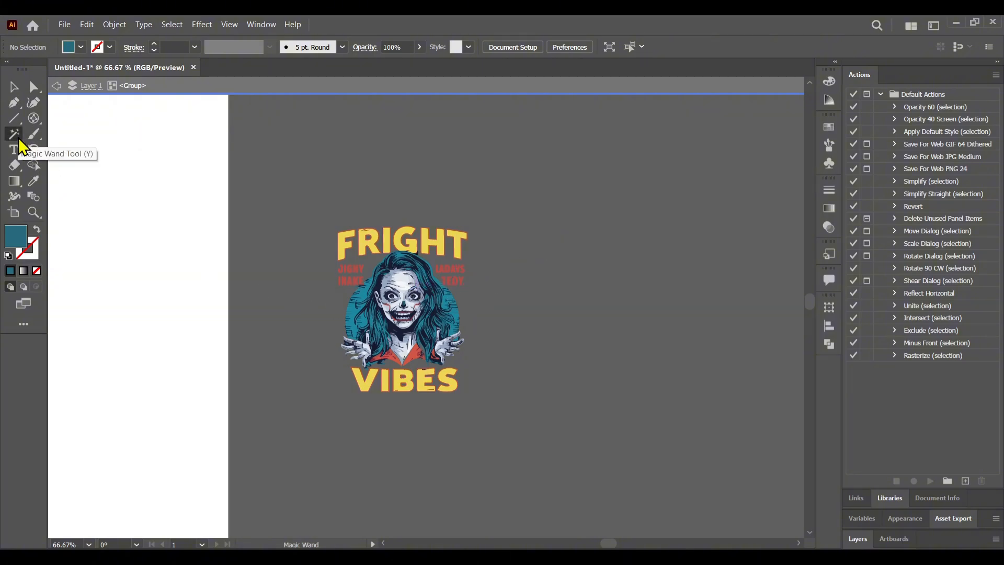
click(347, 243)
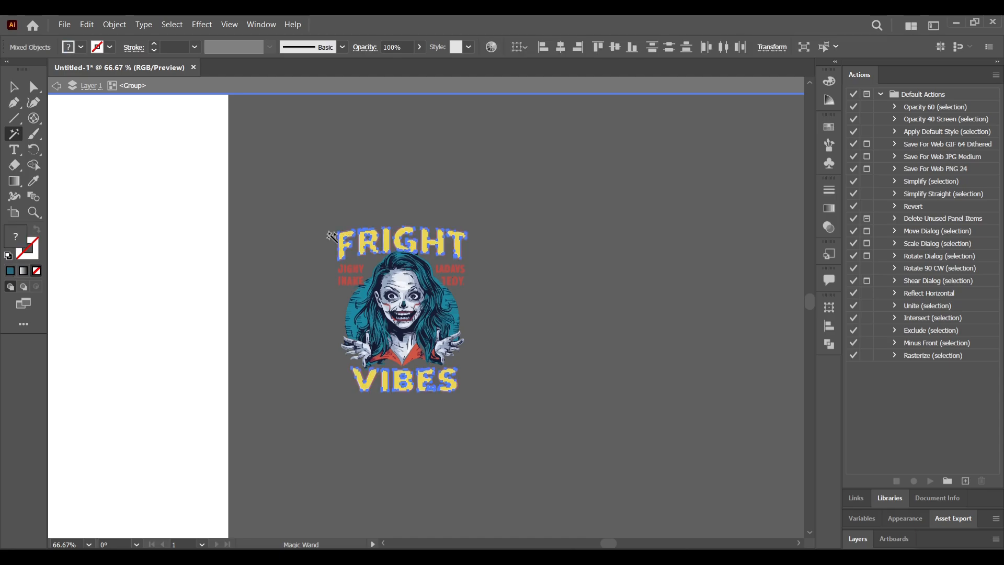
click(34, 184)
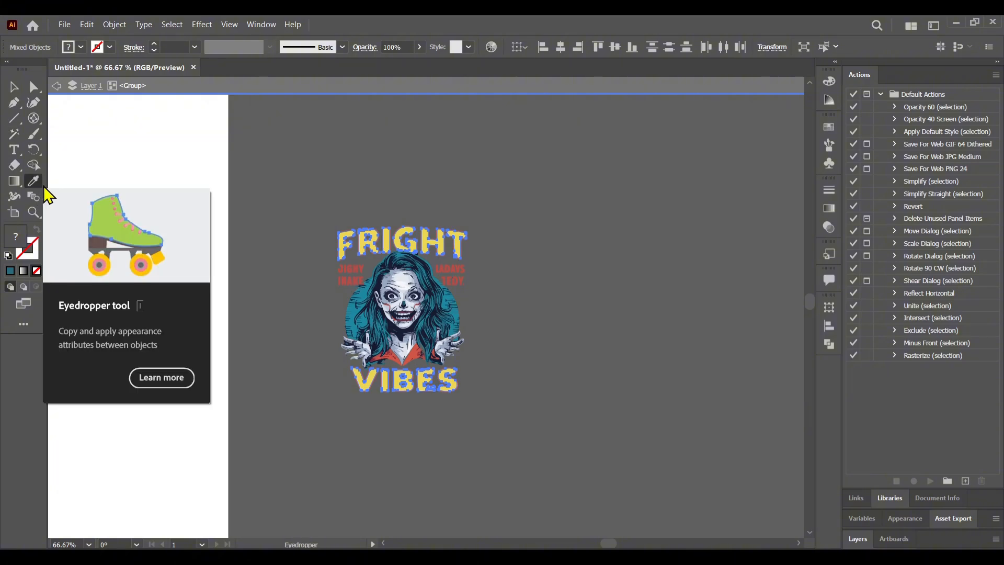
click(346, 236)
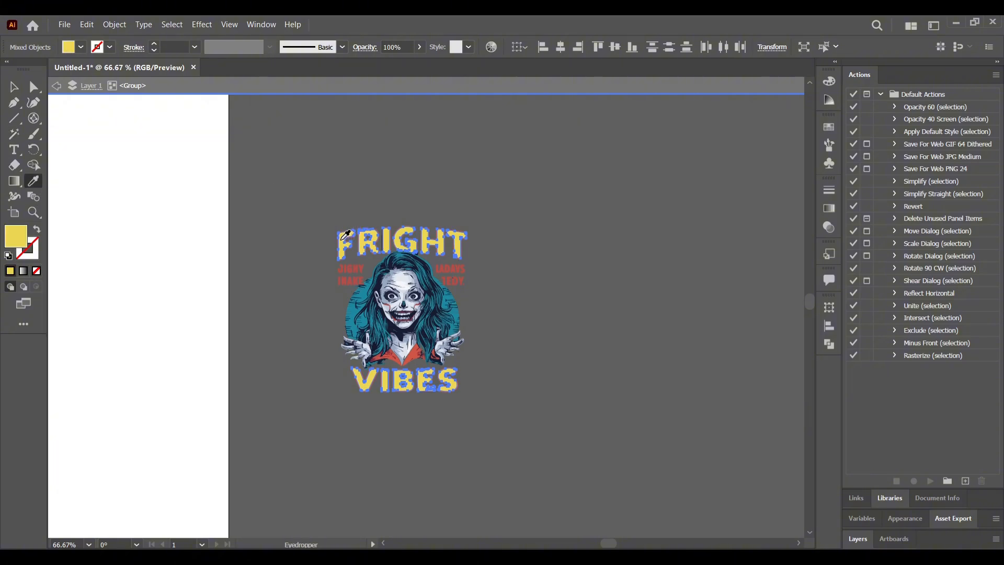
double_click(17, 244)
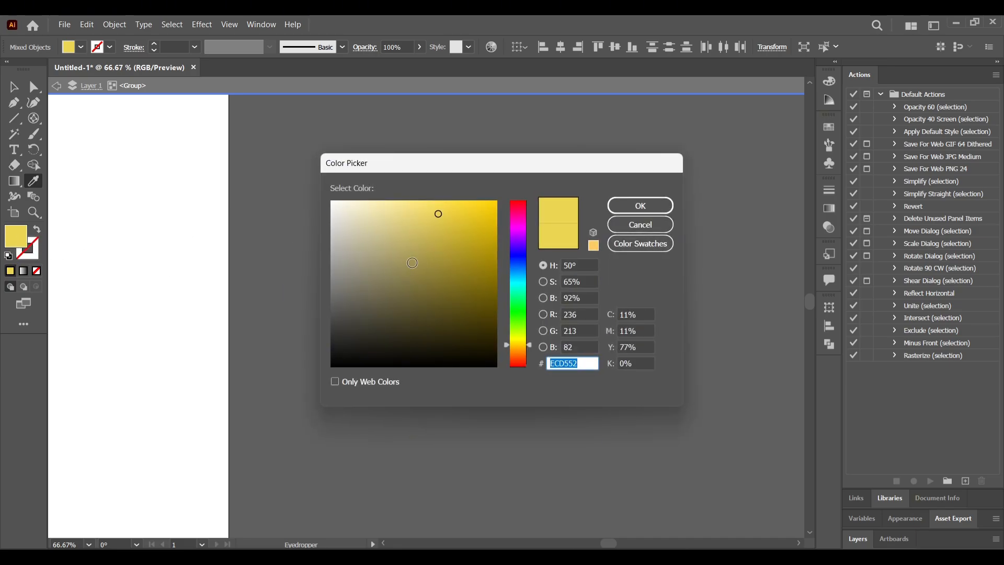
click(415, 213)
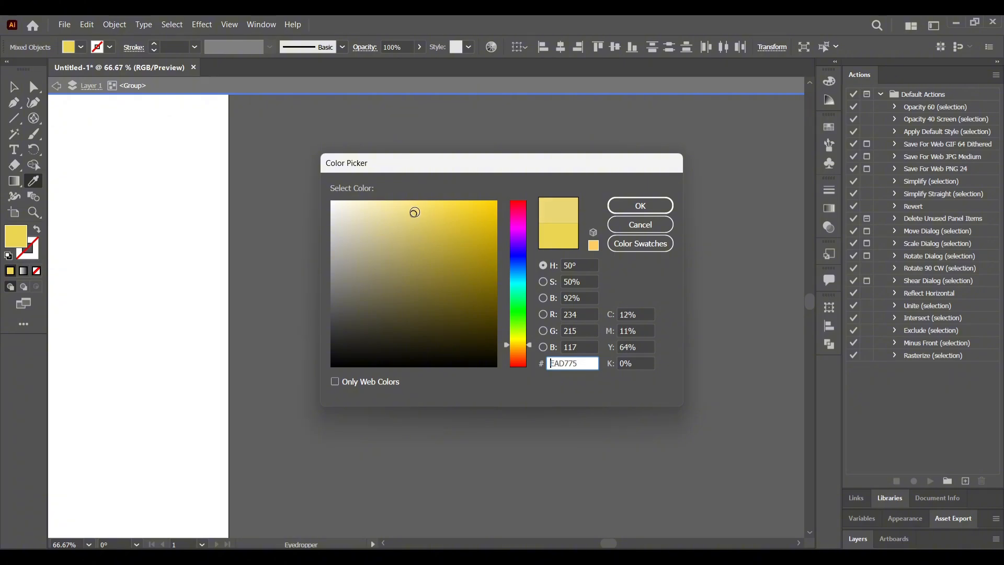
click(614, 209)
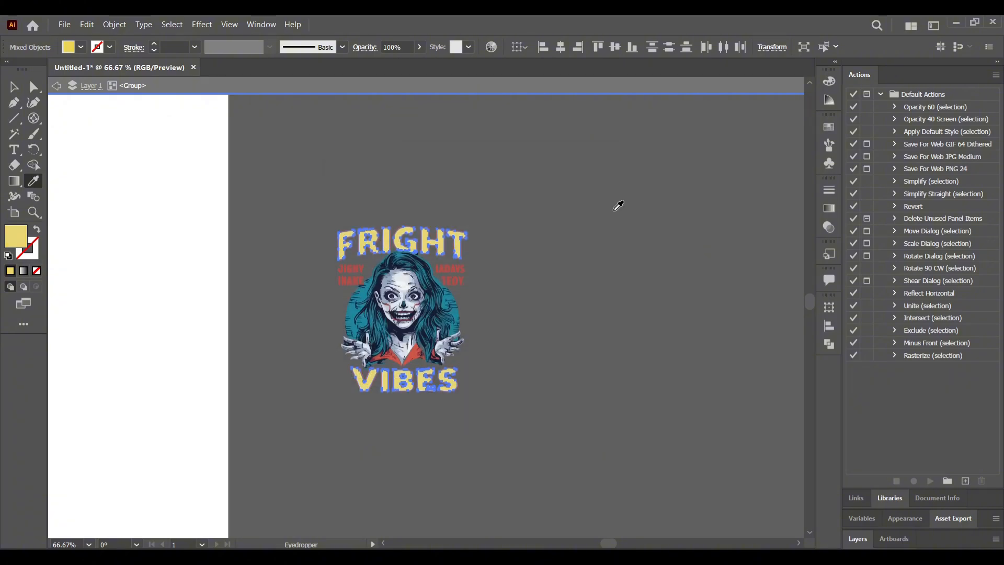
click(14, 87)
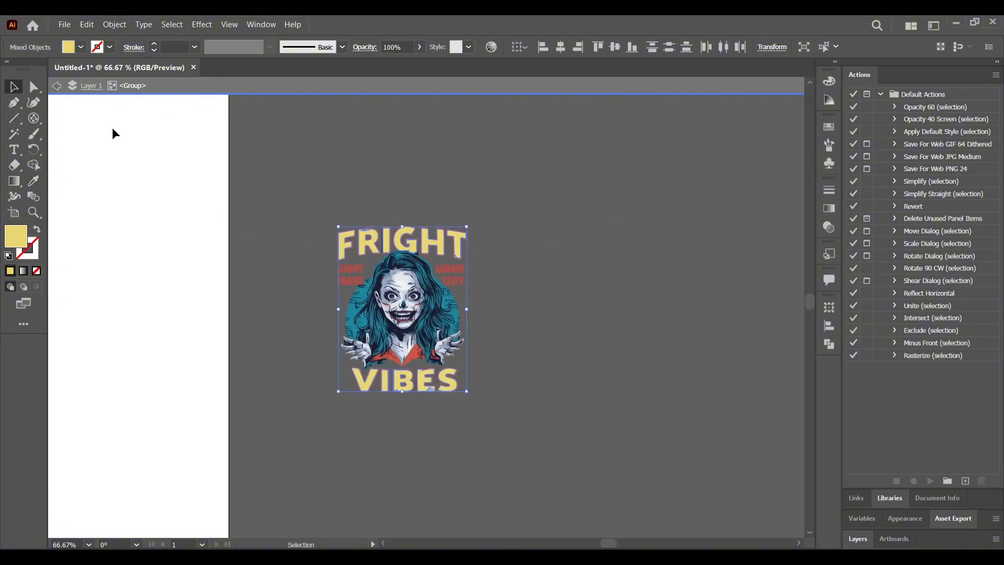
click(311, 187)
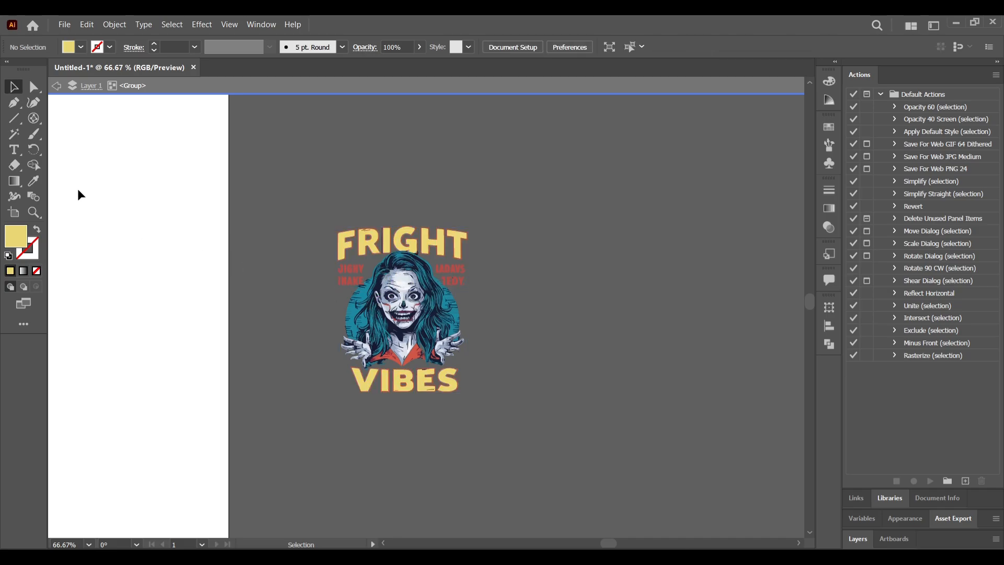
Select all similar red shapes from JIGHY with the Magic Wand, sample the lettering's red, and set their fill to #CC4848
click(13, 134)
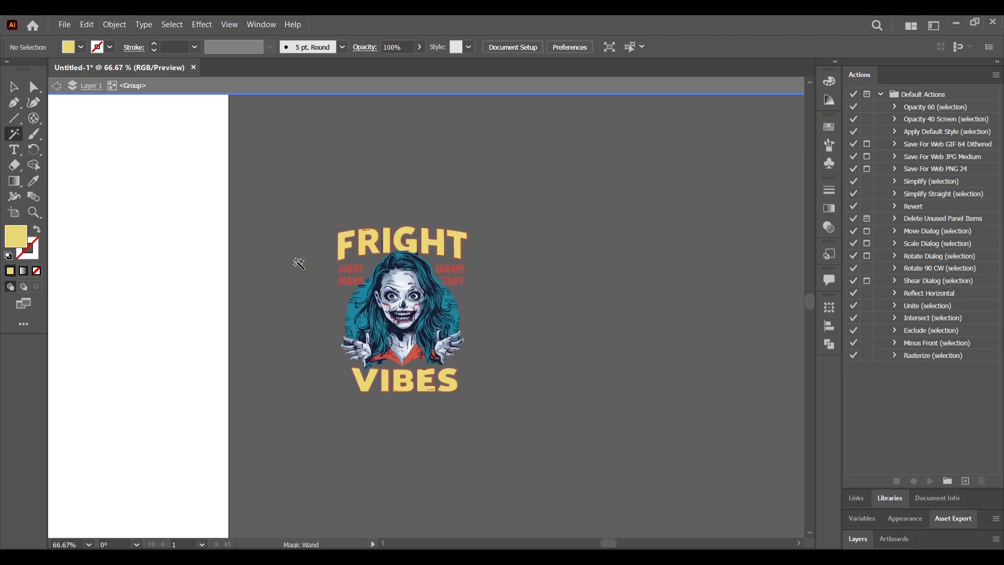
click(350, 272)
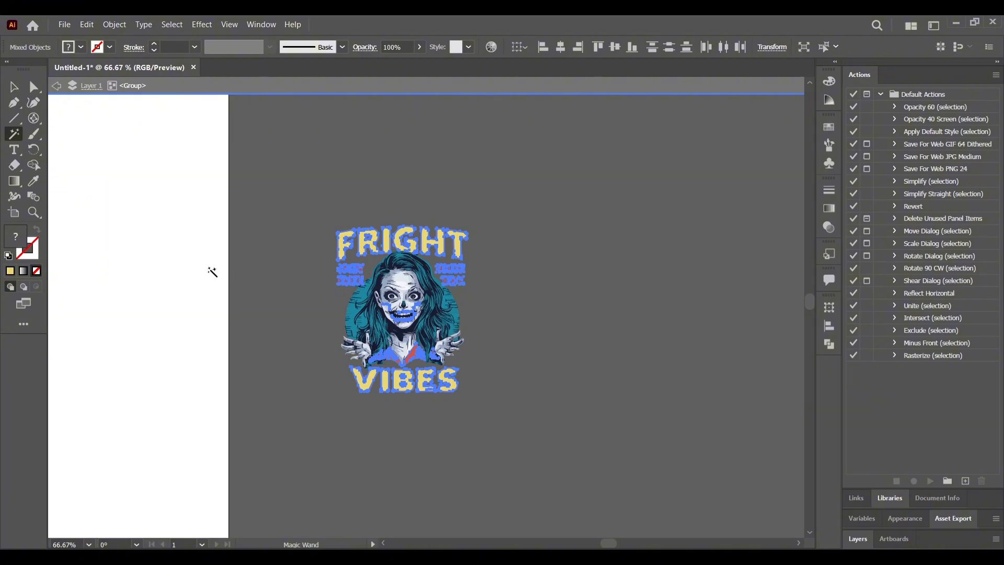
click(34, 183)
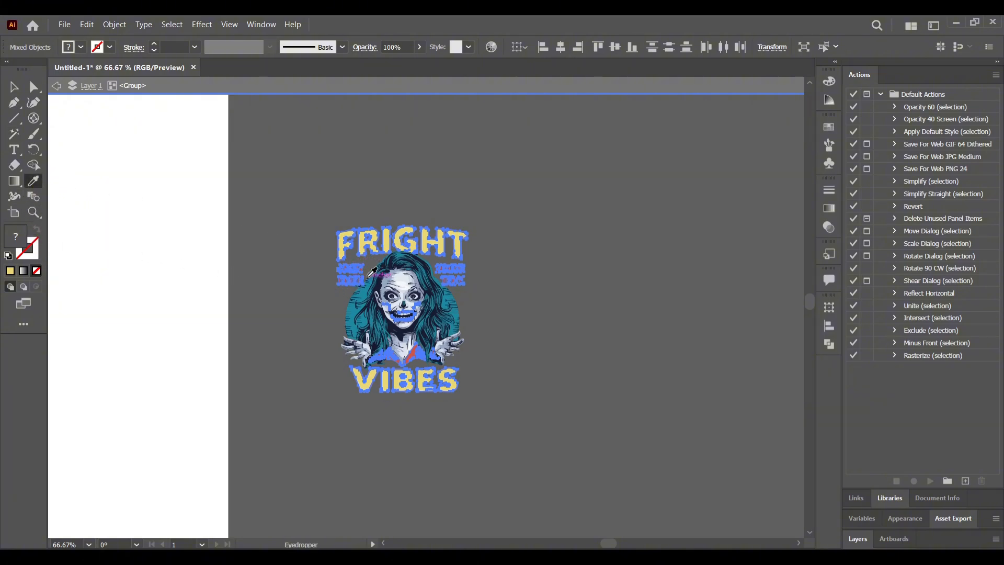
click(363, 260)
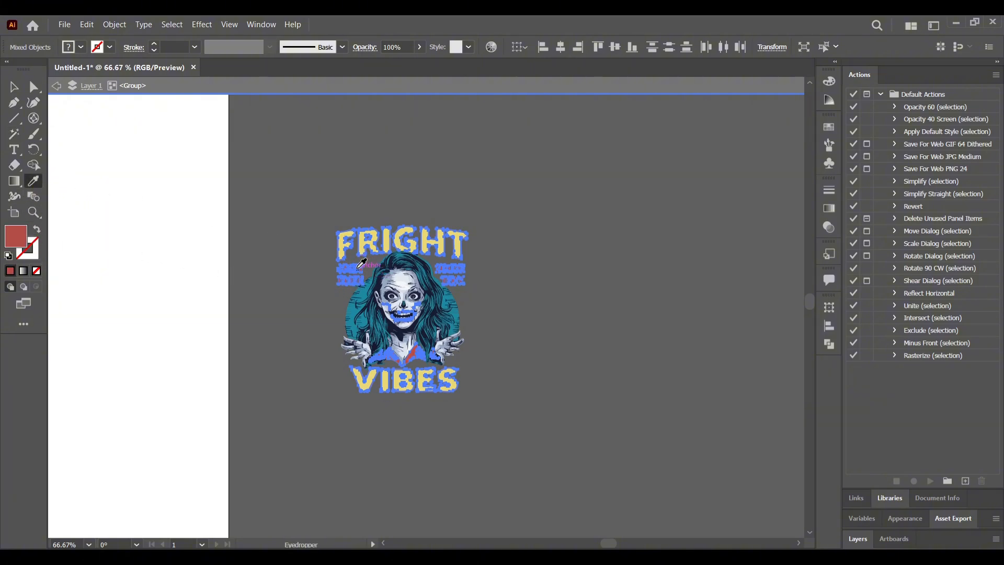
double_click(17, 238)
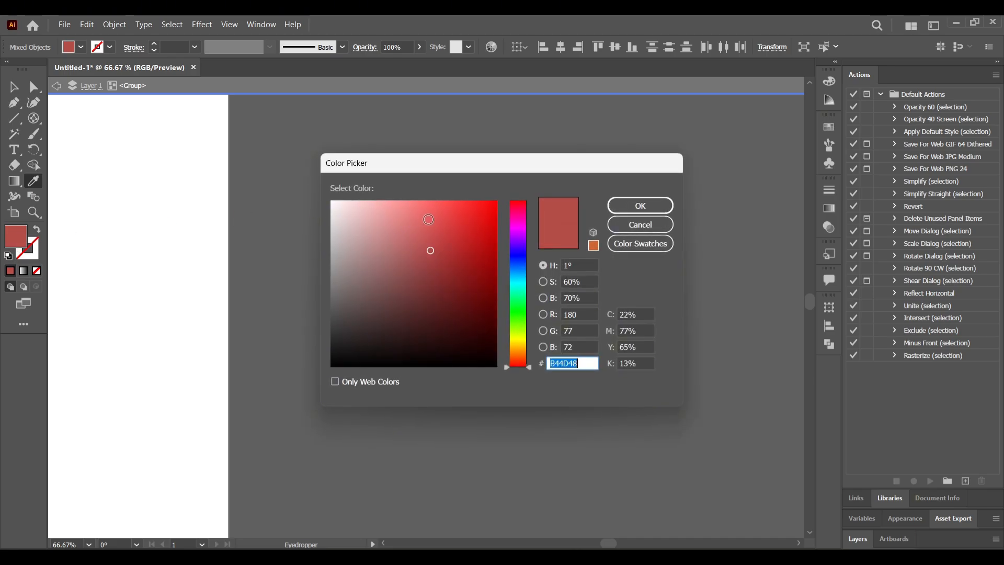
click(439, 233)
click(644, 207)
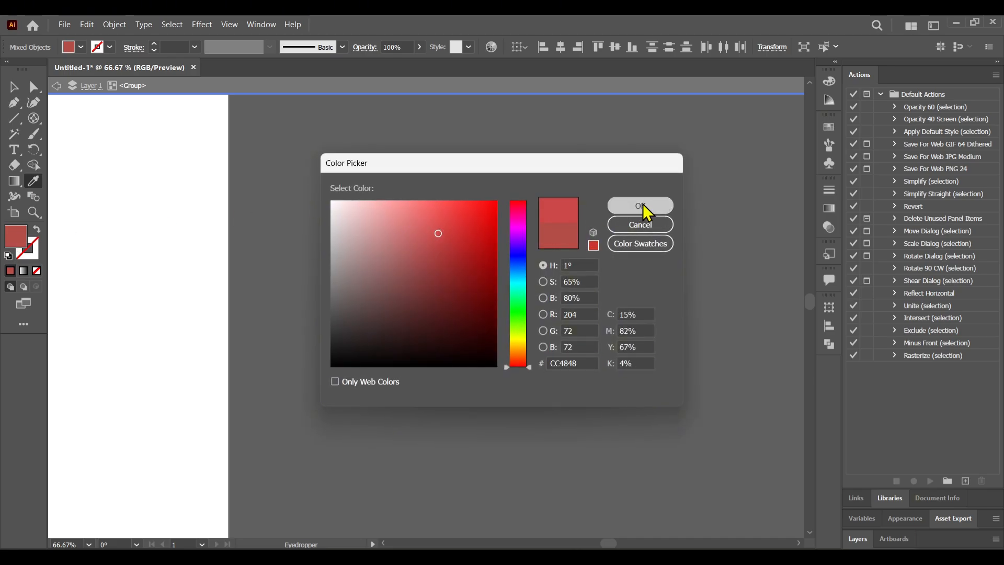
click(14, 87)
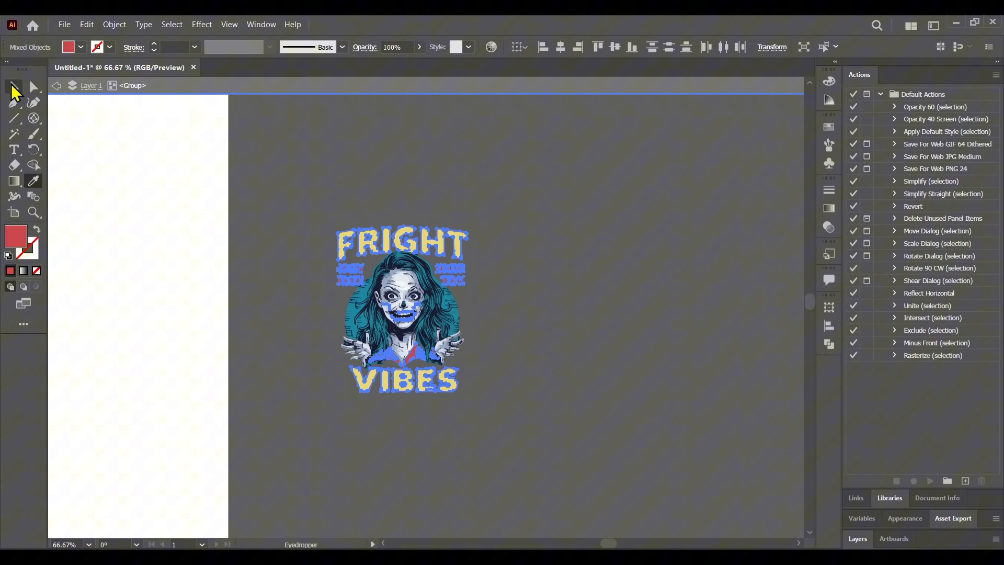
click(262, 320)
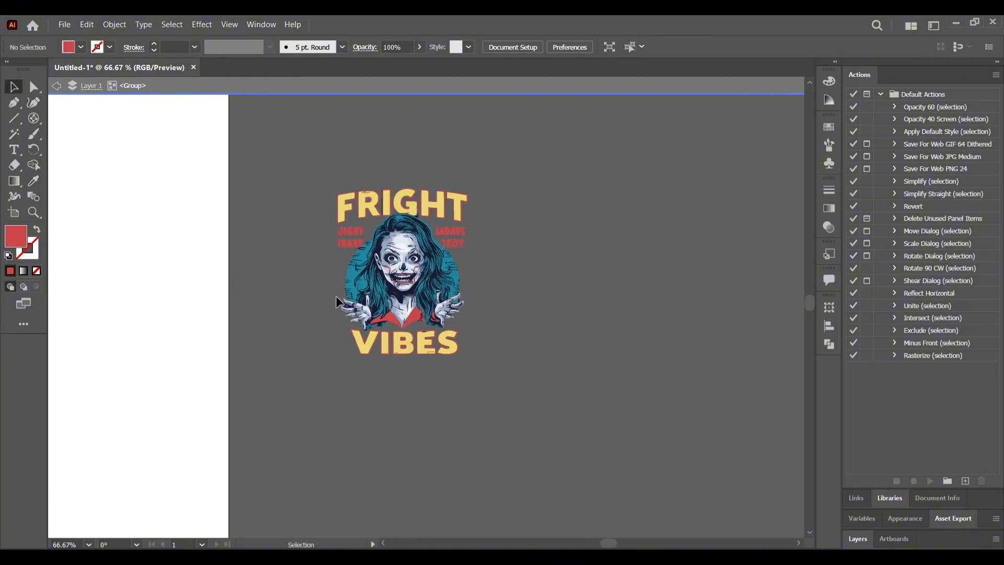
Select the teal shapes of the circle and hair with the Magic Wand and recolor them with a dark blue sampled from the artwork
click(14, 136)
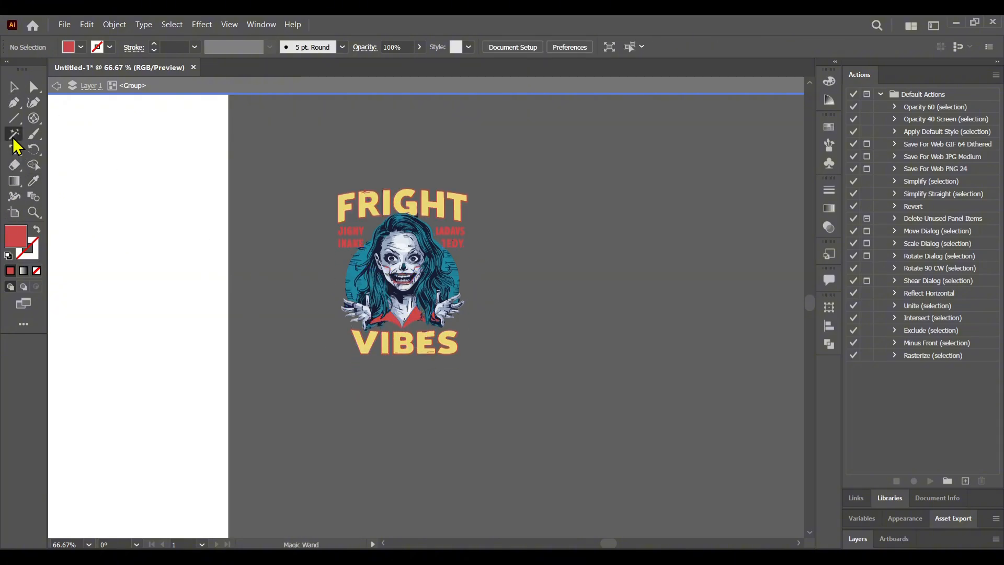
click(354, 273)
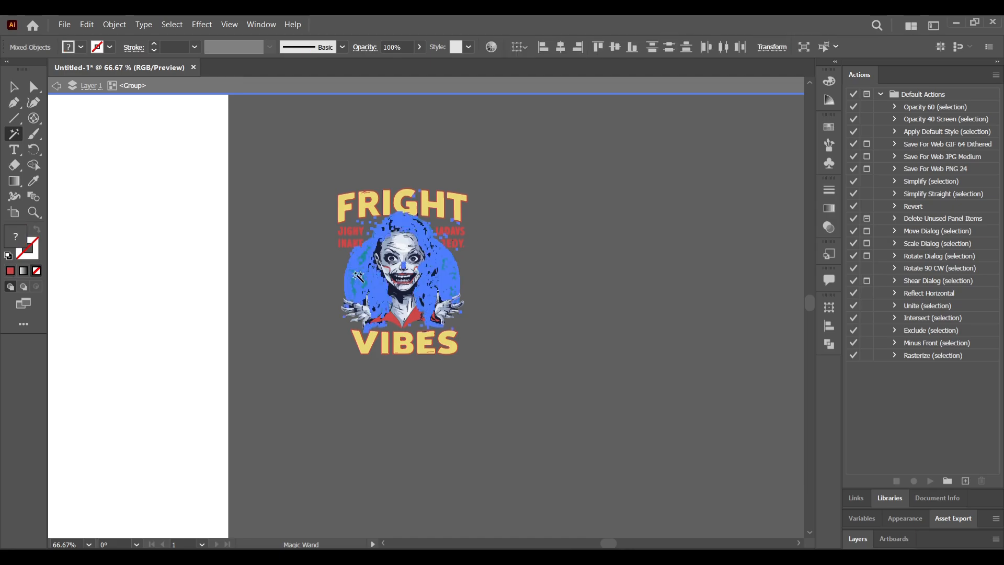
click(33, 181)
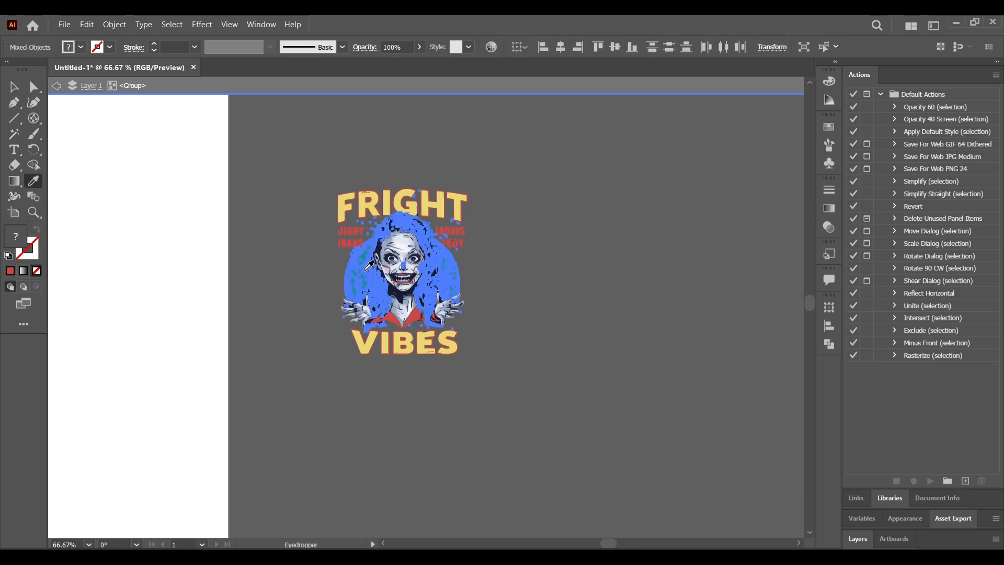
click(366, 264)
click(15, 89)
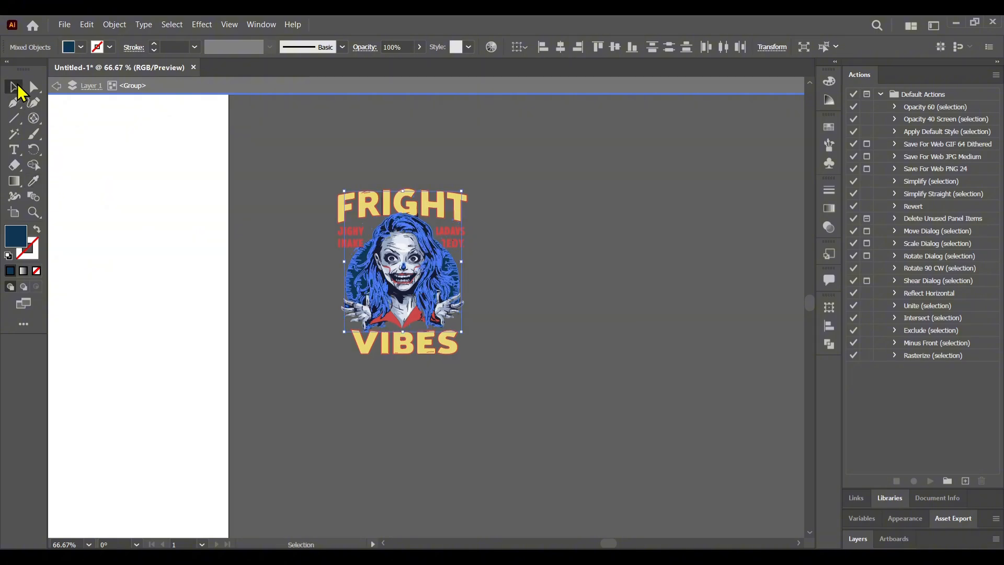
click(277, 214)
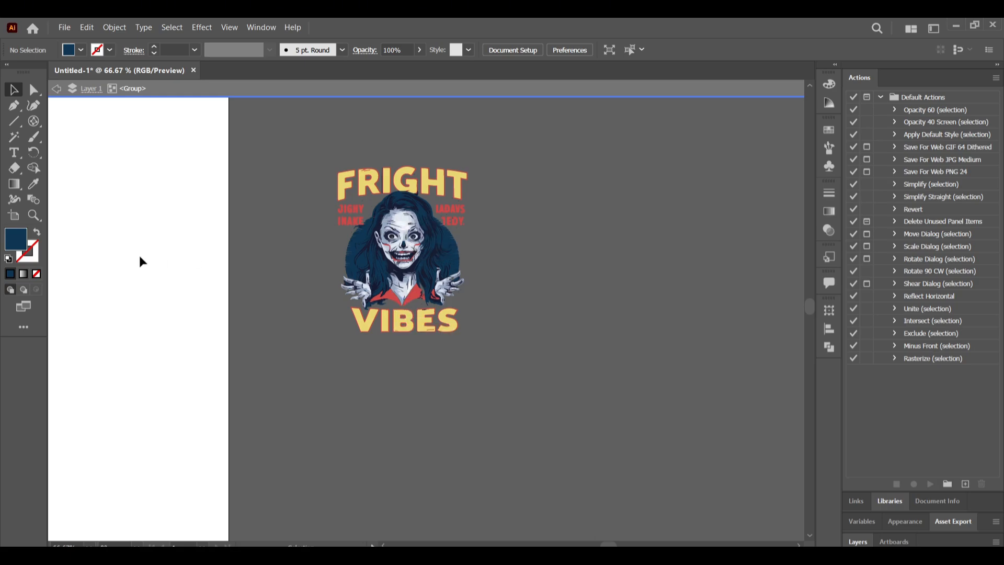
Select the pale skin shapes with the Magic Wand and fill them with the light tone sampled from the forehead
click(14, 137)
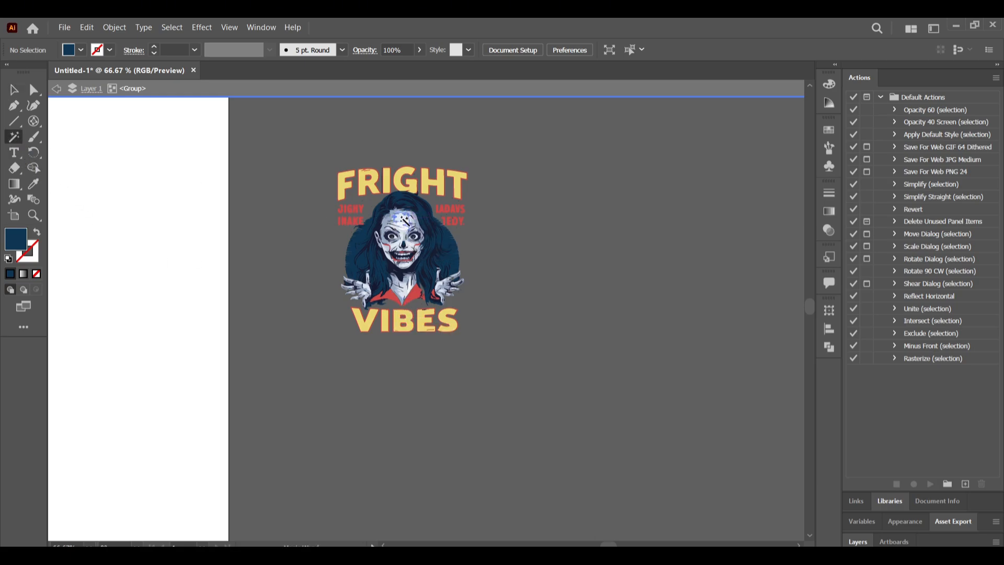
click(408, 219)
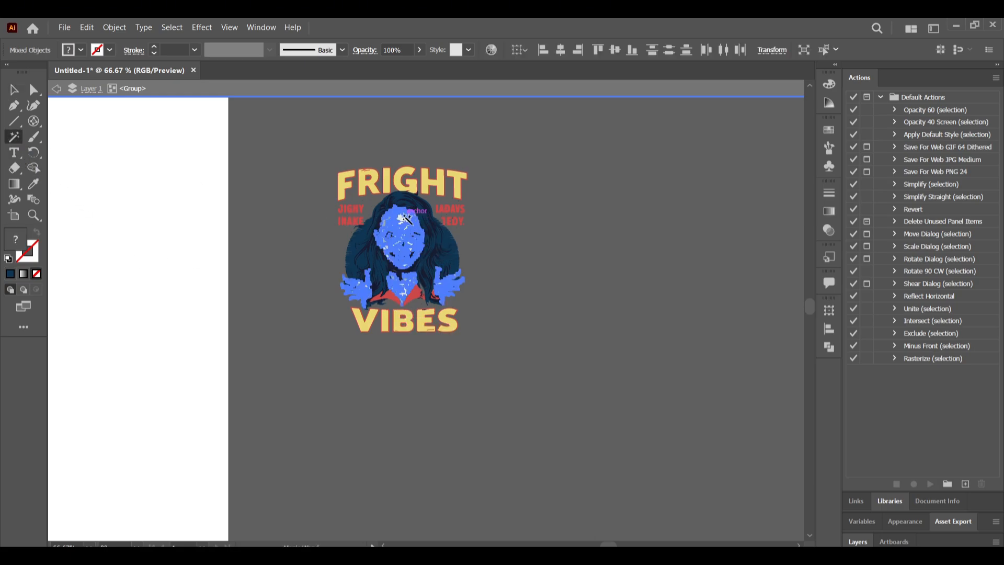
click(33, 184)
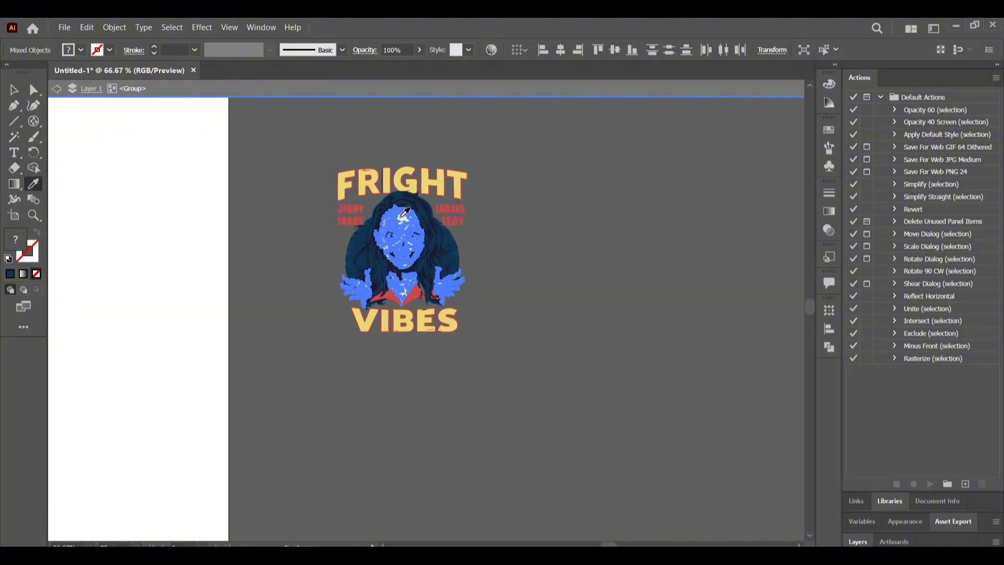
click(401, 215)
click(14, 90)
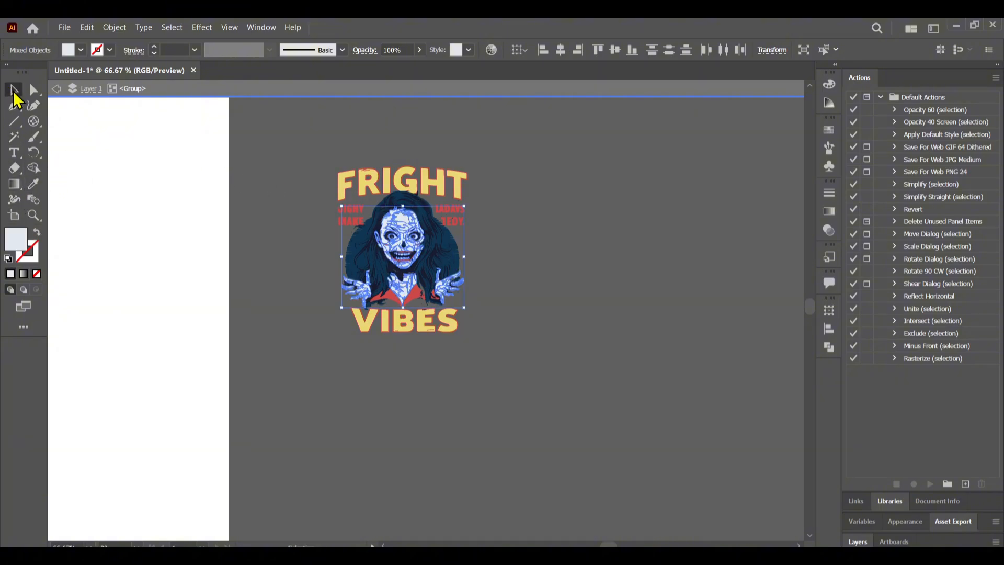
Deselect the recolored artwork and exit isolation mode
click(302, 273)
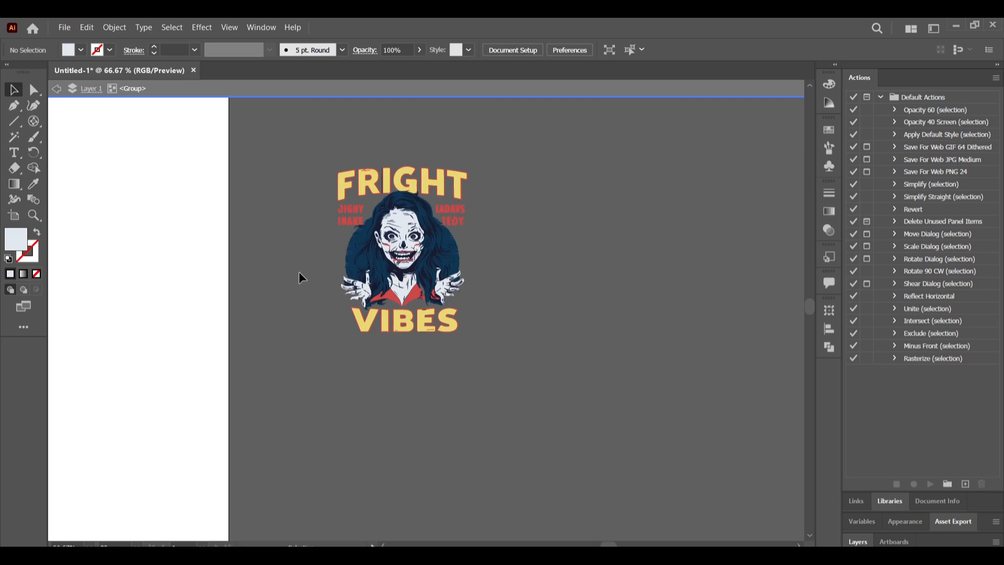
right_click(299, 273)
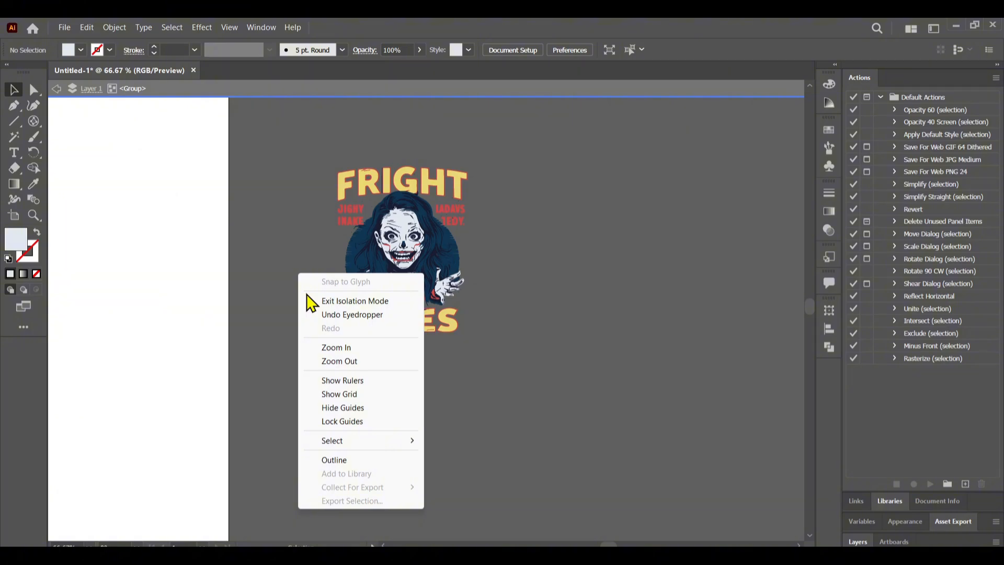
click(322, 302)
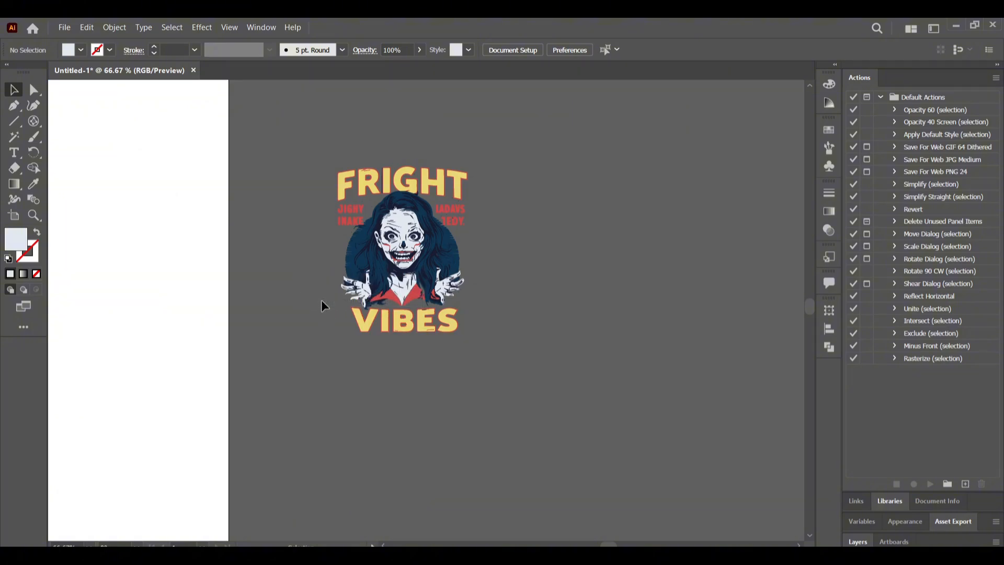
Move the finished woman design farther from the artboard and enlarge it on the empty canvas
scroll(503, 385, up, 2)
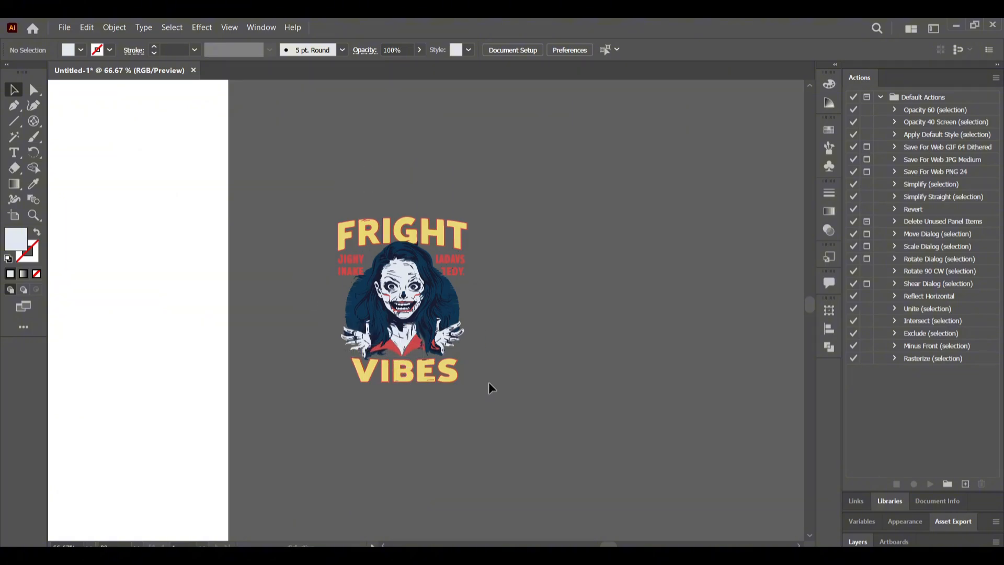
key(ctrl+minus)
key(ctrl+minus)
key(ctrl+minus)
key(ctrl+minus)
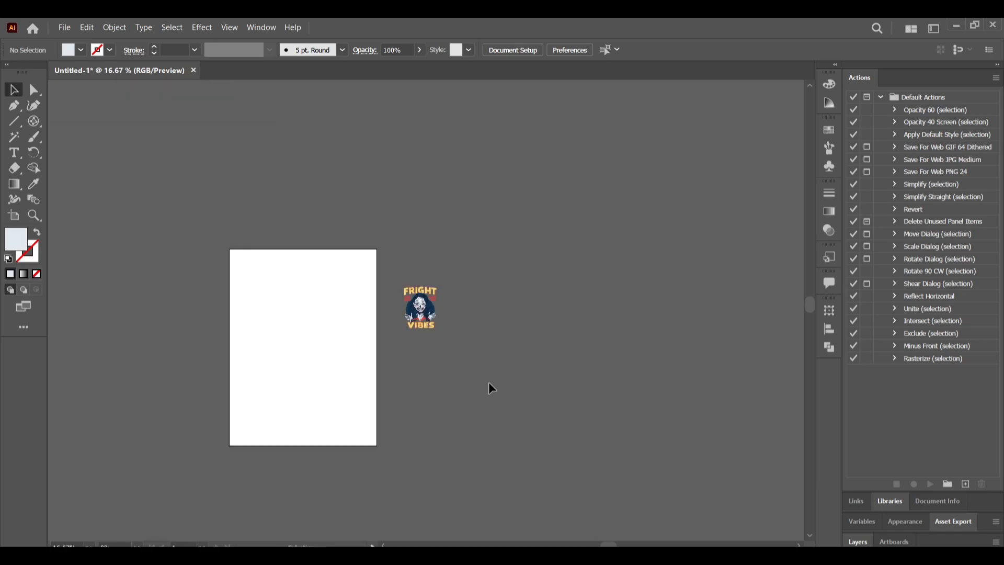
drag(422, 315, 625, 264)
click(669, 252)
drag(585, 216, 661, 223)
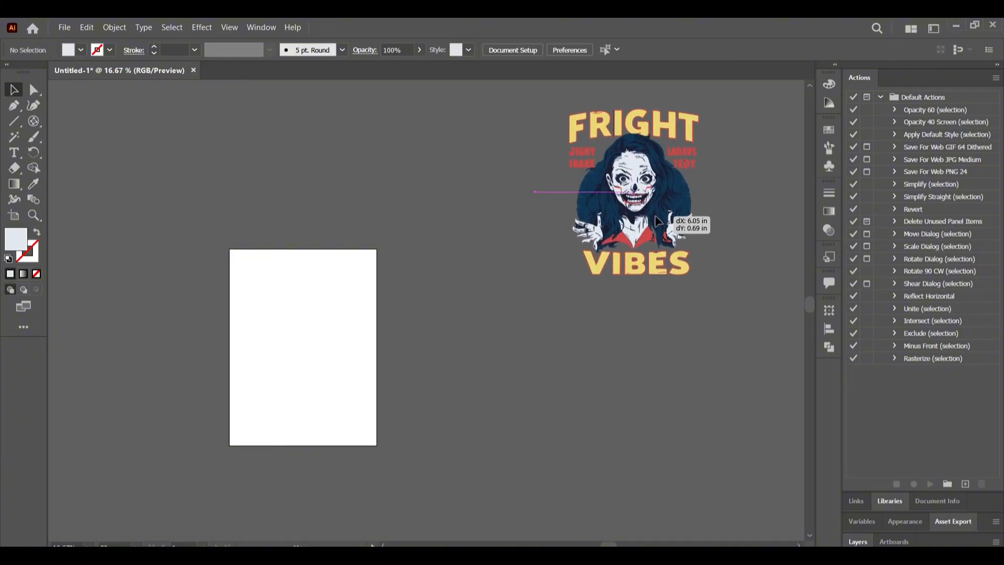
click(619, 366)
Place the bats-and-moon "Fright Night Vibes" image from Downloads on the artboard and scale it to about 7.2 in square
mouse_move(416, 556)
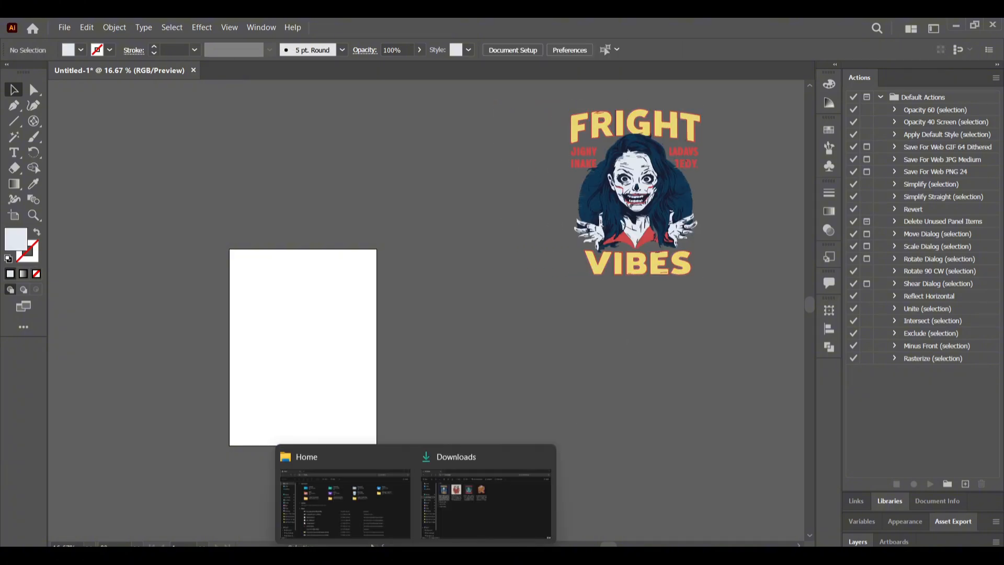
click(482, 507)
drag(275, 214, 291, 350)
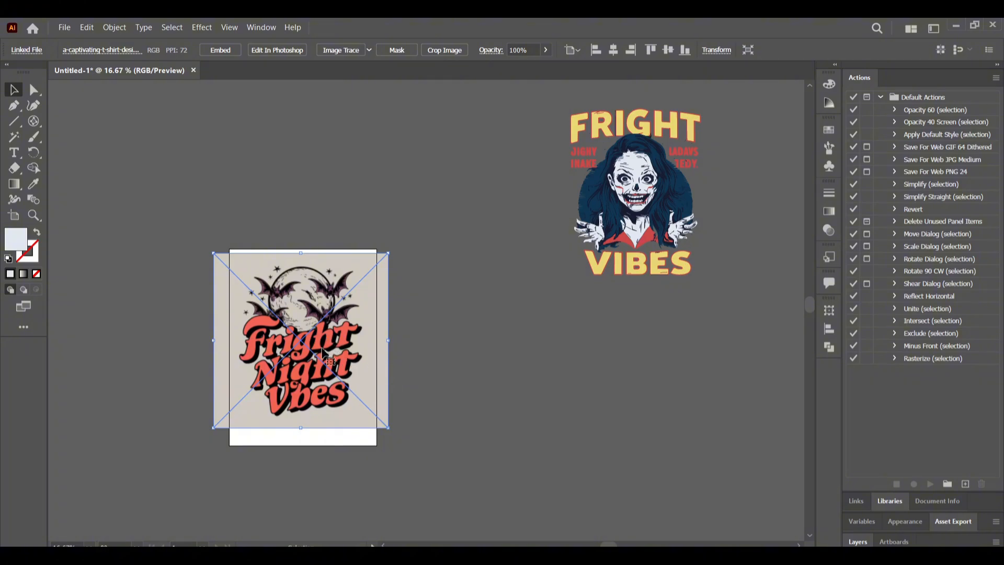
mouse_move(322, 349)
mouse_down()
mouse_move(305, 300)
mouse_move(309, 252)
mouse_move(302, 347)
mouse_up()
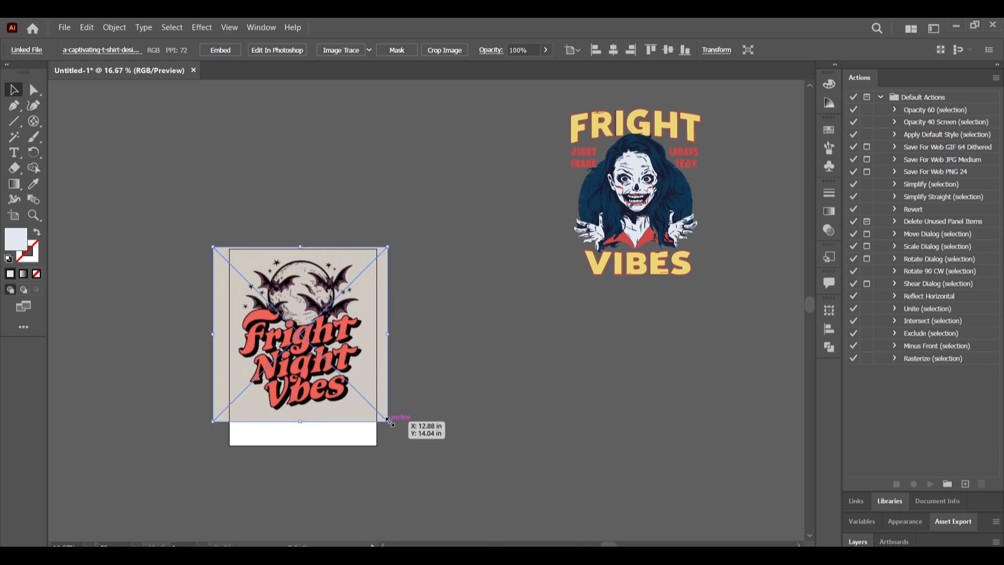
drag(390, 420, 342, 381)
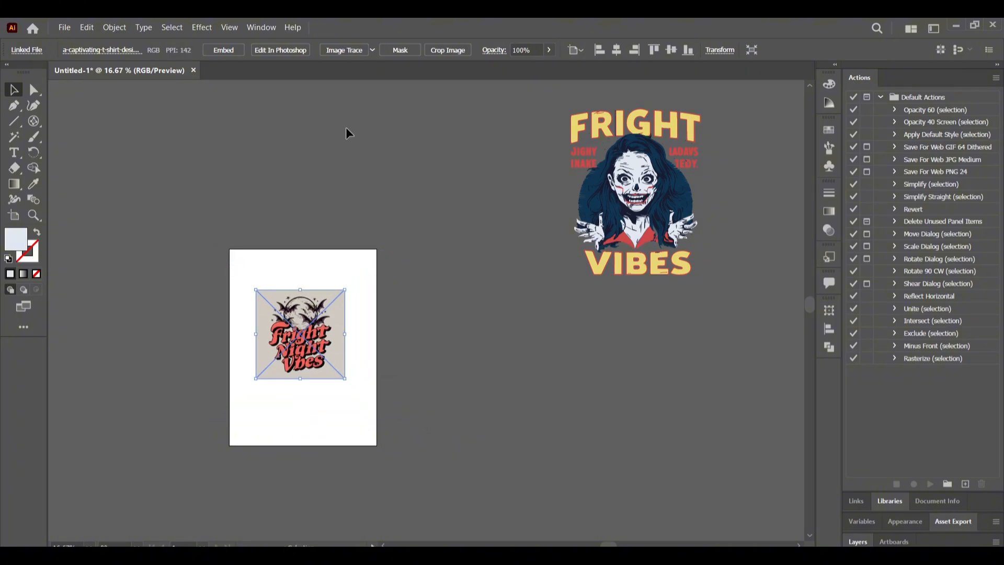
Trace the placed image with Image Trace in Color mode and expand the result into vector shapes
click(262, 28)
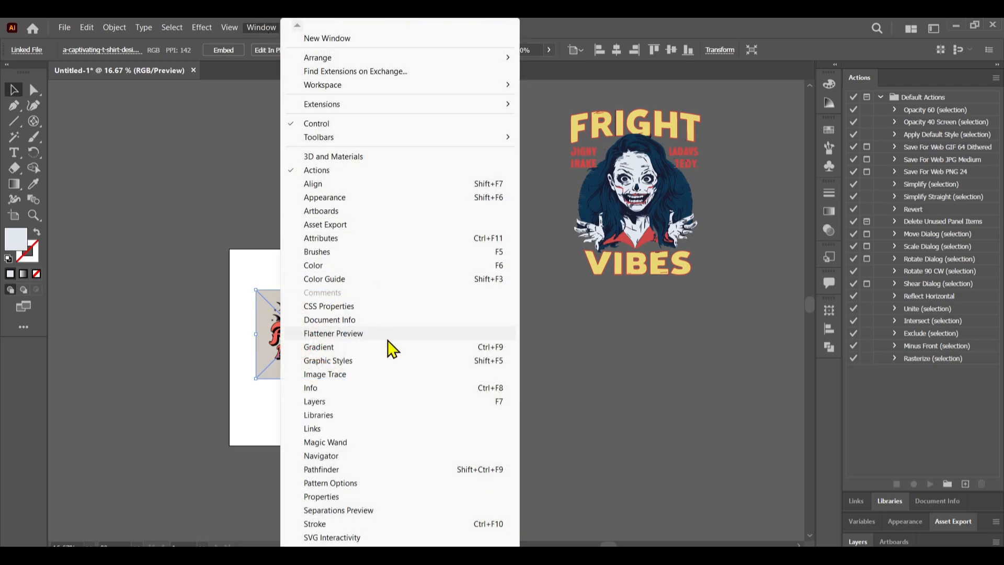
click(348, 375)
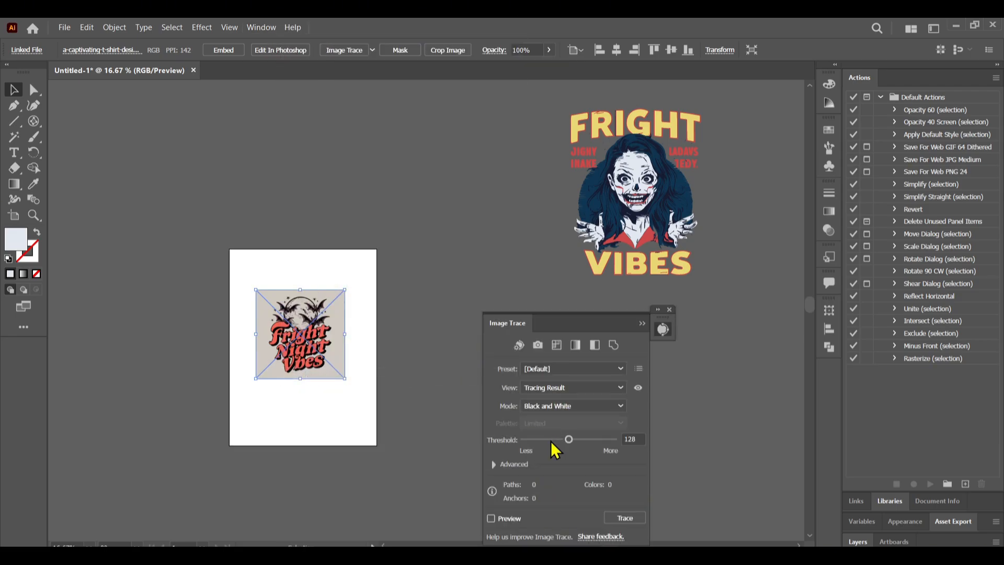
click(492, 519)
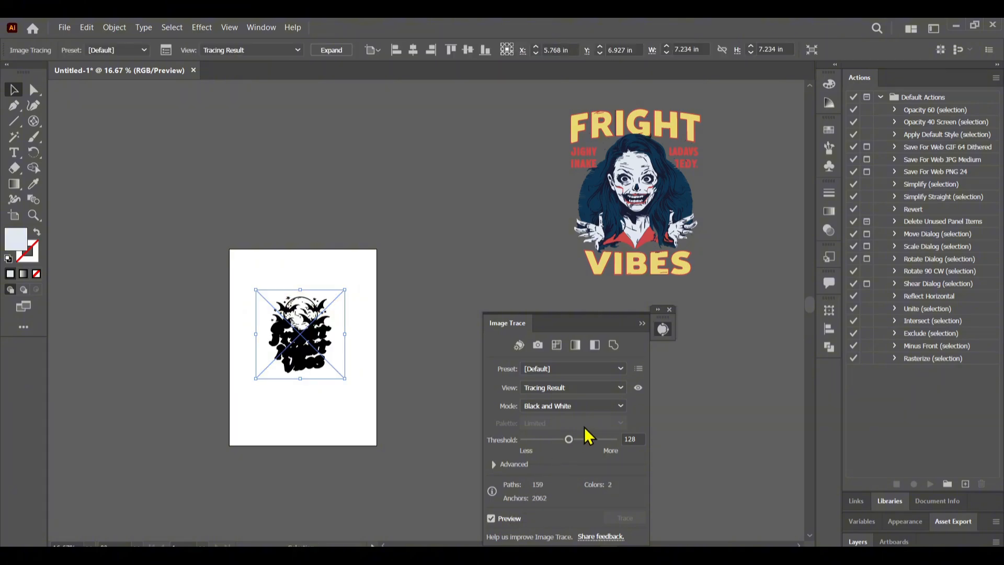
click(569, 407)
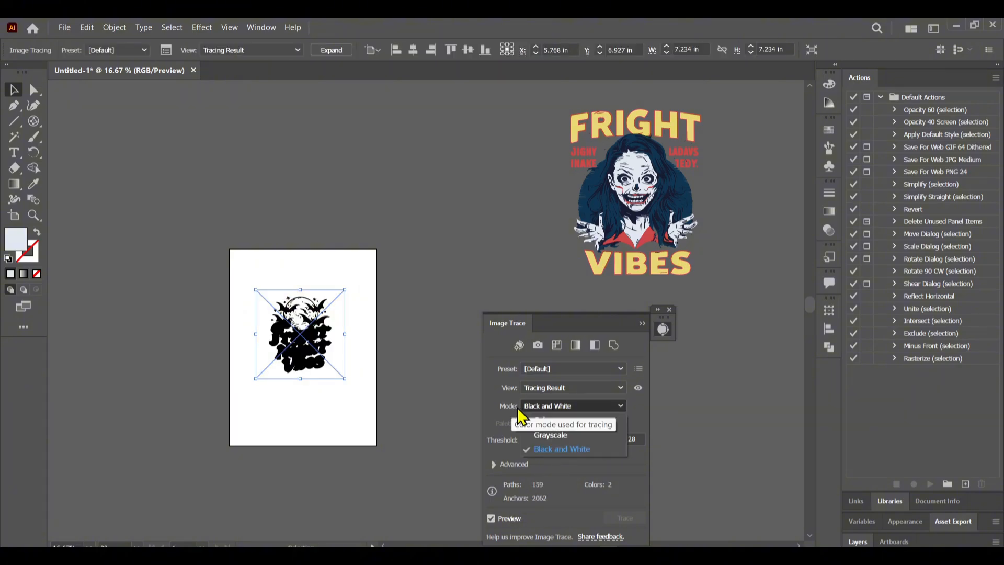
click(547, 421)
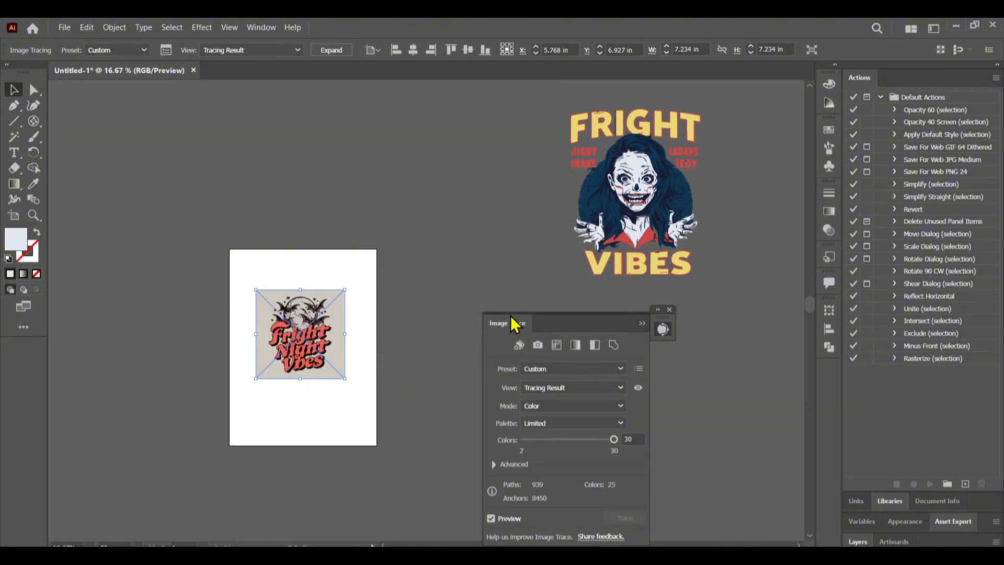
click(669, 310)
click(338, 51)
Ungroup the expanded tracing and delete its beige background shape
right_click(294, 340)
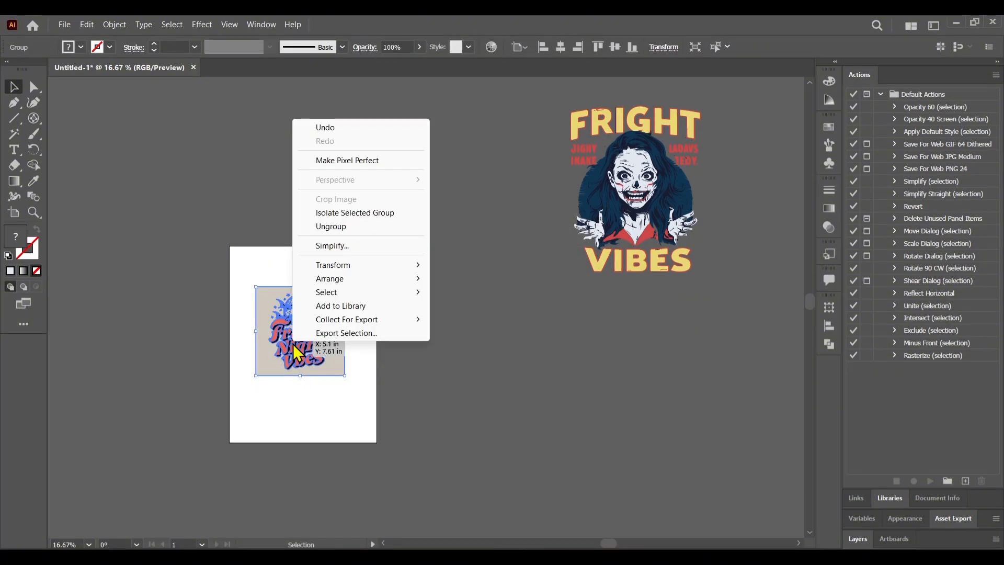
click(348, 227)
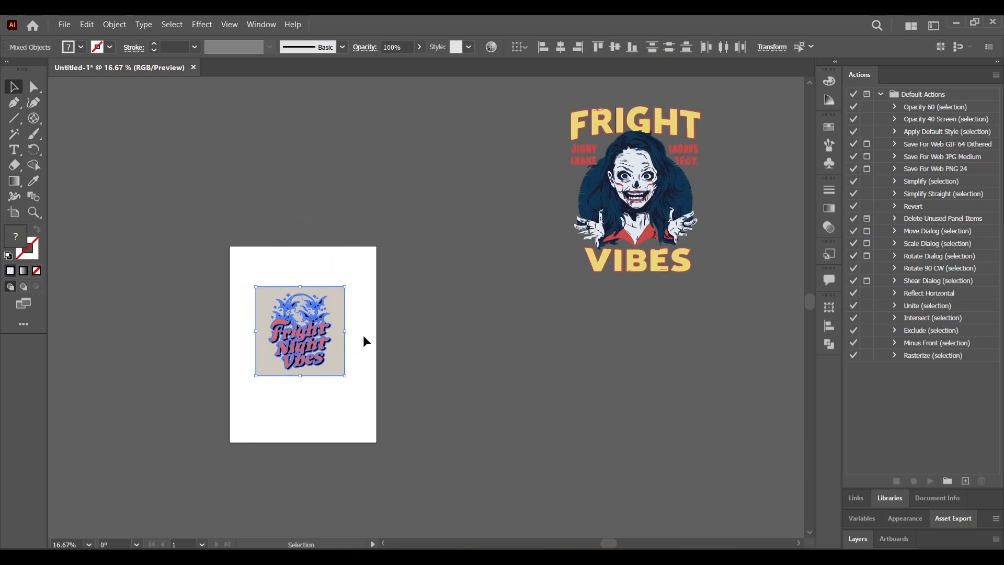
click(349, 333)
click(340, 327)
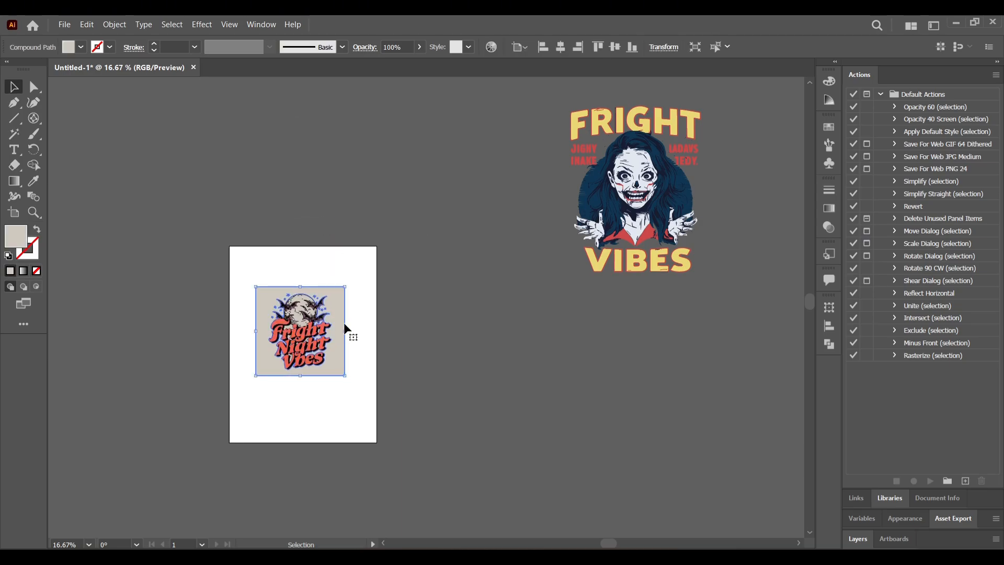
key(Delete)
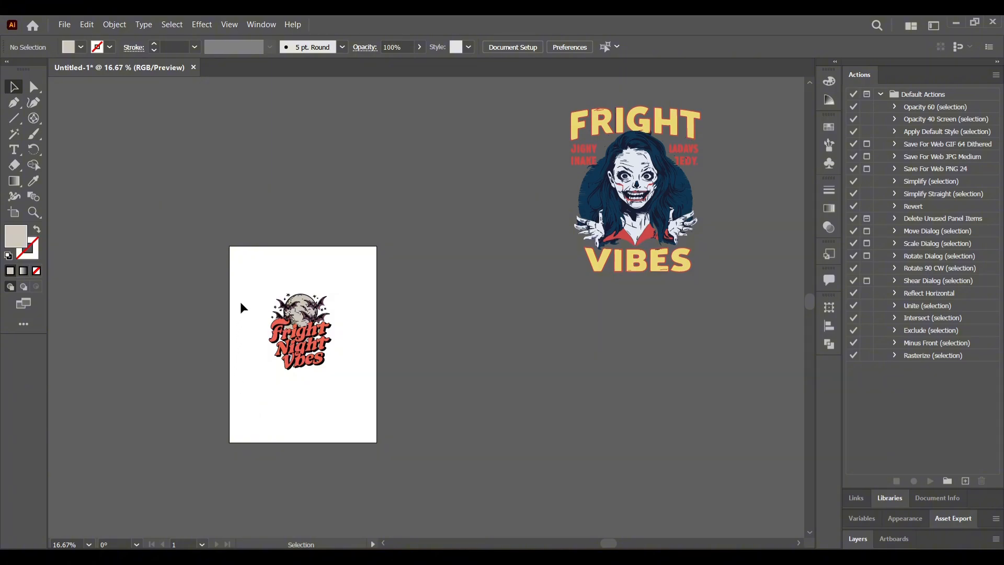
Select all remaining shapes of the bats-and-moon design and group them
drag(293, 354, 346, 410)
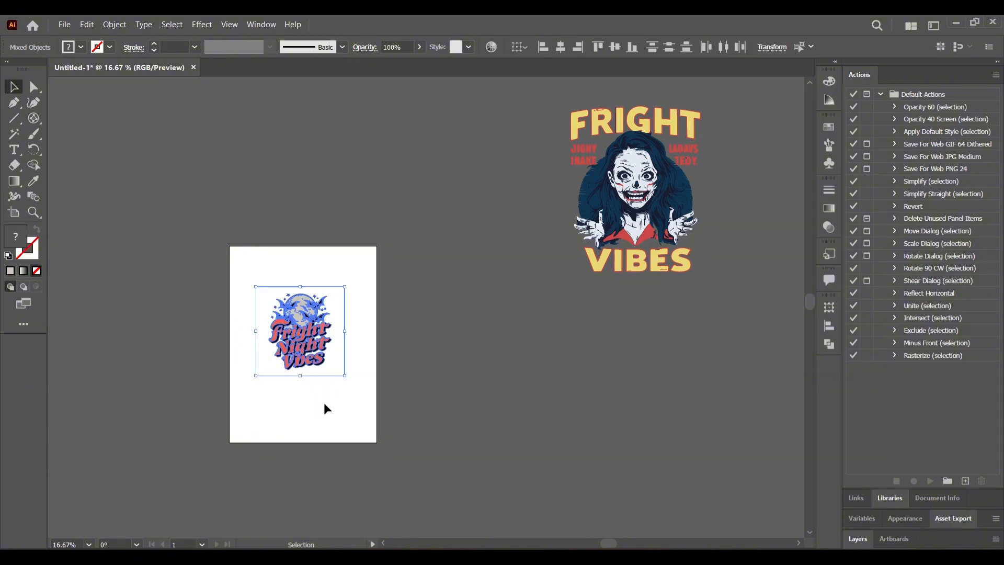
key(a)
key(ctrl+g)
key(v)
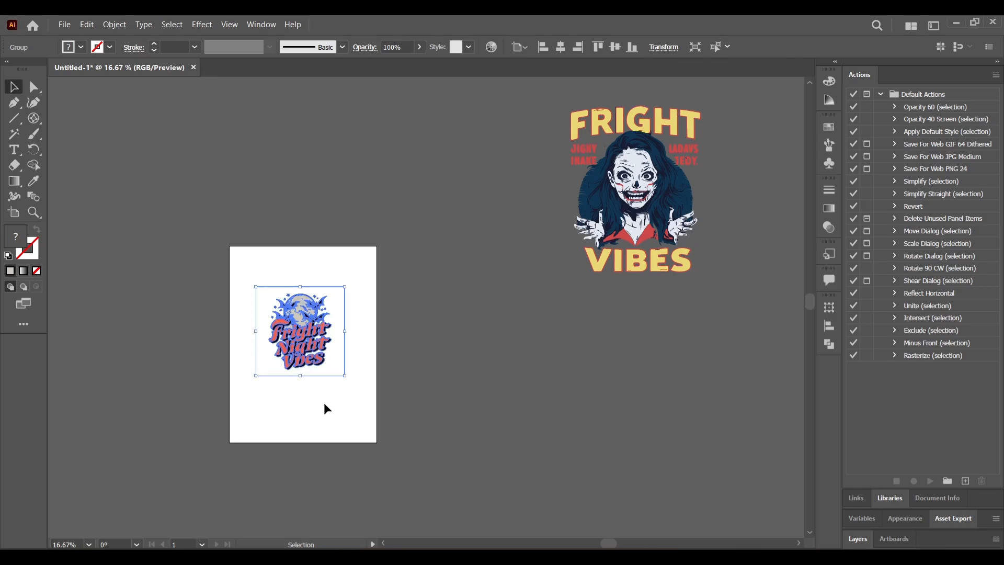
Move the grouped bats-and-moon design off the artboard onto the gray canvas beside the woman design, and deselect it
drag(306, 354, 332, 340)
right_click(341, 327)
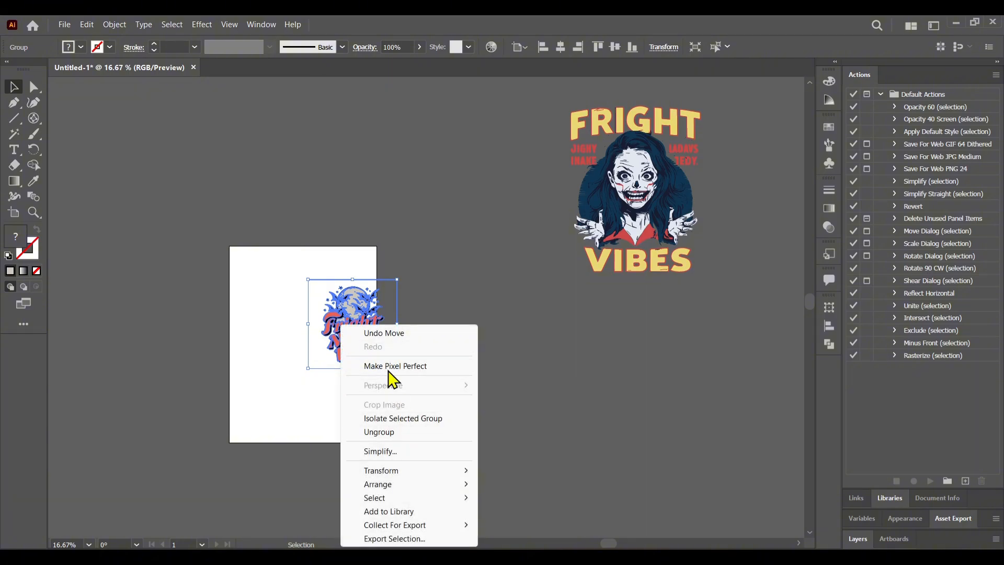
click(343, 312)
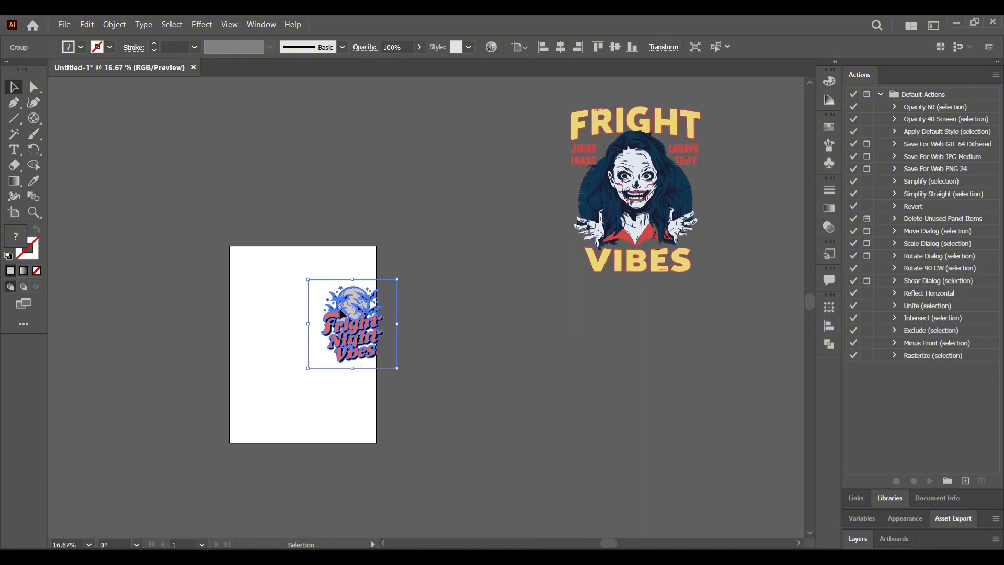
drag(343, 312, 439, 178)
right_click(437, 177)
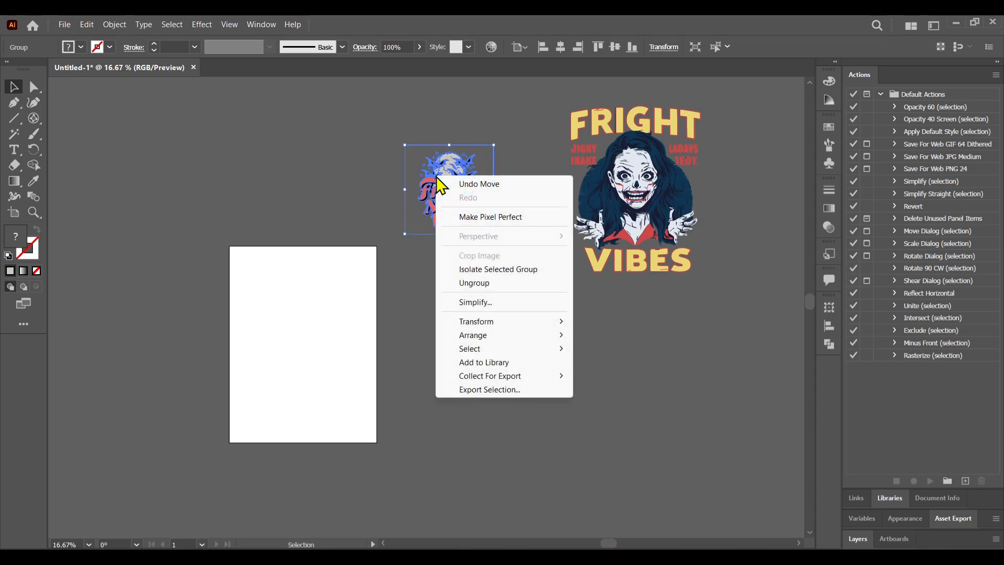
click(432, 253)
click(437, 203)
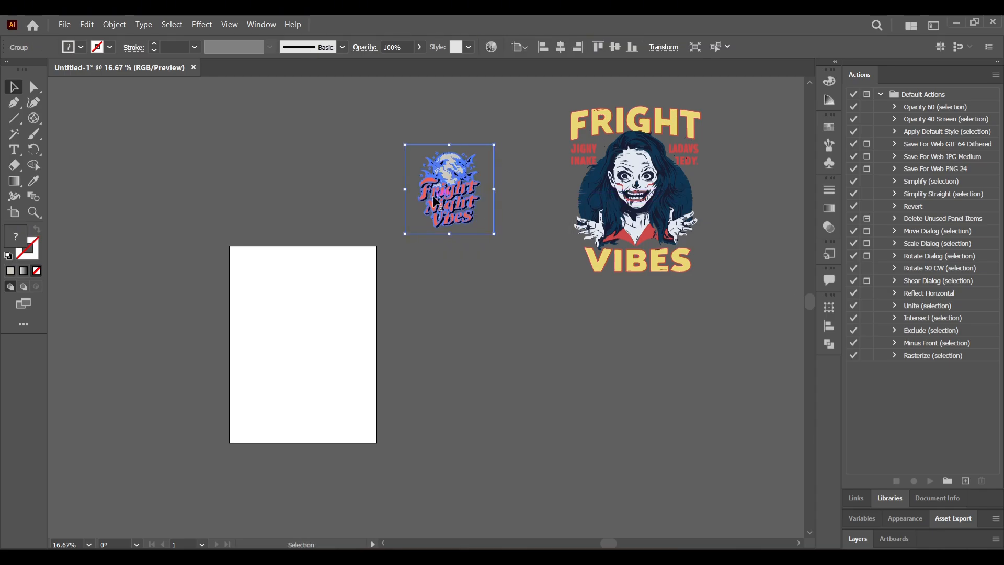
click(443, 296)
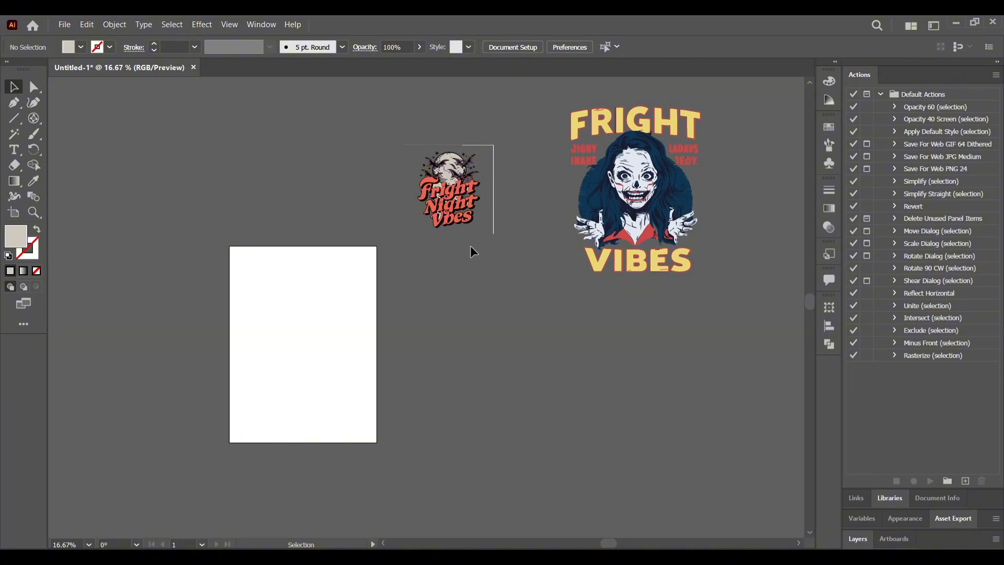
Isolate the bats-and-moon group and delete the thin white frame line left around it
key(ctrl+plus)
key(ctrl+plus)
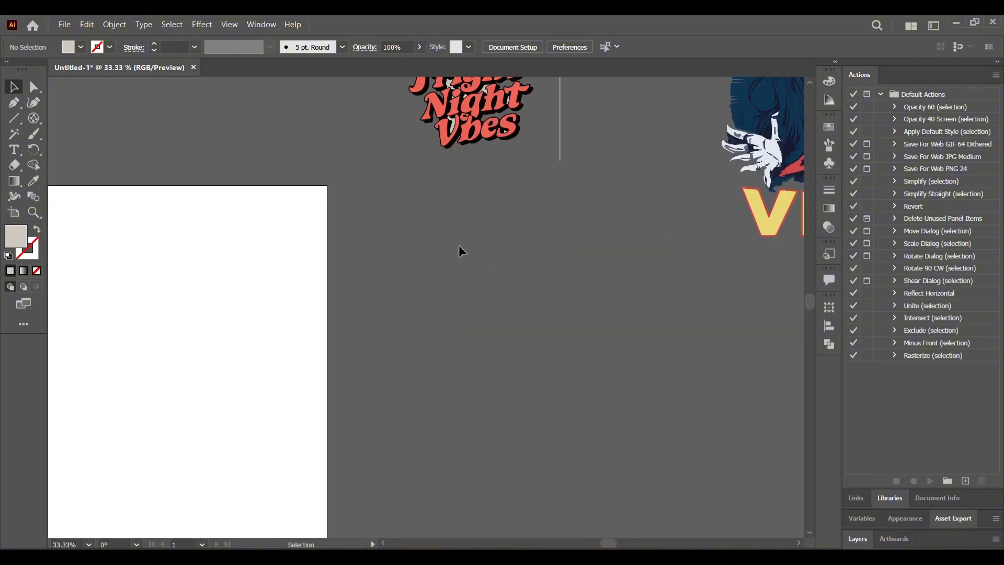
scroll(442, 335, up, 5)
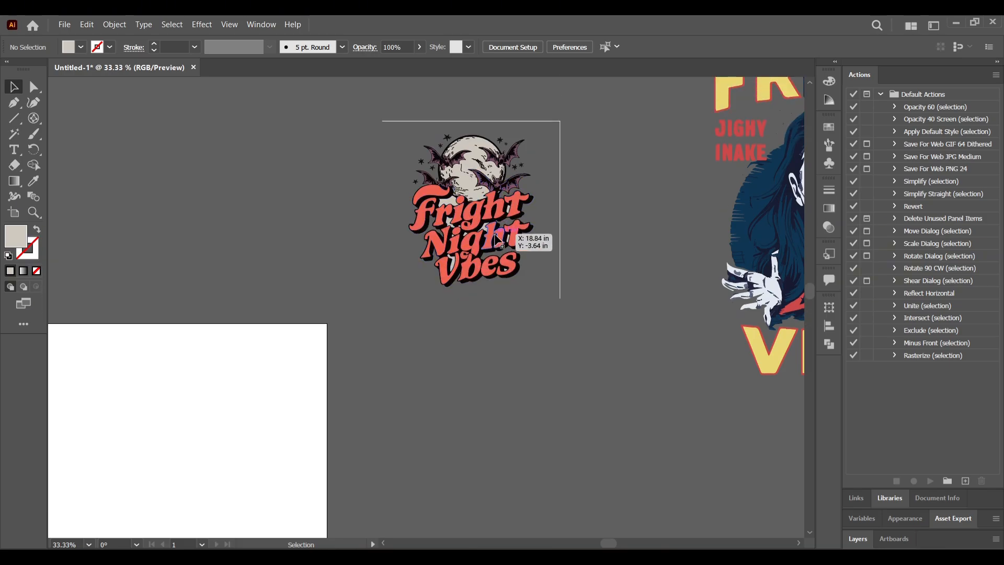
scroll(542, 309, up, 2)
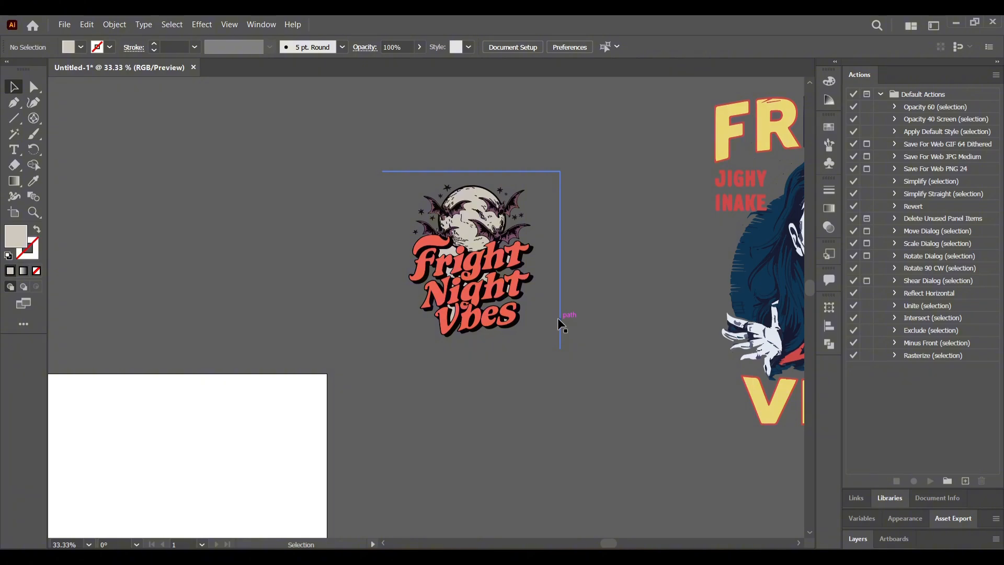
right_click(507, 268)
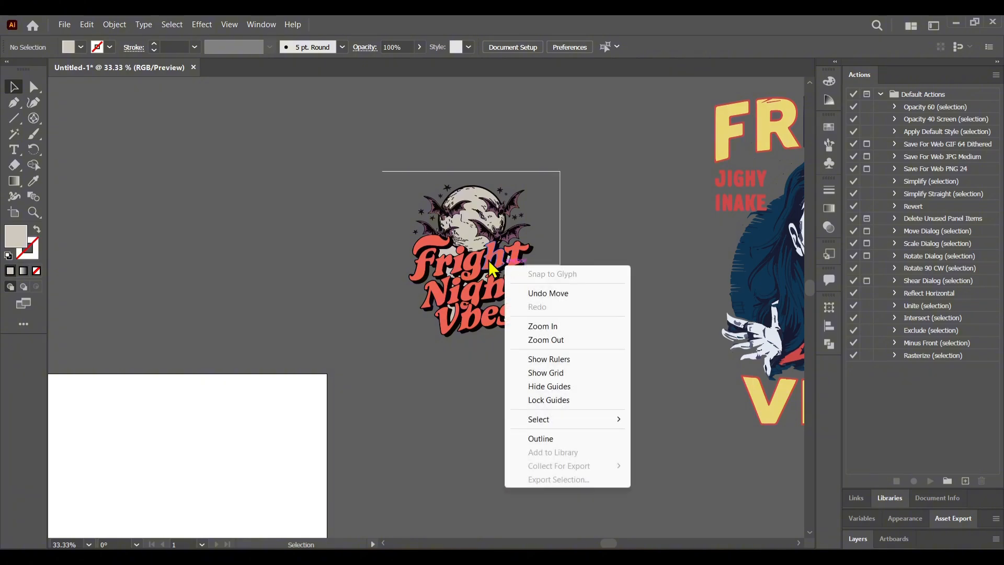
right_click(469, 246)
click(468, 252)
right_click(460, 244)
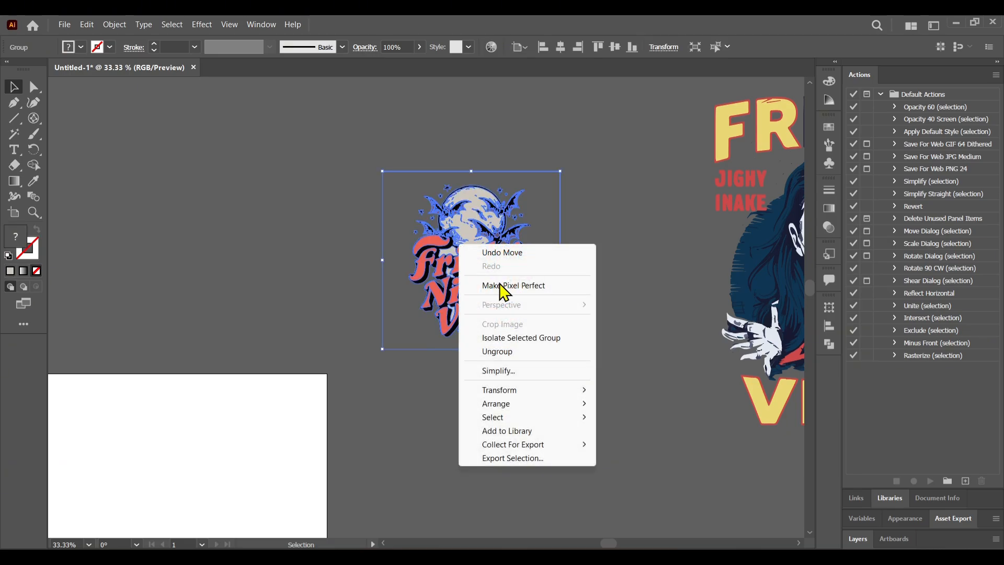
click(527, 338)
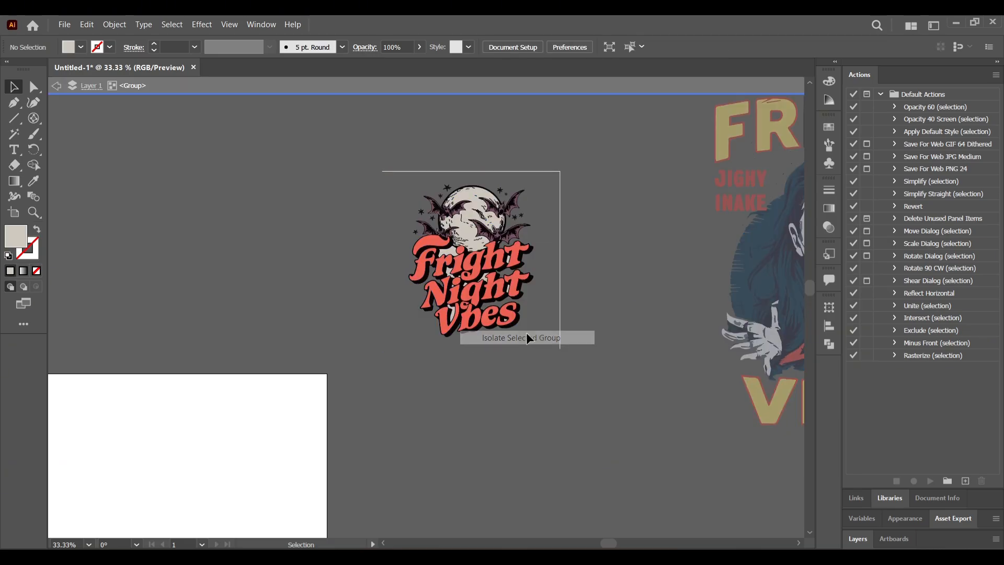
click(559, 210)
key(Delete)
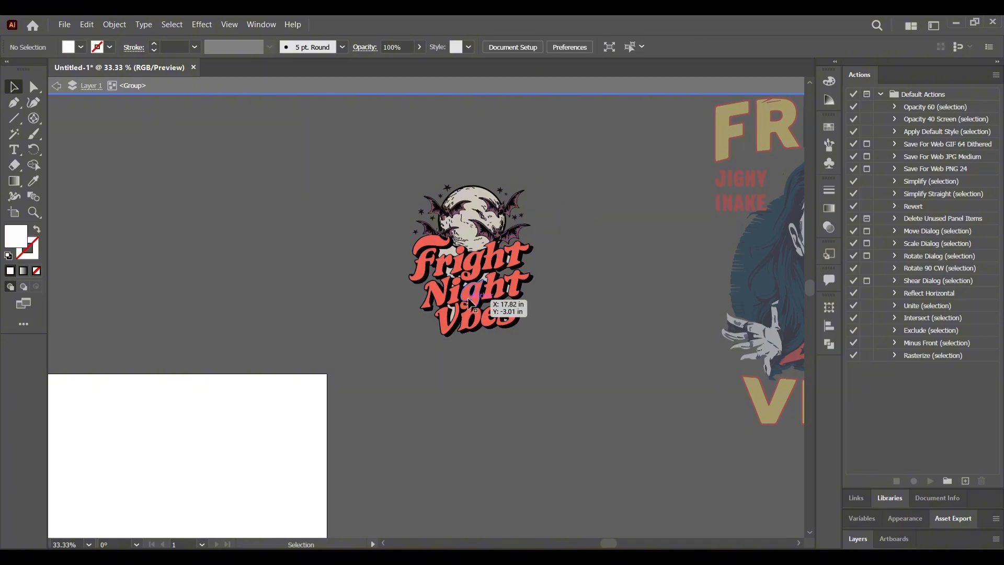
Delete the beige fragment inside the V of "Vbes" in the bats-and-moon design
key(ctrl+plus)
key(ctrl+plus)
key(ctrl+plus)
key(ctrl+plus)
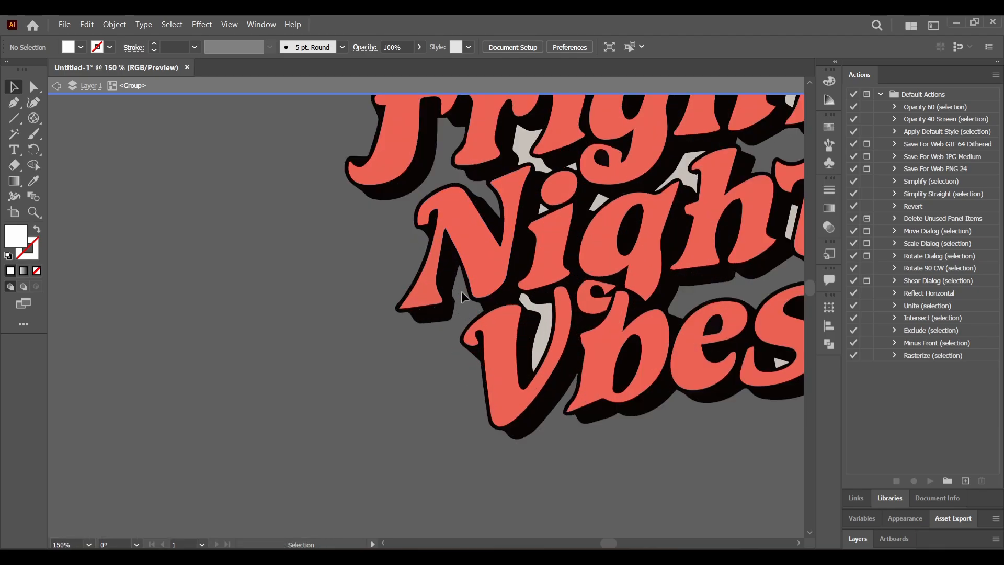
click(542, 321)
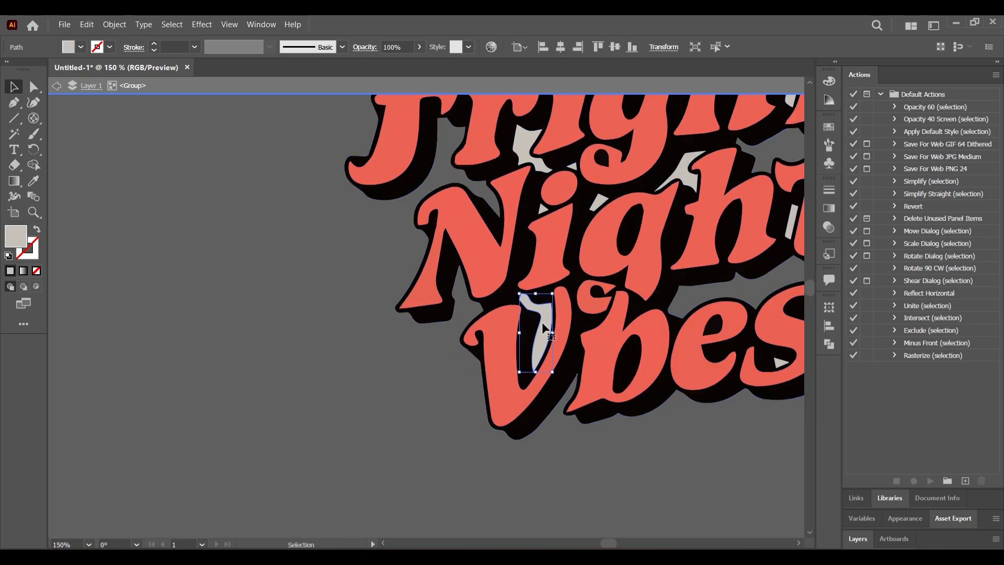
key(Delete)
Delete the stray beige fragments in the gaps between the words "Fright" and "Night"
scroll(545, 225, up, 2)
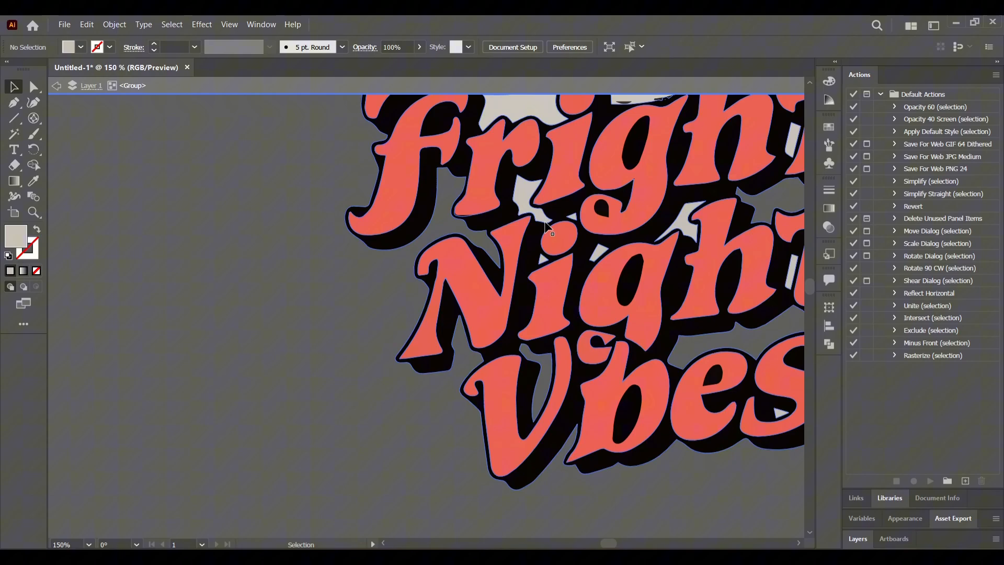
click(527, 198)
key(Delete)
click(602, 246)
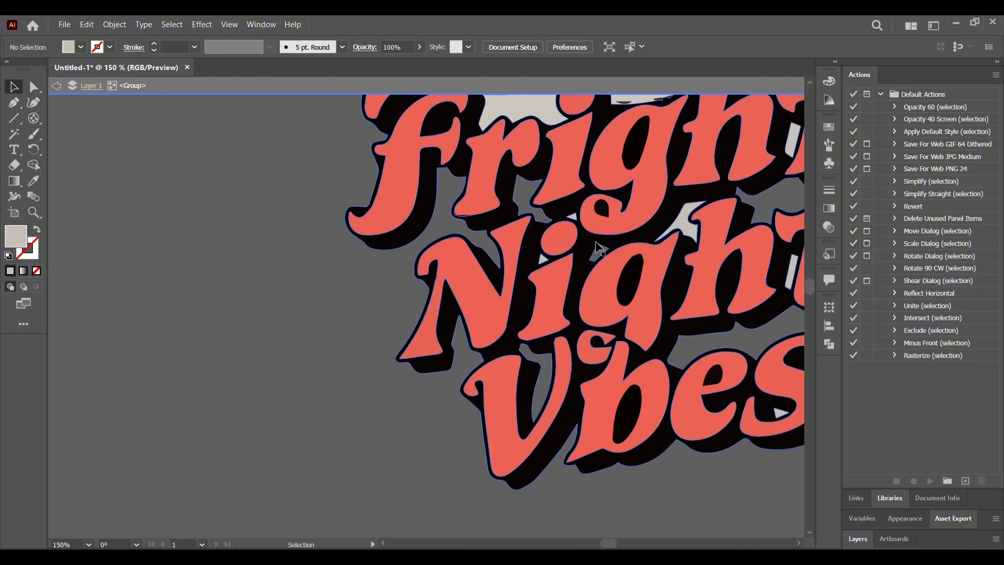
key(Delete)
click(572, 215)
key(Delete)
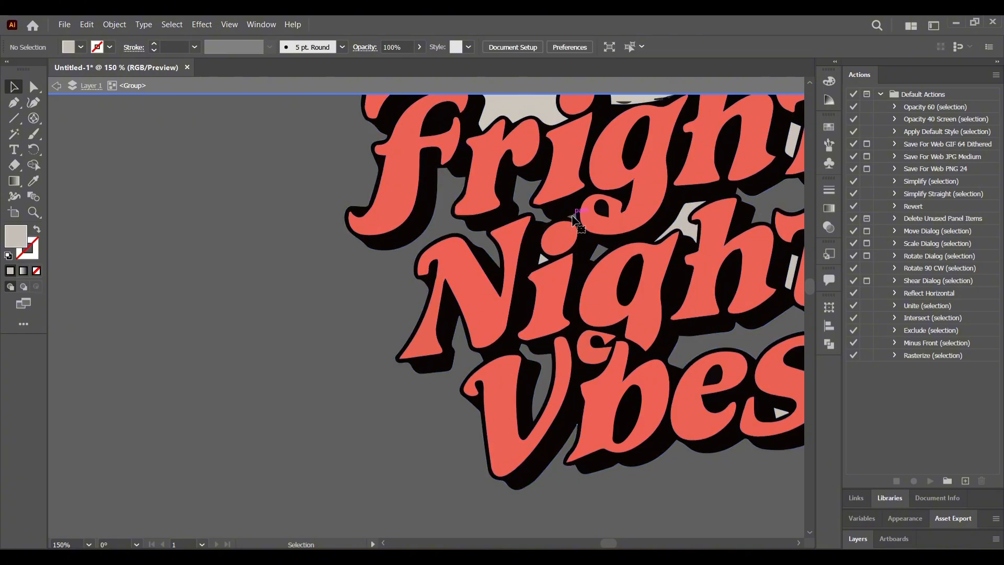
click(544, 263)
key(Delete)
Delete the beige slivers beside the t in "Night" and "Fright" and the beige fragment above the r of "Fright"
drag(707, 296, 454, 456)
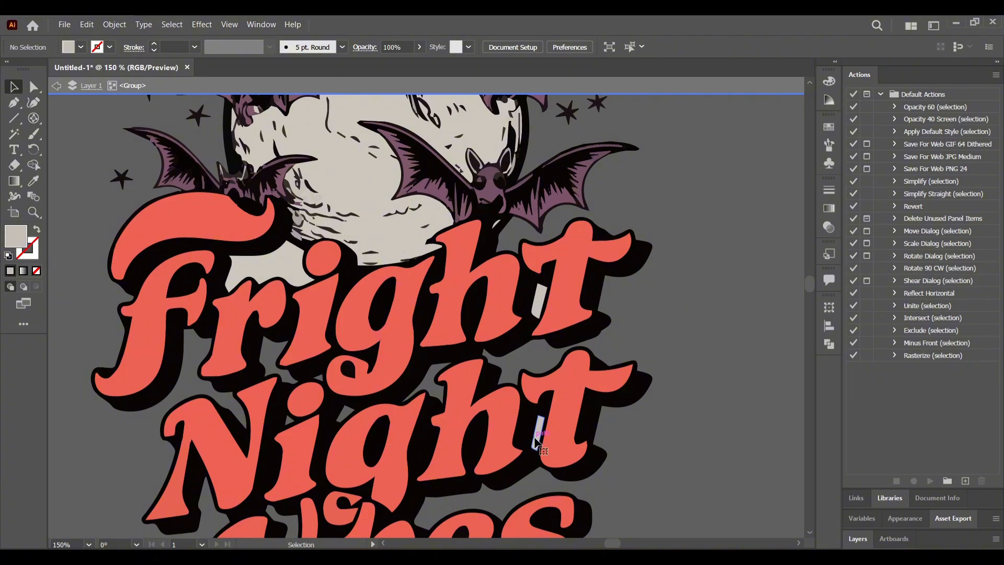
click(537, 438)
key(Delete)
click(537, 302)
key(Delete)
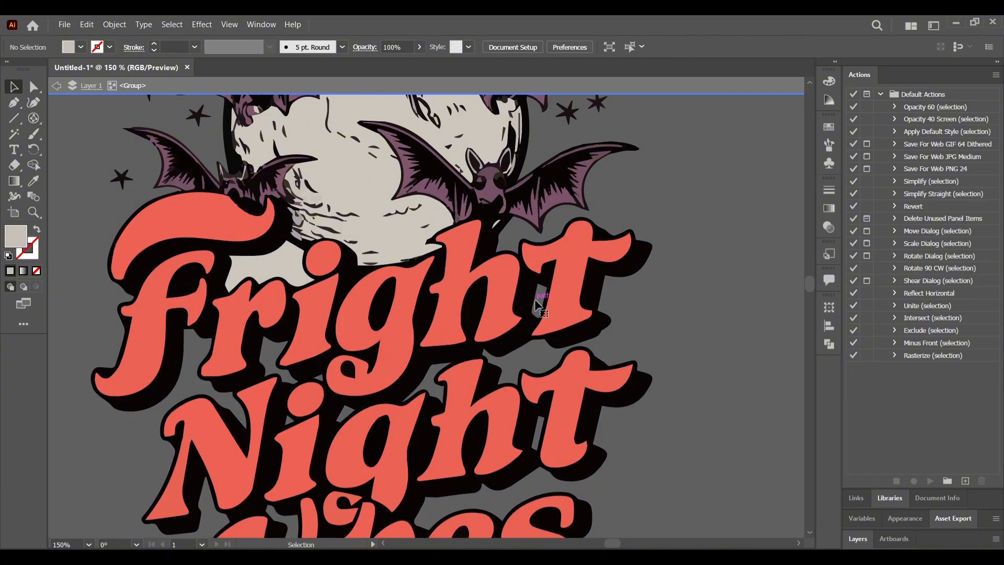
click(261, 259)
key(Delete)
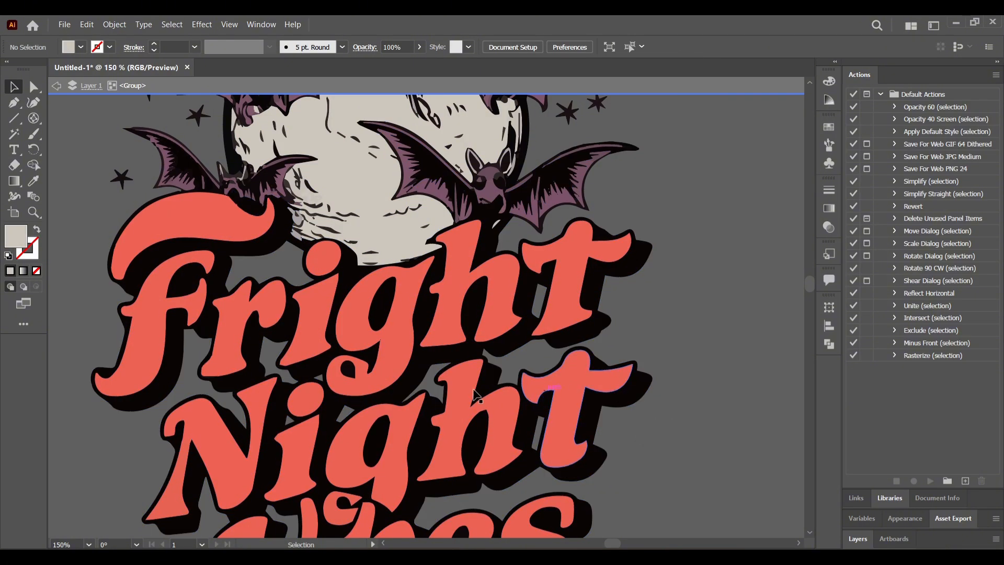
Select all coral lettering shapes by color with the Magic Wand and apply one coral fill sampled from the F with the Eyedropper
scroll(523, 355, down, 2)
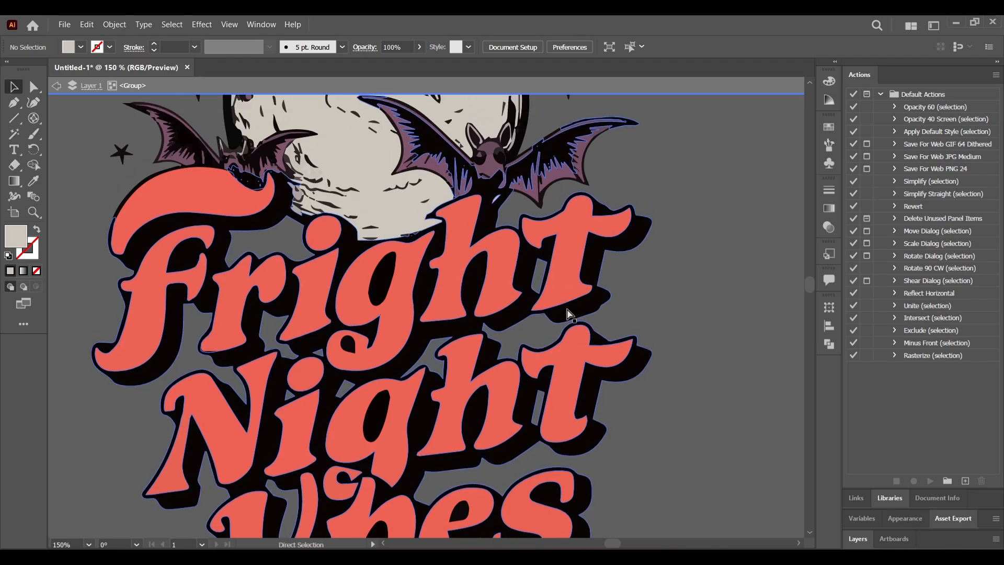
key(ctrl+minus)
scroll(563, 305, up, 2)
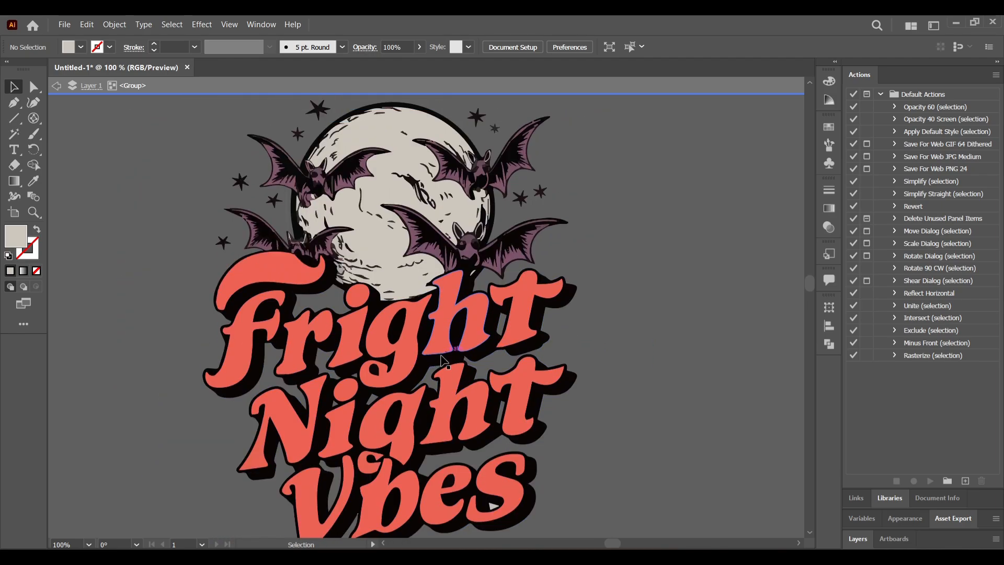
click(14, 134)
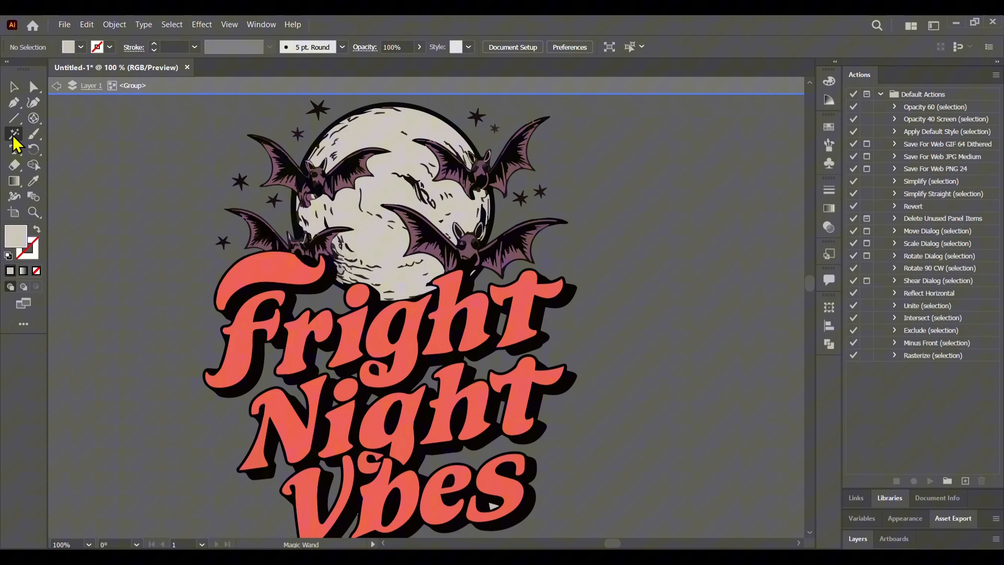
click(245, 268)
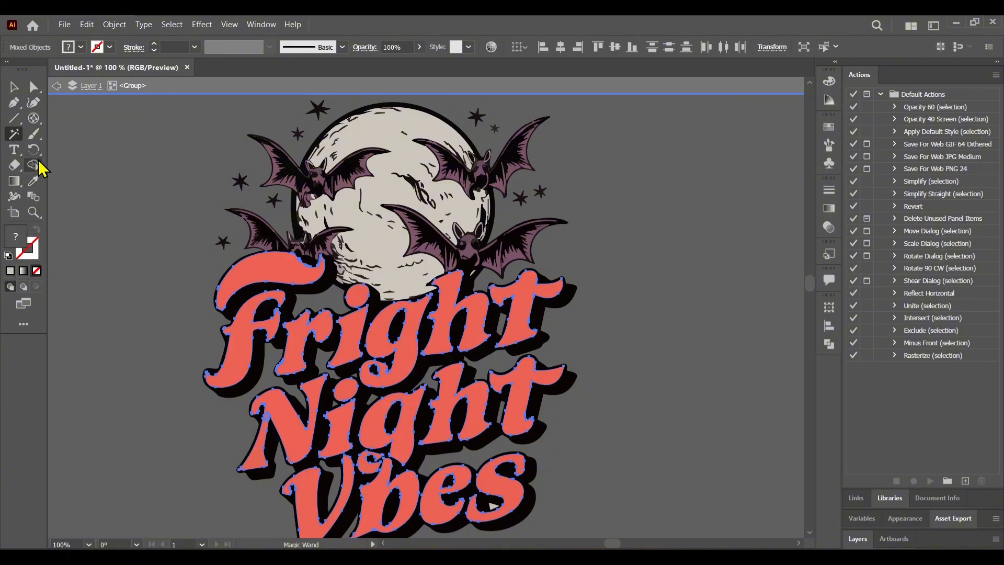
click(33, 181)
click(257, 266)
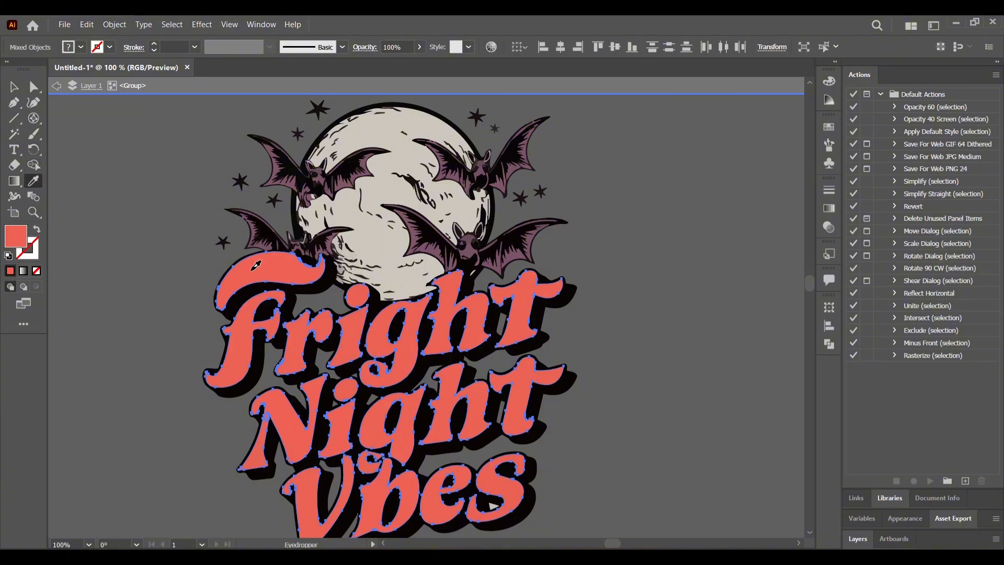
Set the fill of the selected lettering to bright yellow, FCCE08
double_click(20, 233)
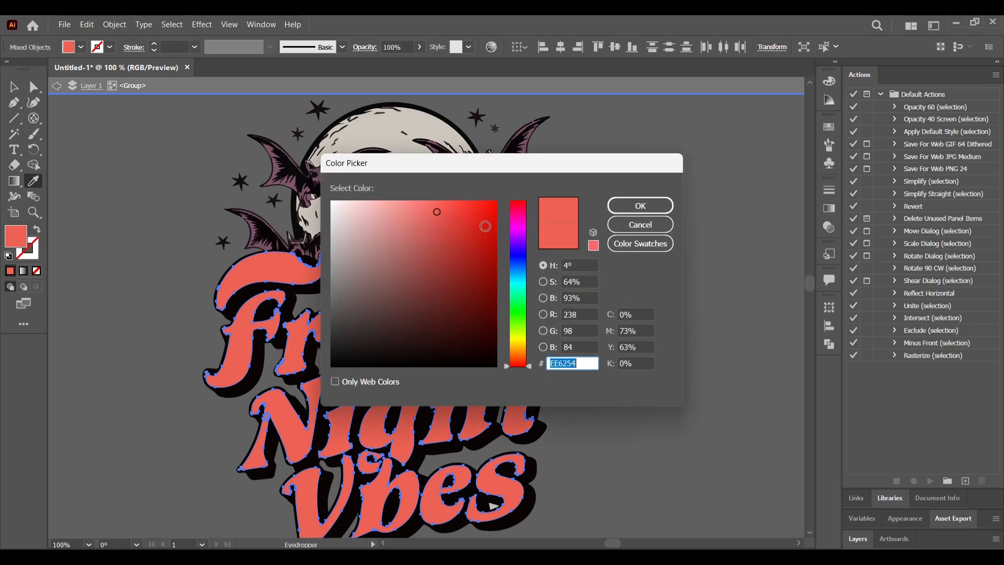
drag(432, 220, 424, 220)
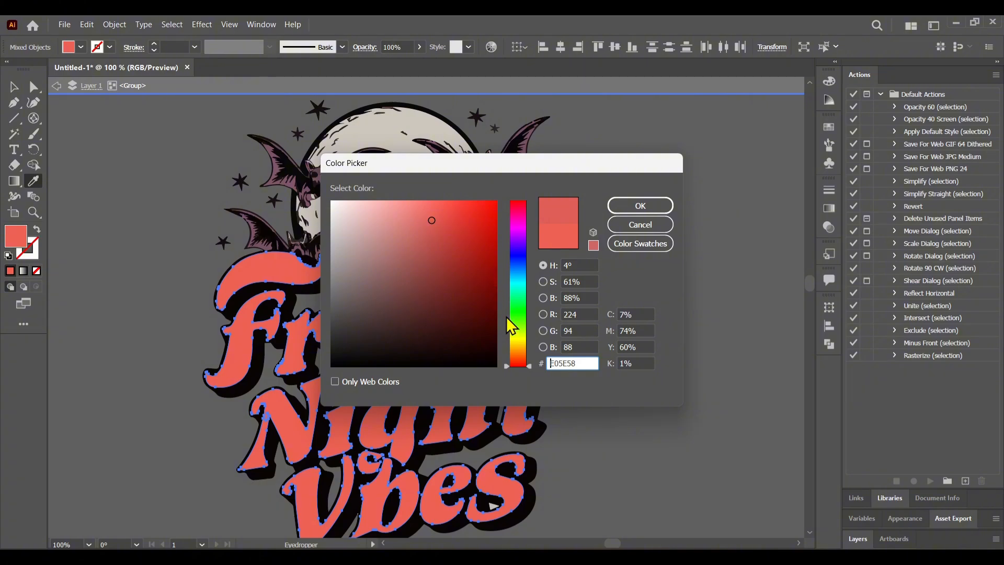
click(517, 344)
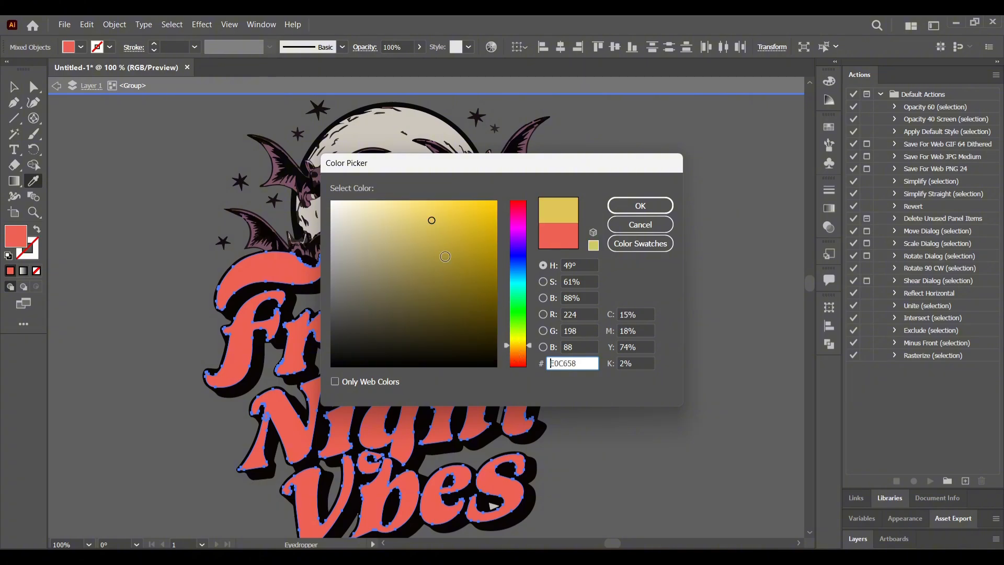
mouse_move(444, 257)
mouse_down()
mouse_move(461, 224)
mouse_move(491, 202)
mouse_up()
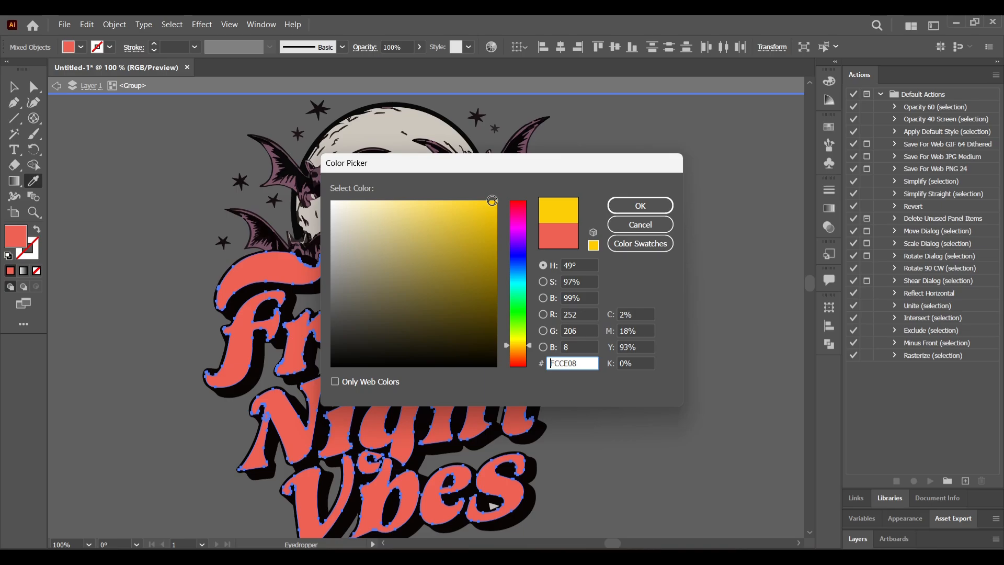
click(641, 205)
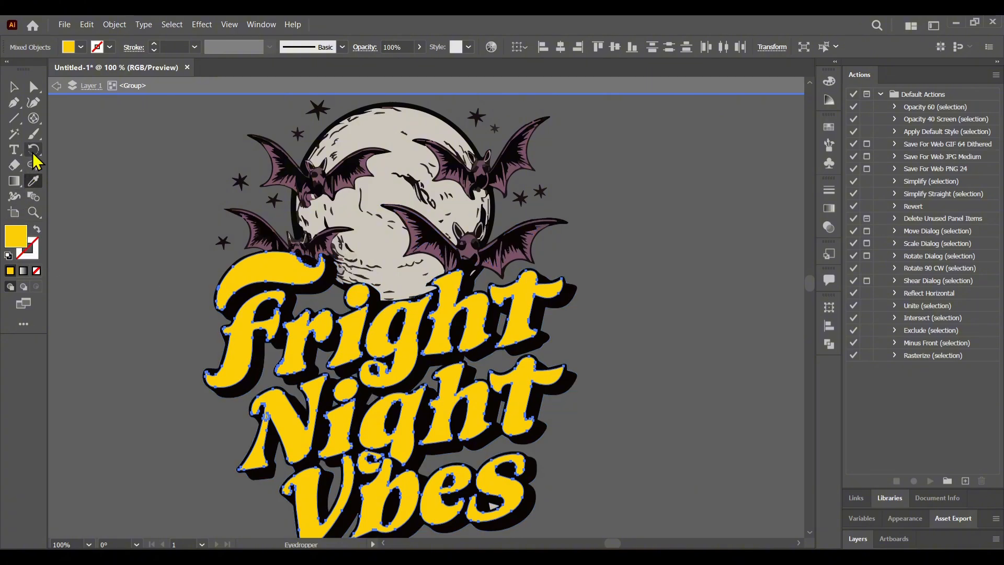
Select all near-black shapes by color with the Magic Wand and unify their fill by sampling the lettering's dark shadow with the Eyedropper
click(14, 135)
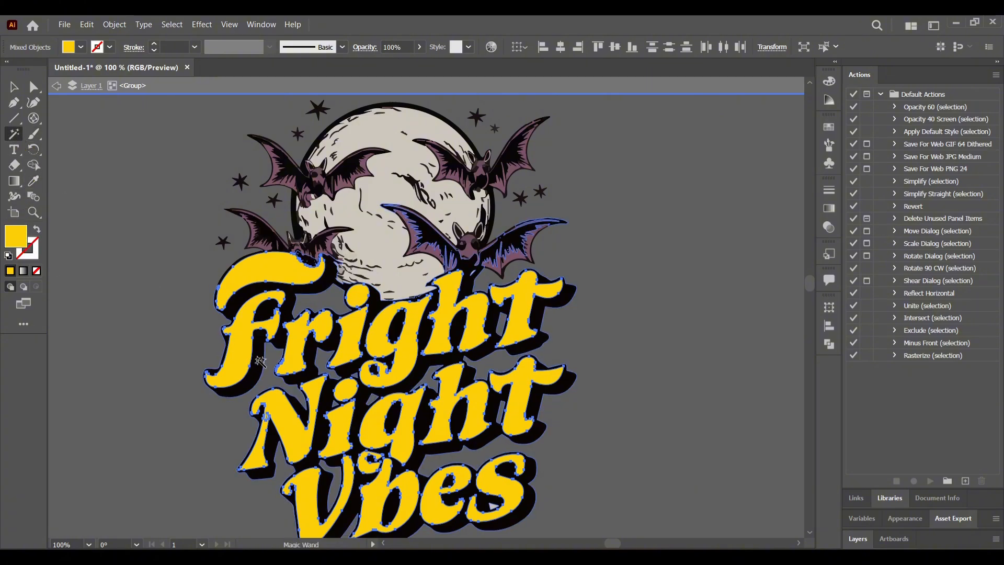
shift+click(260, 361)
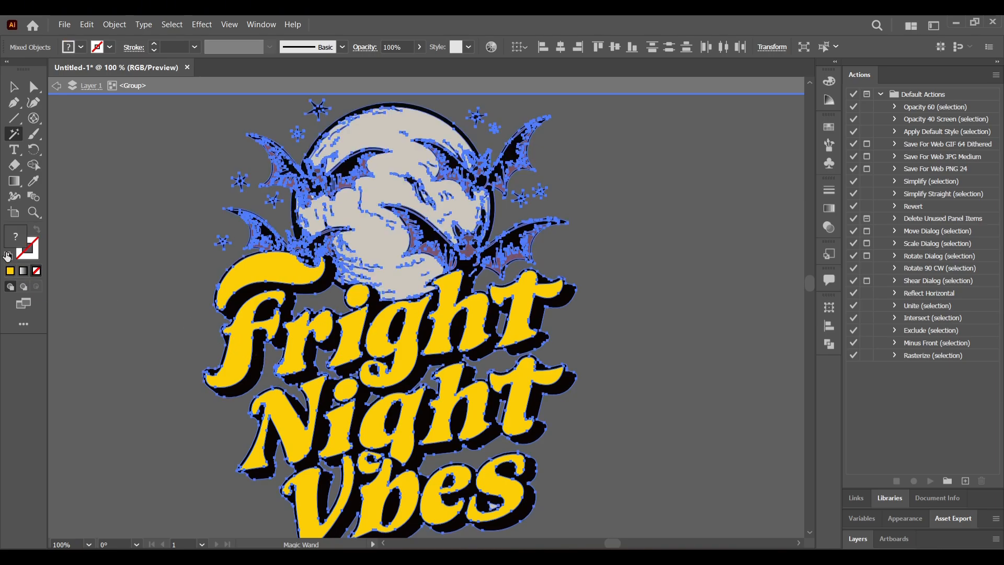
click(34, 181)
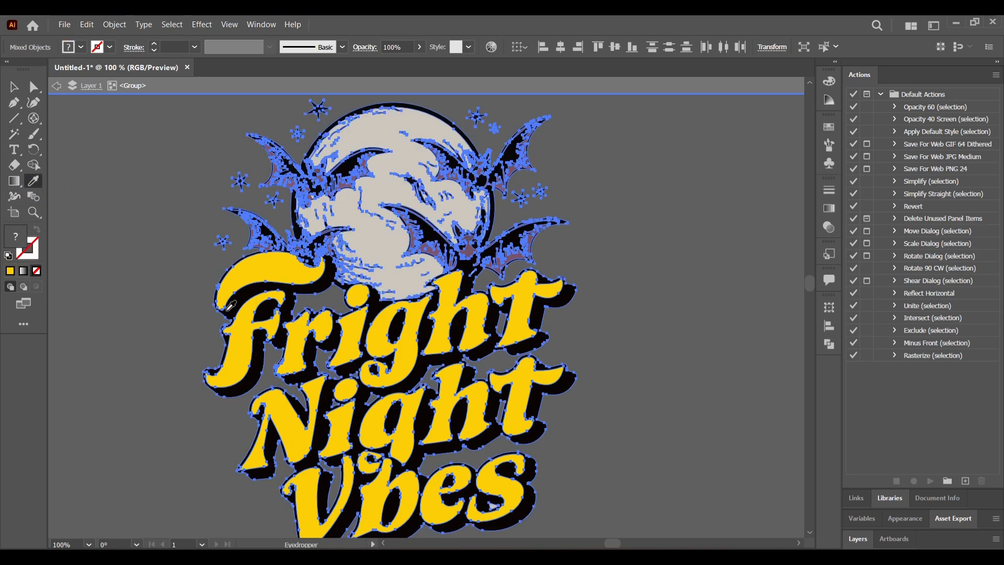
click(261, 357)
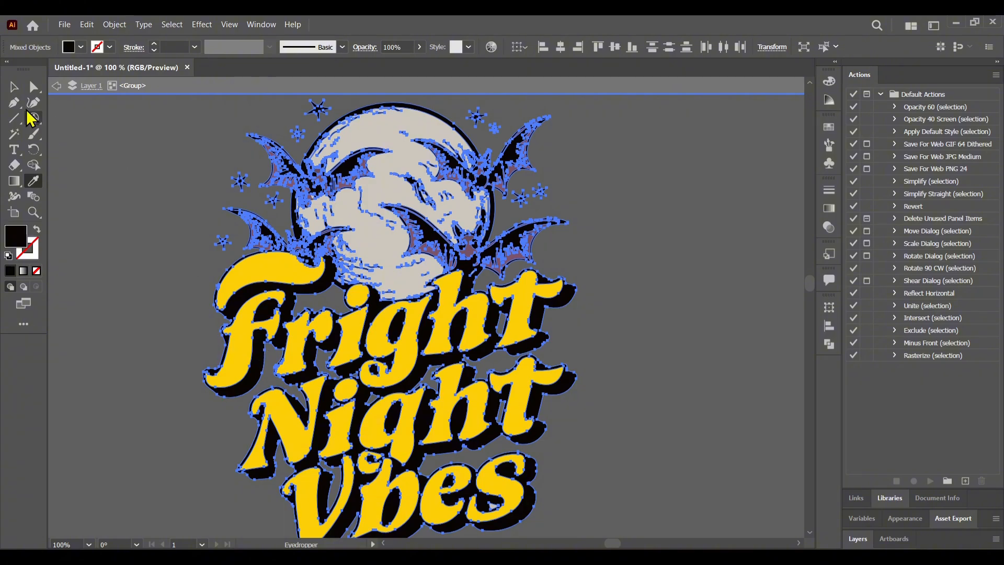
Change the selected dark shapes' fill to a deeper black and deselect them
double_click(21, 246)
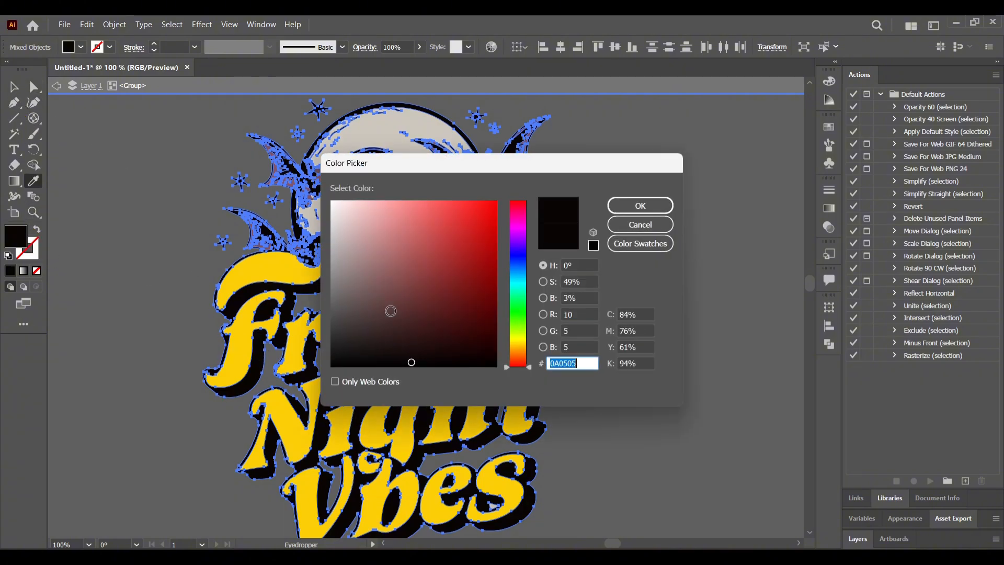
drag(401, 364, 385, 367)
click(640, 207)
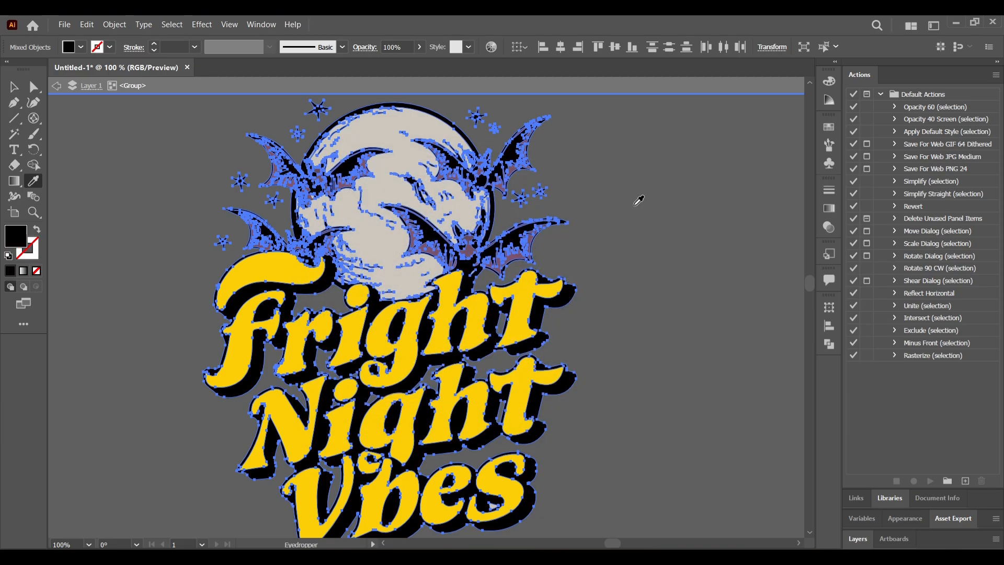
click(16, 87)
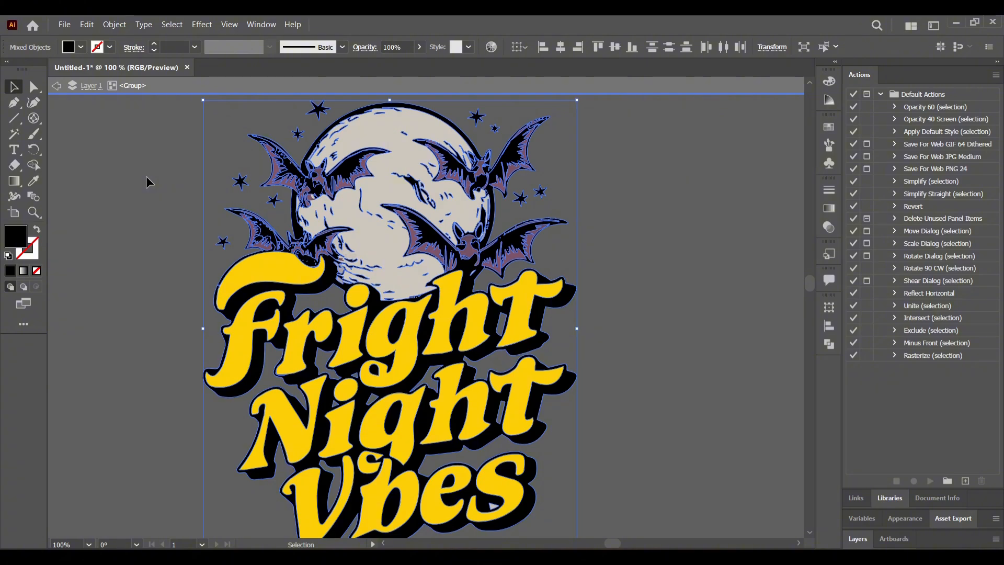
click(152, 196)
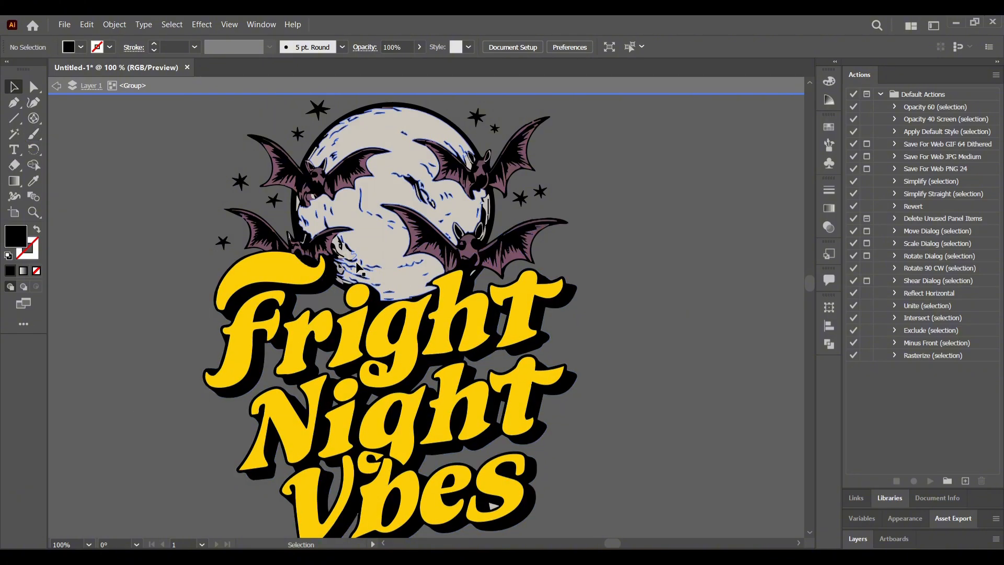
Select all purple bat shapes by color with the Magic Wand and unify their fill by sampling a bat wing's purple with the Eyedropper
click(14, 134)
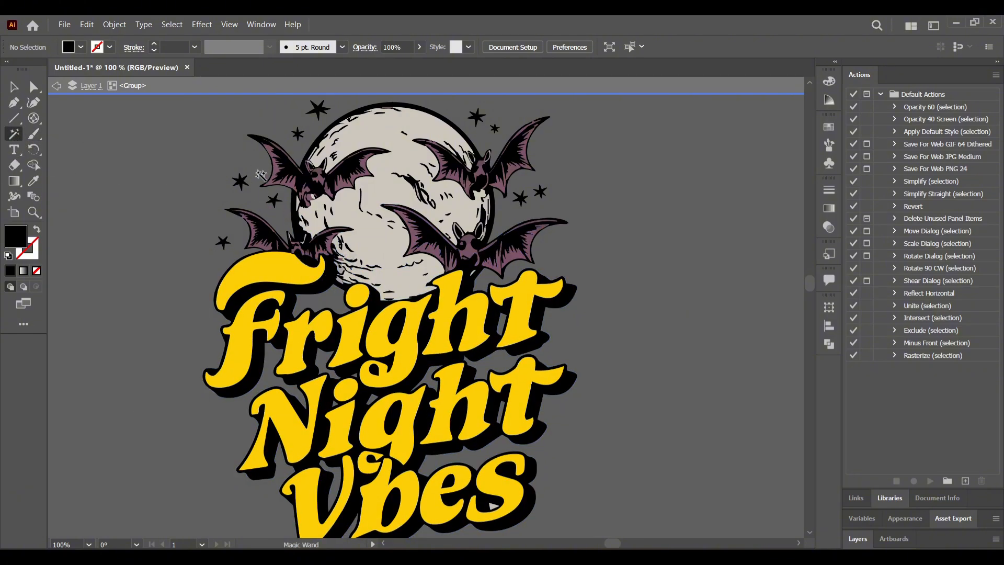
click(279, 165)
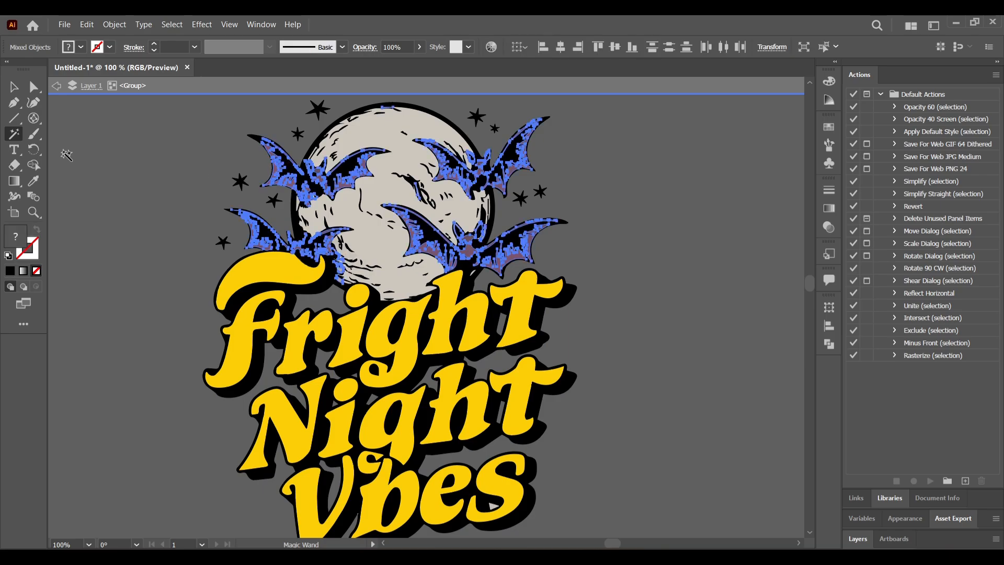
click(34, 183)
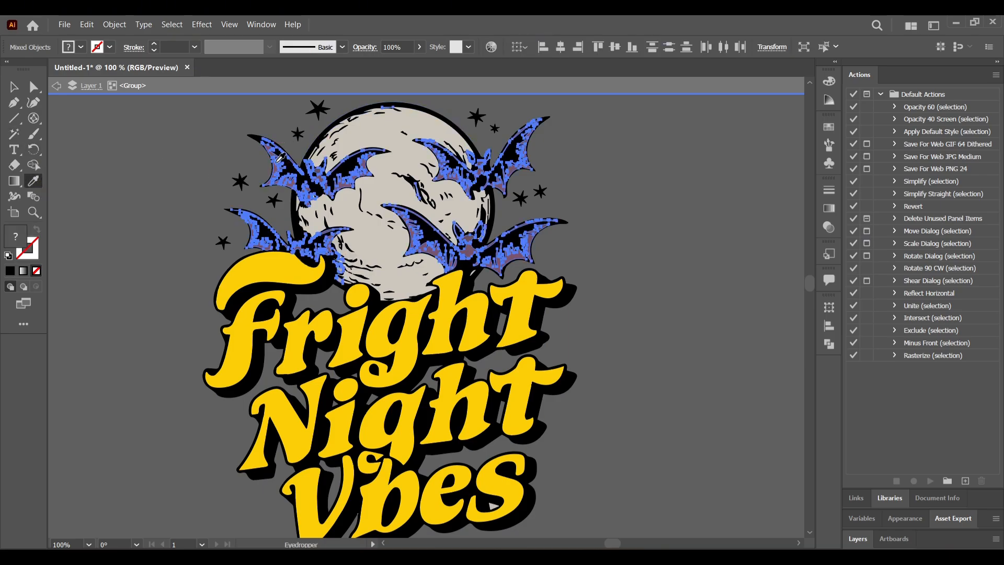
click(279, 165)
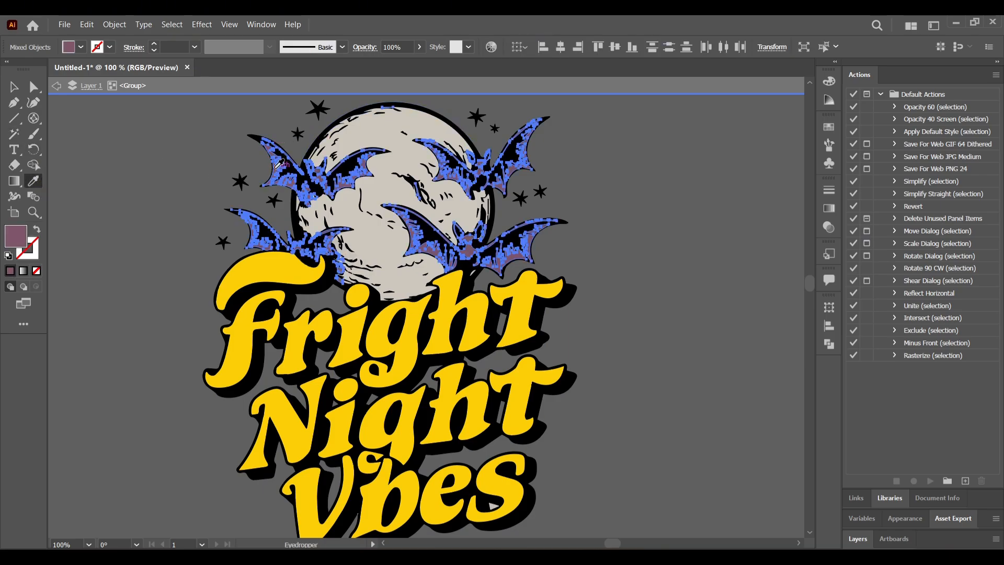
Change the bats' fill to a slightly darker, more muted purple and deselect the shapes
double_click(16, 236)
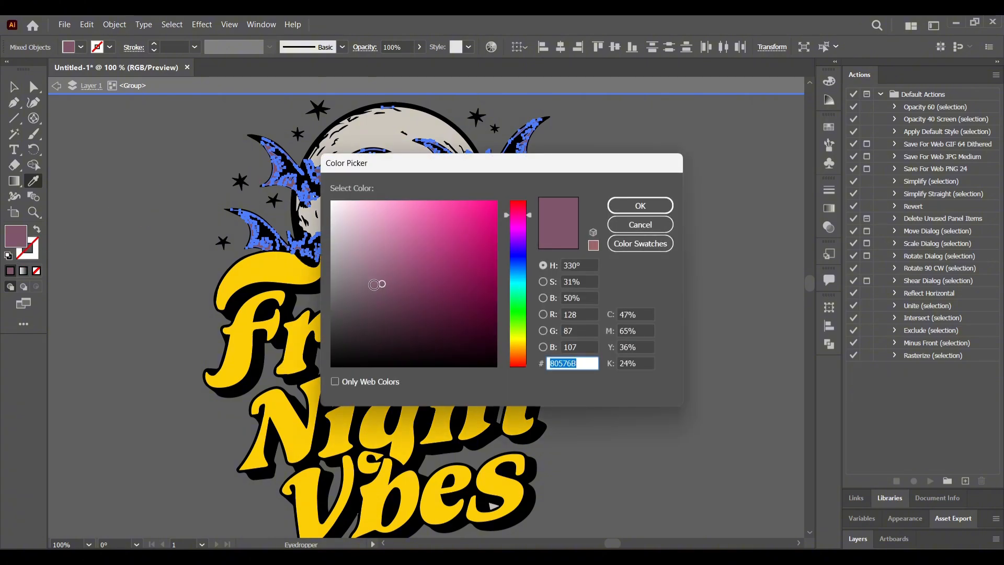
click(374, 291)
click(642, 208)
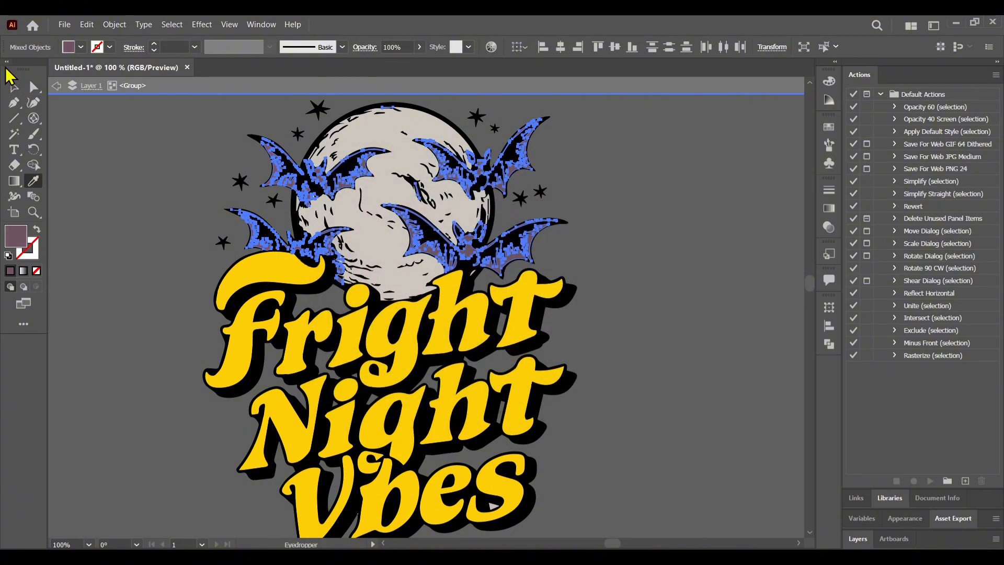
click(14, 86)
click(178, 177)
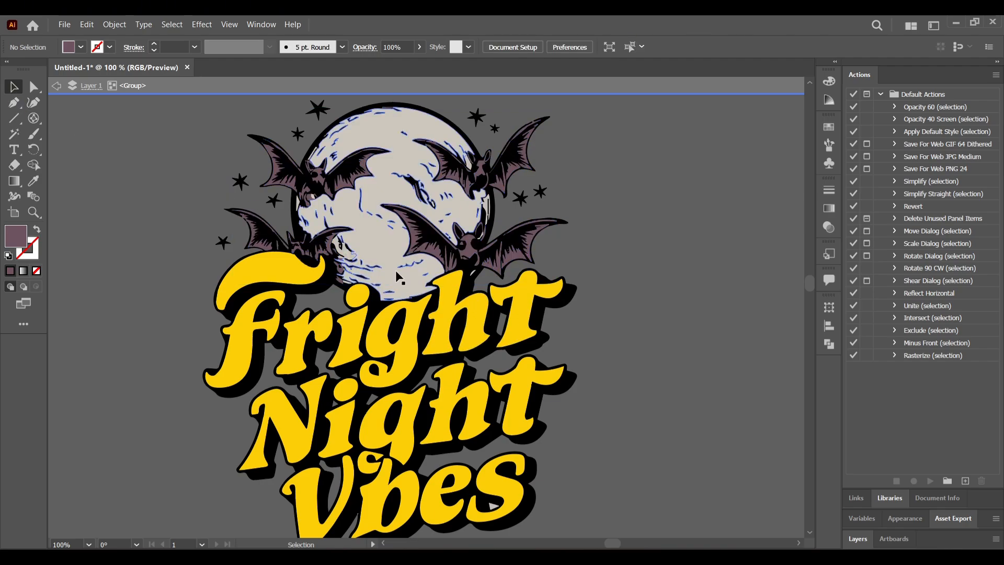
Select the moon's light areas with the Magic Wand, unify their fill using the Eyedropper, and recolor them grey BCBBBB
click(14, 134)
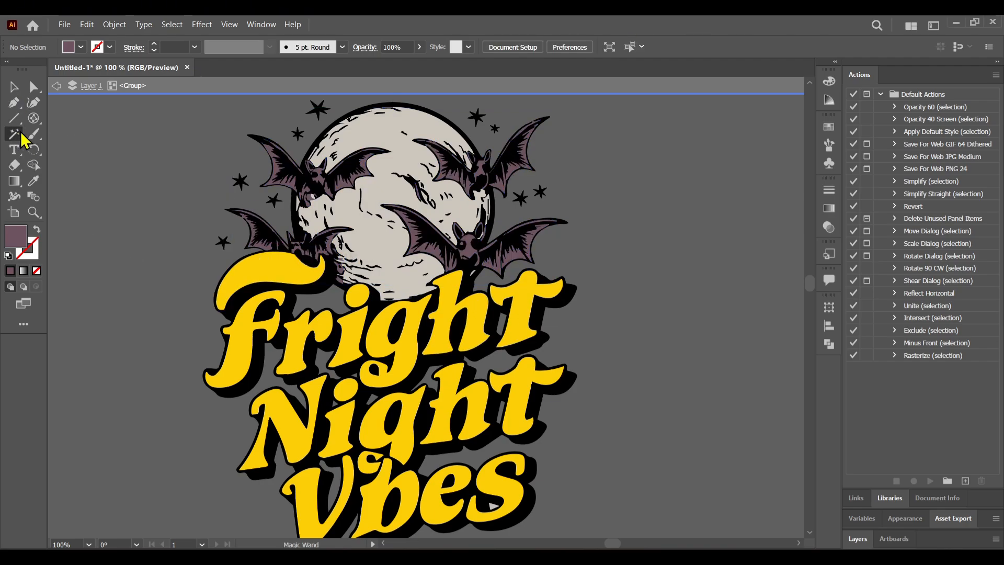
click(381, 128)
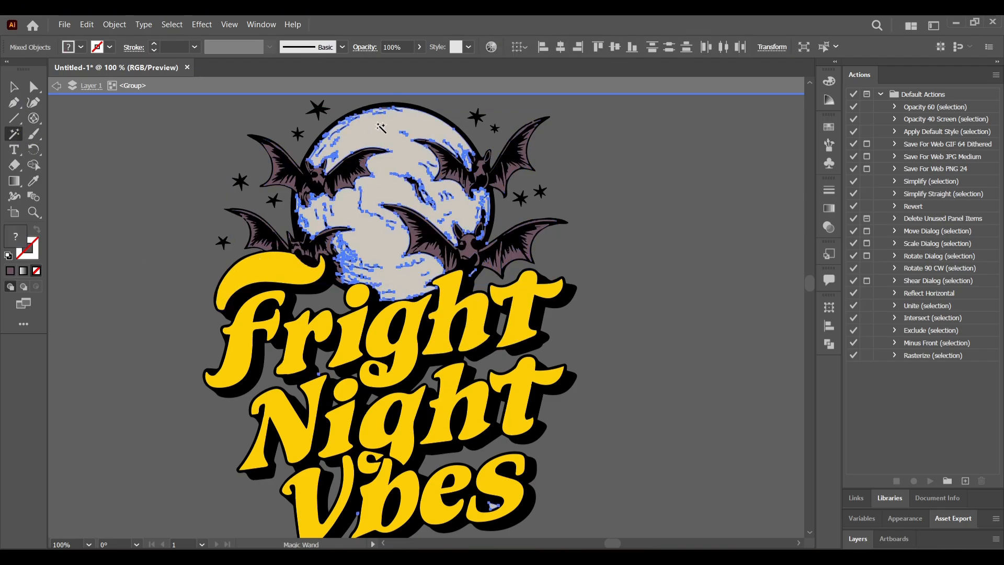
click(33, 181)
click(378, 122)
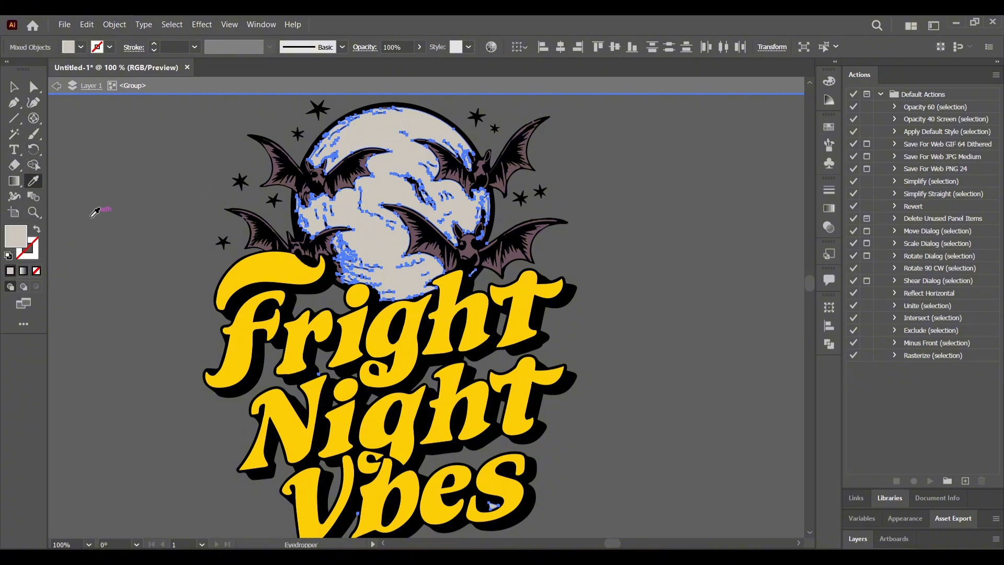
double_click(15, 236)
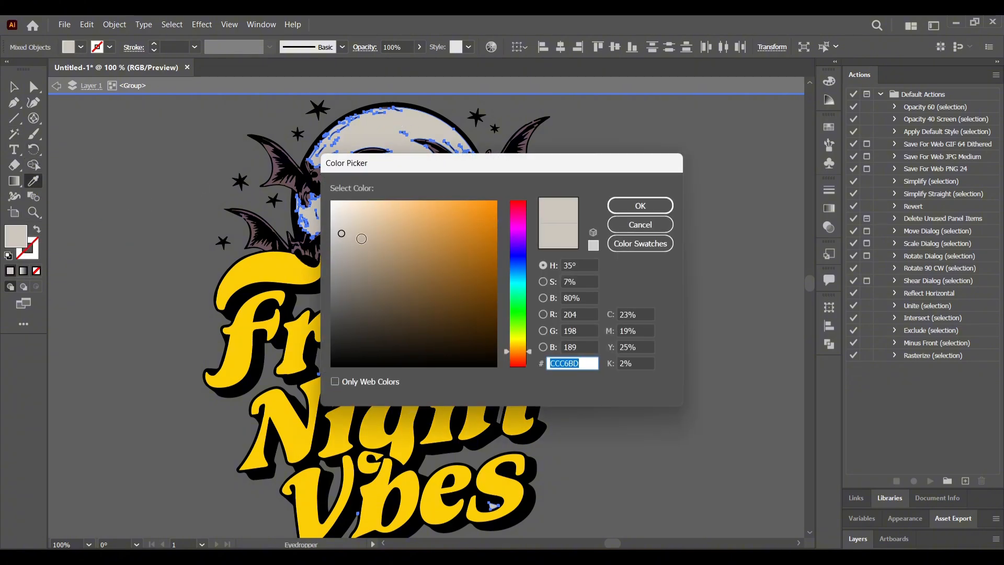
click(333, 242)
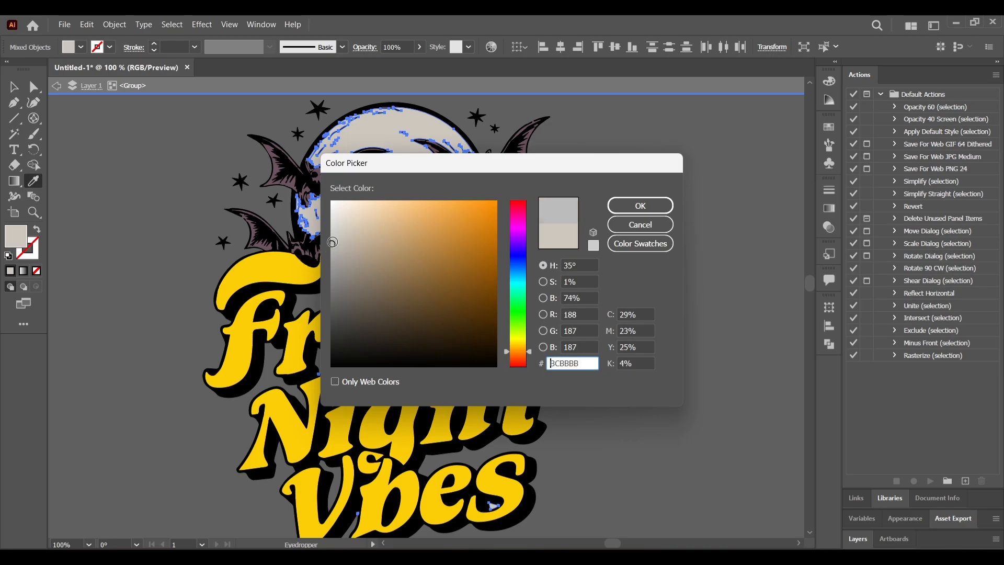
click(628, 207)
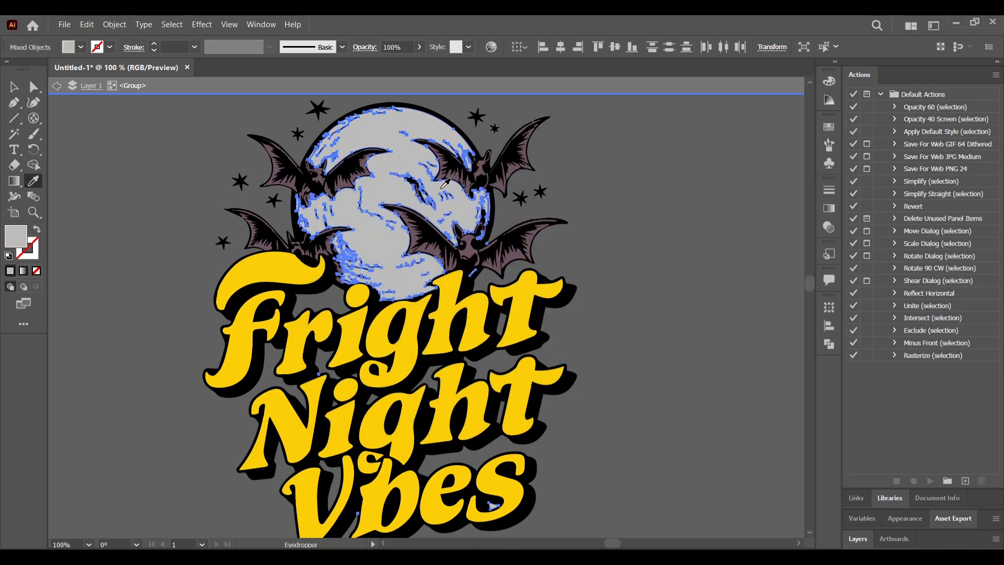
Exit isolation mode and move the Fright Night Vbes bat design up, above and beside the FRIGHT VIBES woman artwork
click(15, 86)
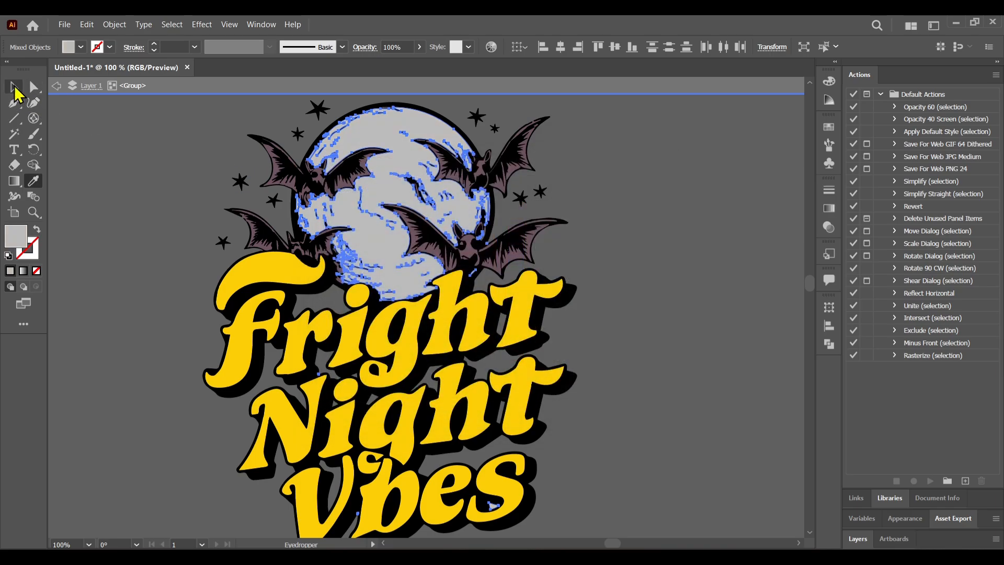
right_click(164, 201)
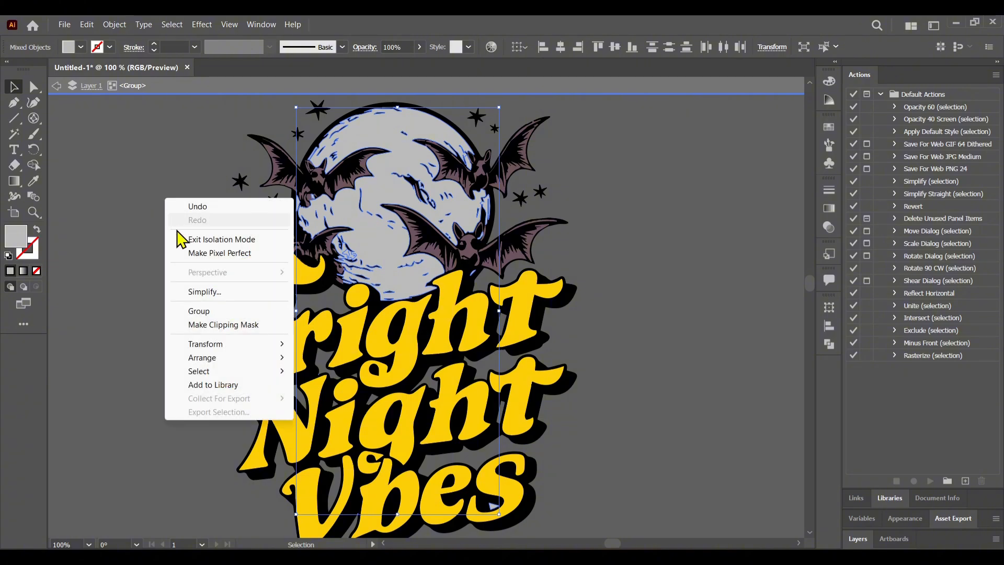
click(195, 240)
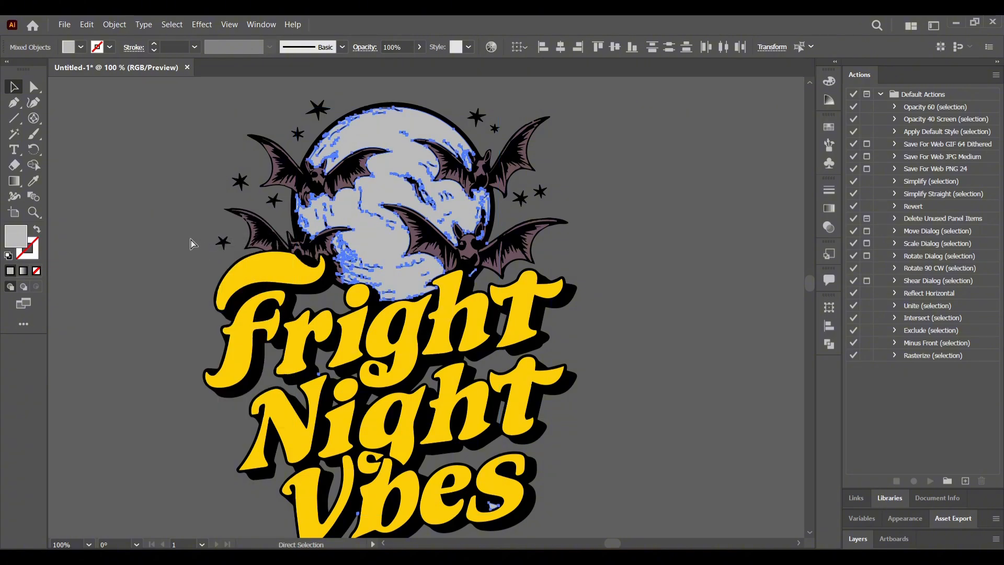
key(ctrl+minus)
key(ctrl+minus)
key(ctrl+minus)
key(ctrl+minus)
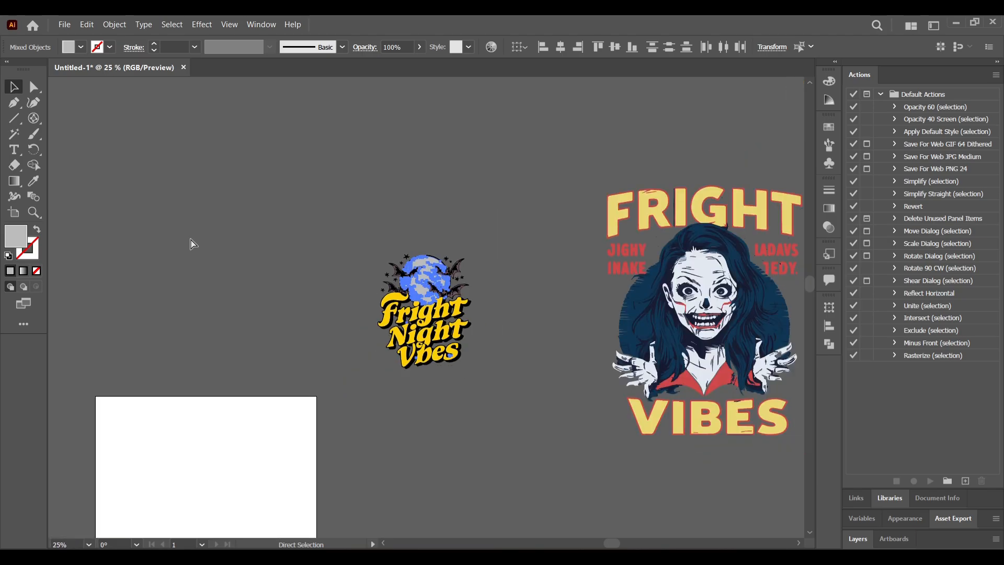
key(ctrl+minus)
drag(439, 313, 492, 200)
click(410, 266)
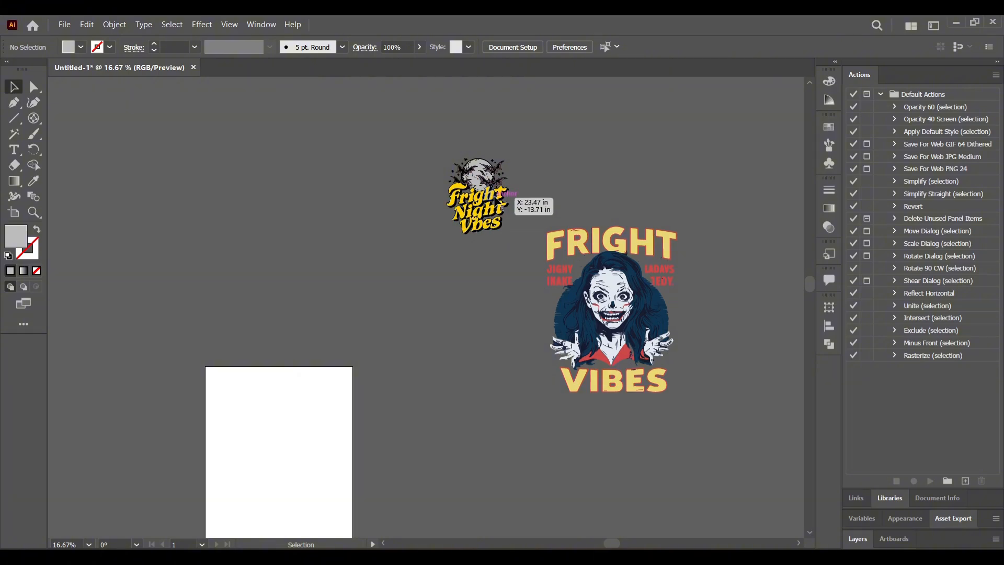
Expand the Fright Night Vbes bat design and reposition it higher on the canvas, clear of the woman artwork
click(484, 225)
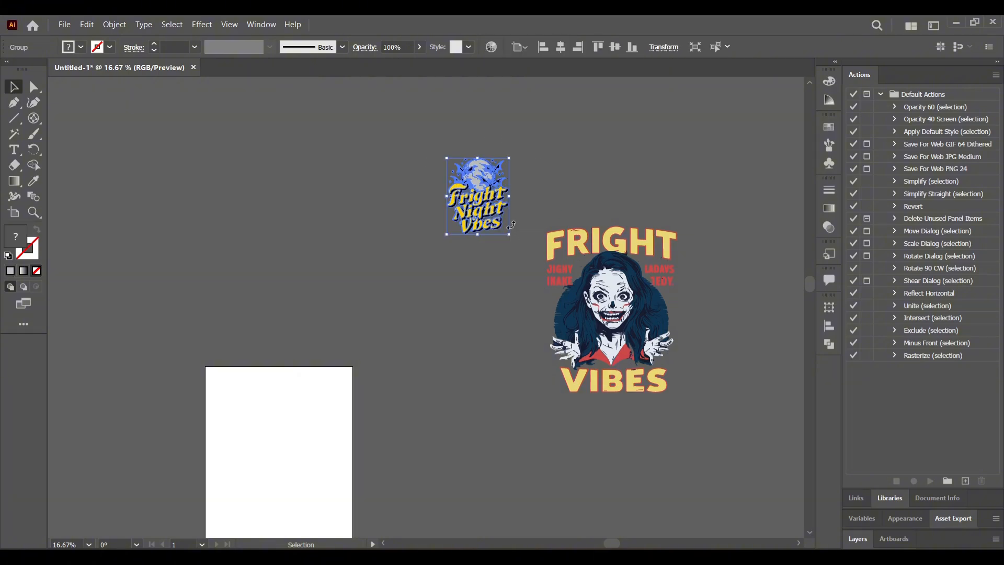
click(121, 24)
click(135, 173)
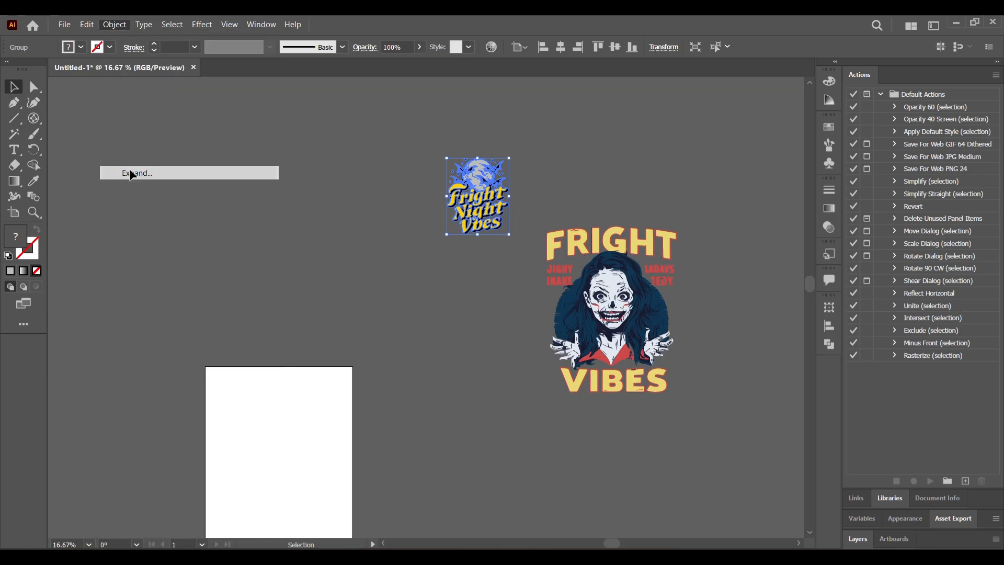
click(407, 239)
drag(477, 183, 467, 291)
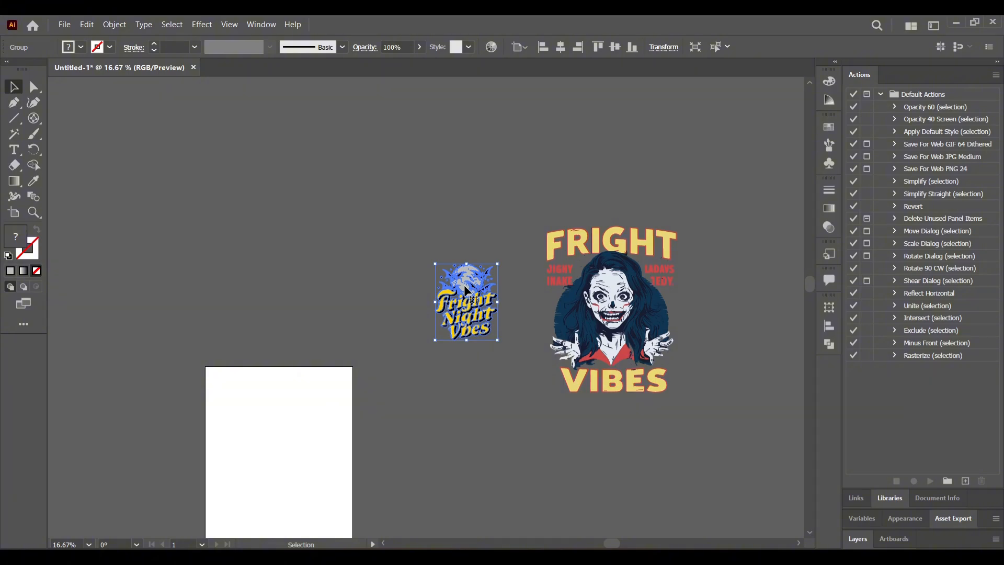
drag(468, 289, 495, 141)
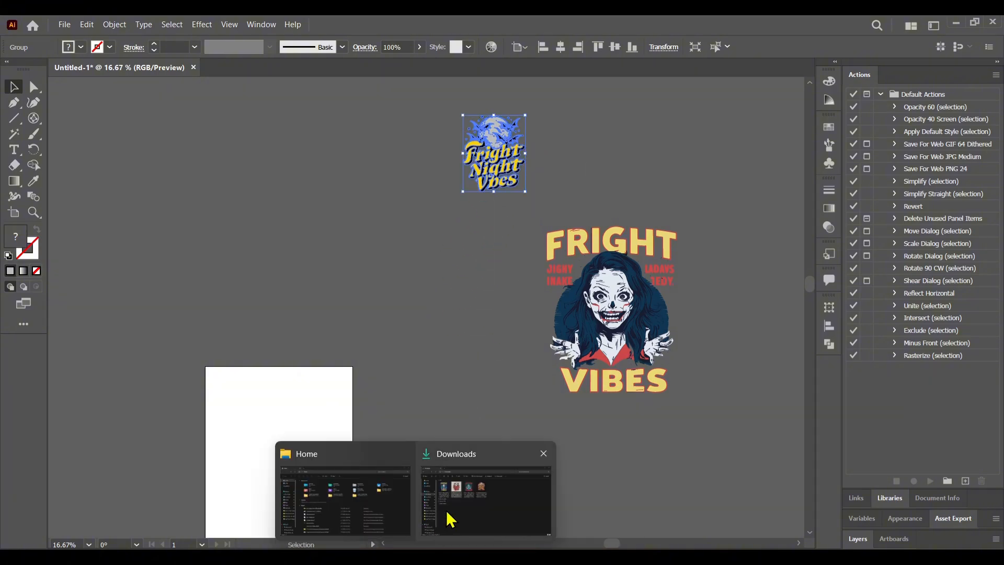
Place the teal-haired skull T-shirt image from the Downloads folder on the canvas above the blank artboard
click(449, 516)
drag(350, 256, 262, 187)
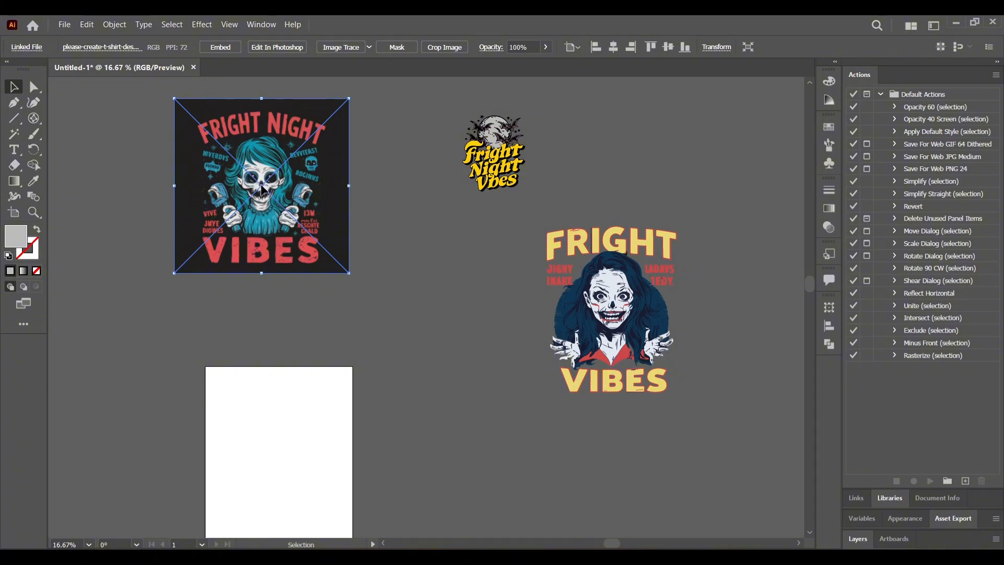
drag(262, 188, 280, 233)
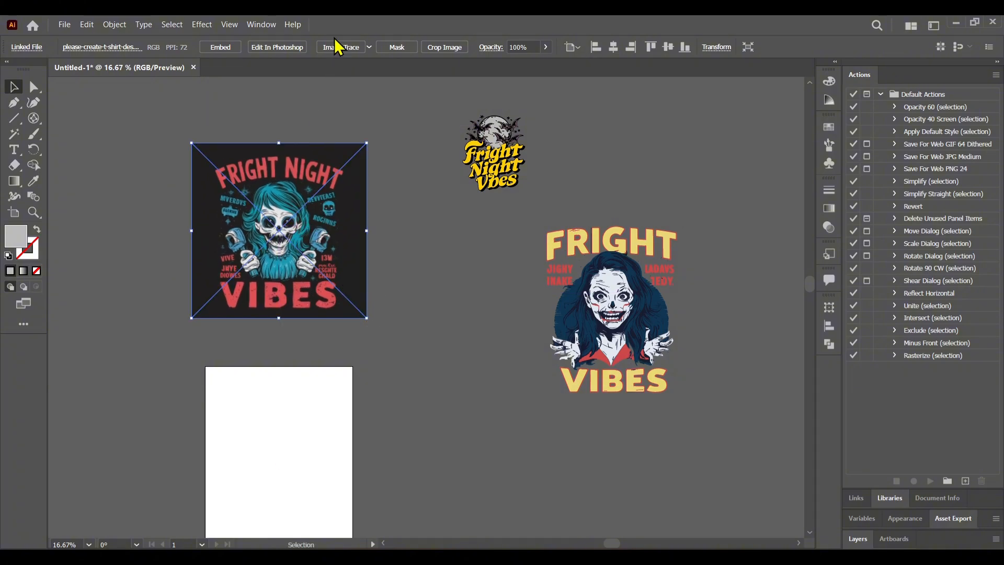
Trace the placed skull image with Image Trace in Color mode, using a Limited palette with 30 colors and preview on
click(267, 25)
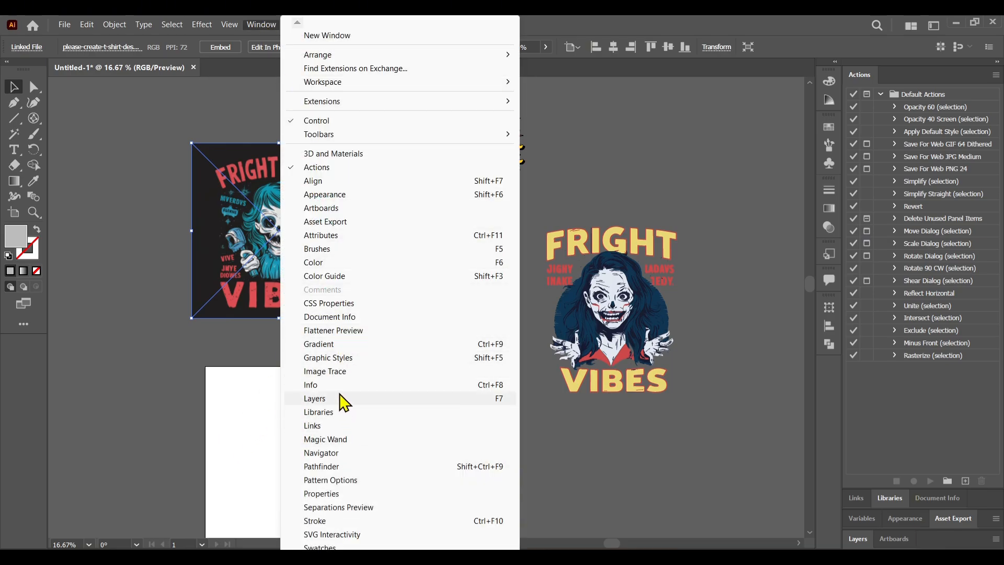
click(338, 371)
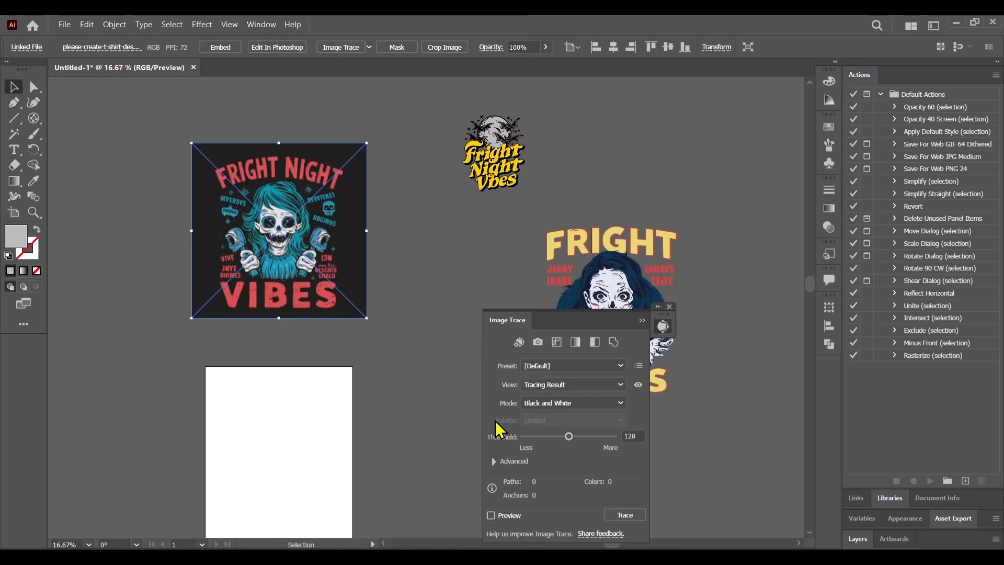
click(491, 515)
click(559, 404)
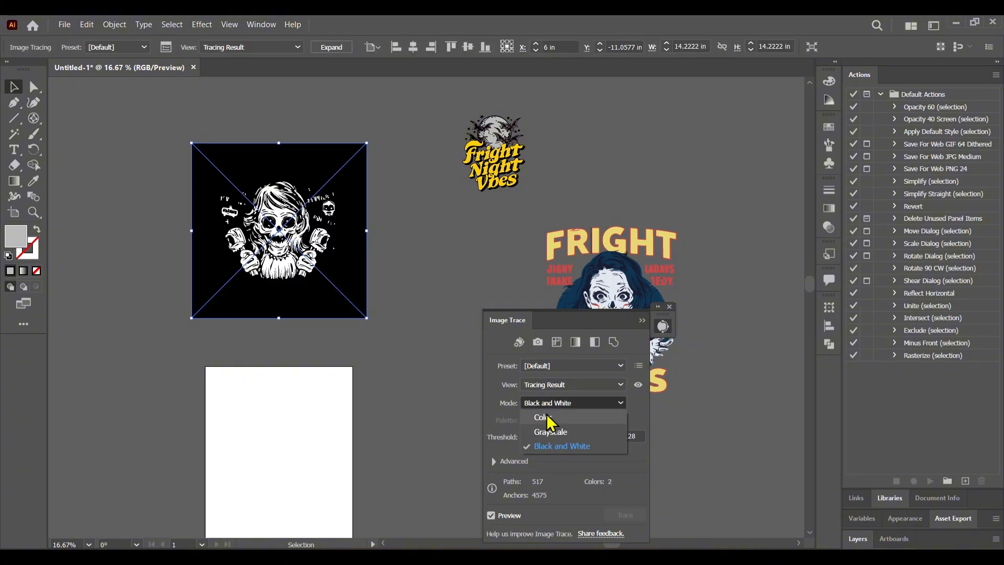
click(547, 417)
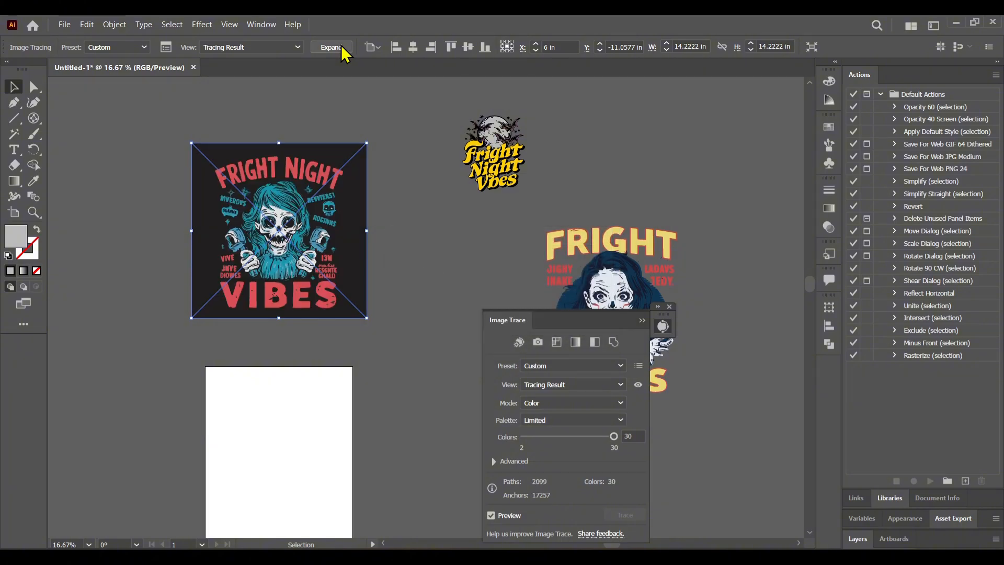
Expand the traced skull image and ungroup the resulting paths
click(343, 48)
right_click(357, 229)
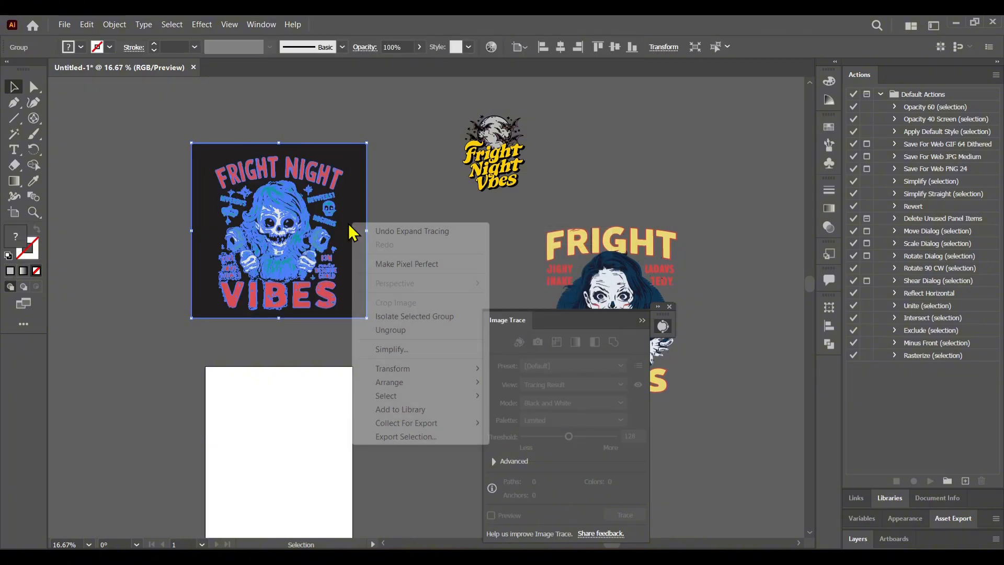
click(401, 331)
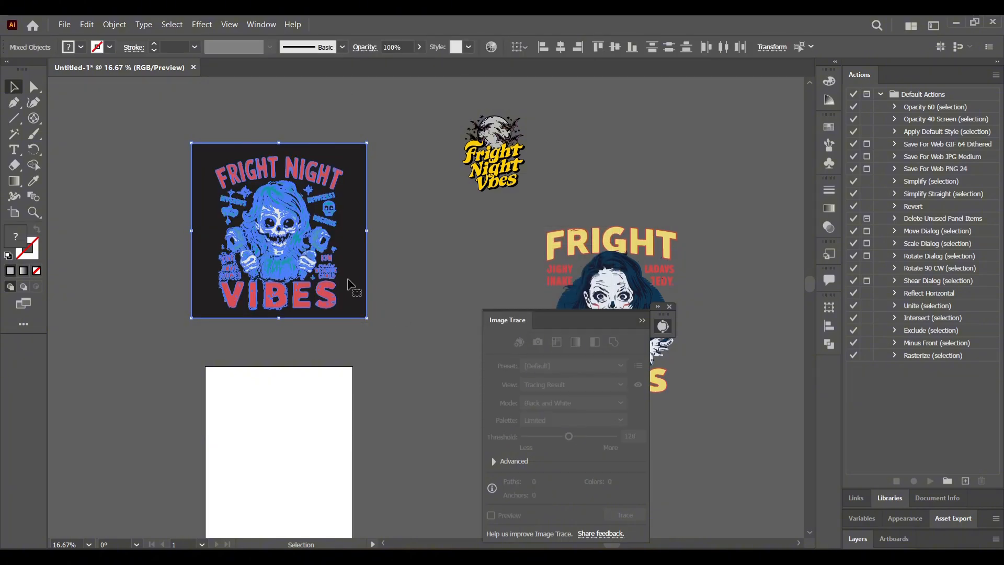
Delete the dark background shape behind the skull design and the thin white line along its upper edge
click(358, 263)
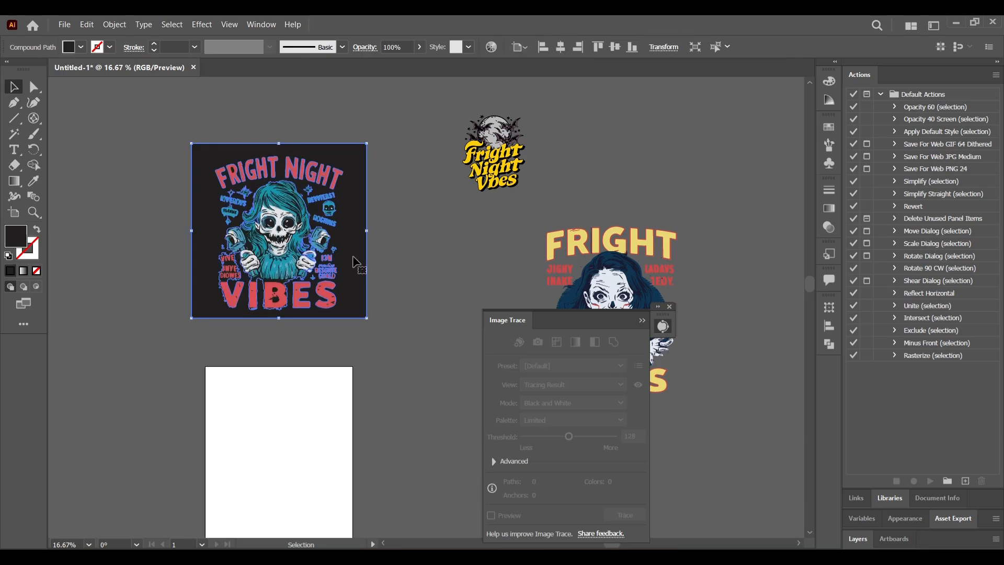
key(Delete)
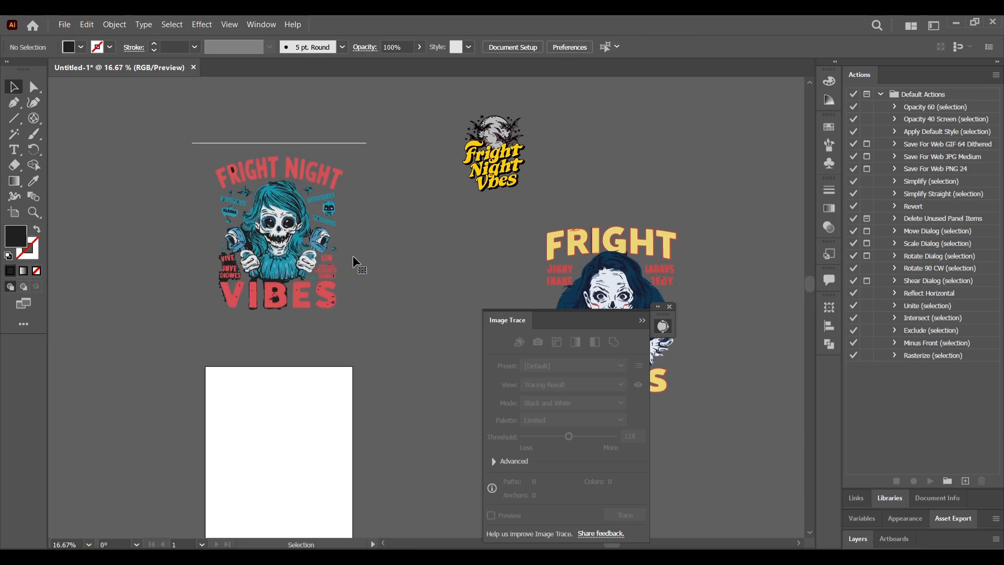
click(359, 144)
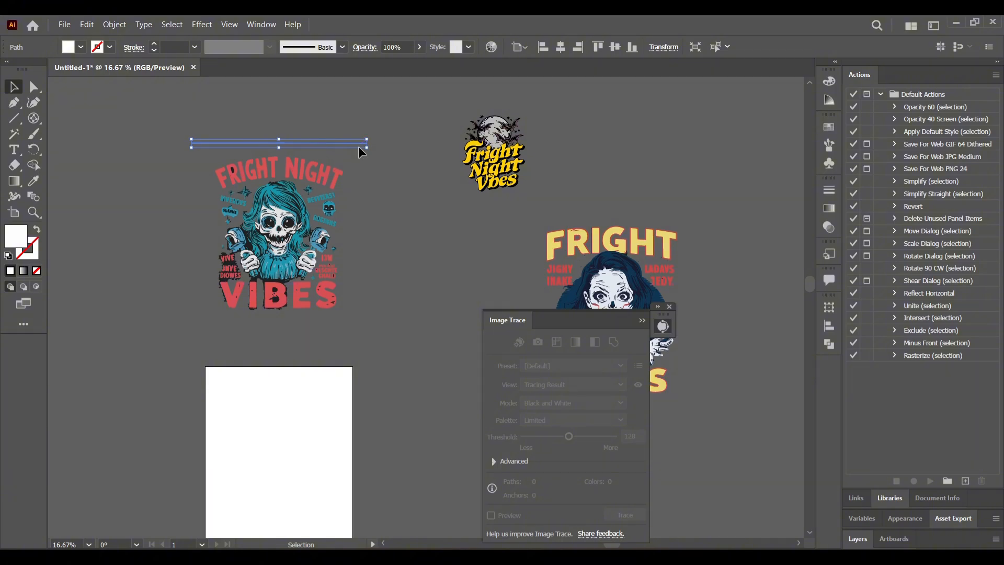
key(Delete)
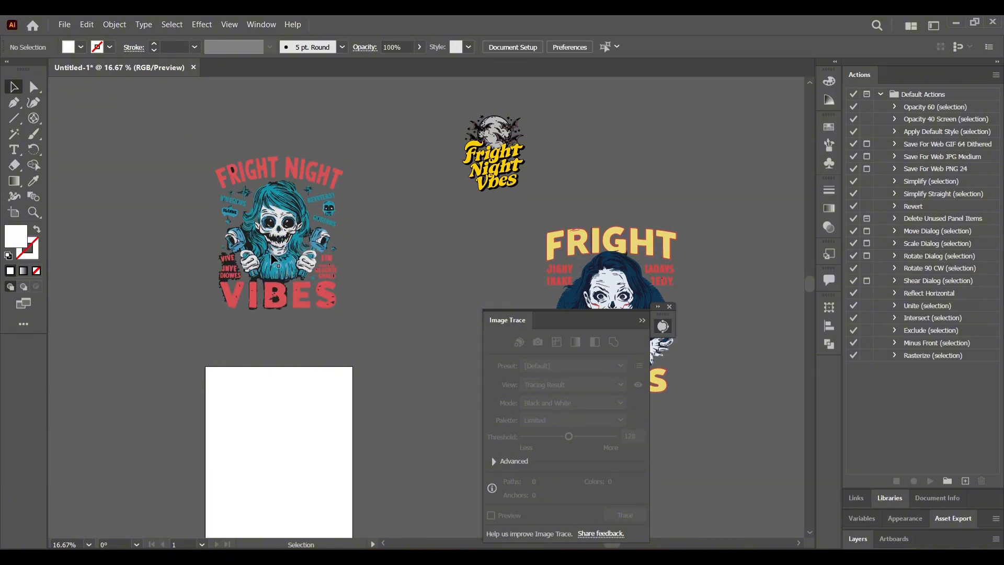
Delete the dark fill inside the letter R of FRIGHT in the skull design's heading
key(ctrl+plus)
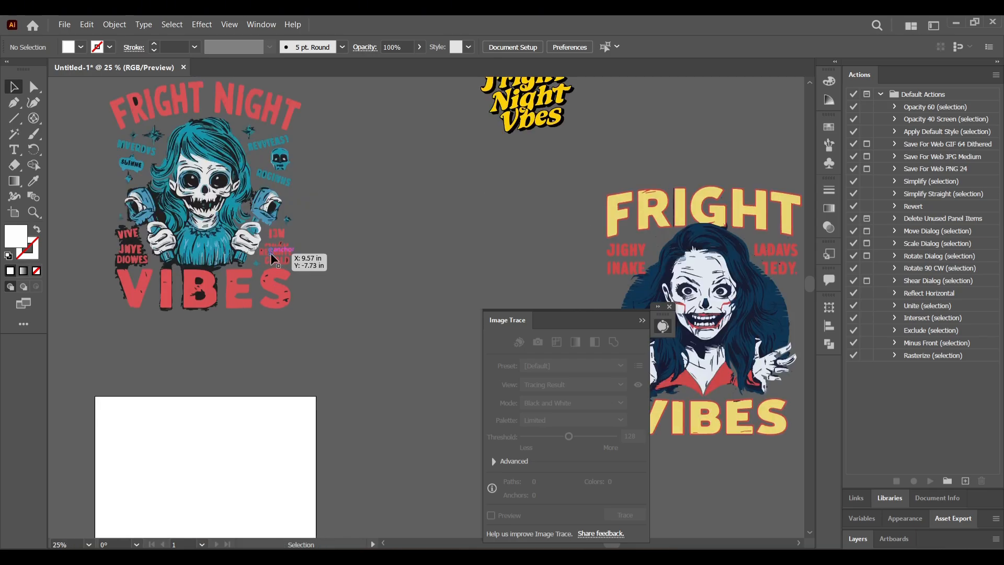
drag(321, 306, 430, 340)
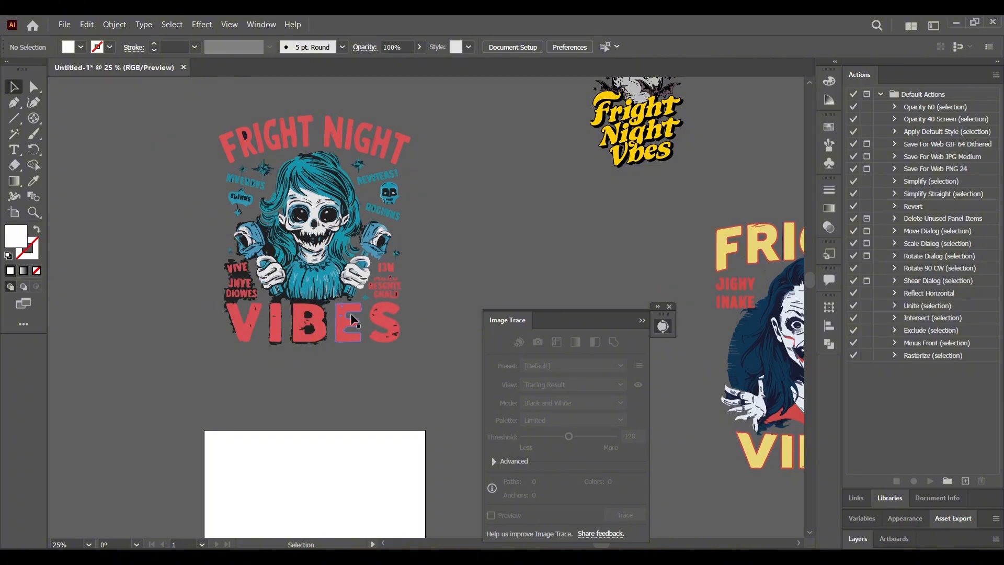
click(246, 141)
key(Delete)
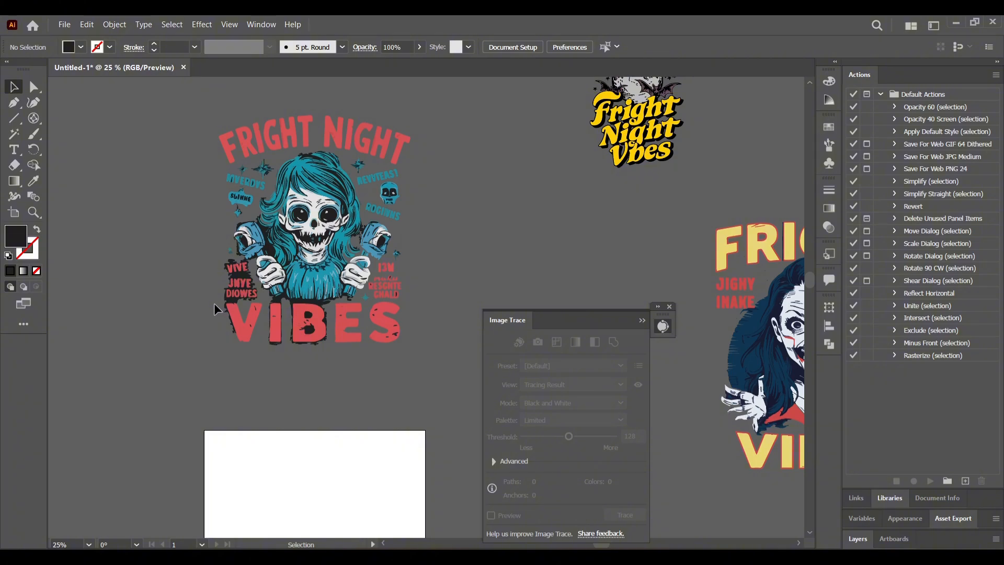
Delete the small red VIVE and JNYE DIOWES captions with their dark backing above the V of VIBES
key(Delete)
drag(214, 302, 244, 282)
key(Delete)
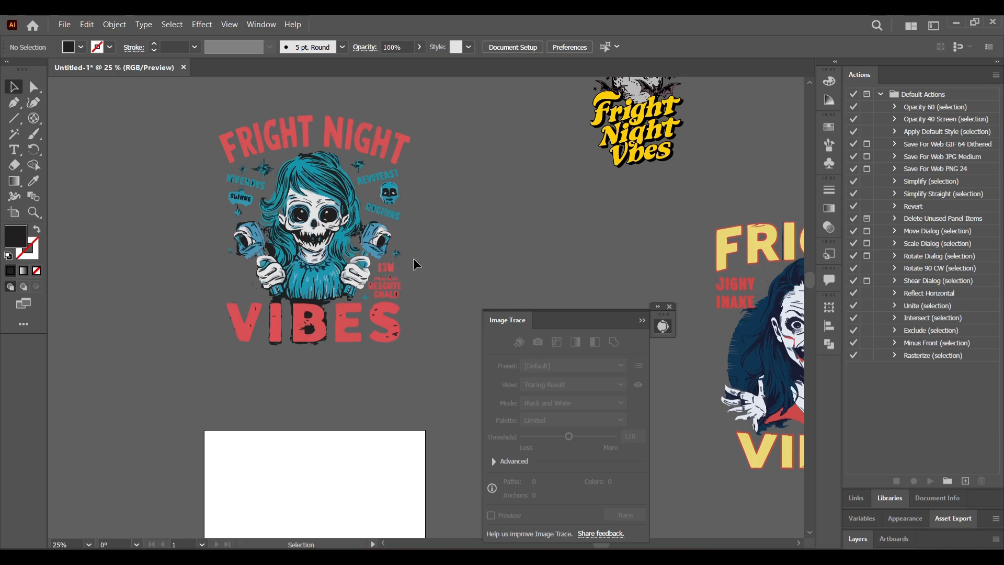
Delete the small red caption lines with their dark backing above the final letters of VIBES
drag(391, 287, 369, 297)
key(Delete)
key(Delete)
key(Delete)
click(379, 269)
key(Delete)
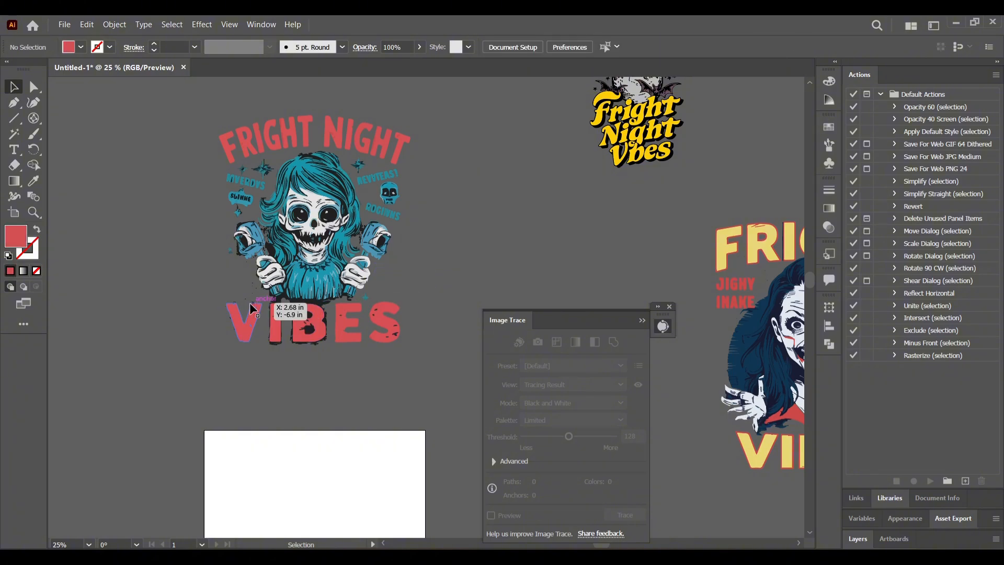
Delete the dark shape behind and inside the letter B of VIBES
click(326, 336)
key(Delete)
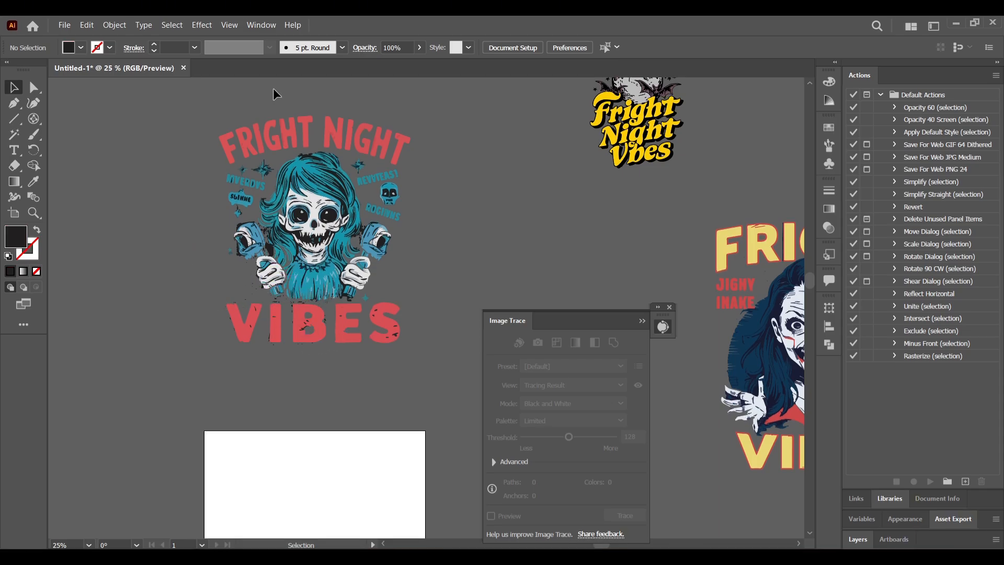
scroll(384, 368, up, 2)
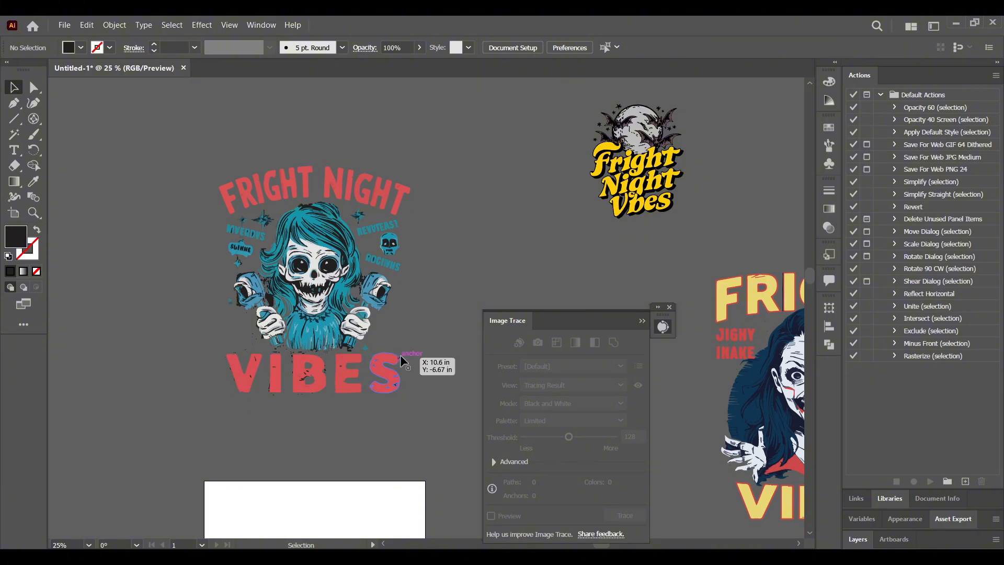
scroll(402, 360, down, 2)
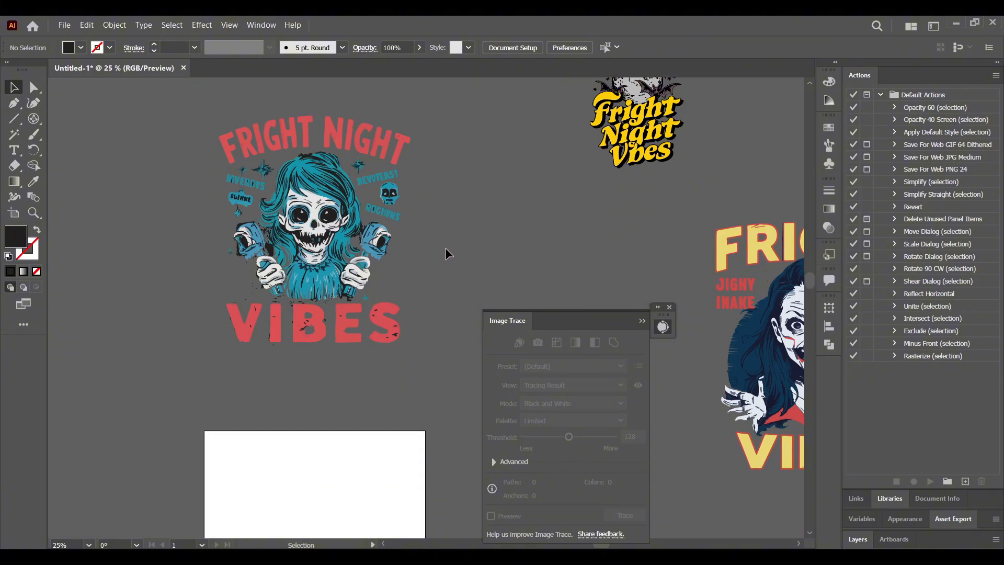
Group all the artwork of the skull girl design and isolate that group for editing
drag(404, 381, 422, 366)
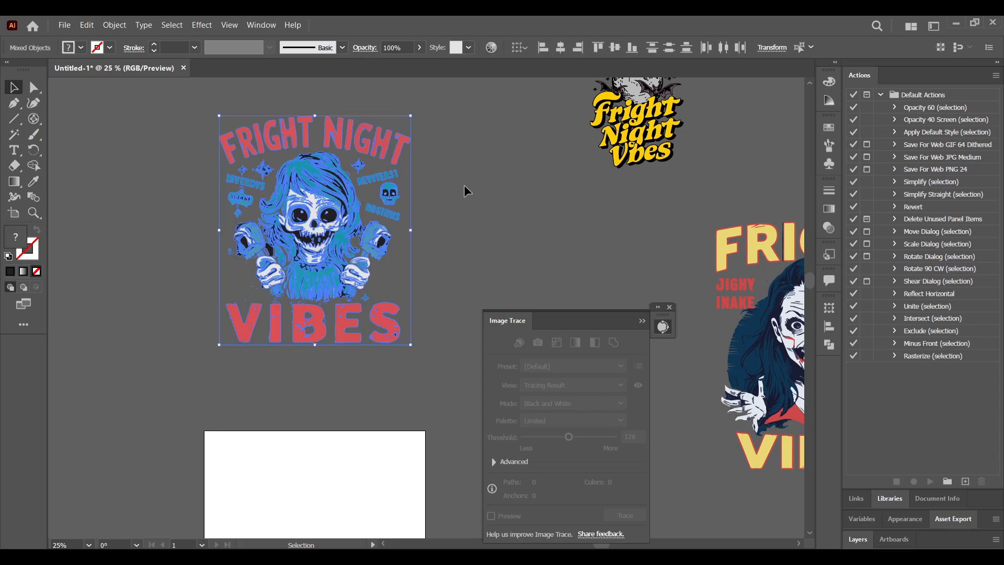
key(ctrl+g)
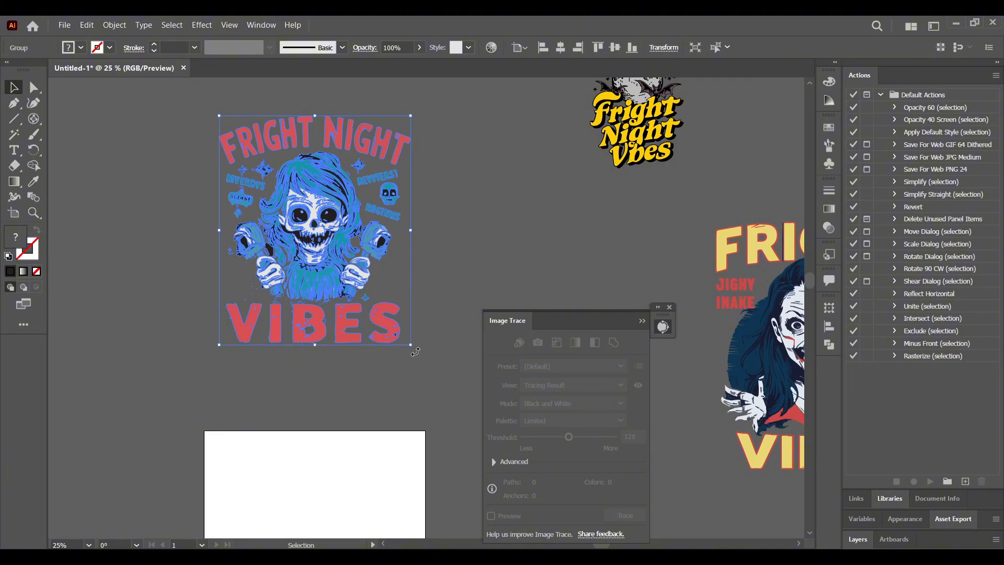
right_click(385, 326)
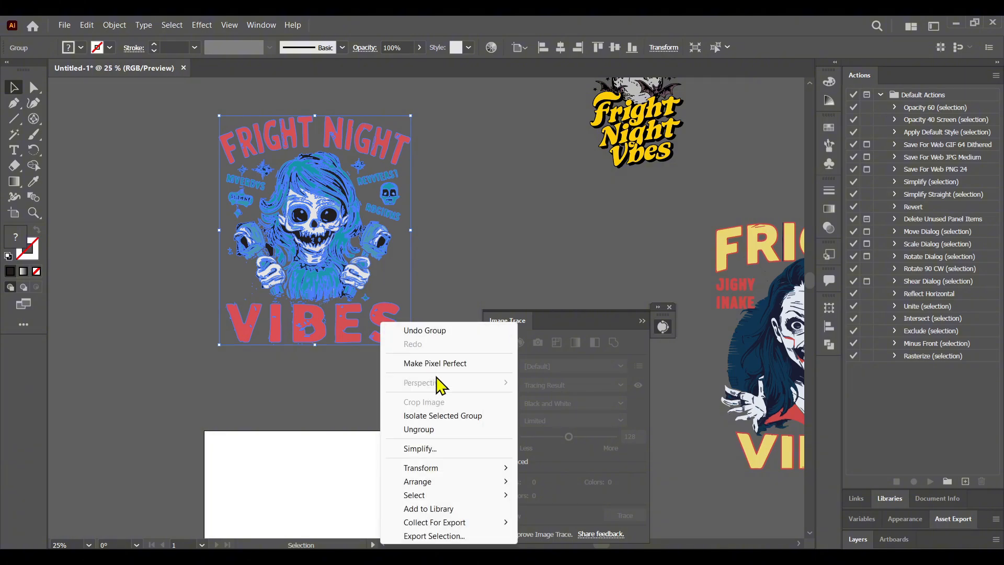
click(444, 416)
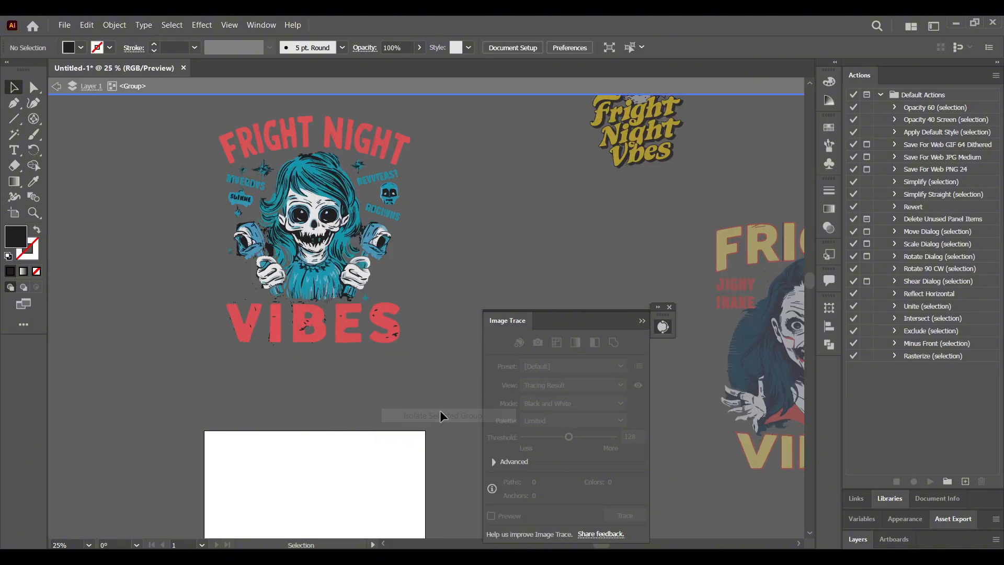
Select all the red lettering by color with the Magic Wand and recolor it yellow, EFE630
click(14, 135)
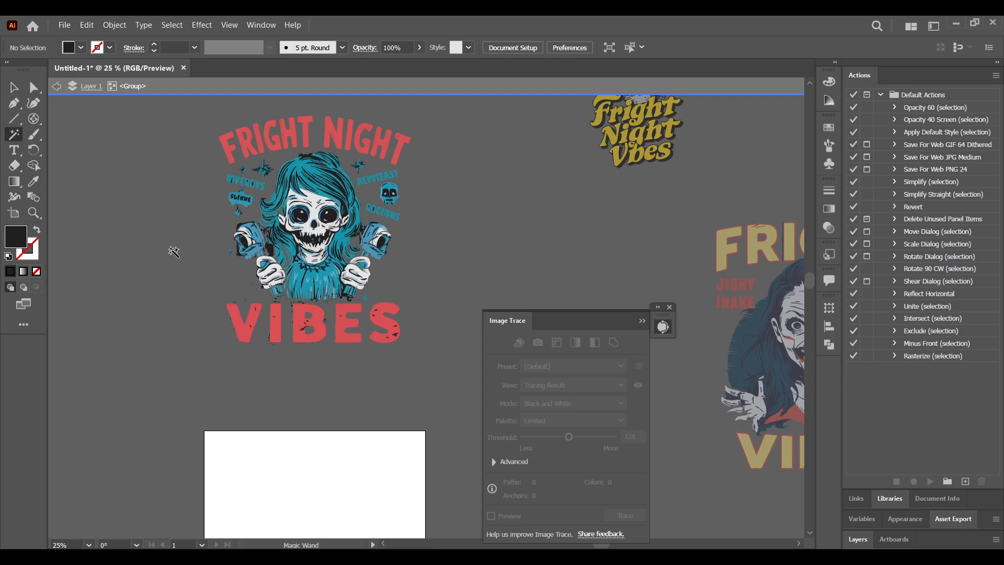
click(303, 323)
click(32, 181)
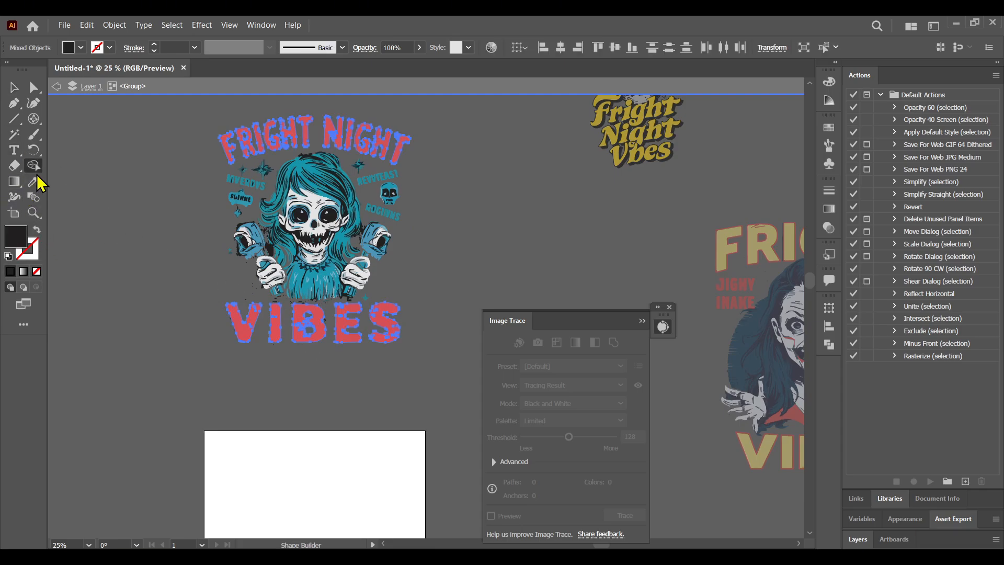
click(258, 326)
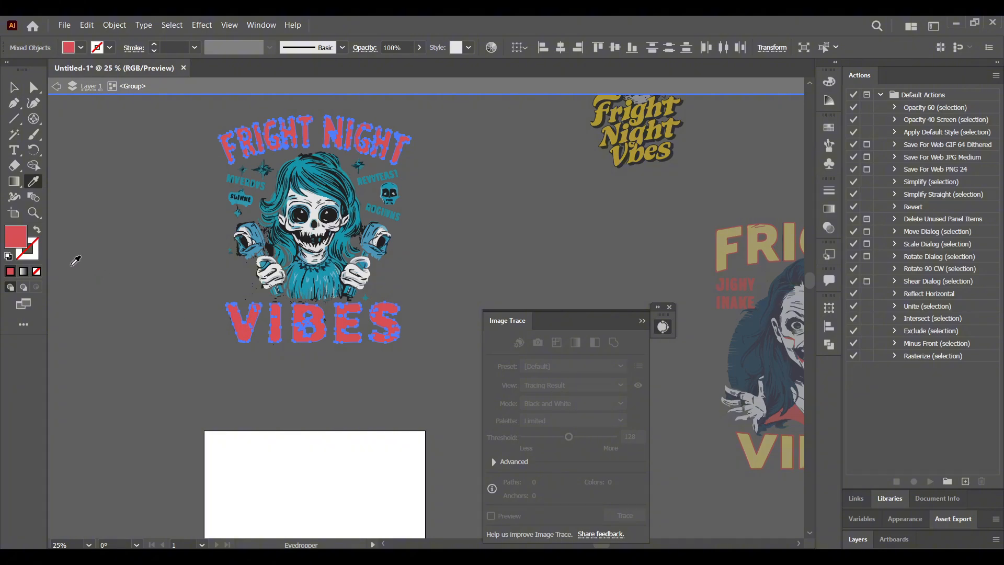
double_click(21, 244)
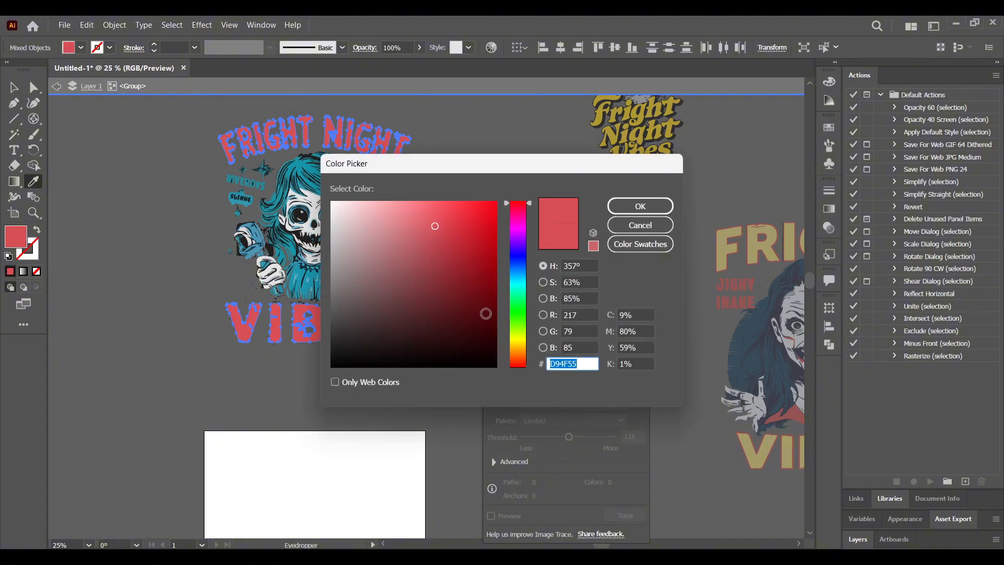
click(518, 341)
click(464, 211)
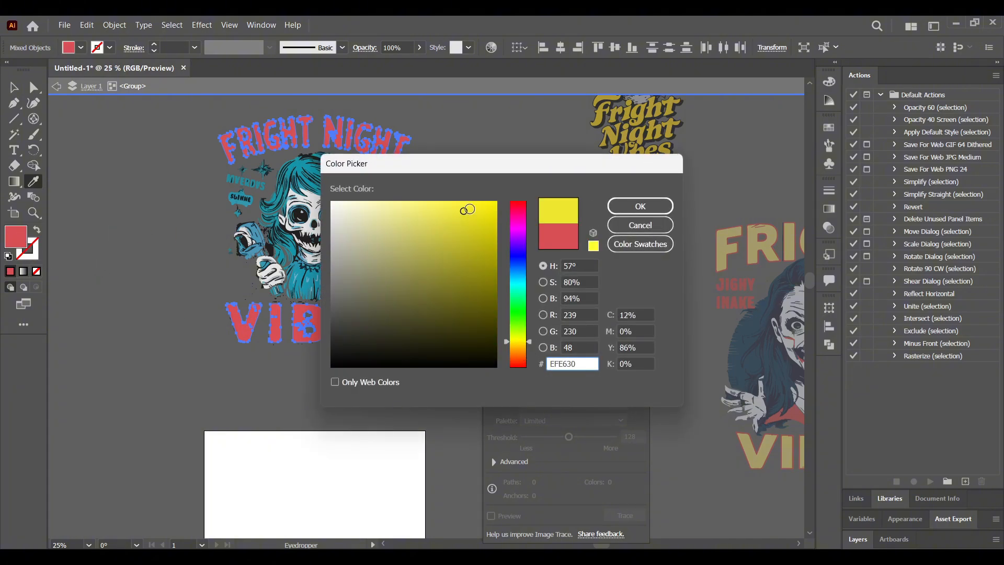
click(640, 207)
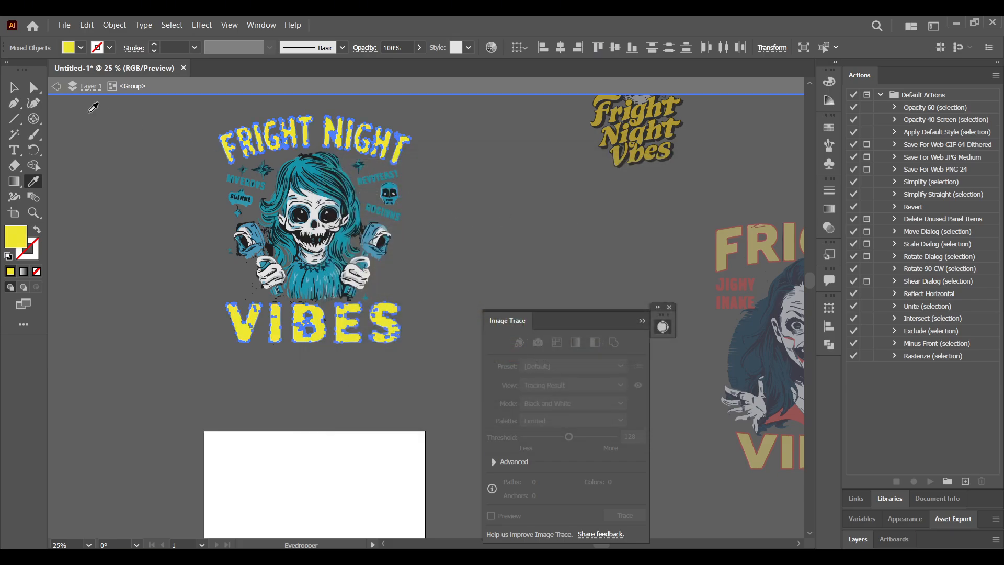
click(14, 87)
click(179, 186)
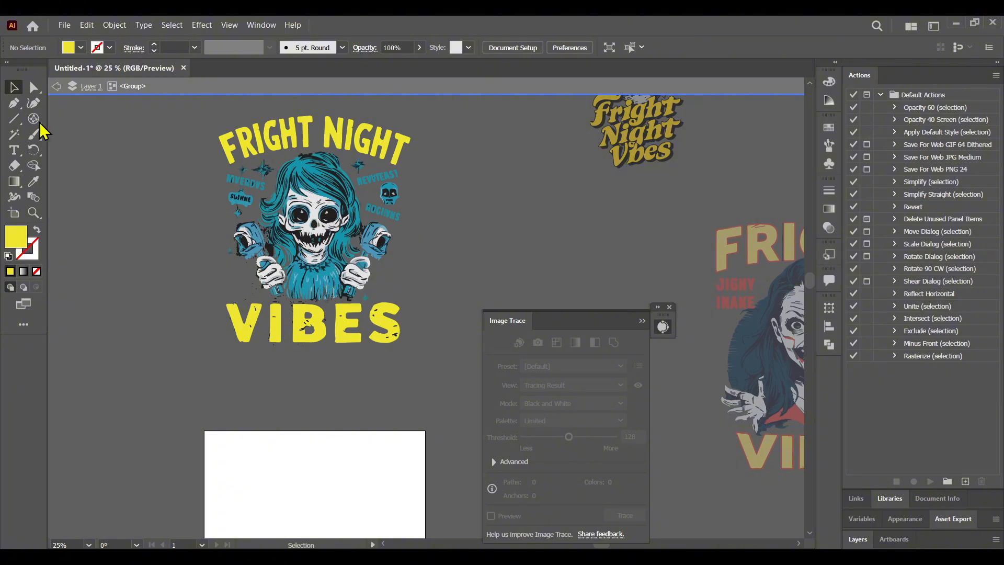
Select the blue and teal areas of the skull design by color and recolor them a darker teal
click(14, 135)
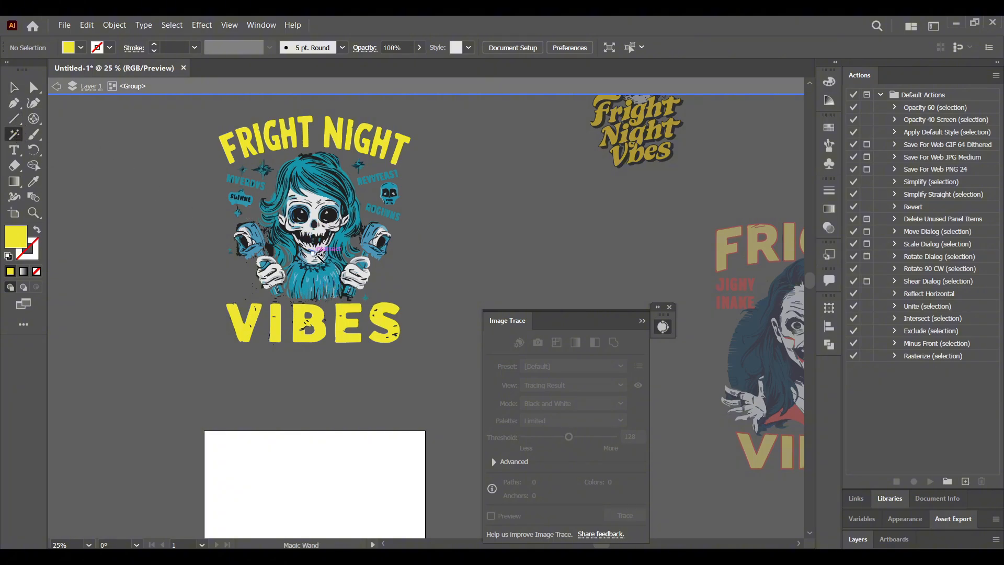
click(313, 285)
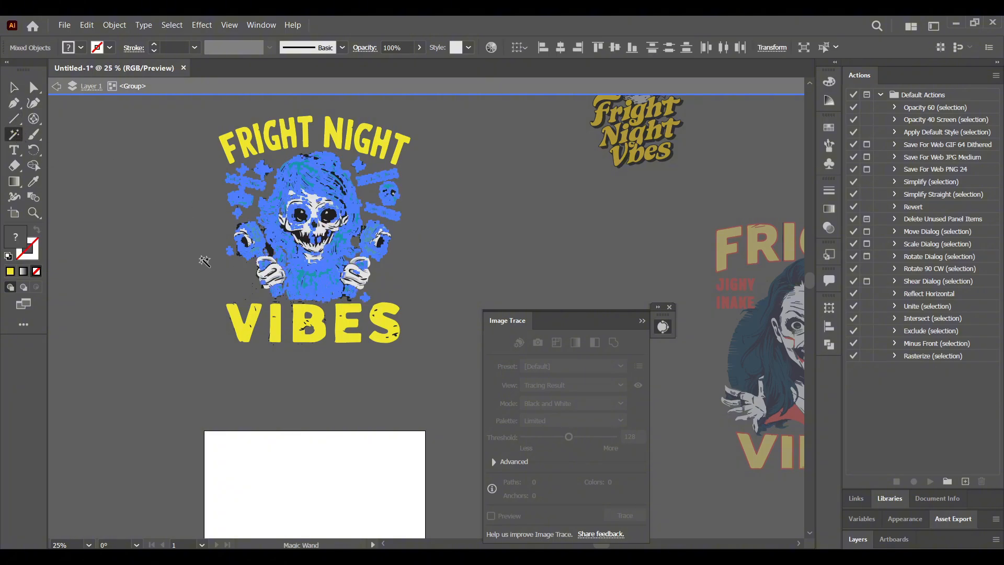
click(34, 183)
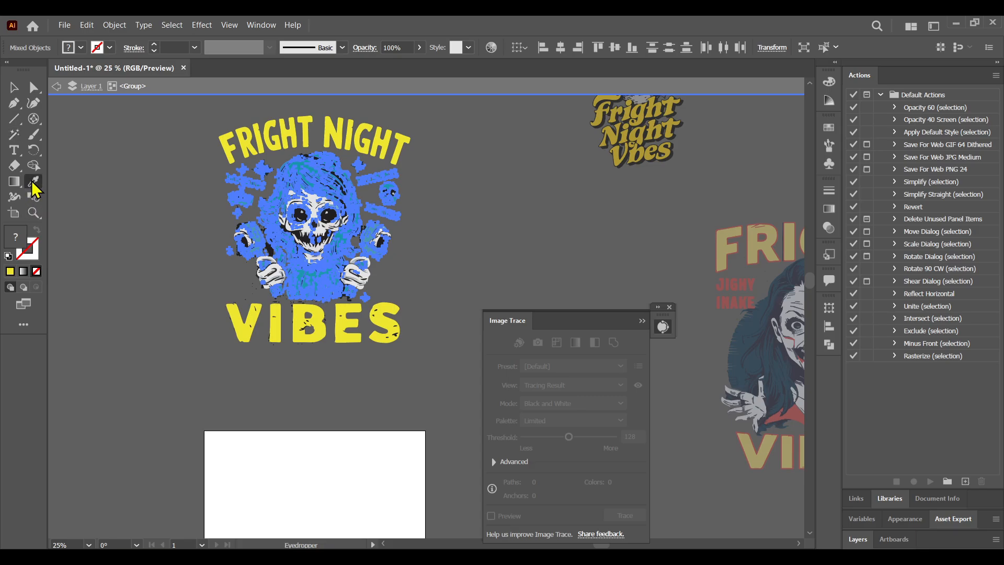
click(312, 271)
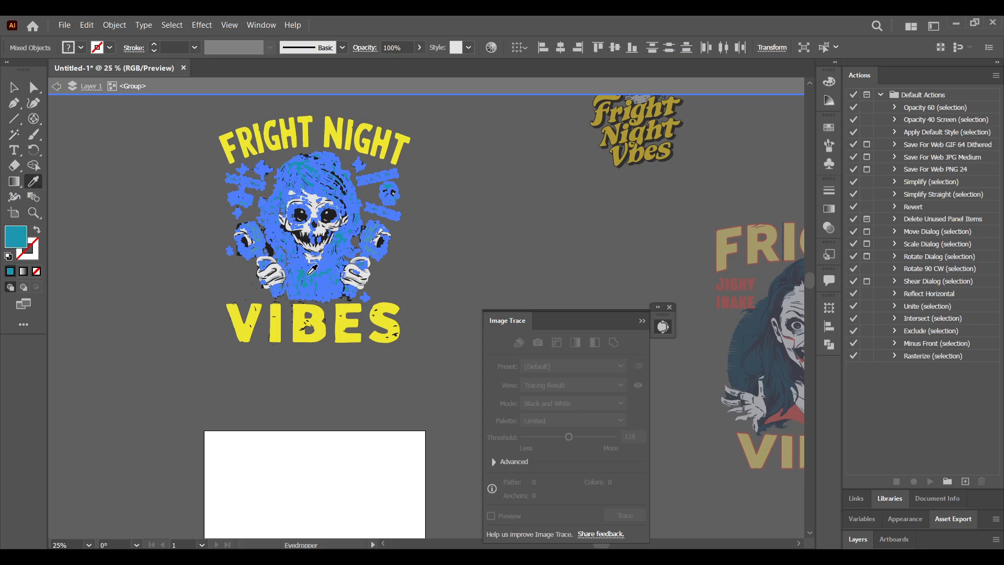
double_click(11, 245)
click(440, 243)
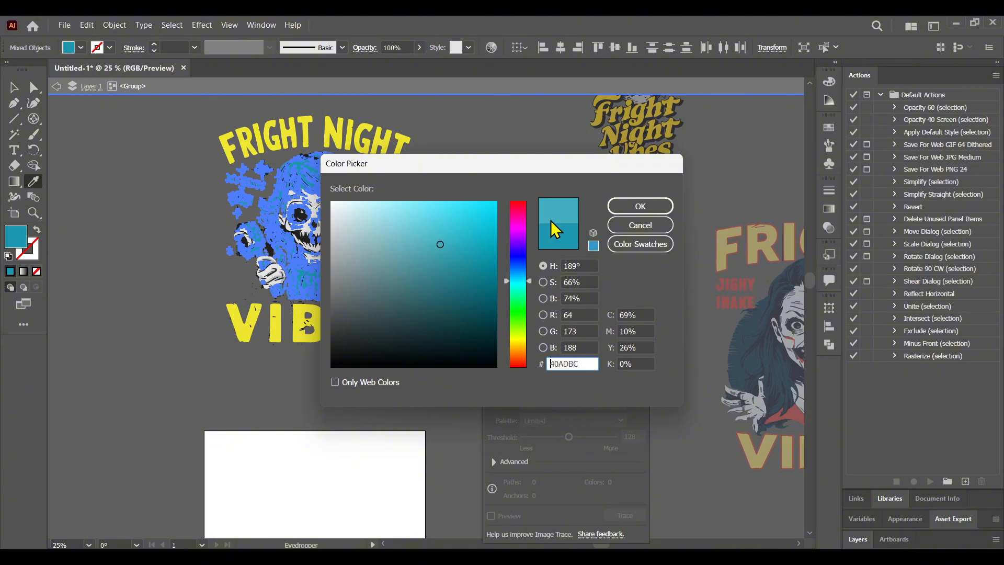
drag(464, 245, 472, 276)
click(657, 207)
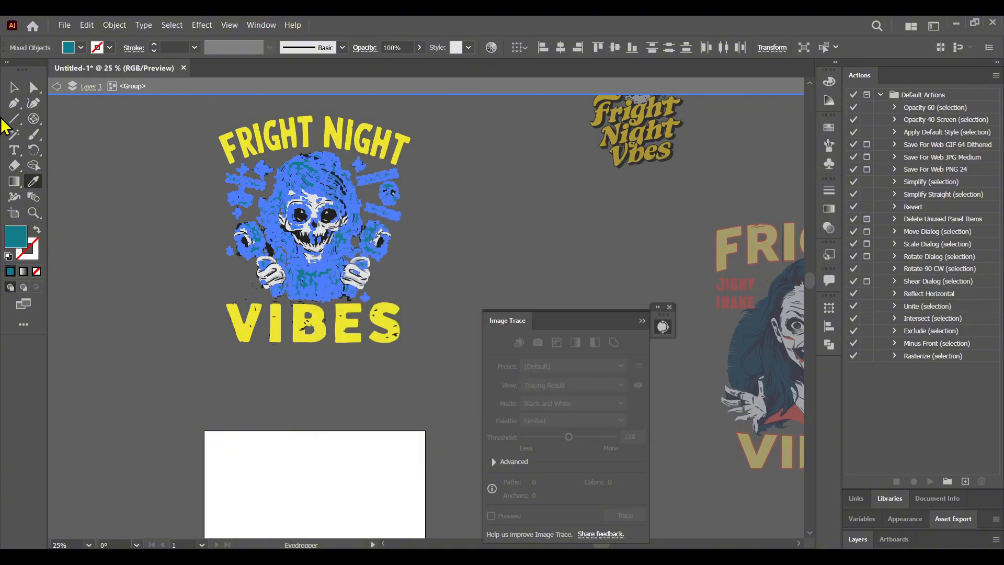
click(14, 87)
click(181, 221)
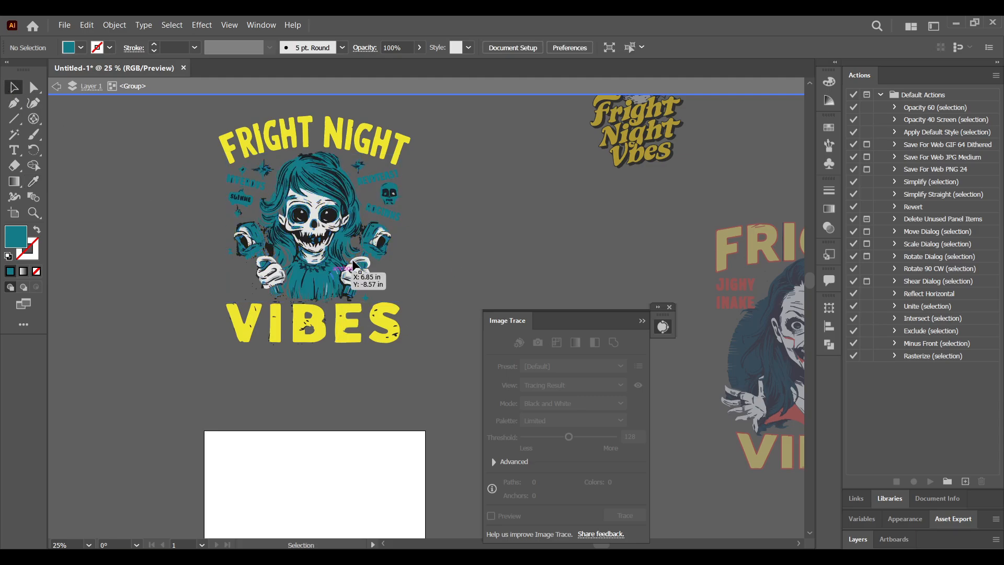
Try to recolor a Magic Wand selection from the skull's face with its own light gray fill, sampled by Eyedropper
click(14, 134)
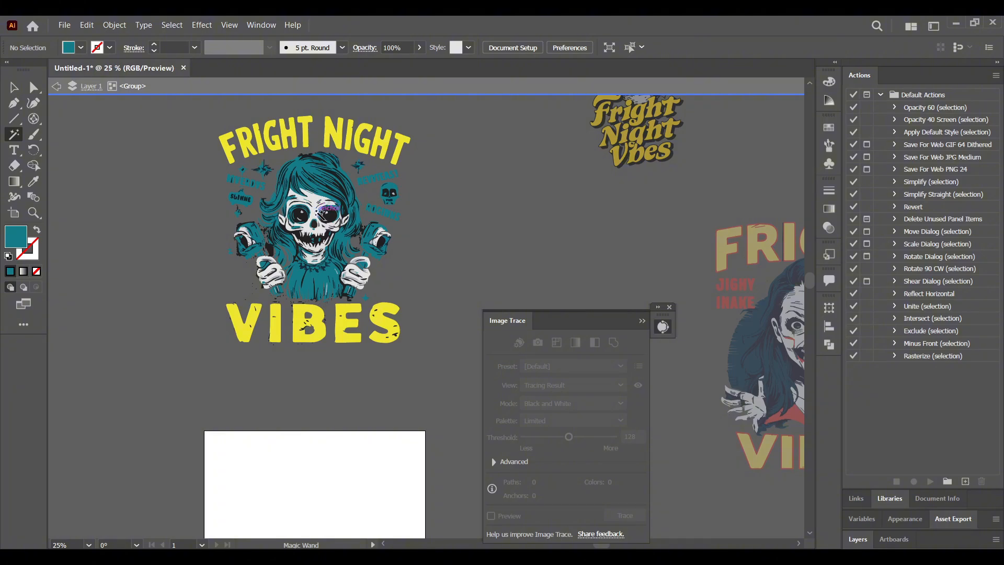
click(315, 213)
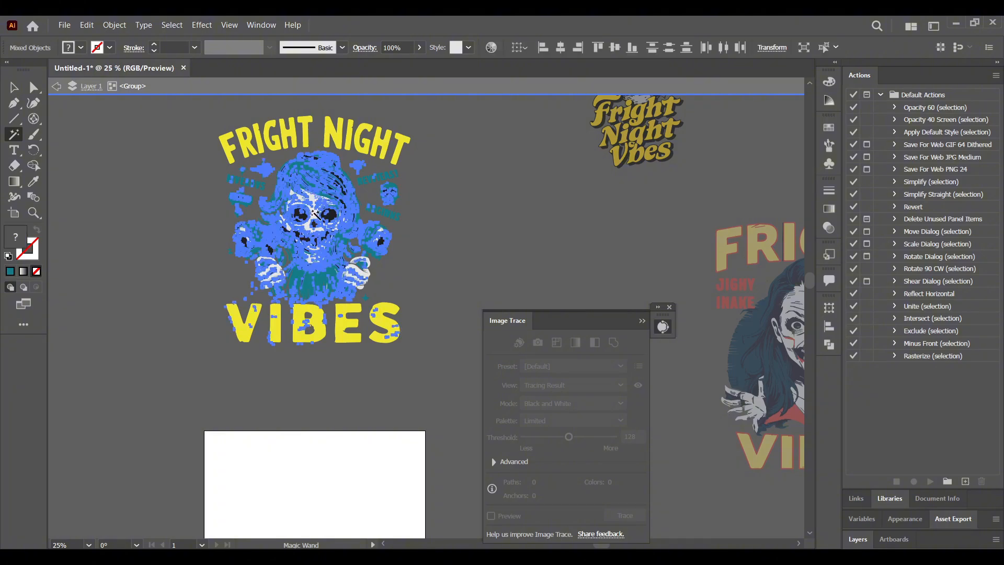
click(33, 182)
click(321, 207)
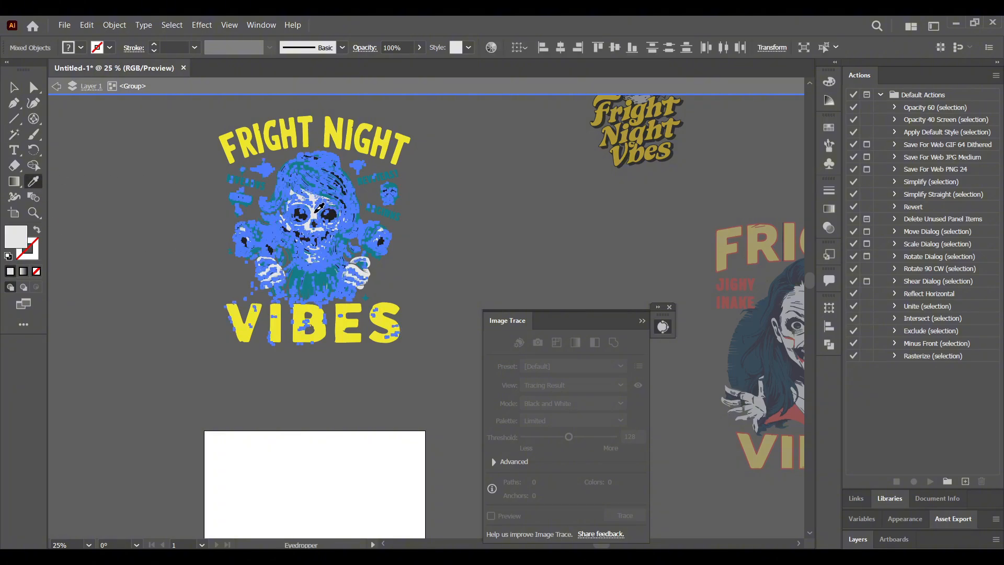
click(15, 87)
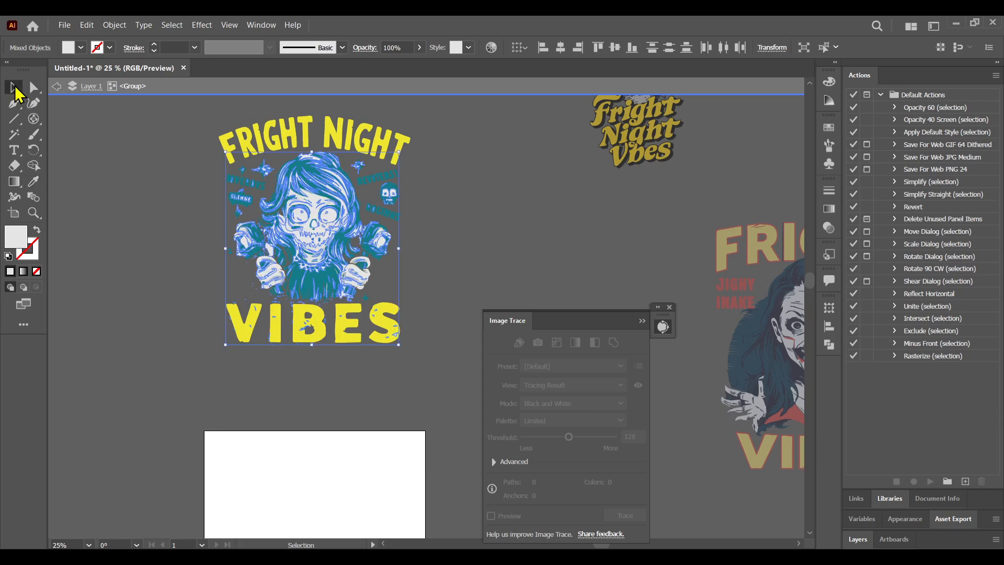
click(142, 219)
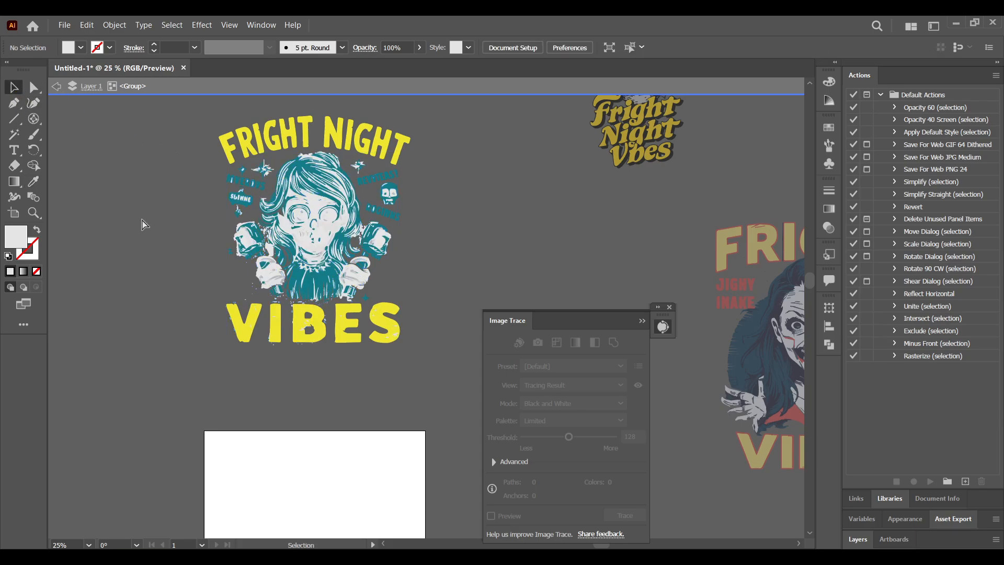
Undo the light gray recoloring of the skull design and leave nothing selected
key(ctrl+z)
key(ctrl+z)
click(154, 218)
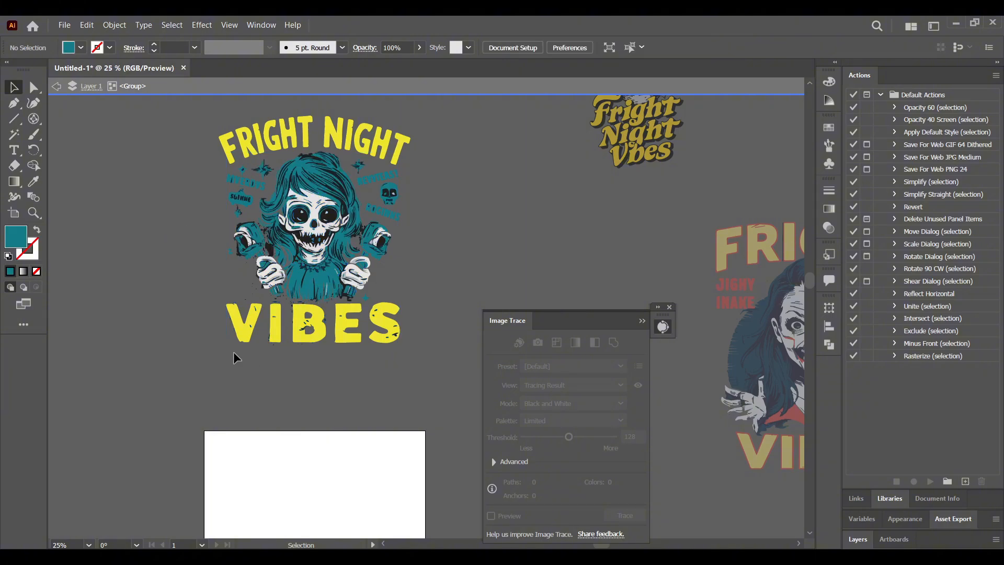
Exit isolation mode, scale the skull design down and move it beside the Fright Night Vbes lettering
right_click(274, 269)
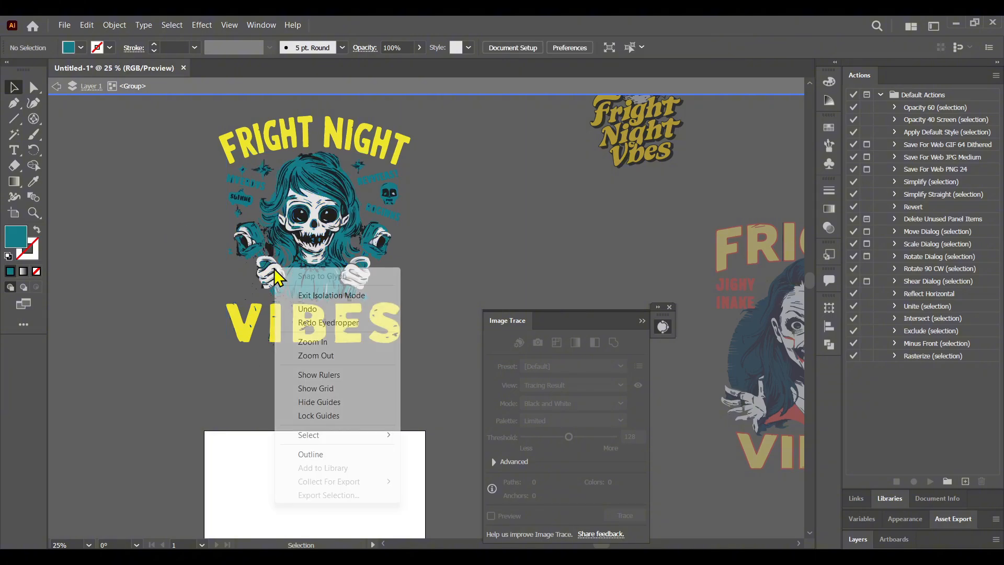
click(316, 296)
click(342, 312)
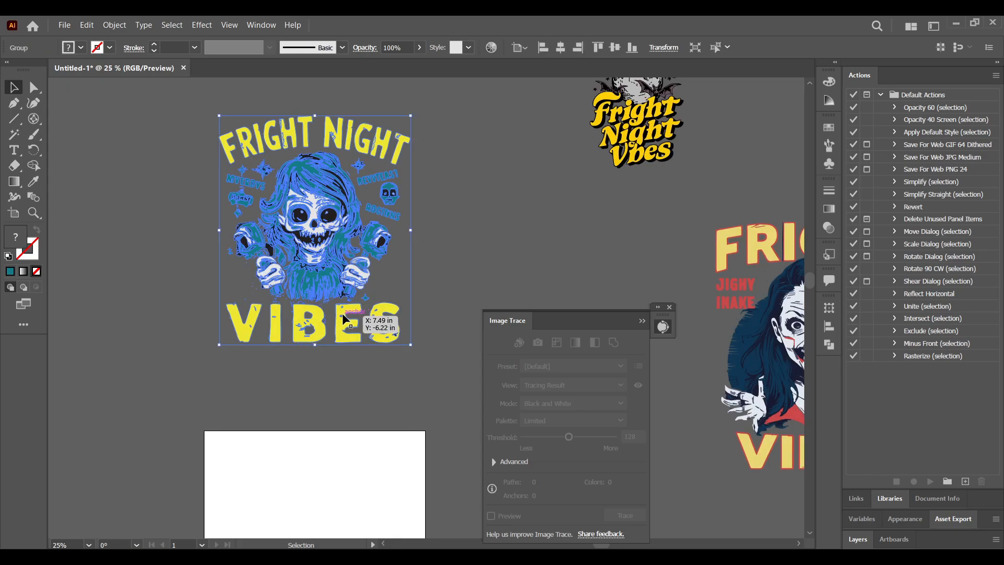
drag(412, 346, 381, 309)
drag(343, 190, 562, 154)
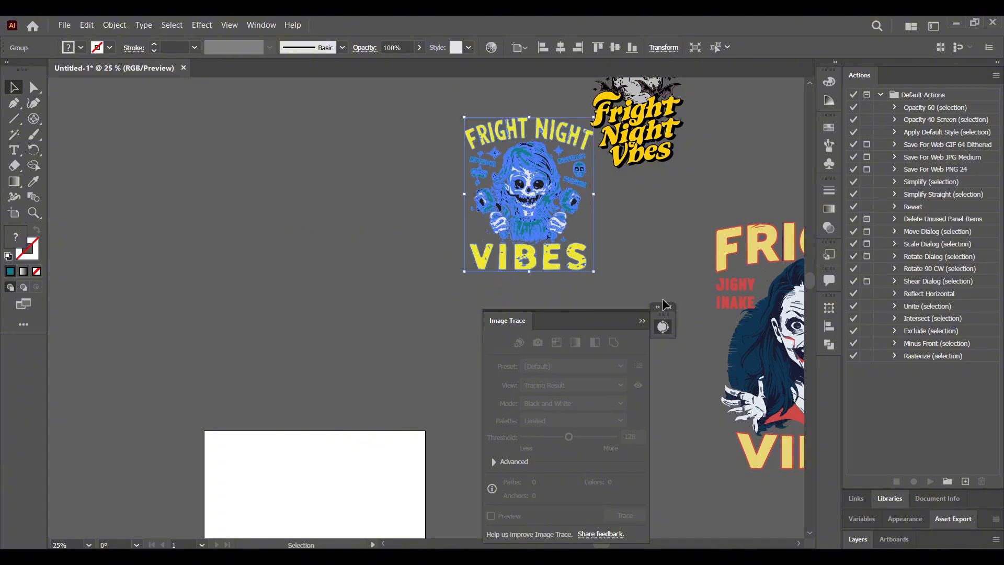
Place the a-spooky-yet-stylish-design pumpkin image from the Downloads folder in File Explorer onto the empty canvas above the artboard
click(669, 307)
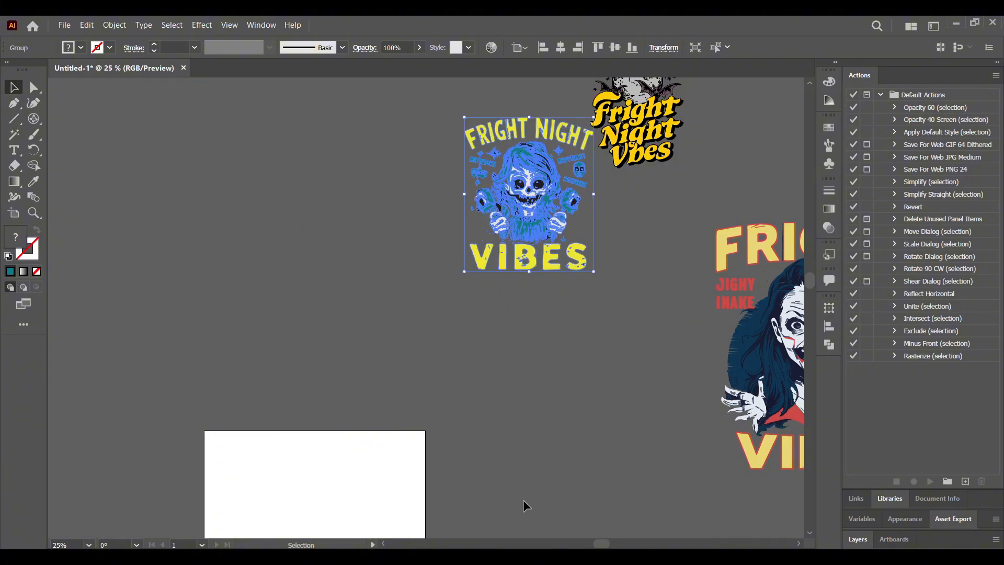
click(438, 511)
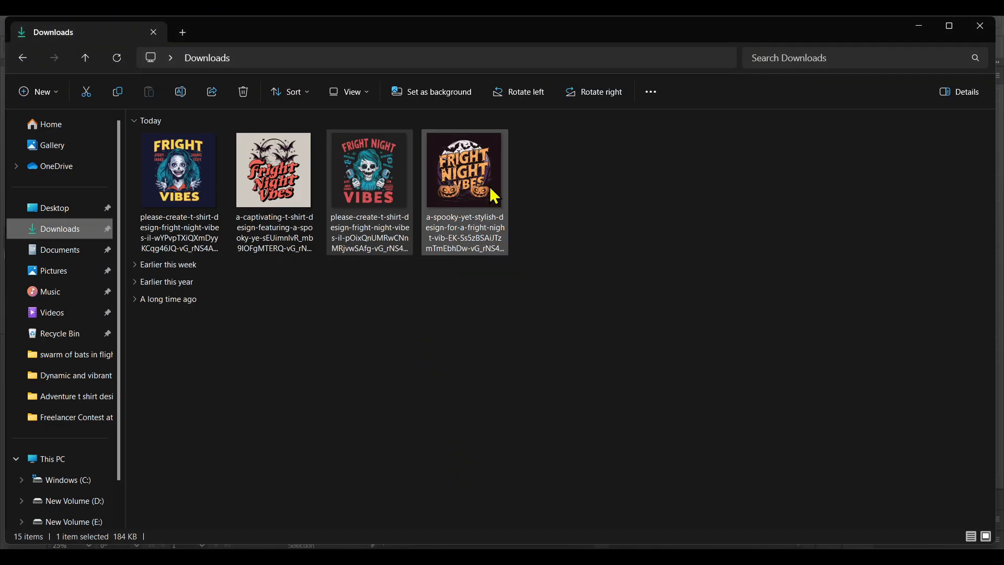
drag(489, 253, 271, 249)
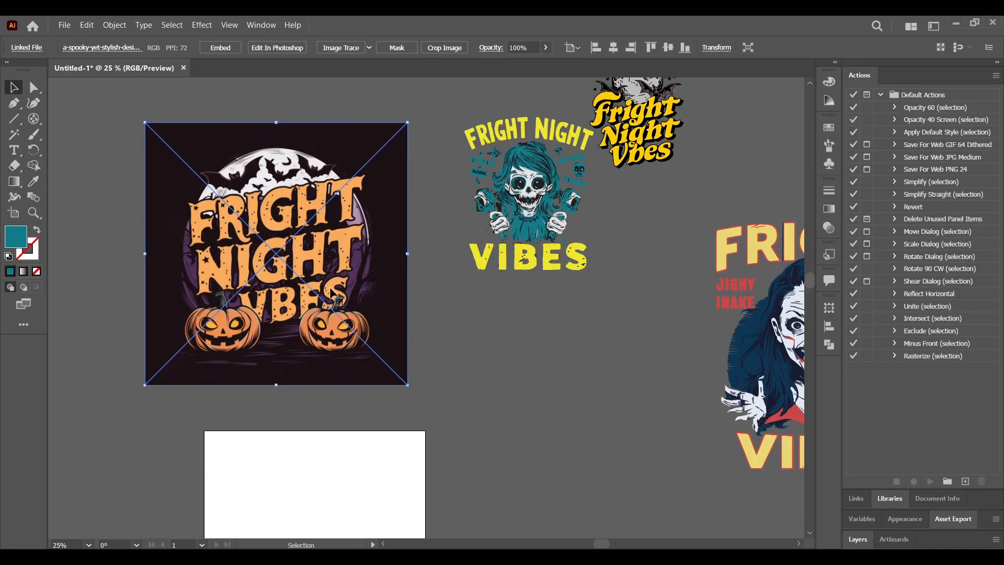
Image Trace the pumpkin image in Color mode with a Limited palette of 30 colors and expand the result
click(263, 25)
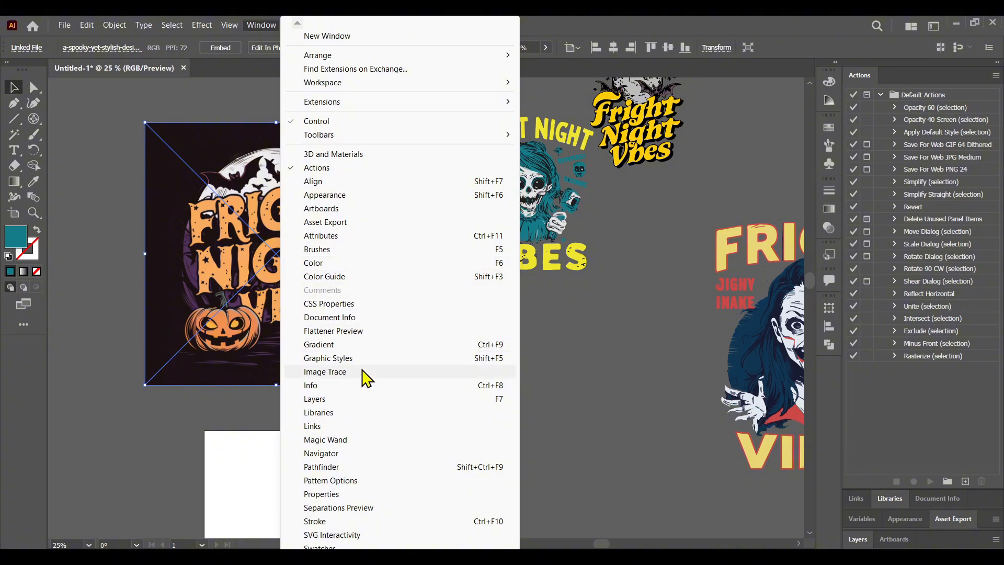
click(358, 372)
click(549, 403)
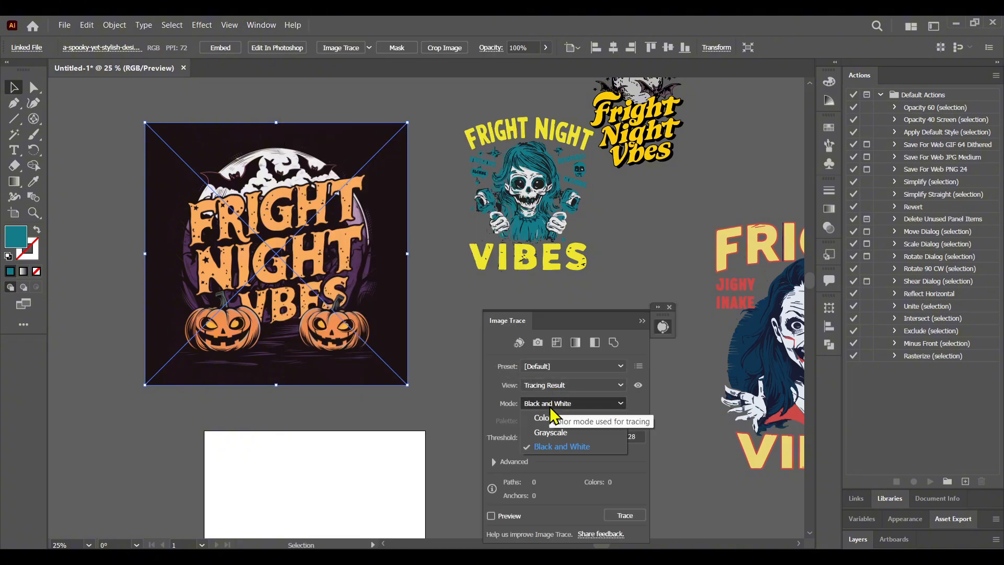
click(547, 417)
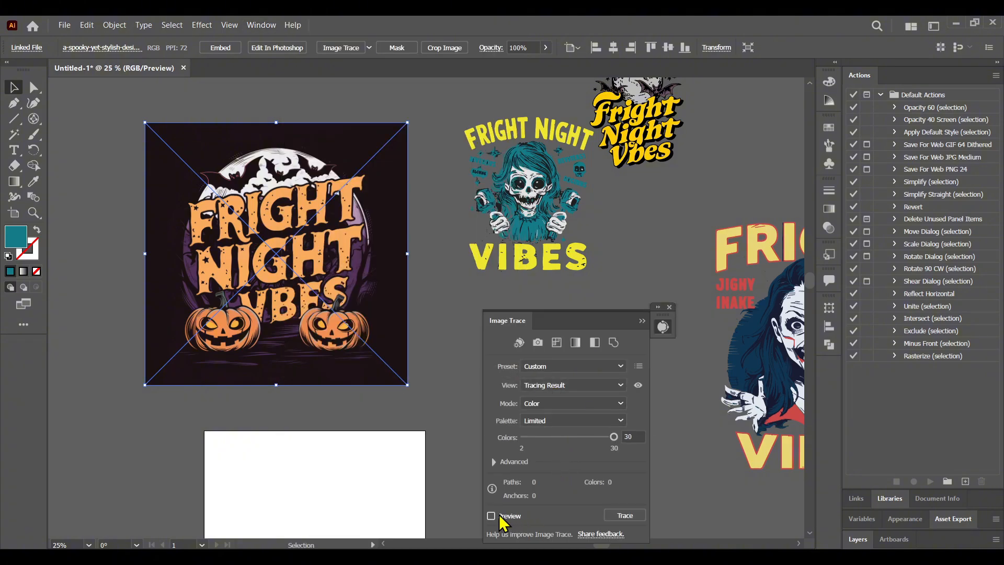
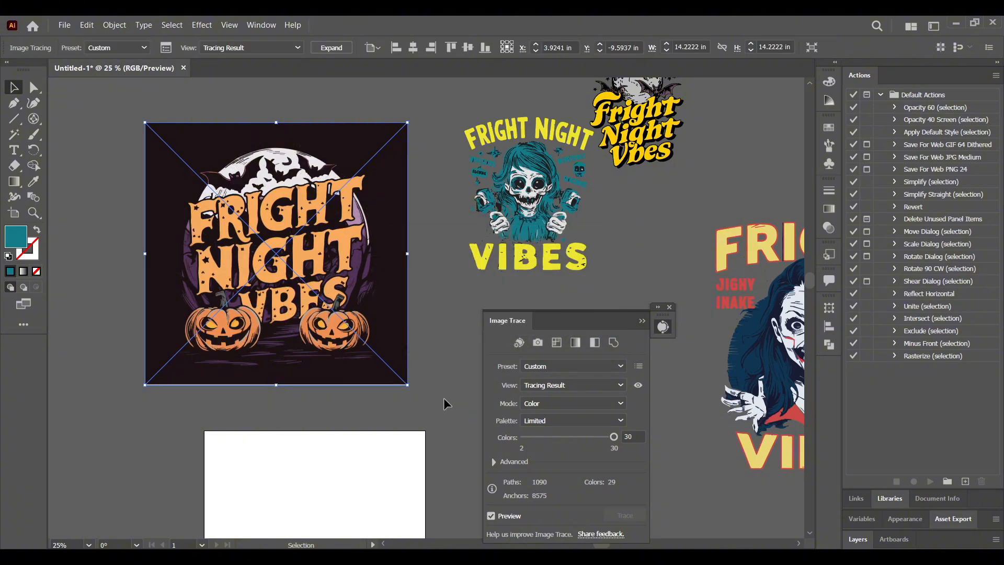
click(332, 48)
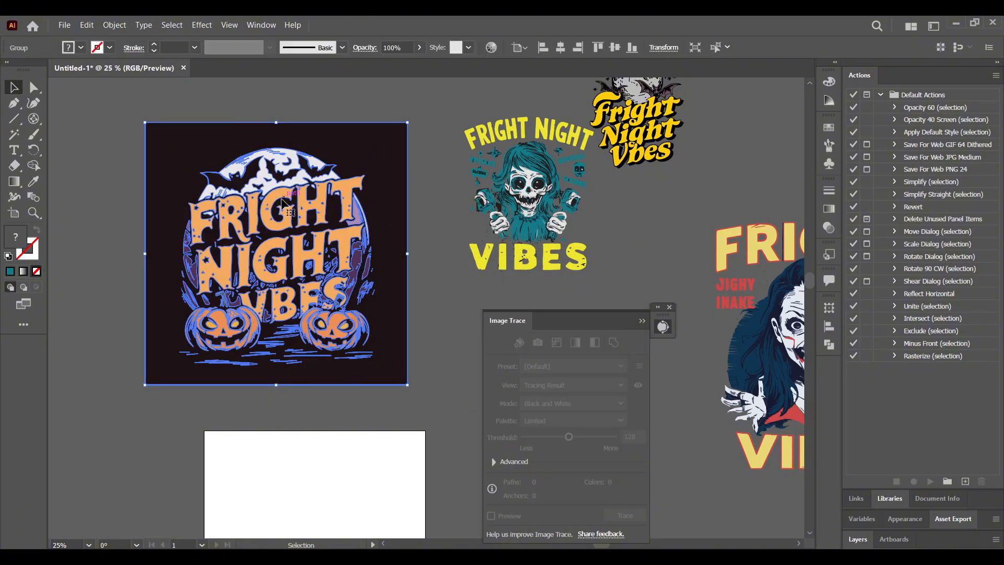
Ungroup the traced pumpkin design and delete its dark background, the white border outline and the small dark speck inside the FRIGHT lettering
right_click(281, 197)
click(331, 305)
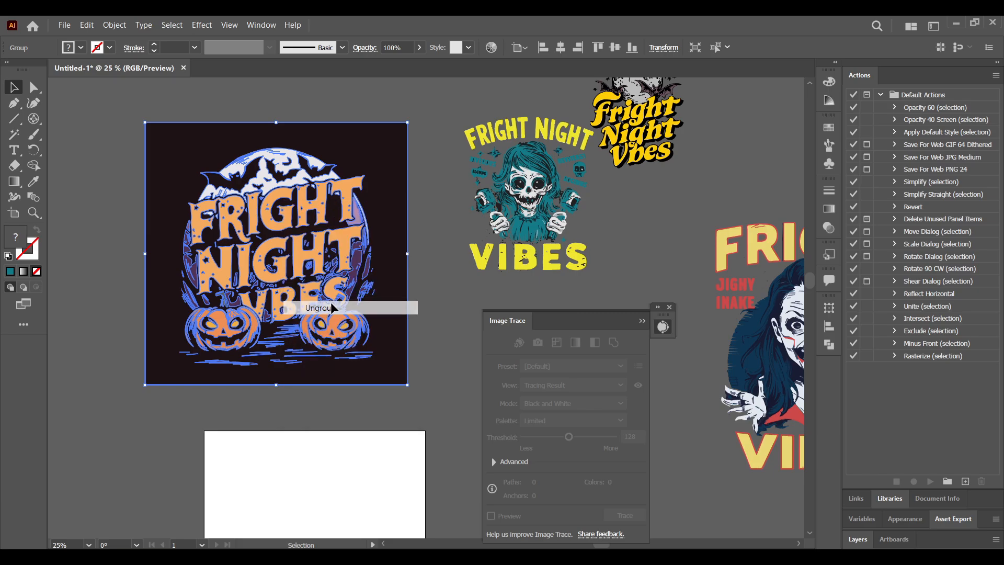
click(389, 179)
key(Delete)
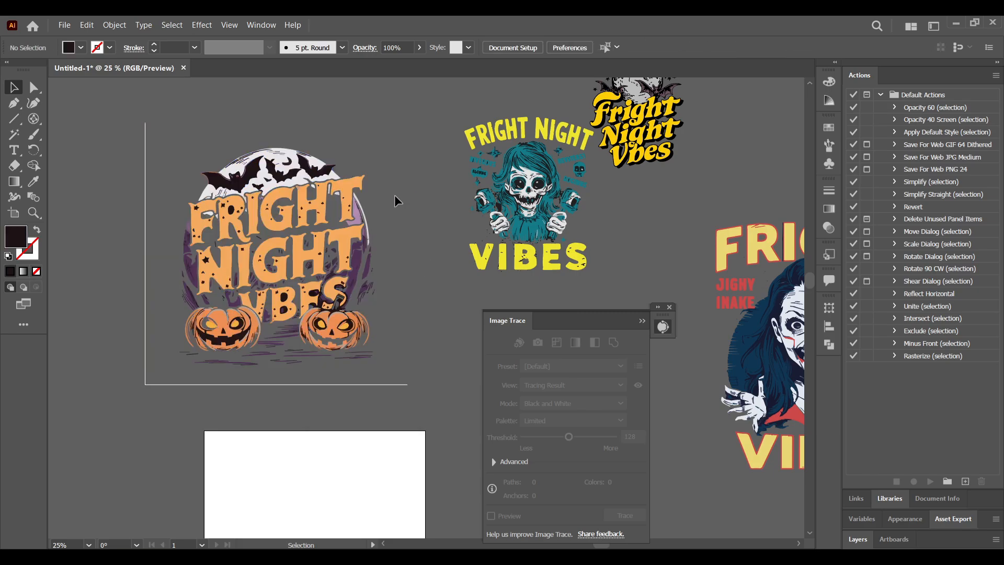
click(394, 383)
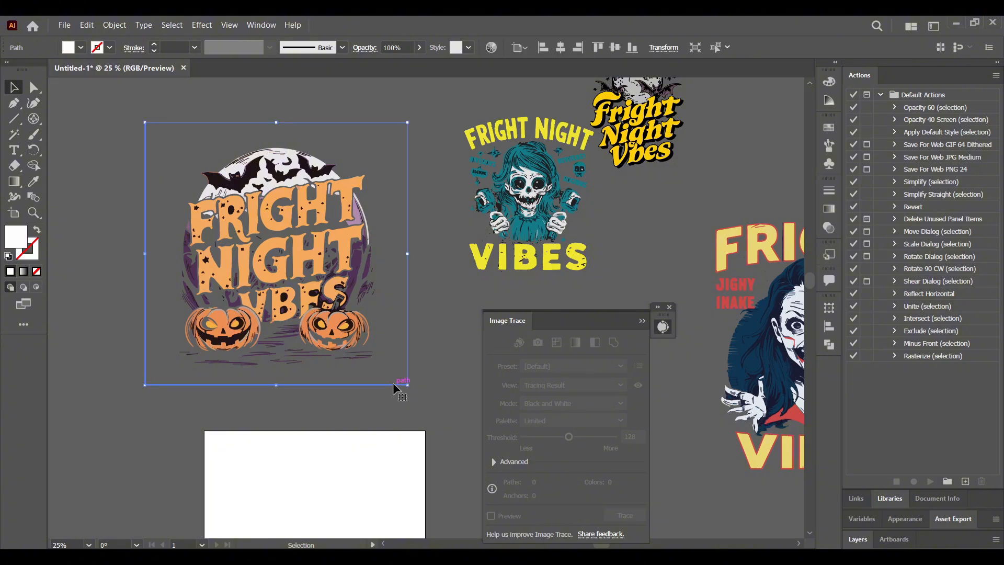
key(Delete)
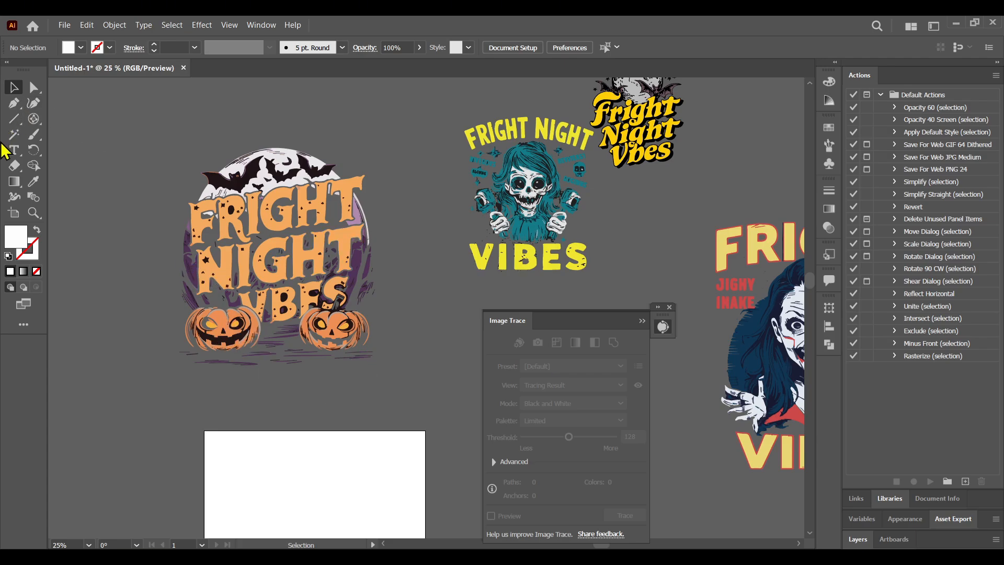
click(233, 208)
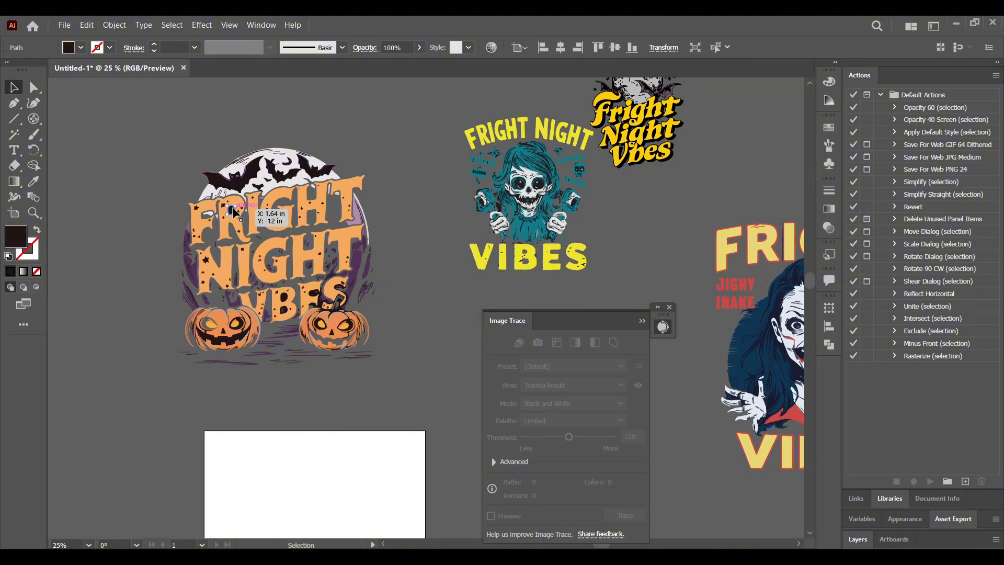
key(Delete)
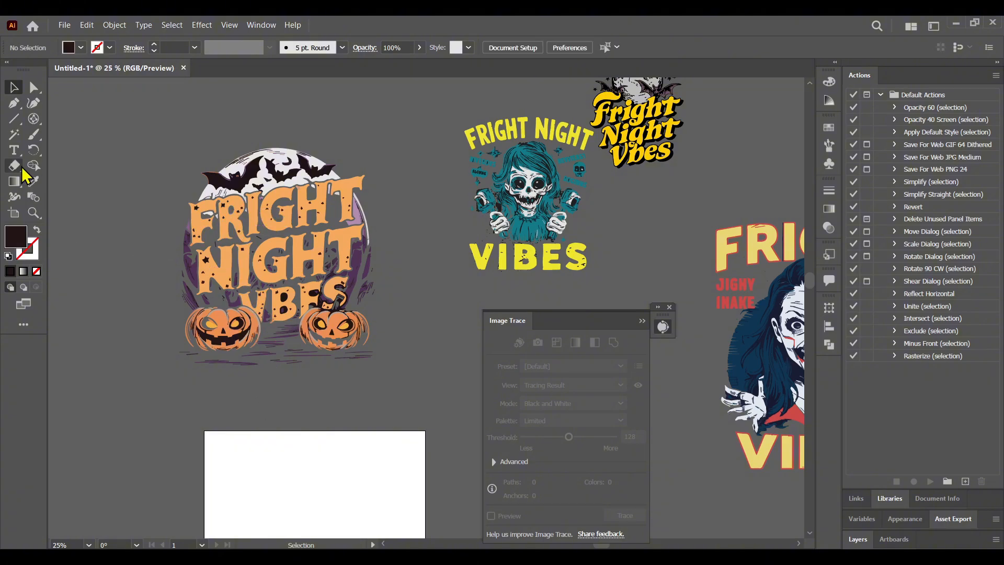
click(14, 135)
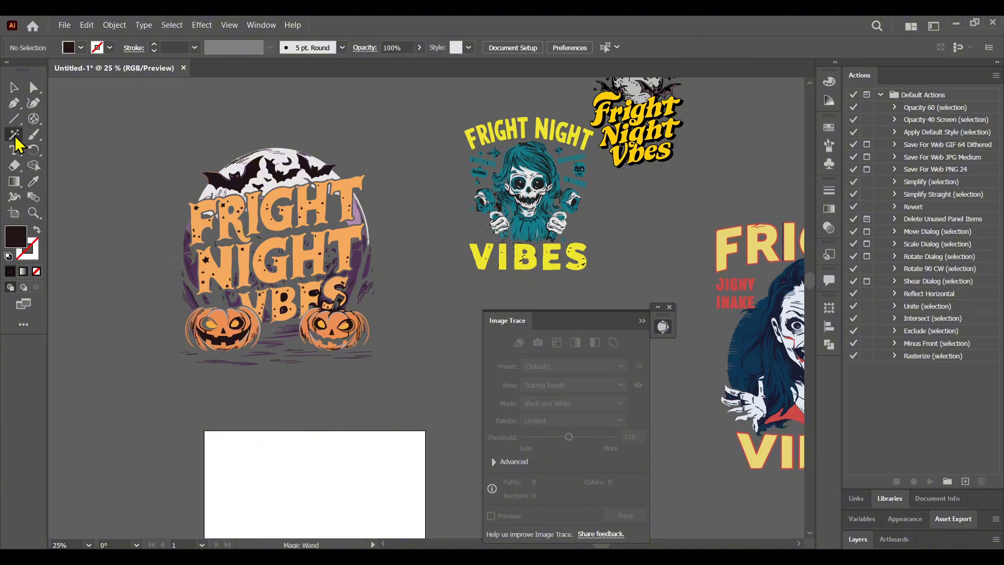
click(271, 216)
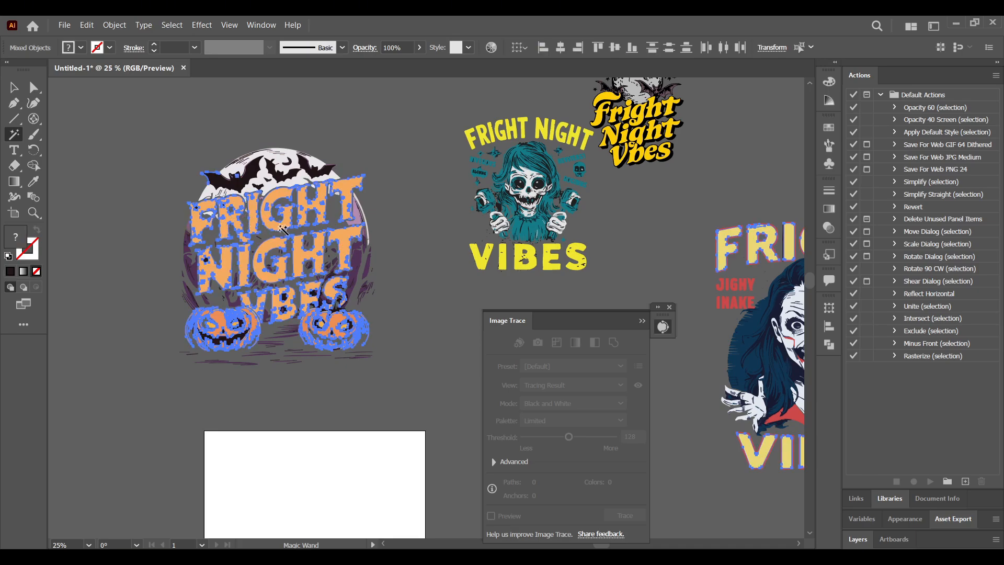
key(v)
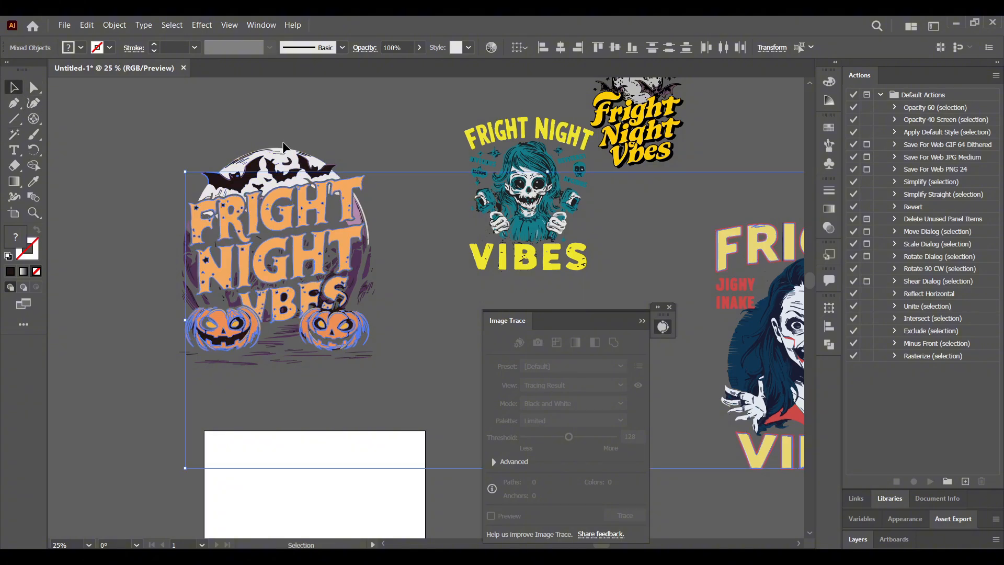
click(177, 137)
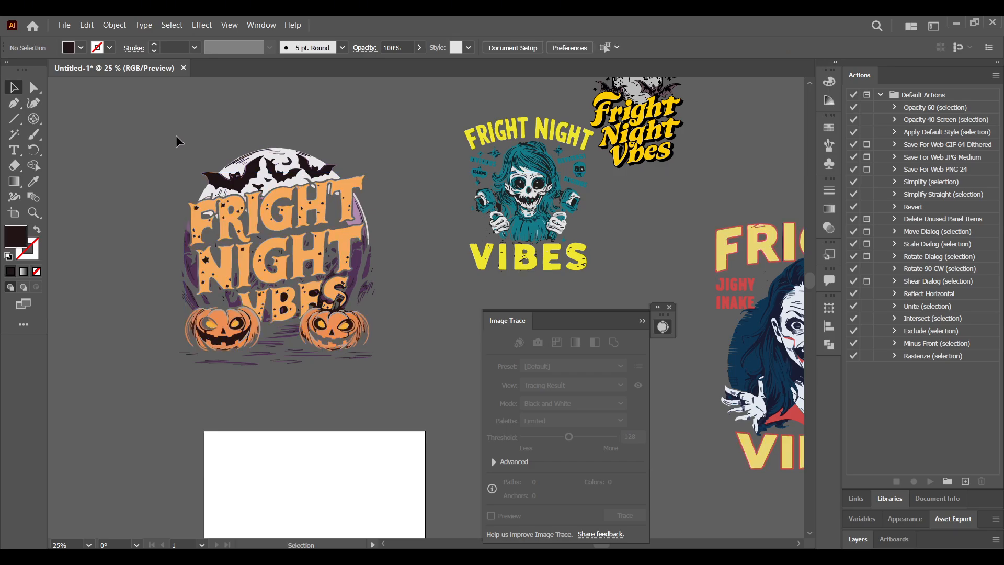
Group all parts of the pumpkin design and isolate the group for editing
click(383, 354)
key(a)
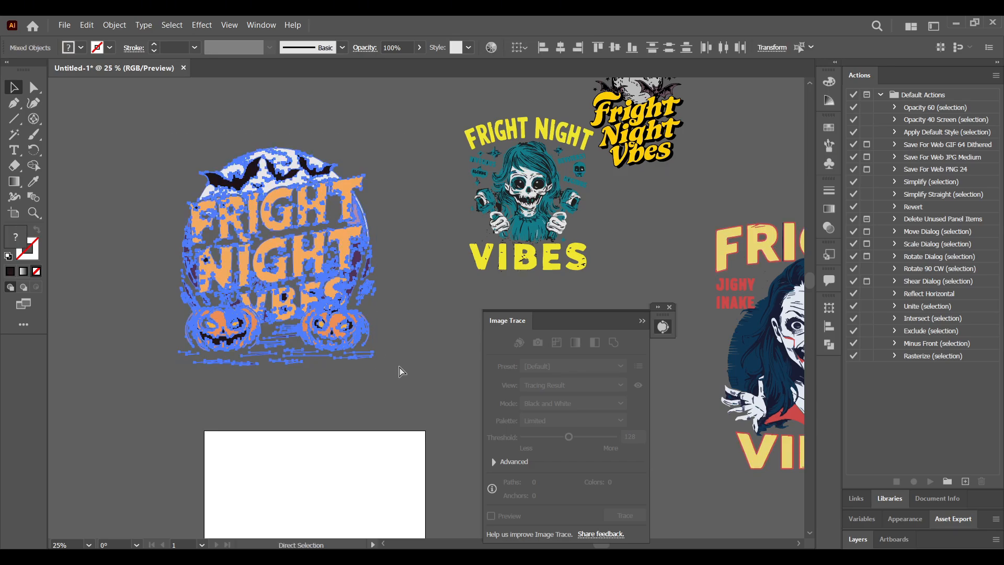
key(v)
right_click(317, 268)
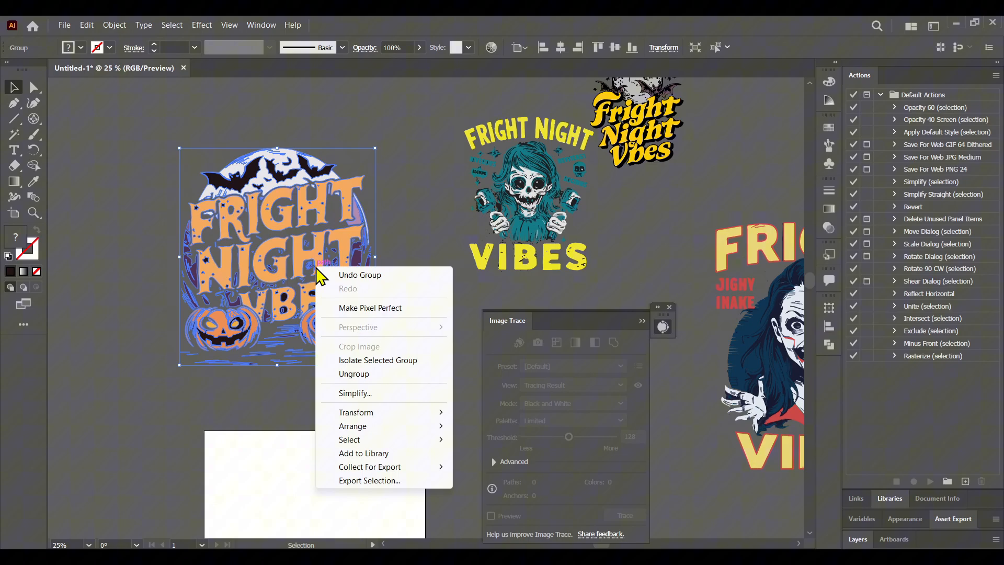
click(360, 361)
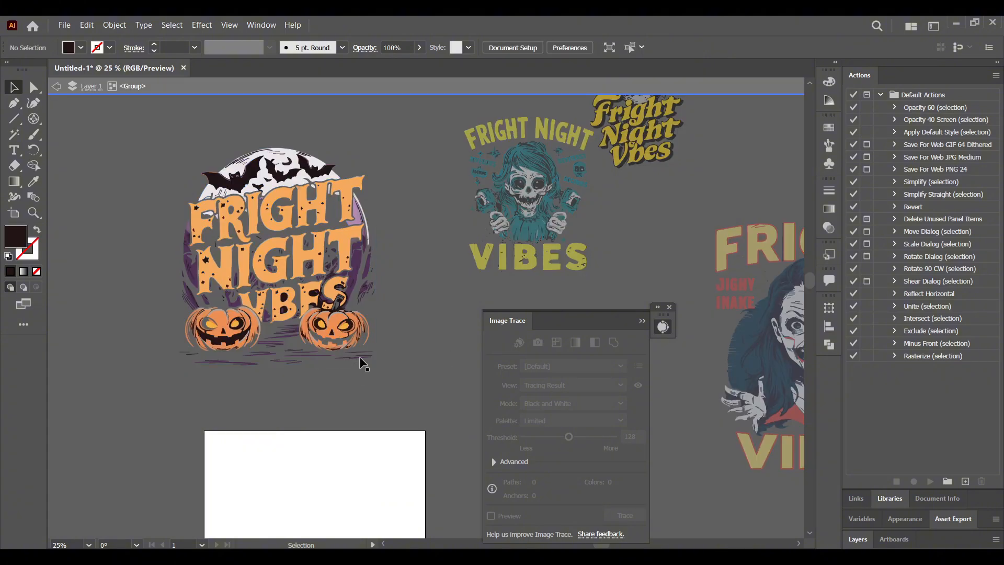
Select all orange areas of the lettering and pumpkins by matching color and recolor them to the flat lighter orange EAAF7A
click(14, 135)
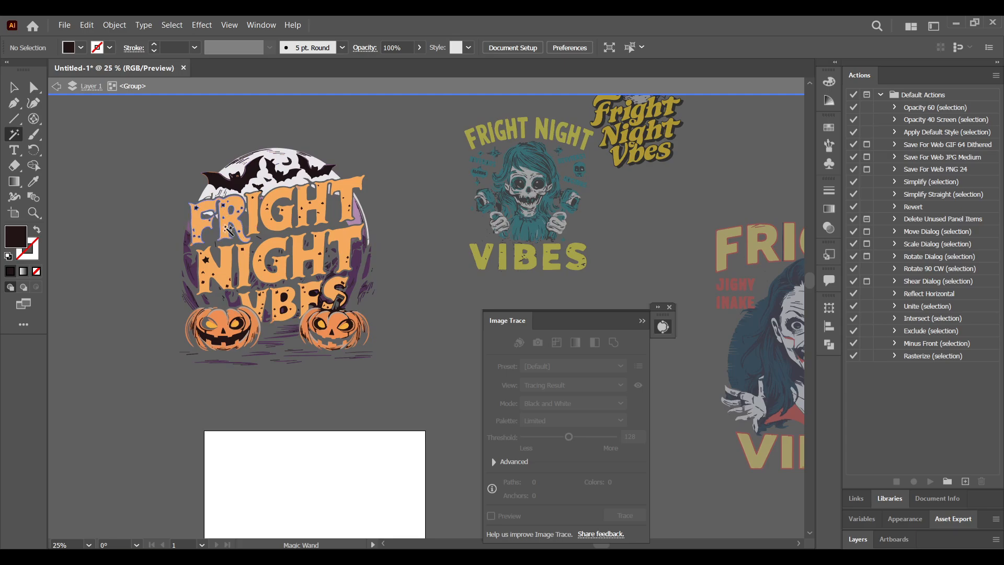
click(228, 227)
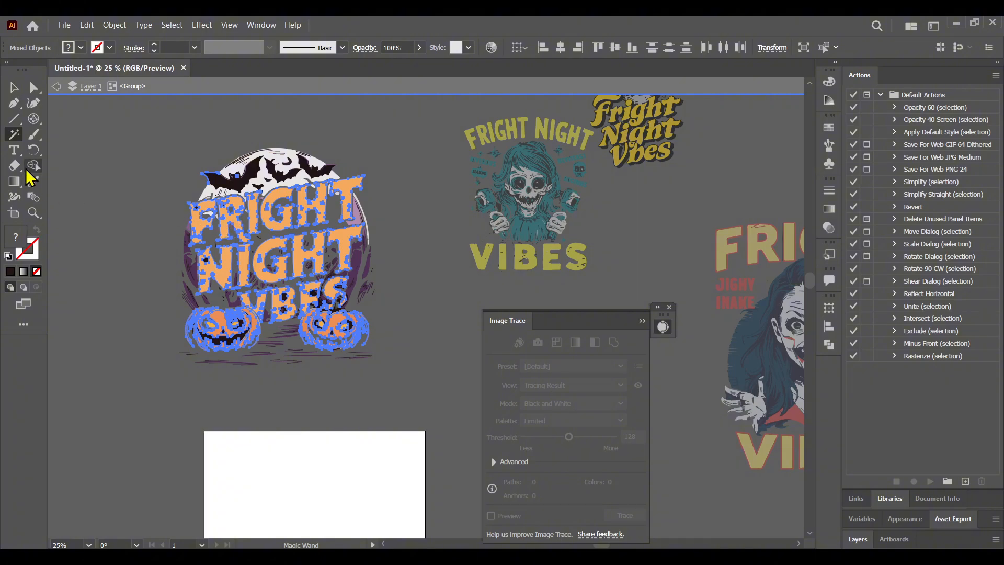
click(33, 182)
click(227, 213)
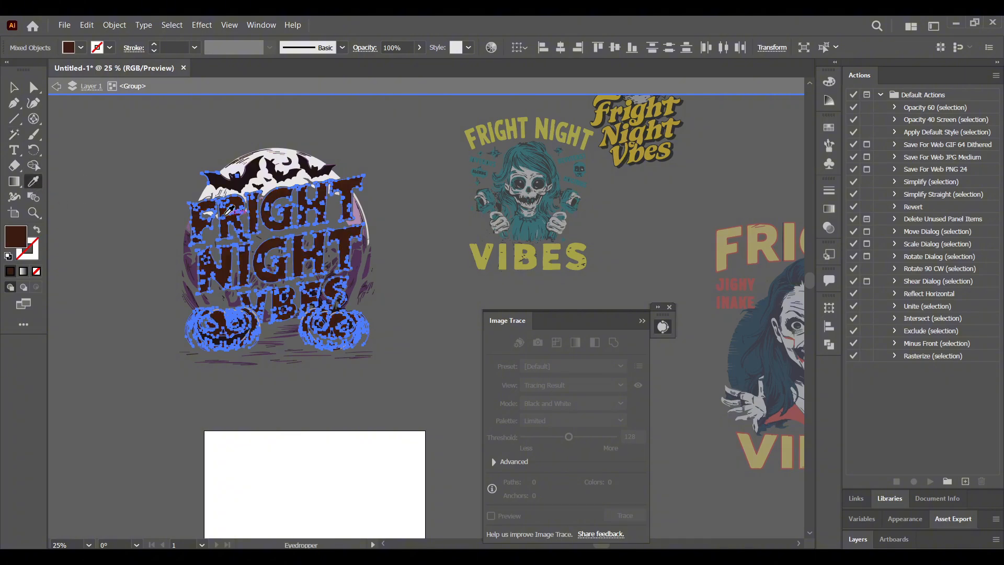
key(ctrl+z)
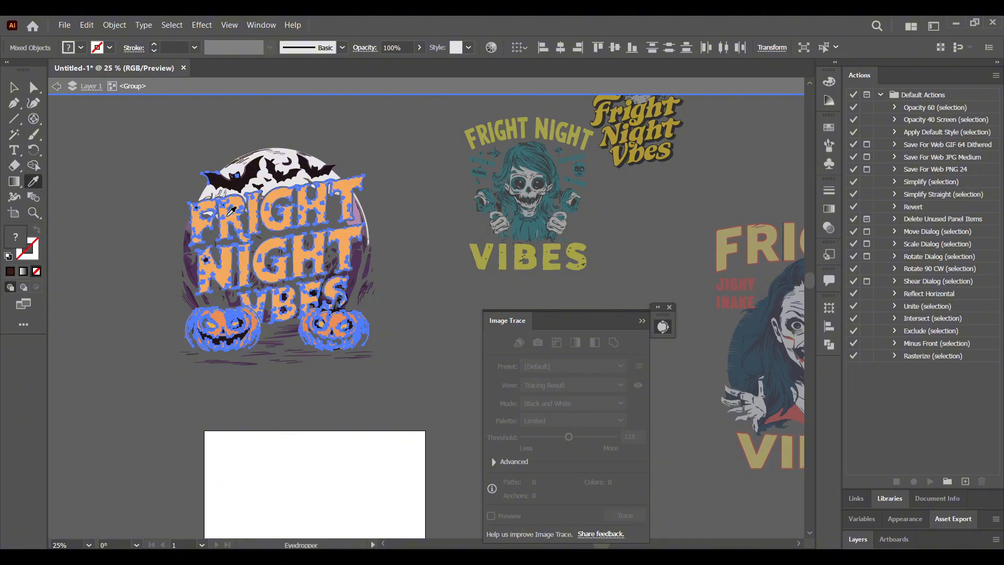
click(234, 222)
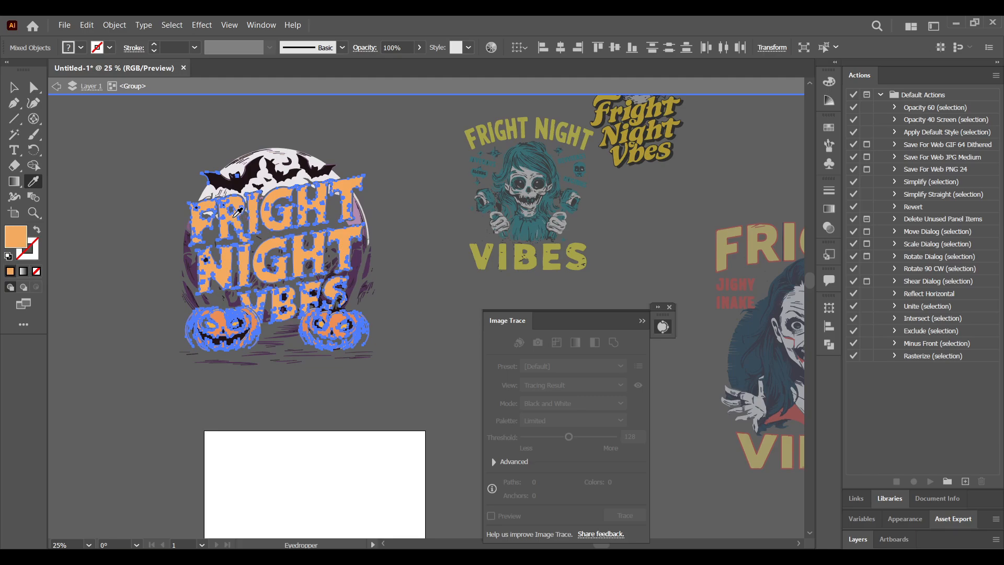
double_click(21, 240)
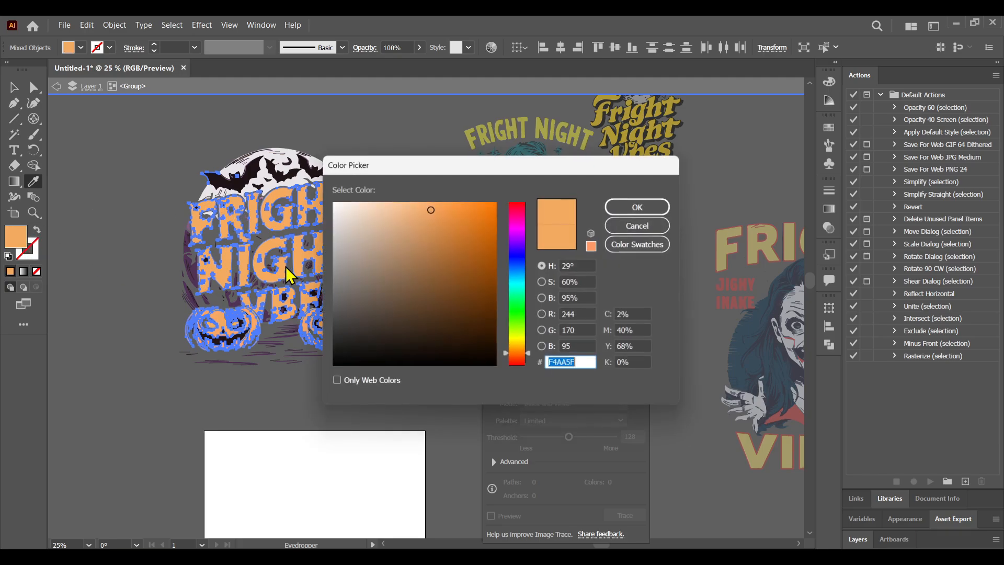
drag(416, 202, 411, 214)
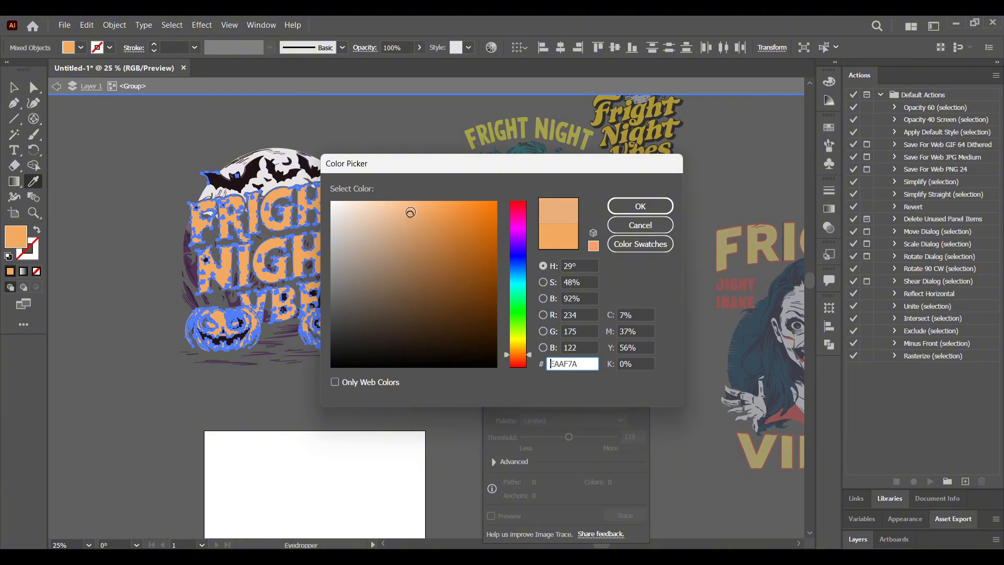
click(639, 205)
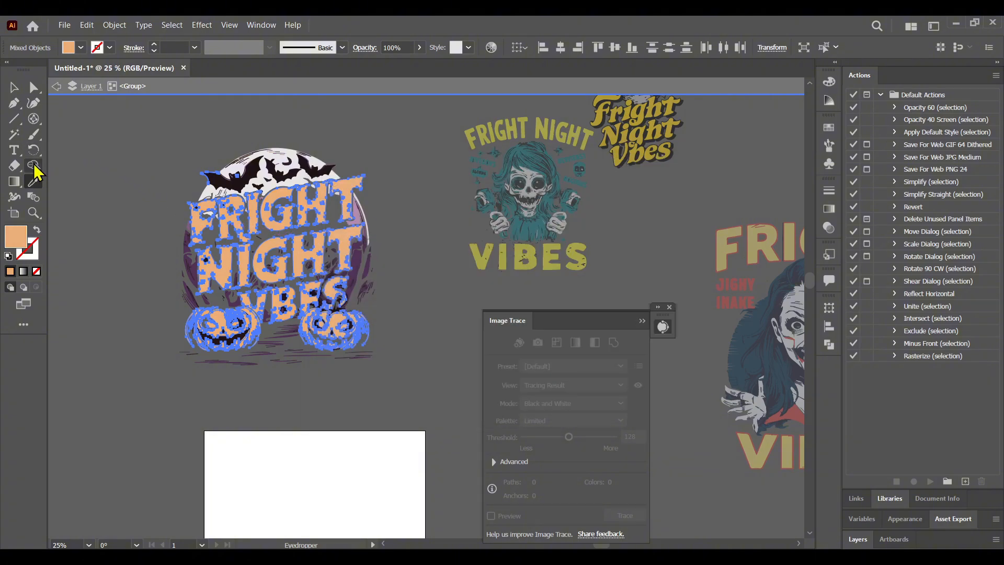
Select the moon's pale areas by matching color and unify them with the light gray sampled from the moon
click(14, 134)
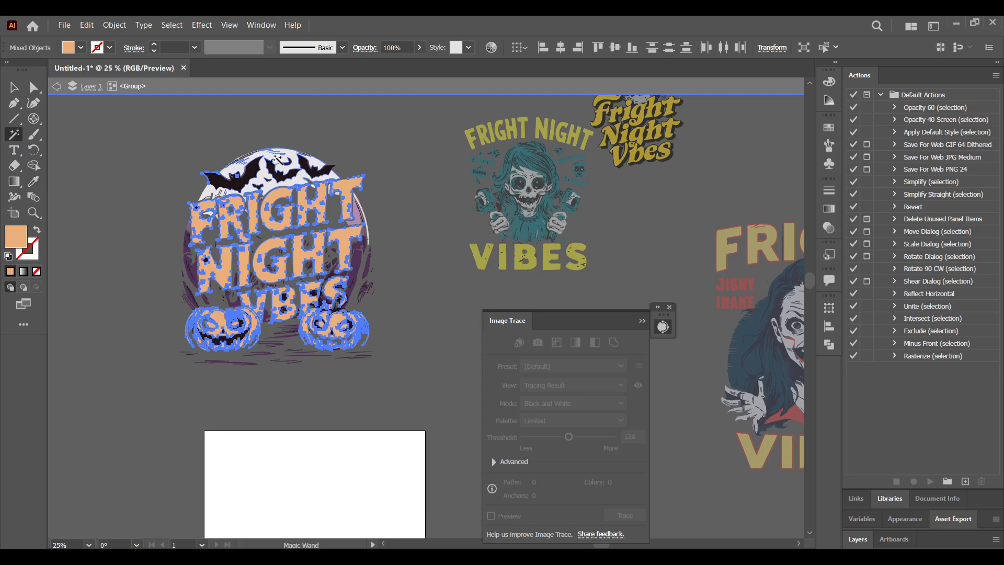
click(278, 159)
click(33, 181)
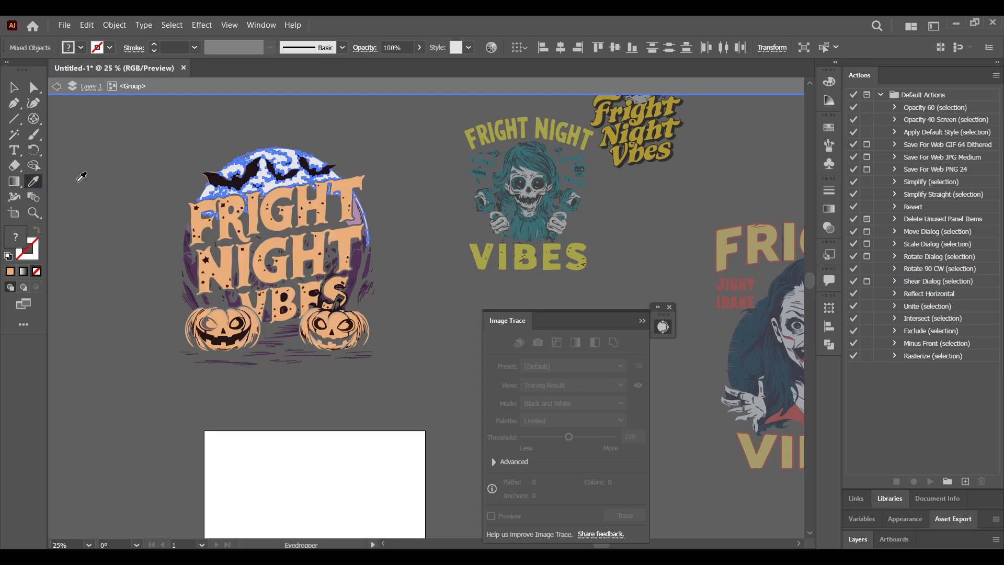
click(277, 152)
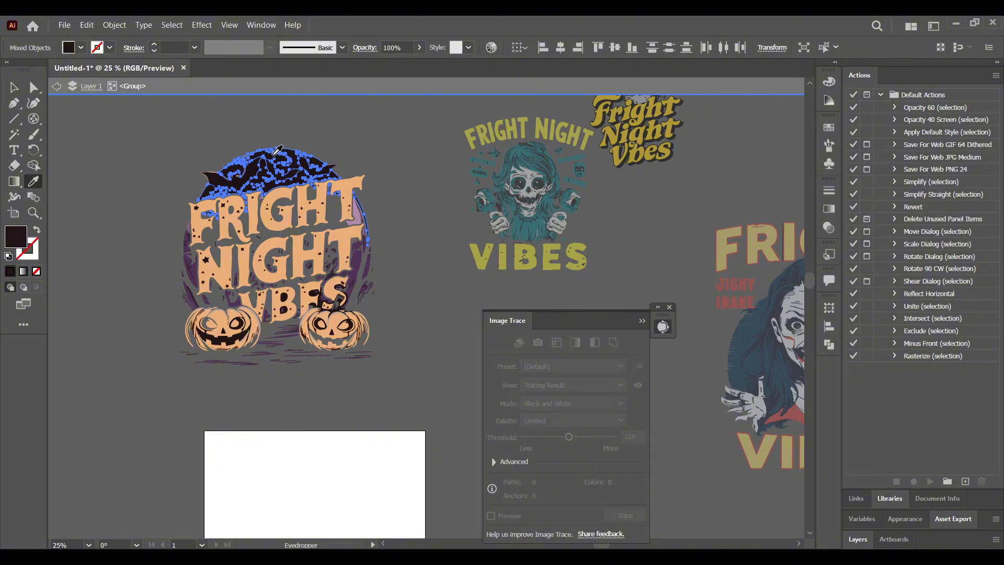
key(ctrl+z)
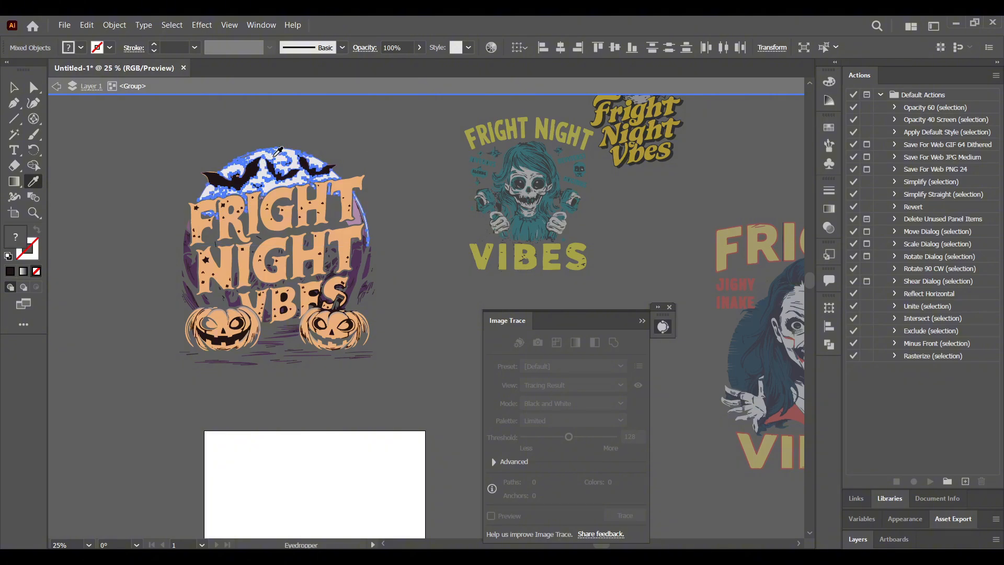
click(277, 152)
click(13, 87)
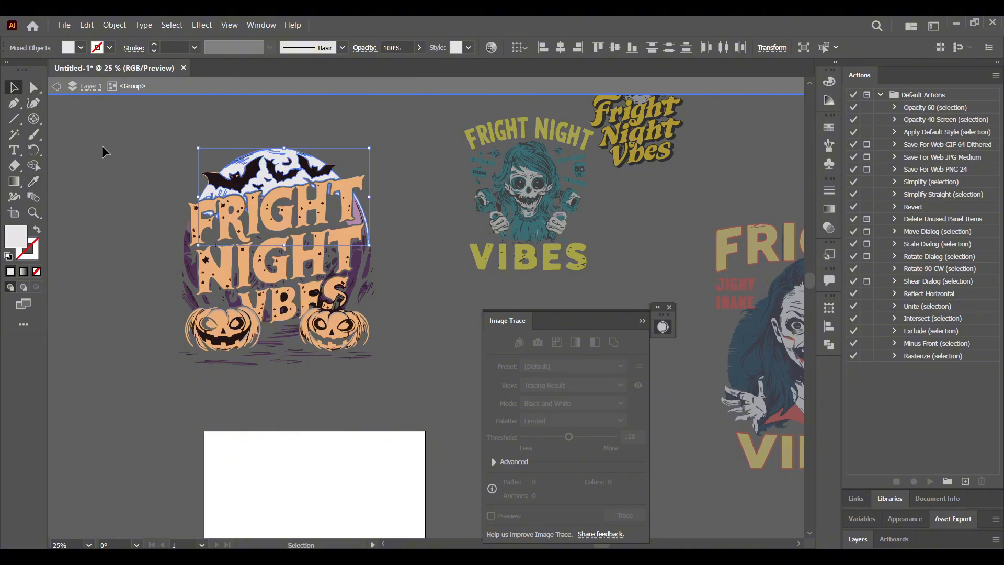
click(102, 145)
Select all dark areas of the pumpkin design by matching color and unify them with the near-black sampled from the bats
click(14, 137)
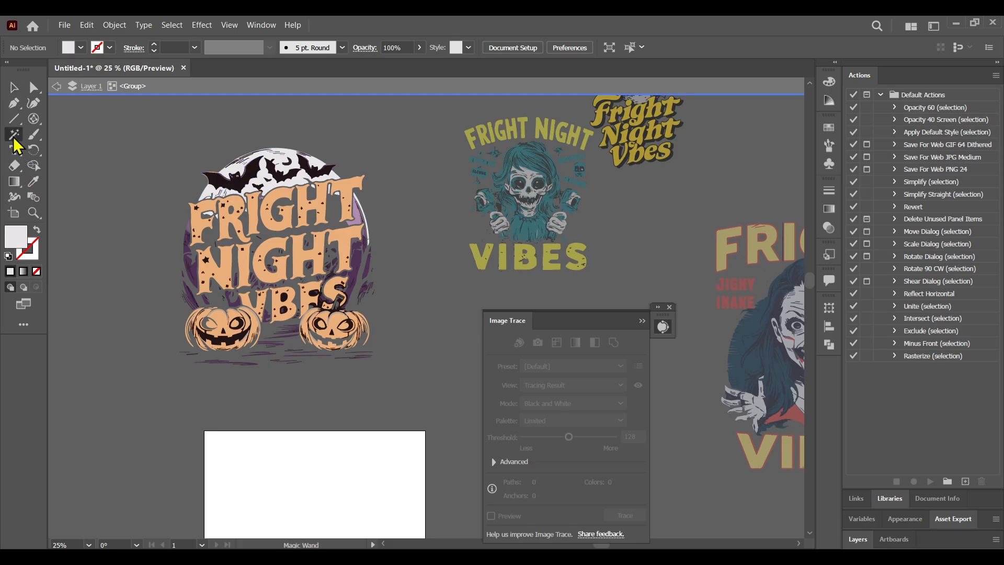
click(222, 183)
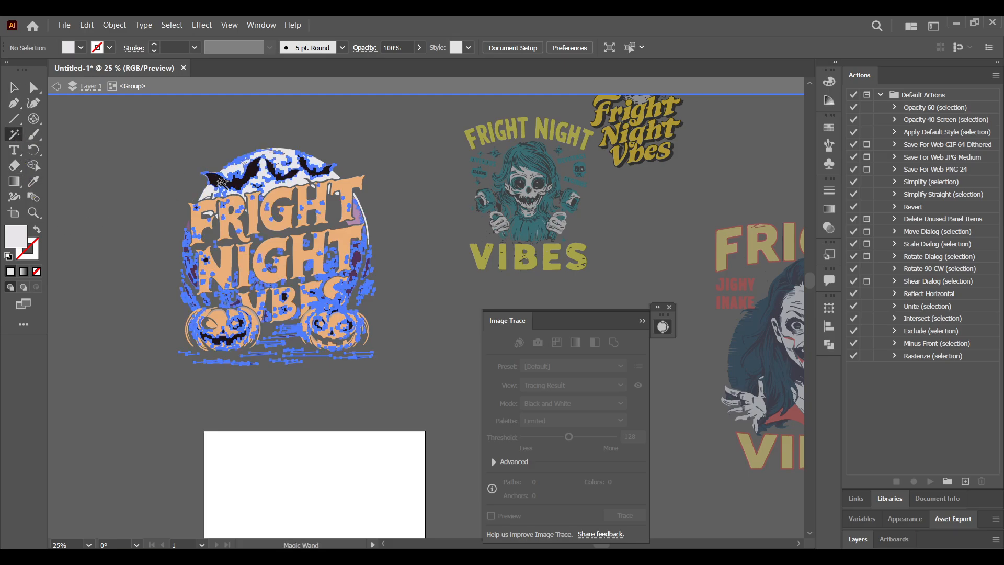
click(34, 182)
click(220, 176)
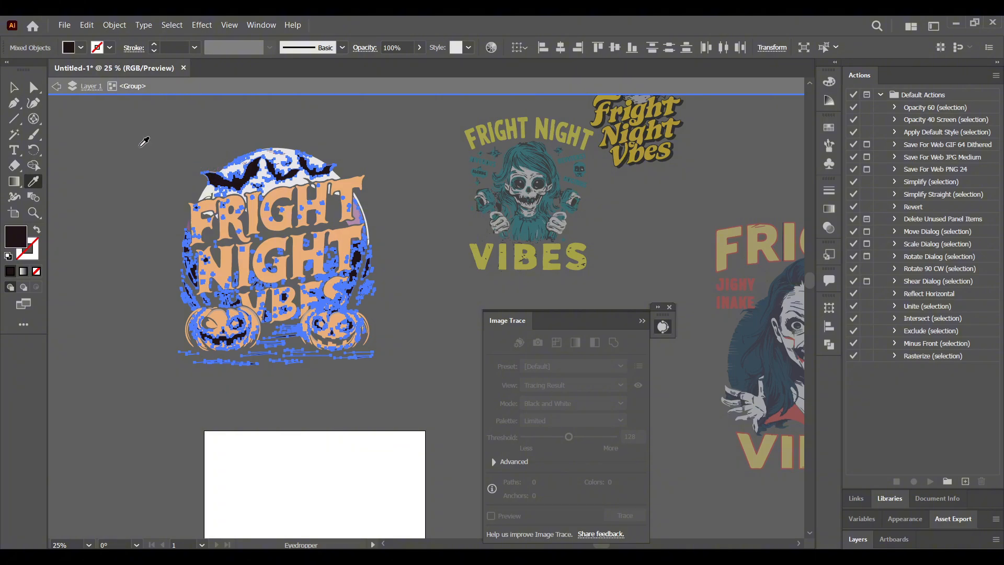
click(14, 87)
click(133, 194)
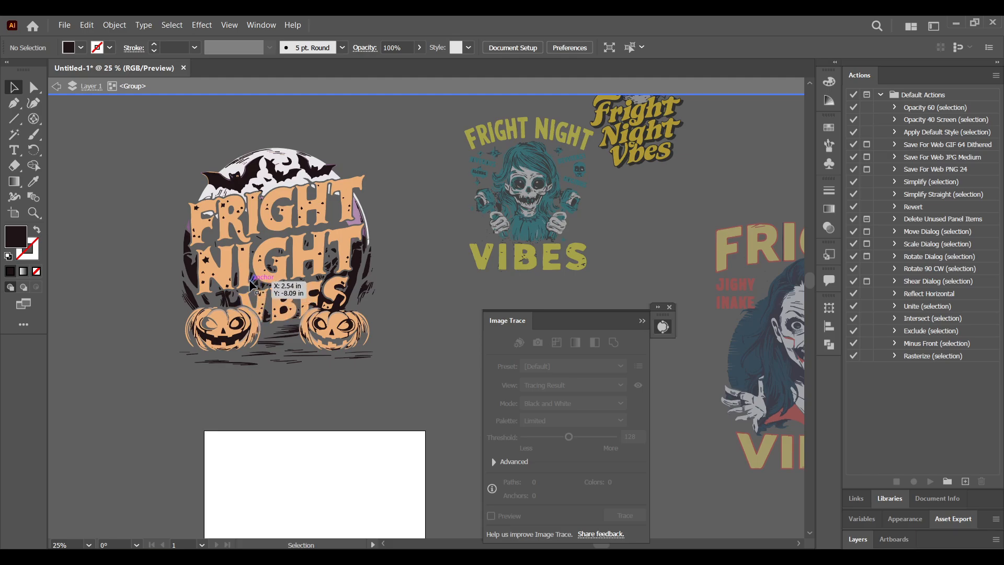
Exit isolation mode on the pumpkin design and close the Image Trace window
right_click(367, 188)
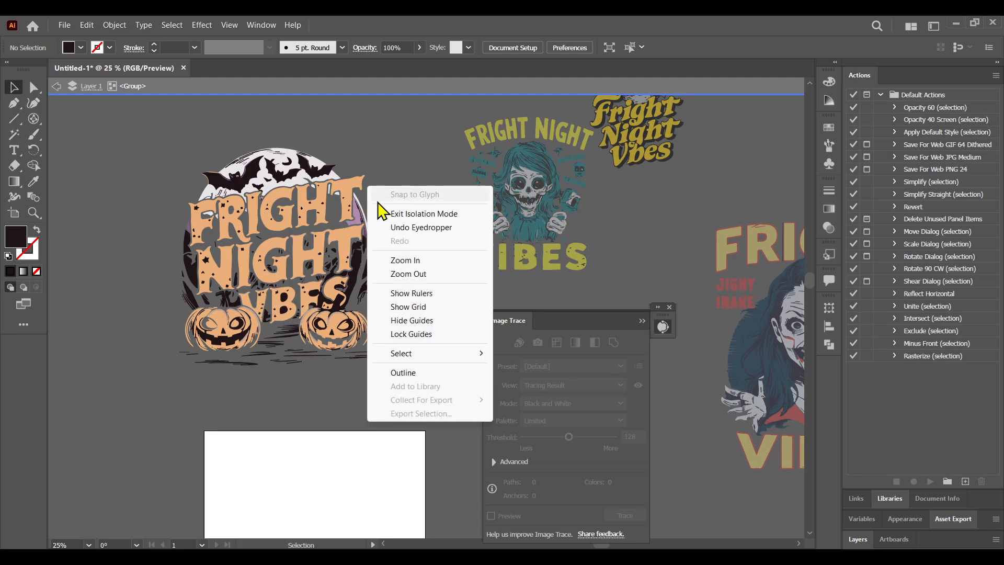
click(415, 214)
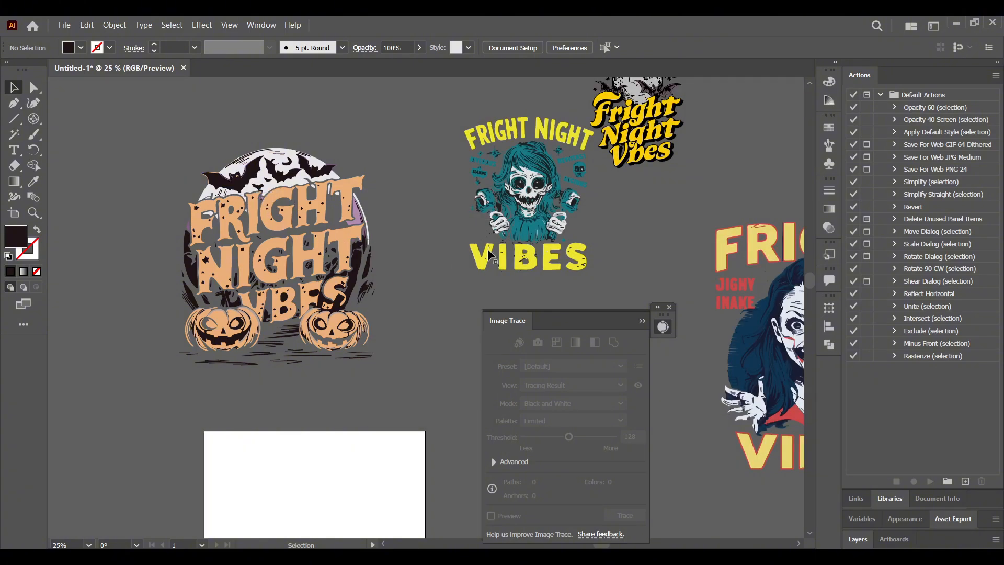
click(670, 307)
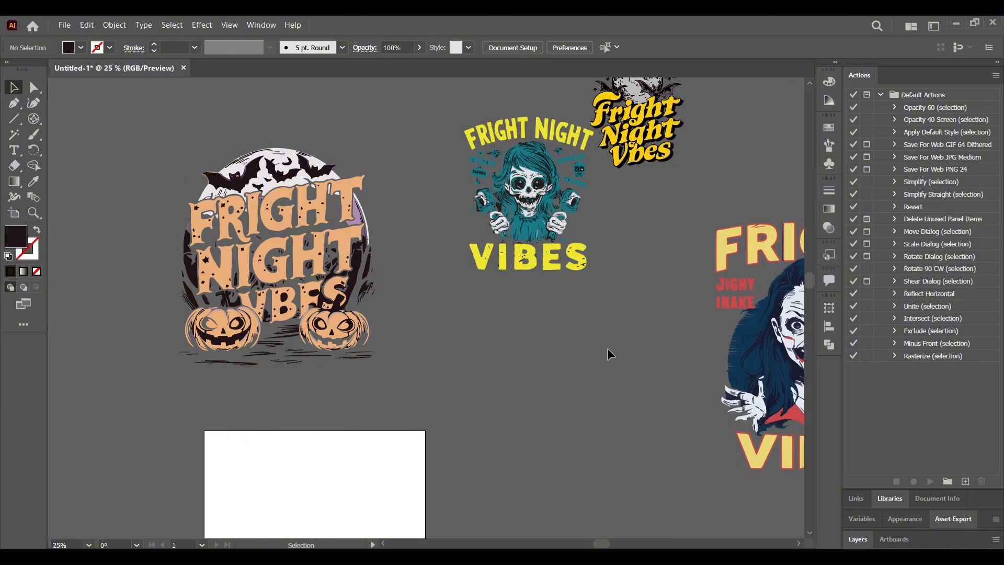
Move the woman, Fright Night Vbes lettering, skull and pumpkin designs into a compact arrangement on the empty canvas beside the artboard
key(ctrl+minus)
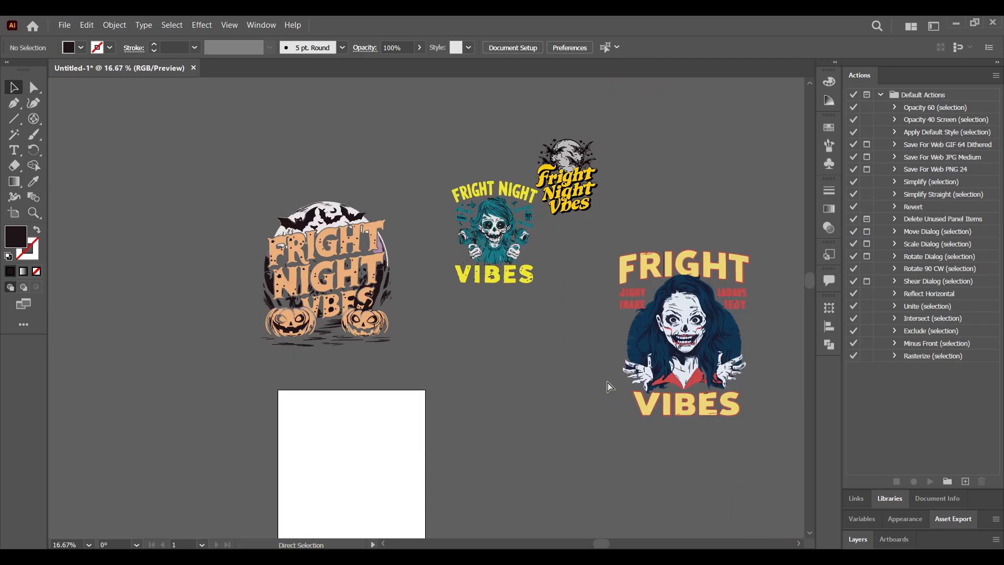
key(ctrl+minus)
key(ctrl+minus)
drag(578, 346, 629, 243)
drag(502, 230, 595, 340)
drag(455, 275, 492, 182)
drag(357, 259, 495, 242)
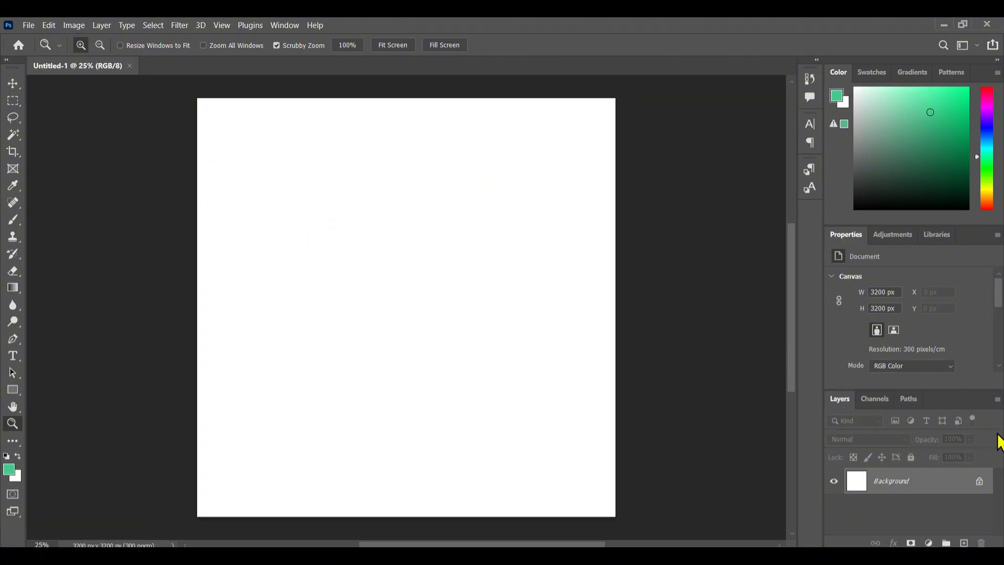
Unlock the Background layer of the new document and bring up the Downloads folder in File Explorer
click(980, 482)
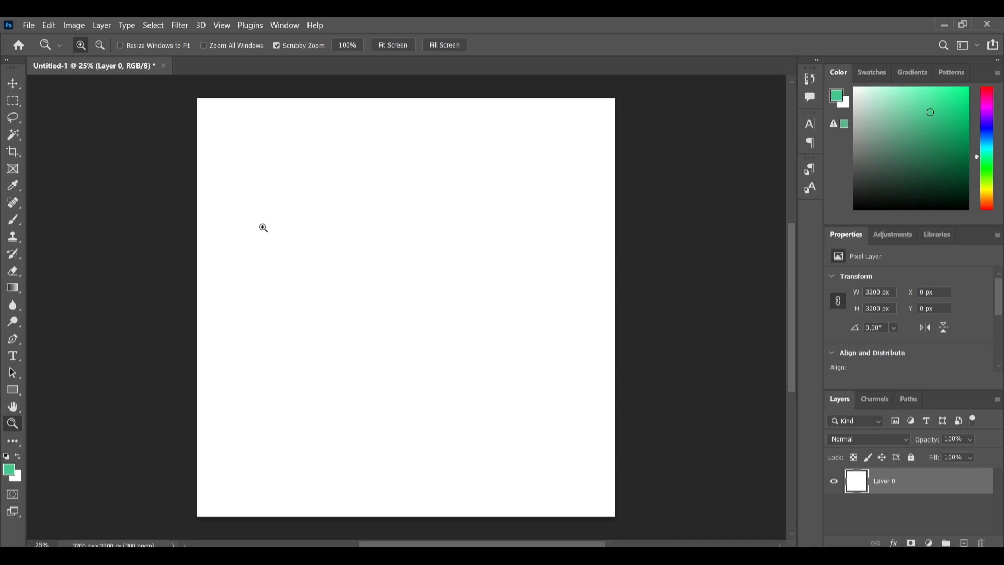
mouse_move(589, 555)
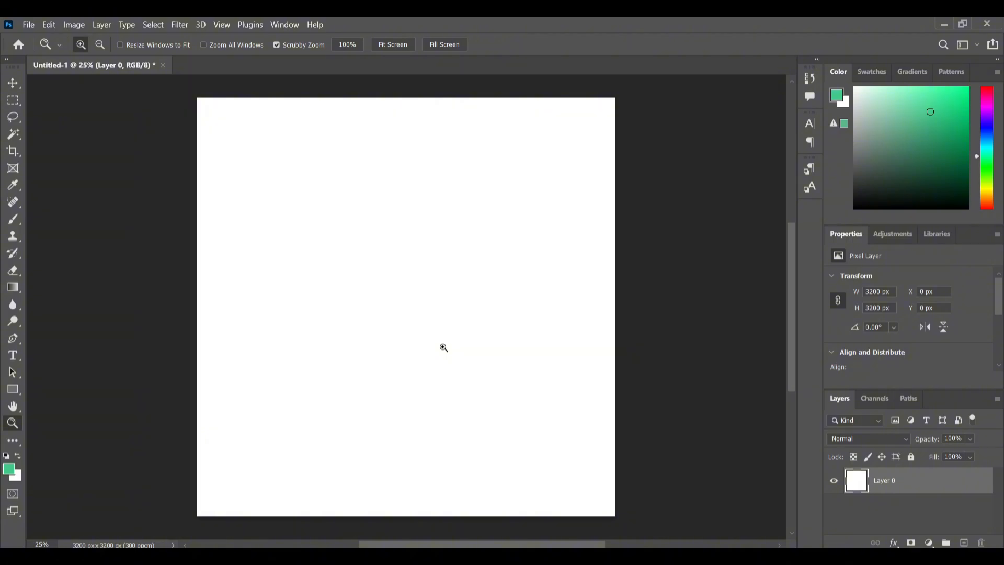
mouse_move(416, 555)
click(451, 516)
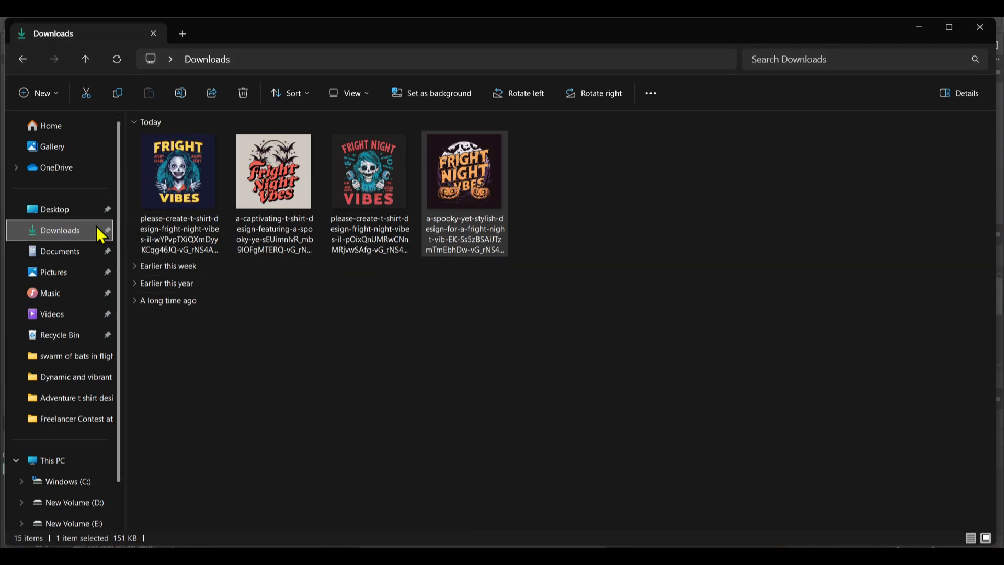
Expand the Earlier this year group in the Downloads folder to find the white T-shirt mockup images
click(136, 267)
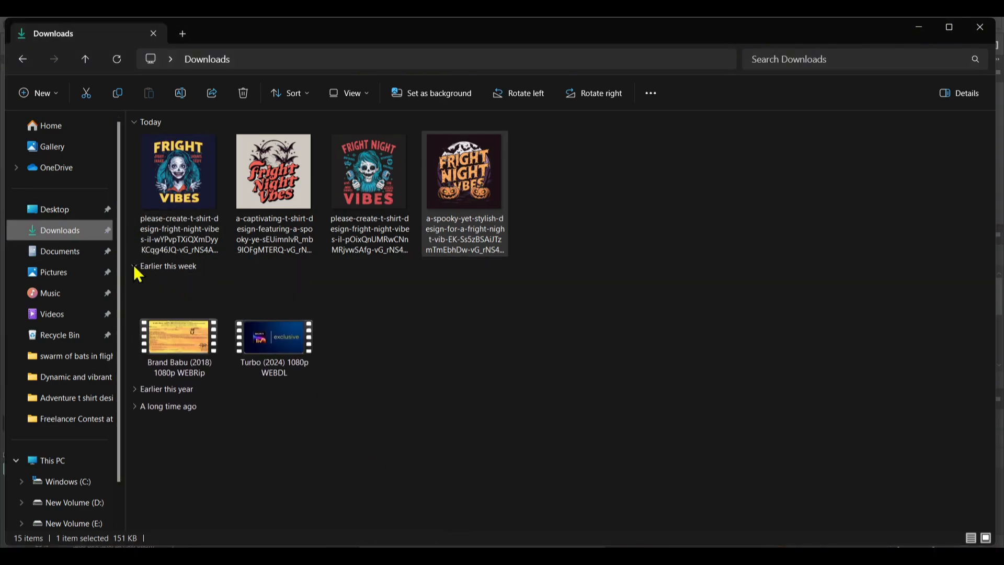
click(137, 265)
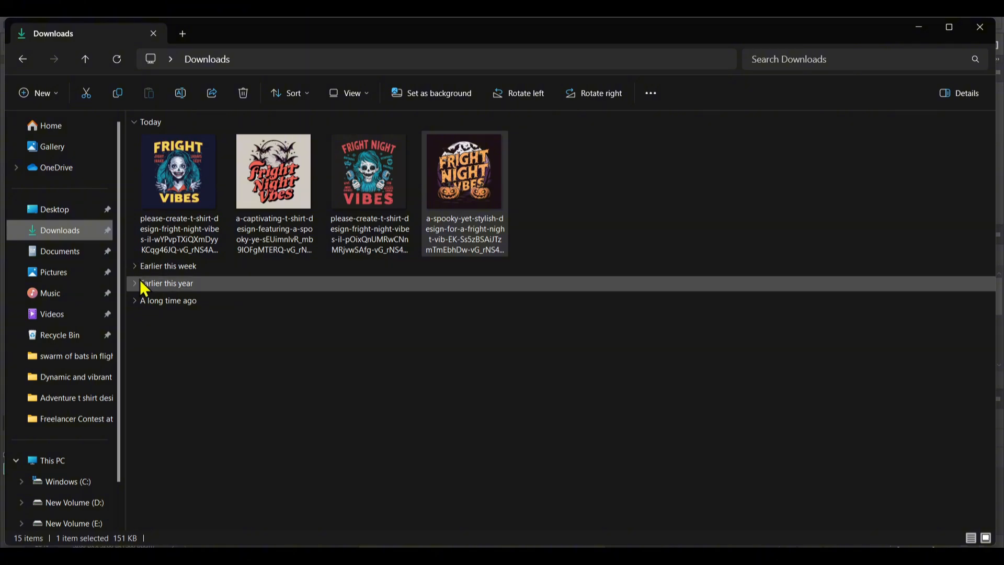
click(137, 285)
click(134, 287)
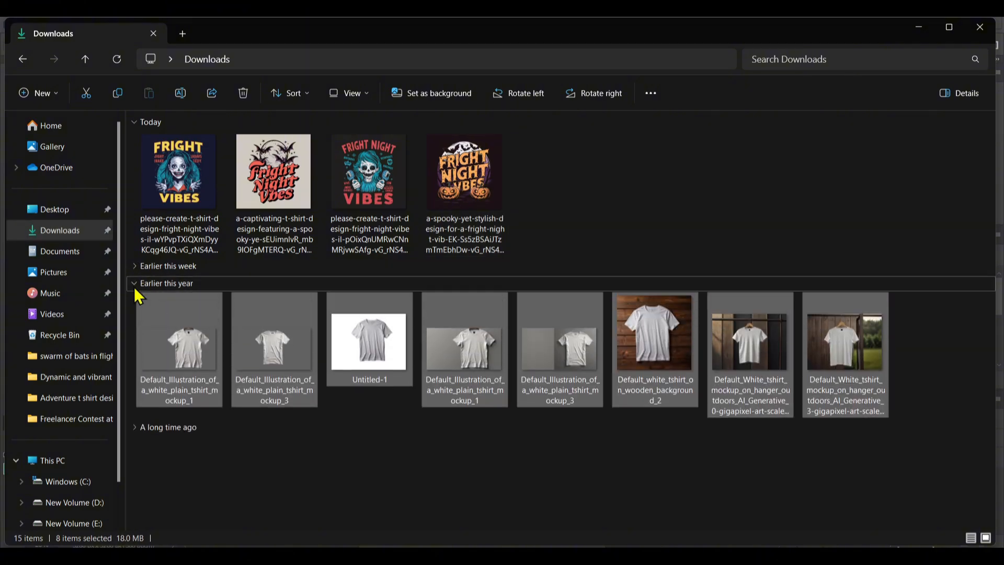
click(294, 451)
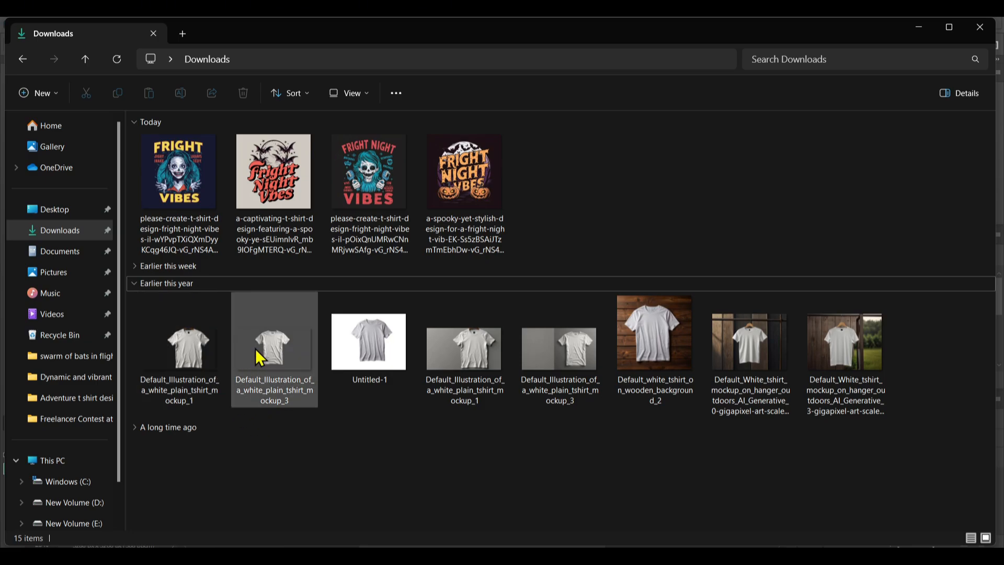
Place Default_Illustration_of_a_white_plain_tshirt_mockup_3 in the Photoshop document, enlarge the shirt to about 2185 × 2114 px and center it on the canvas
drag(255, 348, 411, 276)
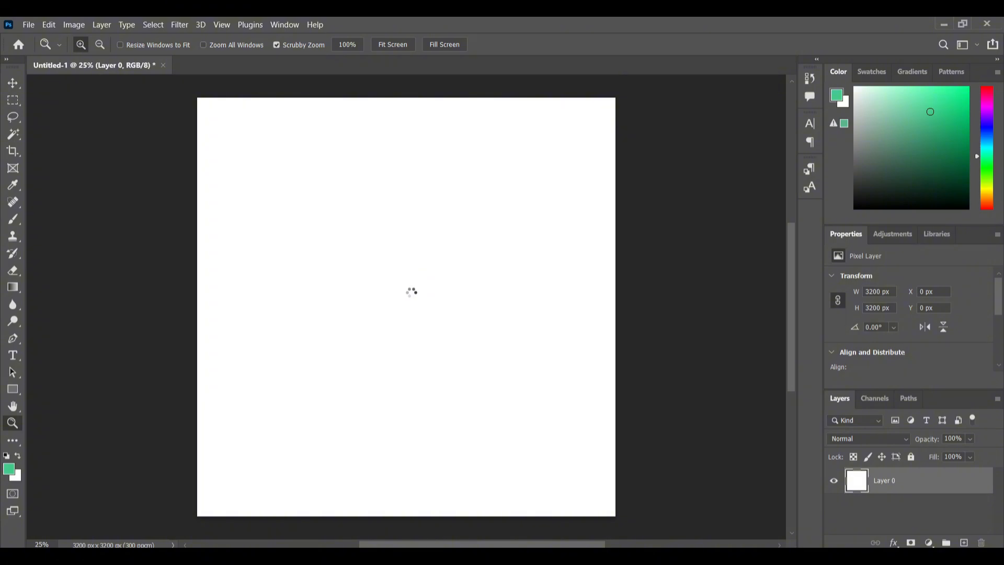
drag(425, 284, 387, 119)
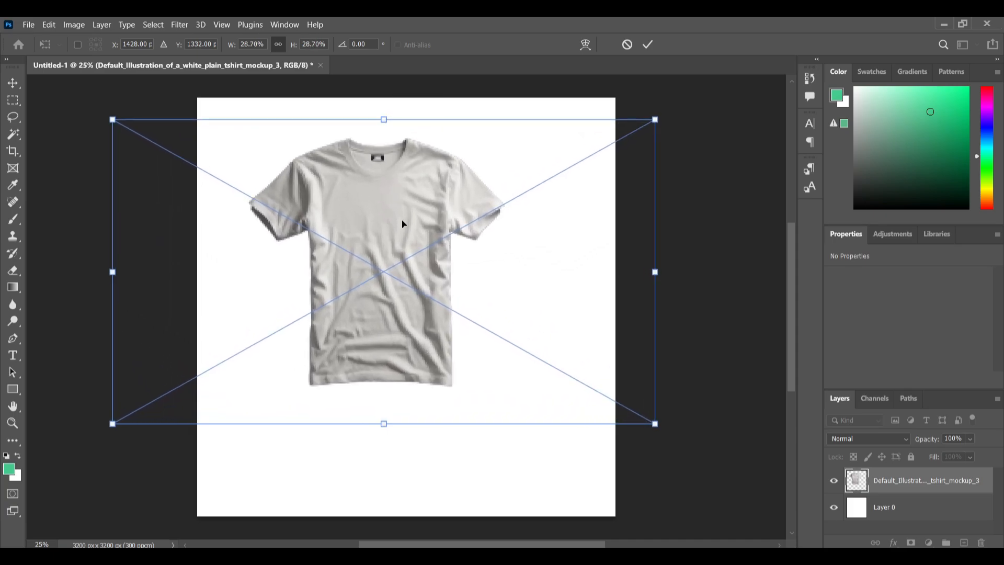
drag(399, 224, 408, 357)
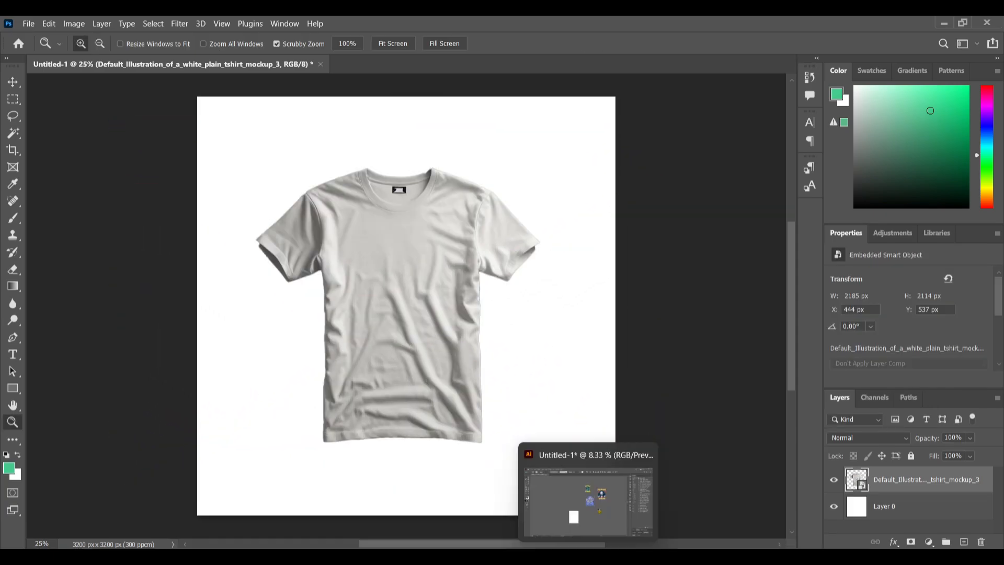
Switch to Illustrator and bring the Fright Vibes woman design into the Photoshop document over the shirt mockup
click(586, 556)
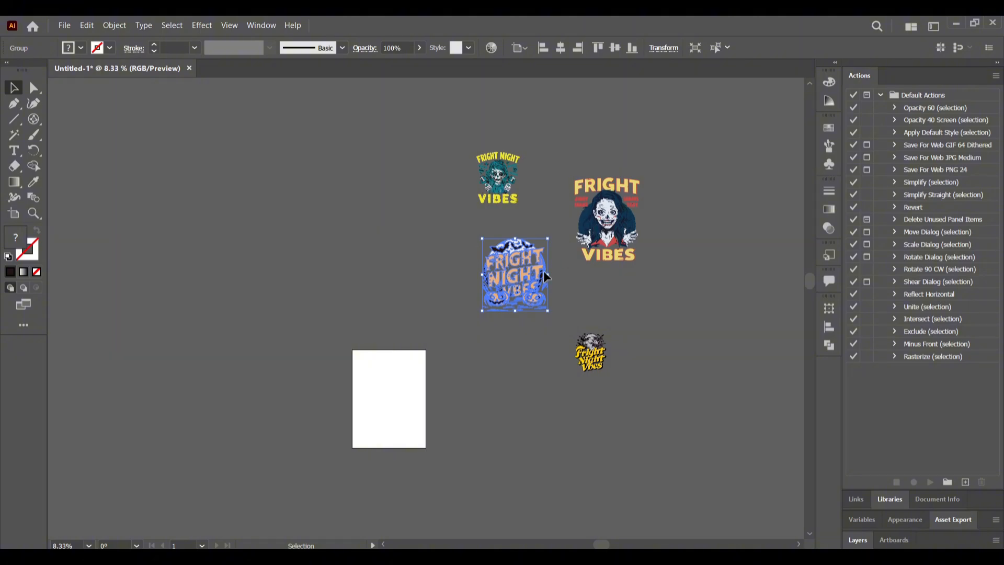
click(598, 224)
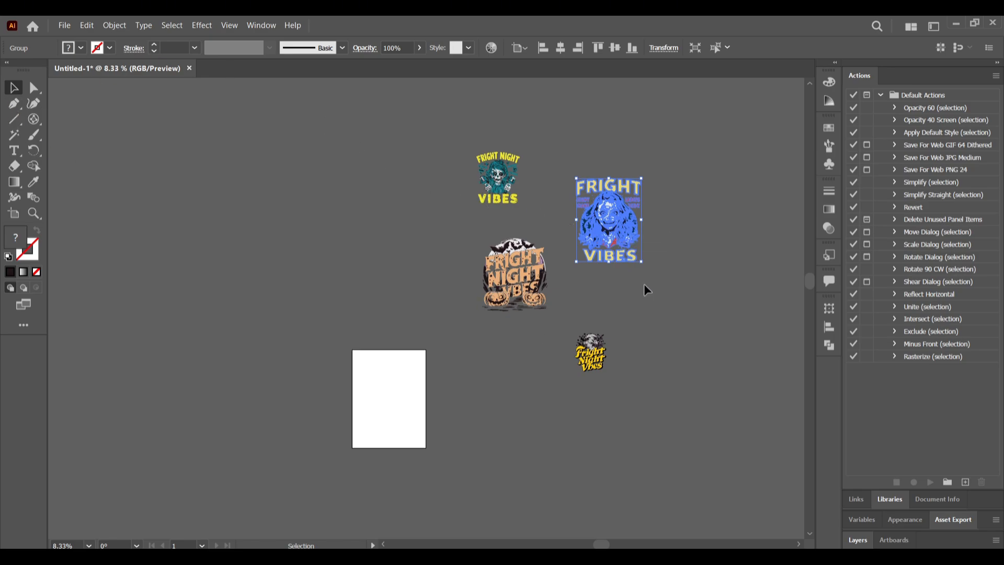
drag(617, 224, 381, 302)
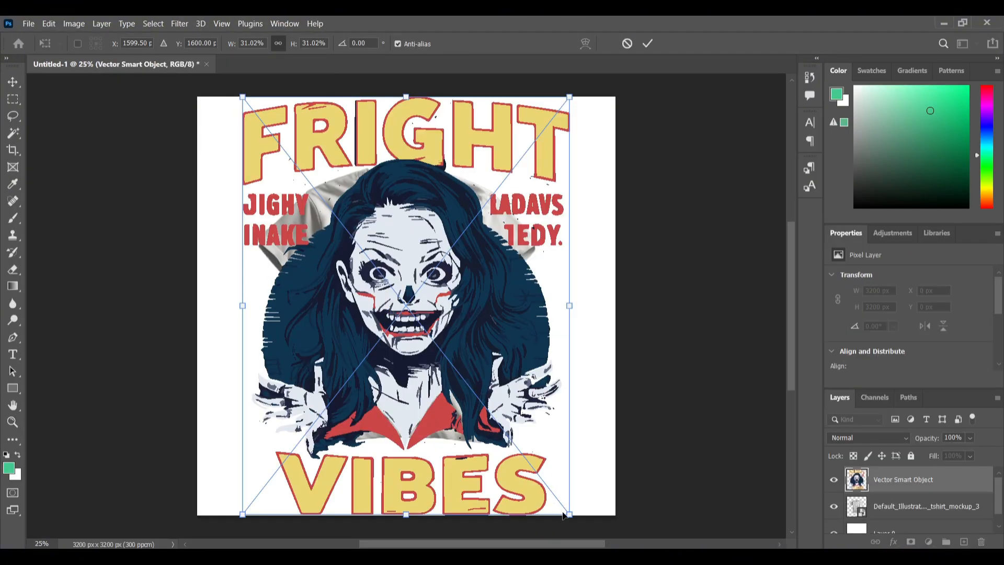
Scale the placed woman design down to about 8.32% and position it on the shirt's front
drag(564, 516, 356, 242)
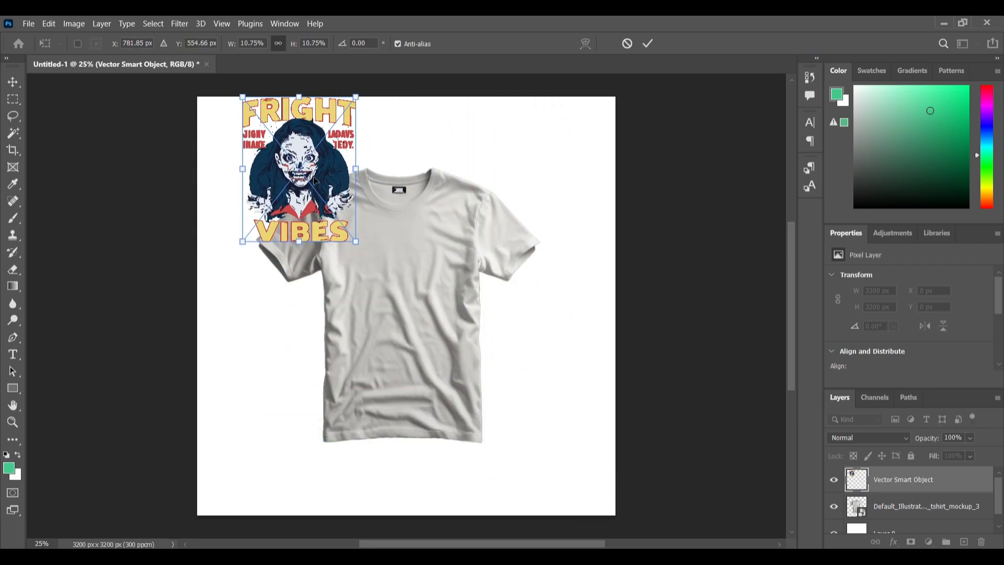
drag(315, 180, 411, 317)
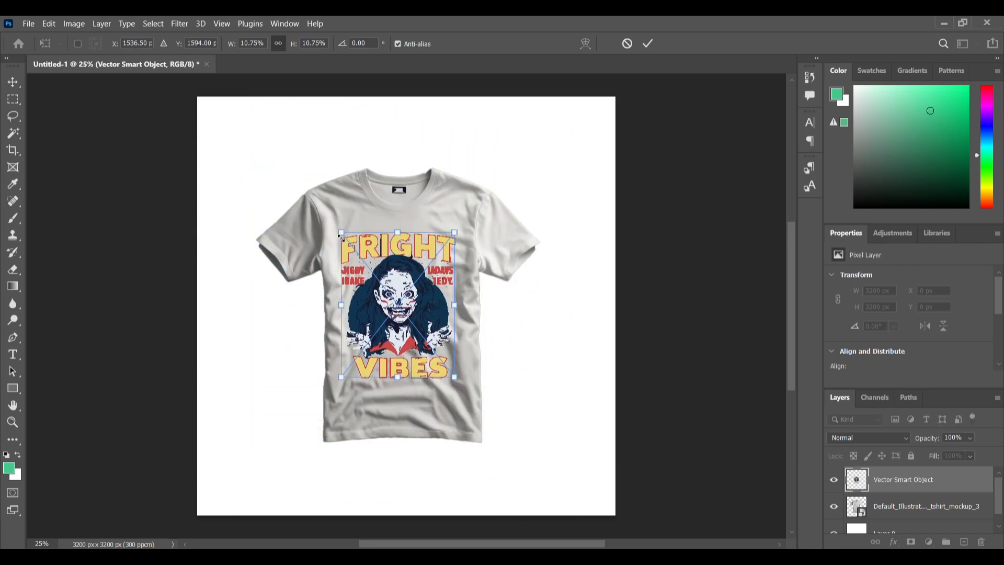
drag(341, 236, 367, 268)
drag(410, 314, 404, 297)
Nudge the woman design sideways to X 1552 px so it sits centered below the collar, and commit the placement
key(Left)
key(Left)
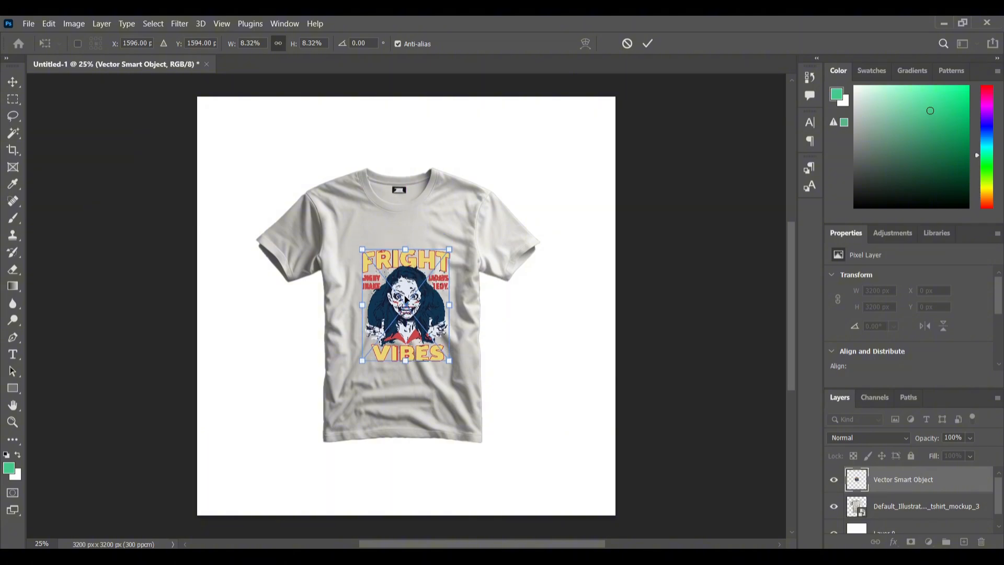
key(Left)
key(Left)
key(Left)
key(Left)
key(Left)
key(Left)
key(Left)
key(Left)
key(Left)
key(Left)
key(Left)
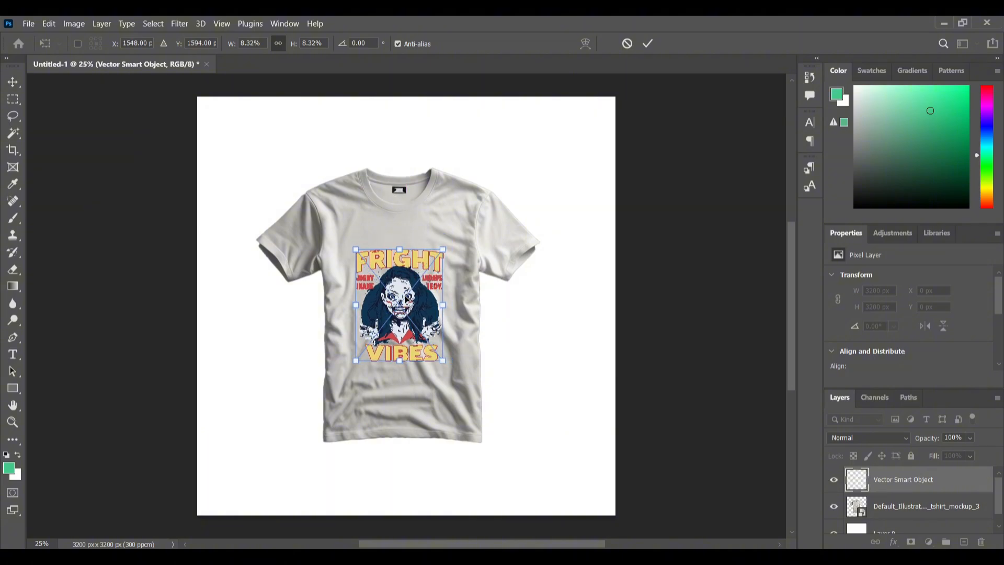
key(Right)
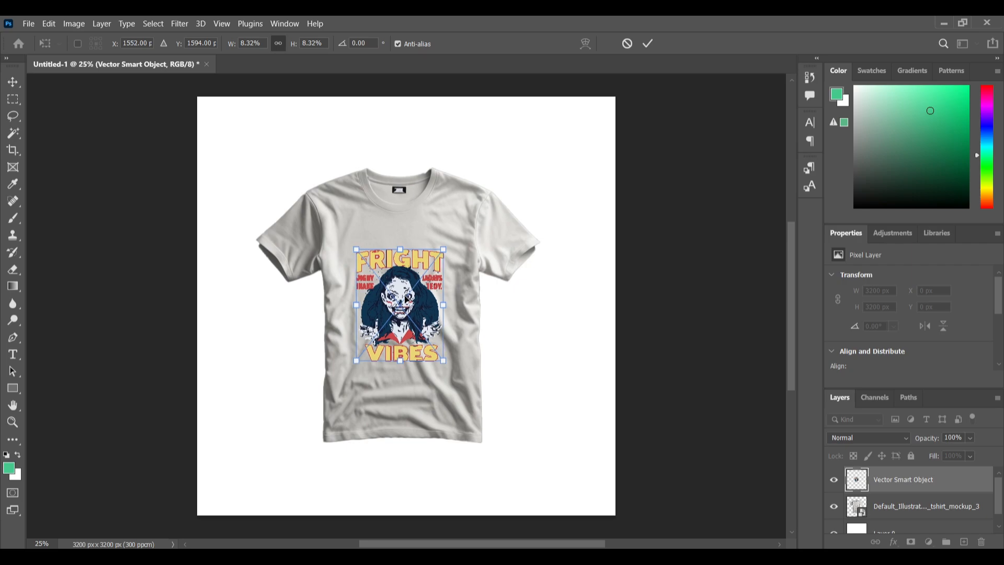
click(653, 46)
Set the woman design layer's blend mode to Multiply
key(z)
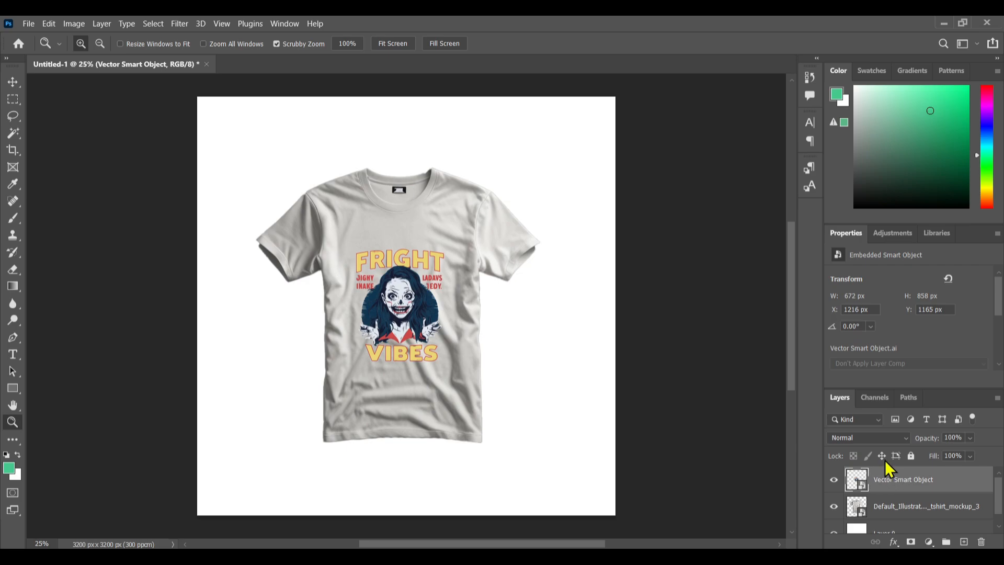
click(875, 436)
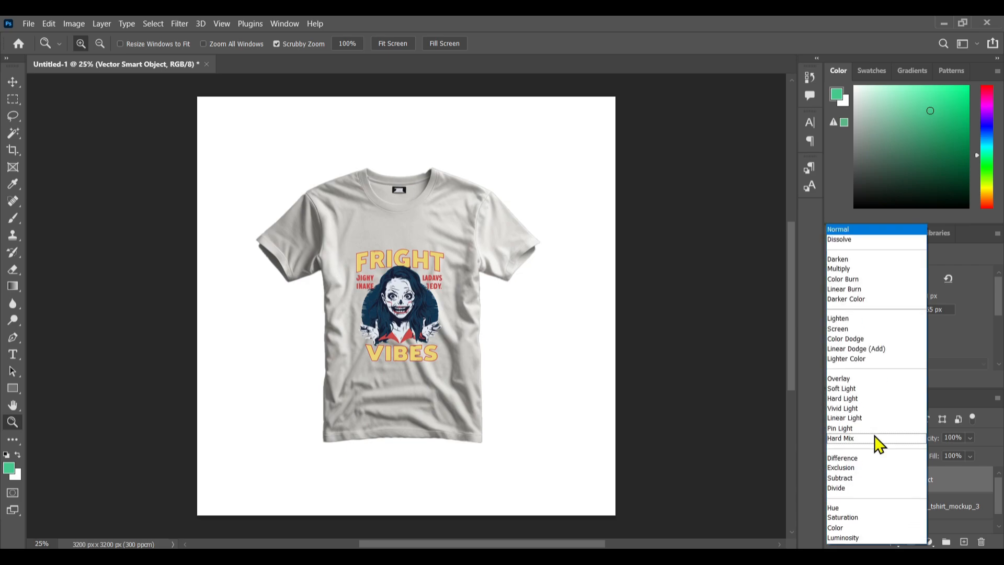
click(839, 270)
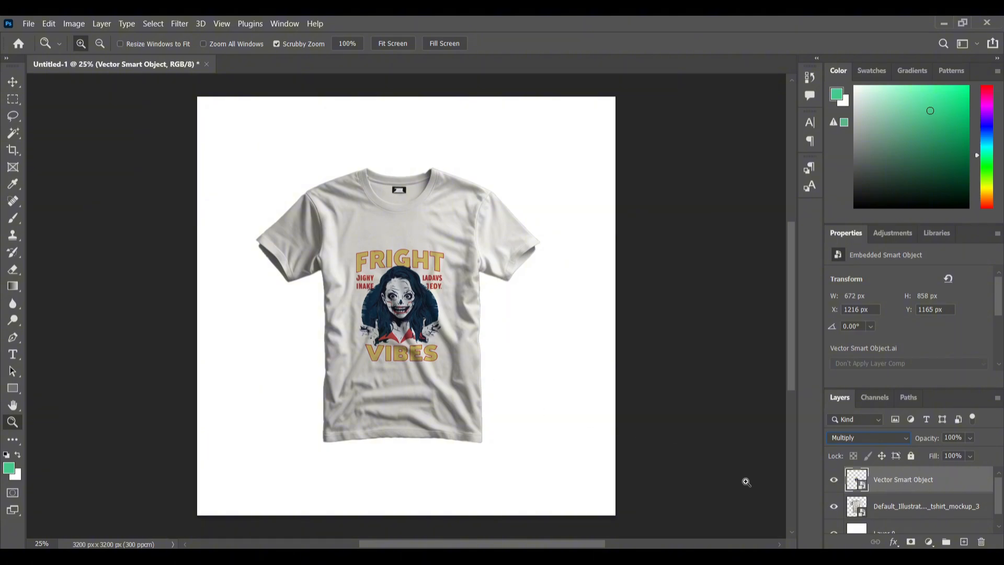
Select the woman design, shirt mockup and white background layers and put them into one group
scroll(890, 493, down, 1)
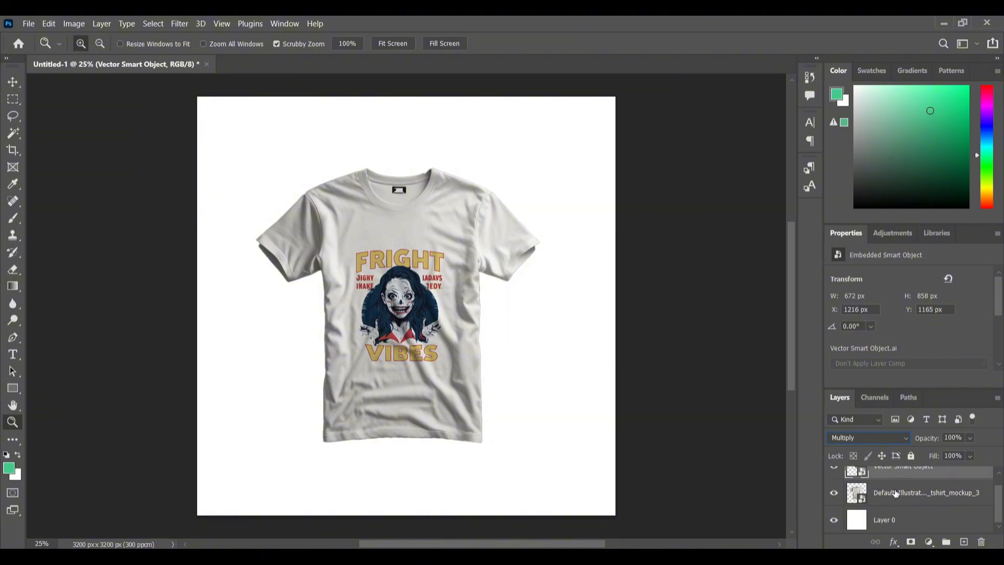
click(914, 520)
click(915, 498)
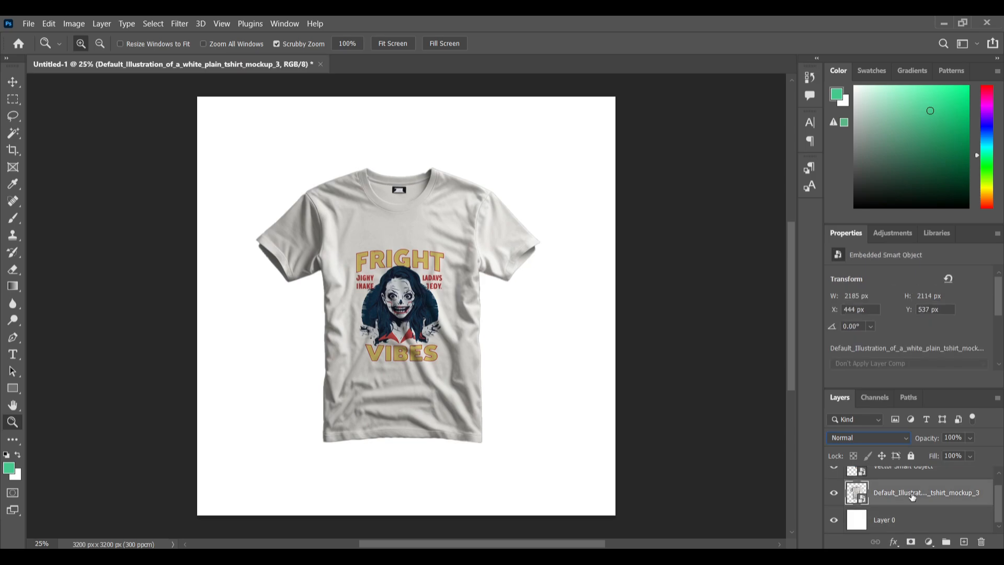
click(906, 524)
shift+click(900, 497)
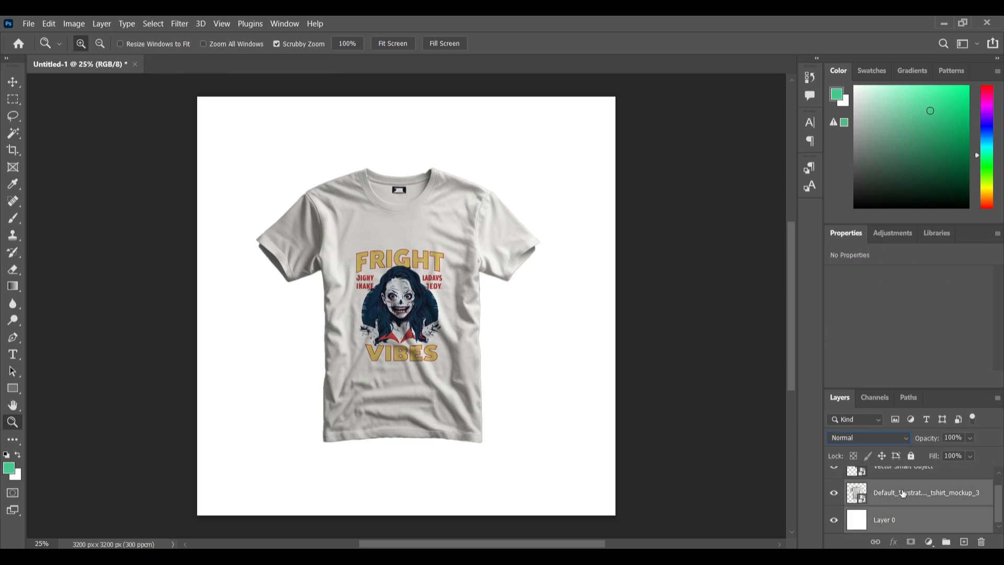
scroll(906, 493, up, 1)
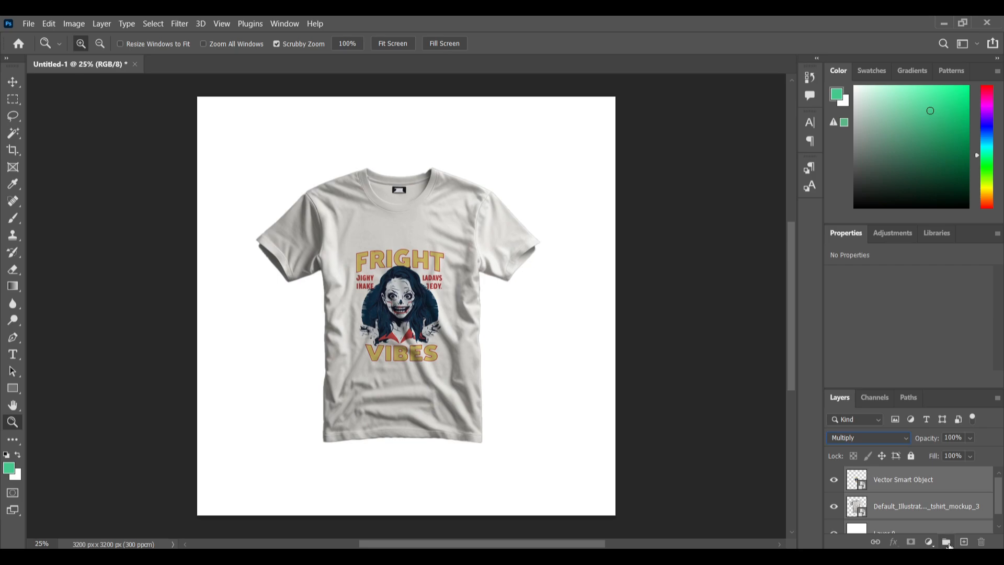
click(948, 542)
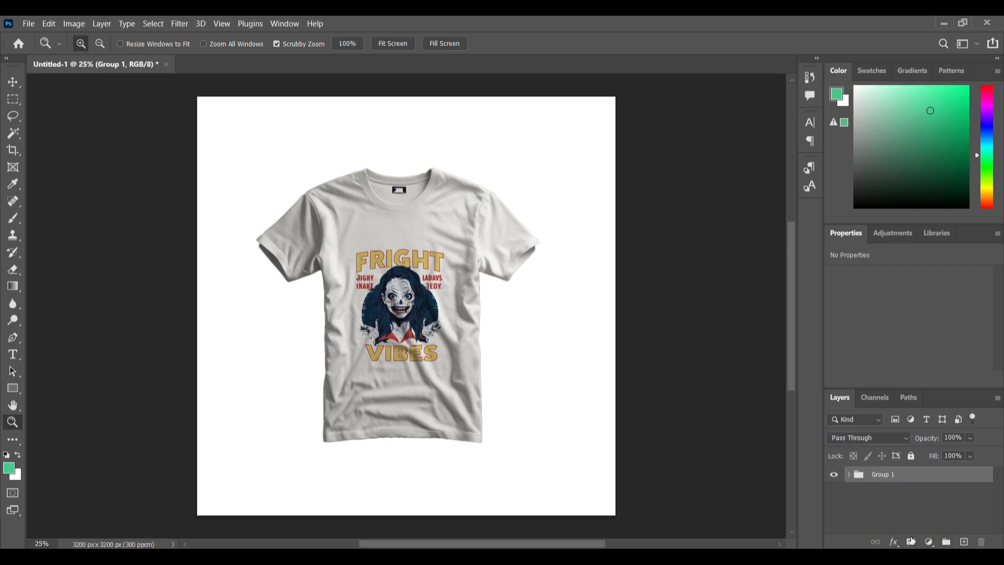
Add an empty layer above the finished mockup group and hide the group
click(964, 542)
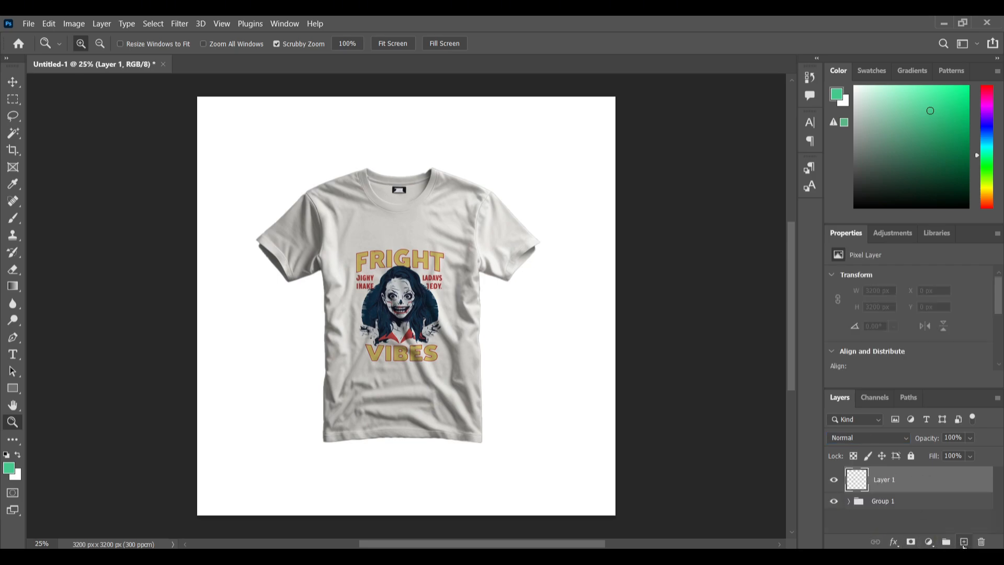
click(834, 502)
Place Default_Illustration_of_a_white_plain_tshirt_mockup_1 from the Downloads folder into the Photoshop document
mouse_move(589, 557)
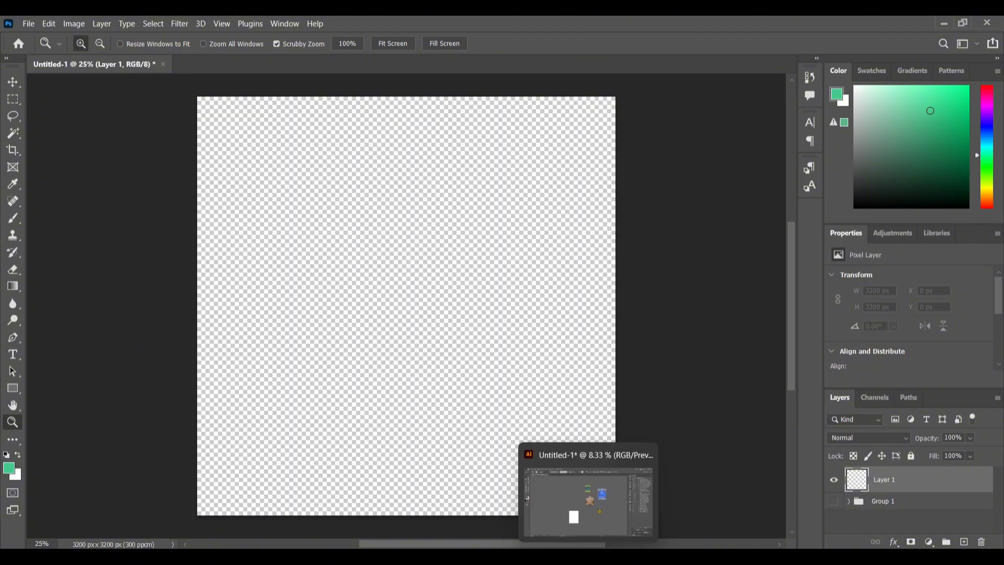
mouse_move(415, 557)
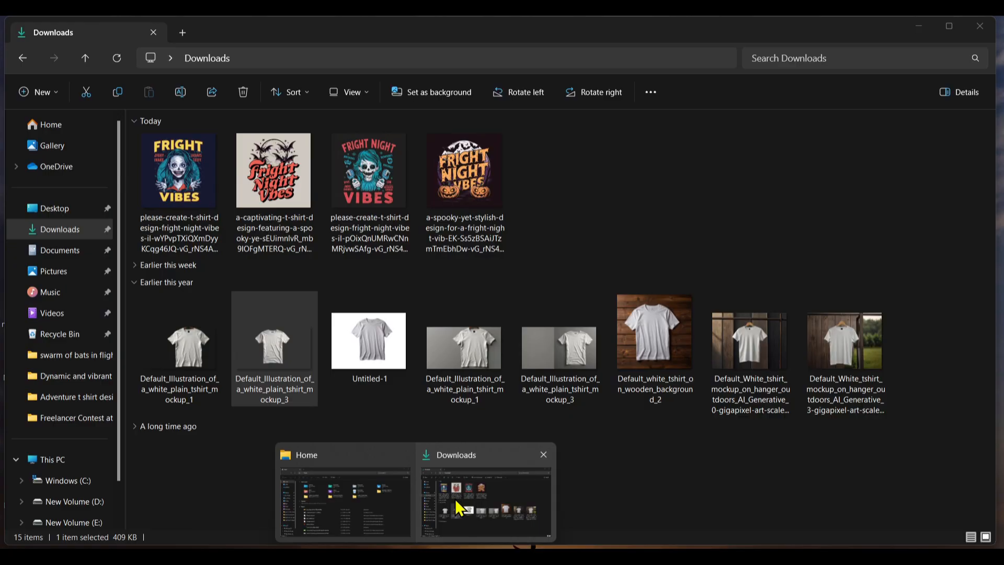
click(455, 499)
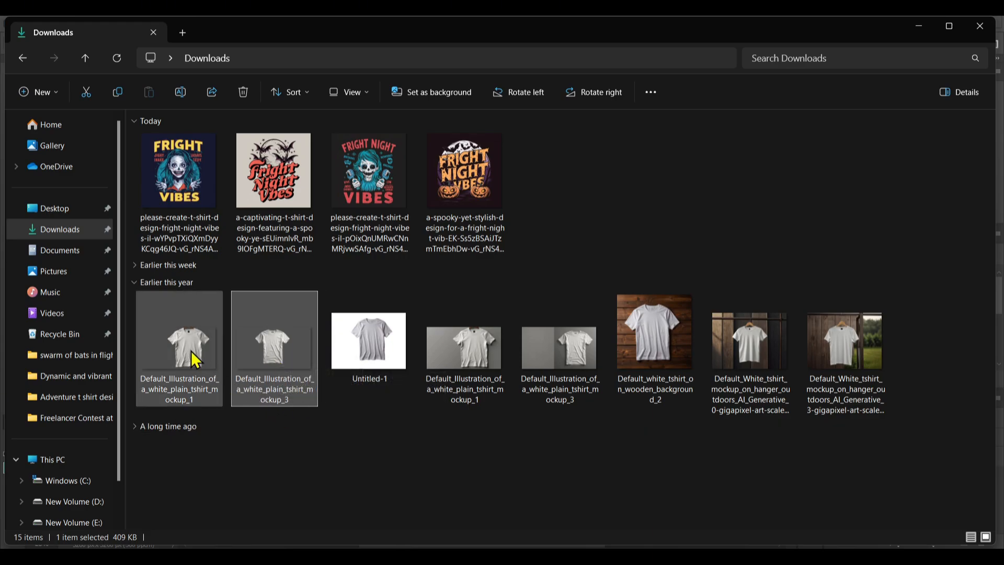
drag(196, 360, 619, 555)
mouse_move(418, 547)
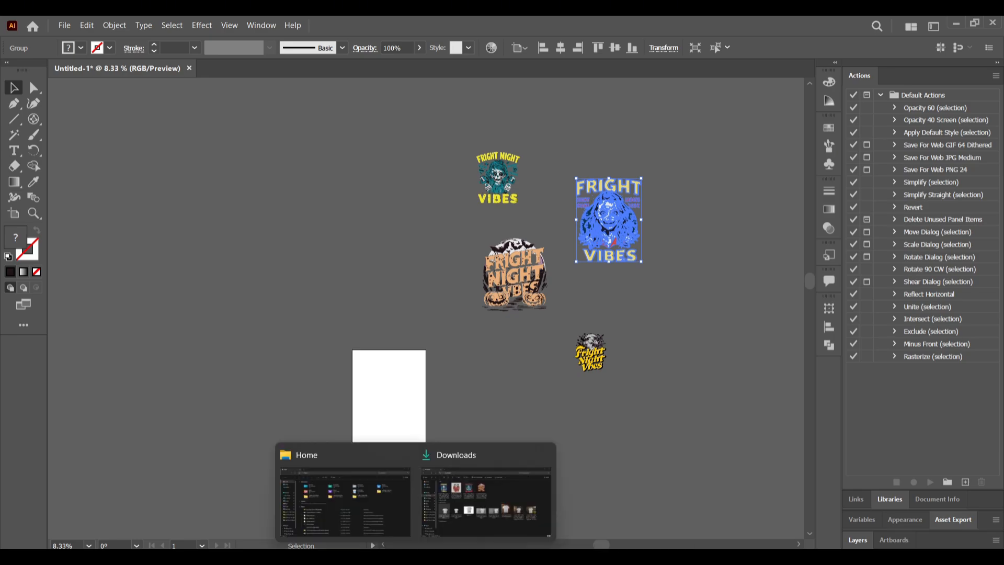
click(465, 509)
drag(180, 361, 417, 288)
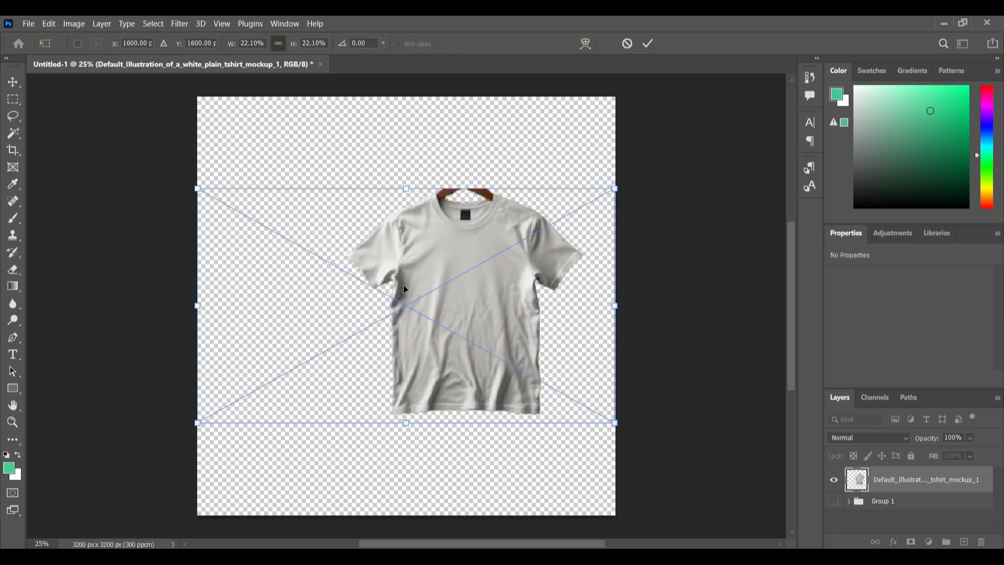
Move the second shirt mockup to the middle of the canvas, aligned to the vertical center, and commit the placement
drag(434, 306, 366, 320)
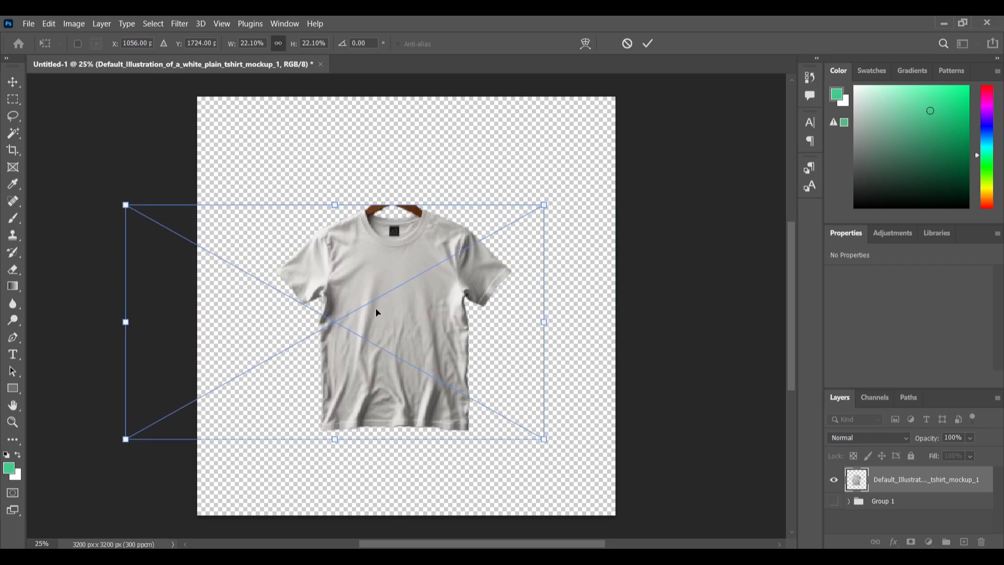
drag(412, 263, 446, 235)
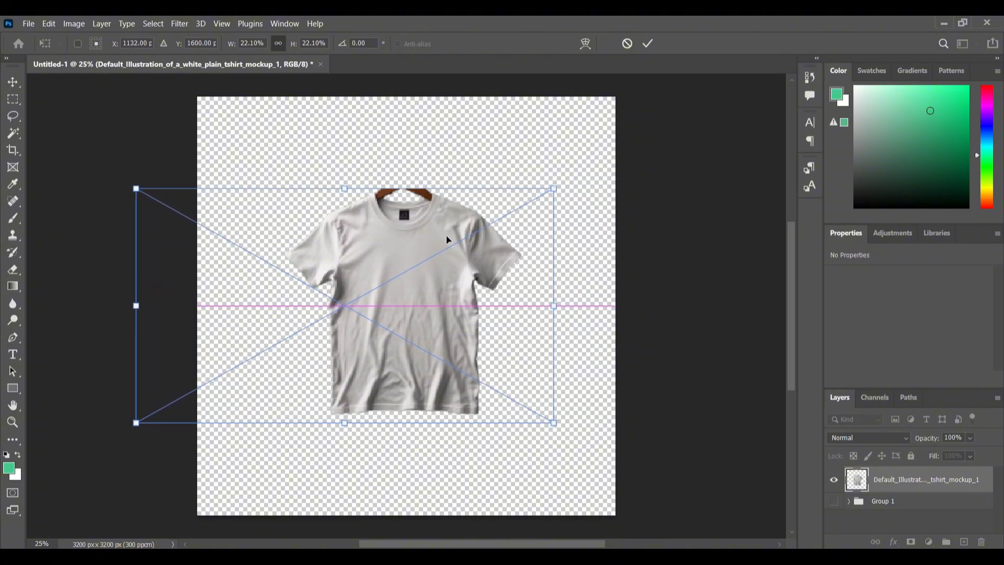
click(648, 43)
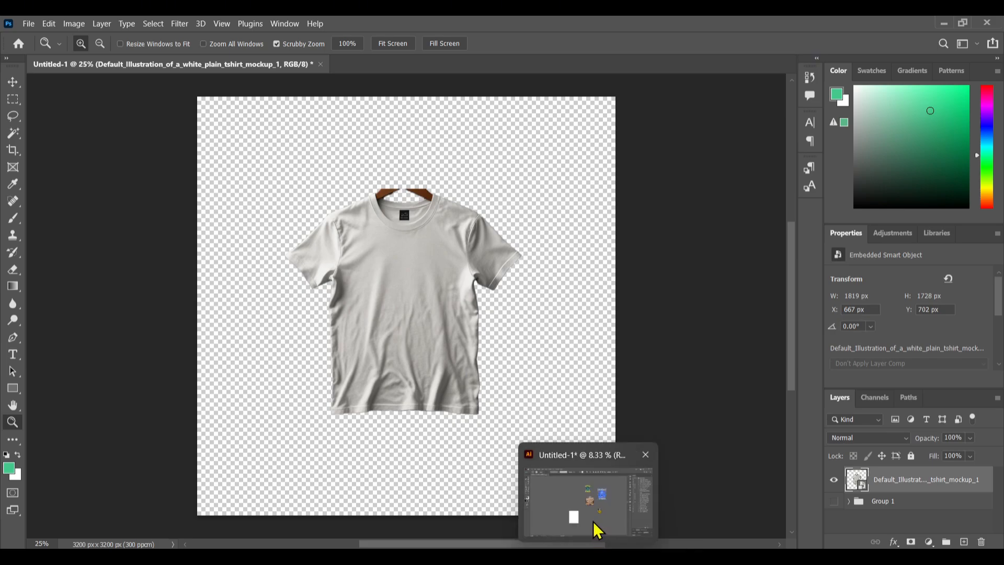
Bring the yellow-lettered bats and moon design from Illustrator into Photoshop, scale it to 15.11%, center it on the shirt and commit
click(598, 530)
drag(600, 366, 389, 262)
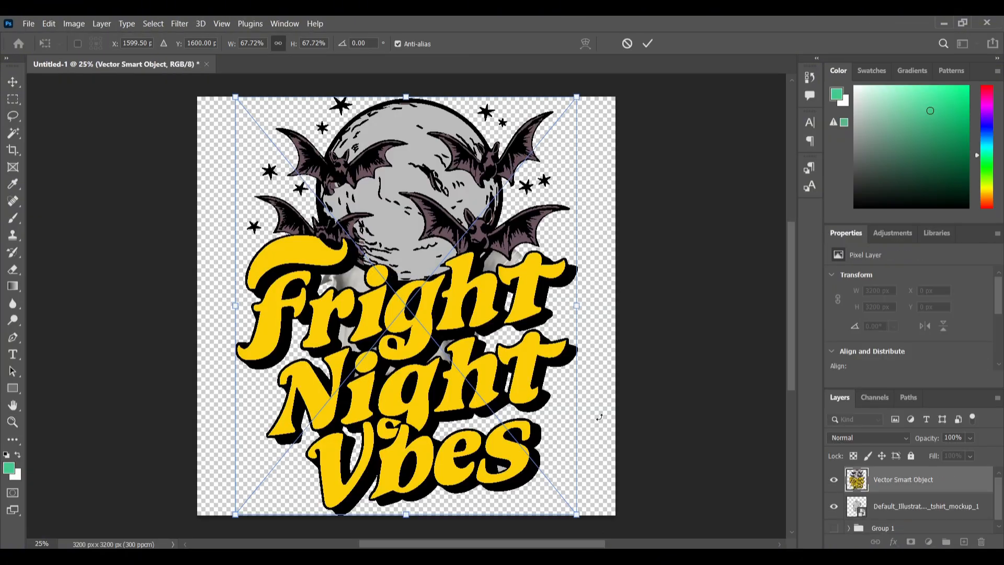
drag(575, 515, 364, 251)
drag(335, 183, 430, 315)
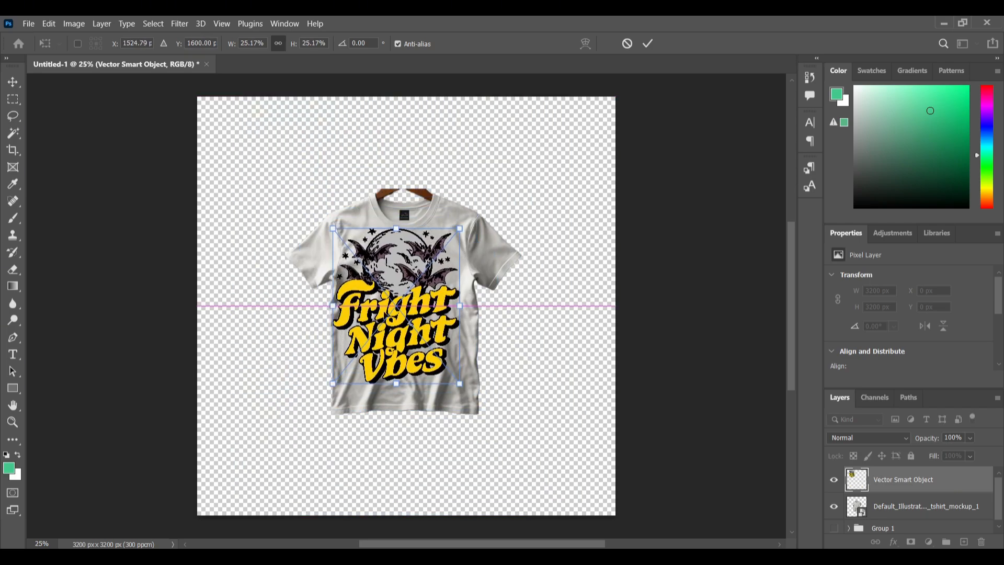
drag(333, 229, 358, 259)
drag(422, 351, 417, 332)
drag(352, 238, 379, 270)
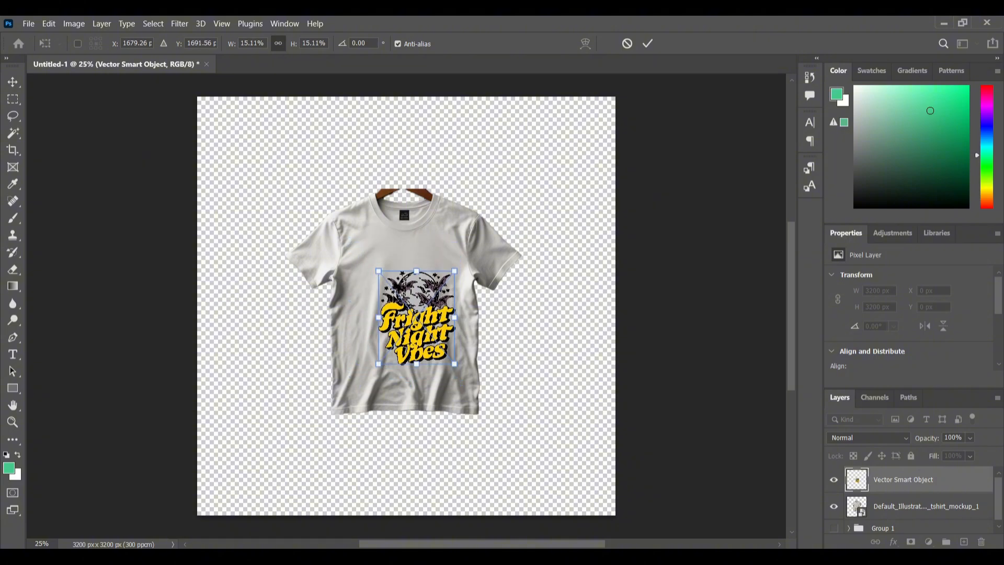
drag(408, 325, 400, 313)
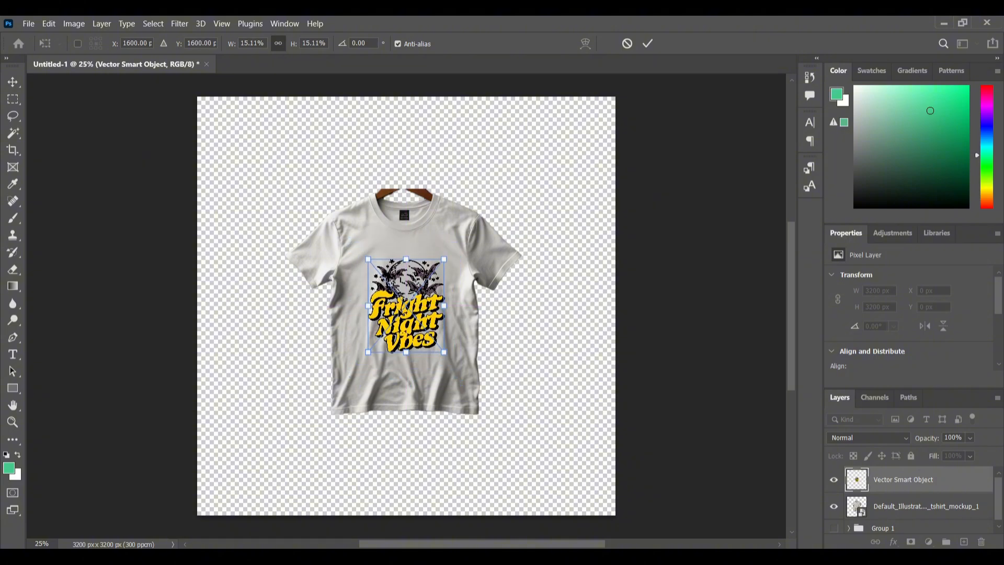
click(648, 44)
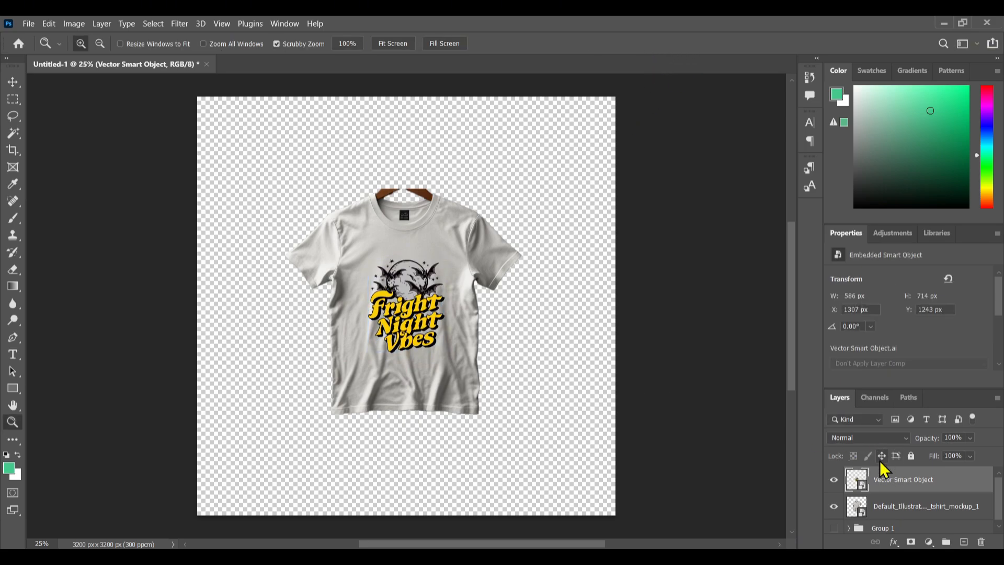
Set the bats design layer to Multiply blending and group it with its shirt mockup layer
click(868, 437)
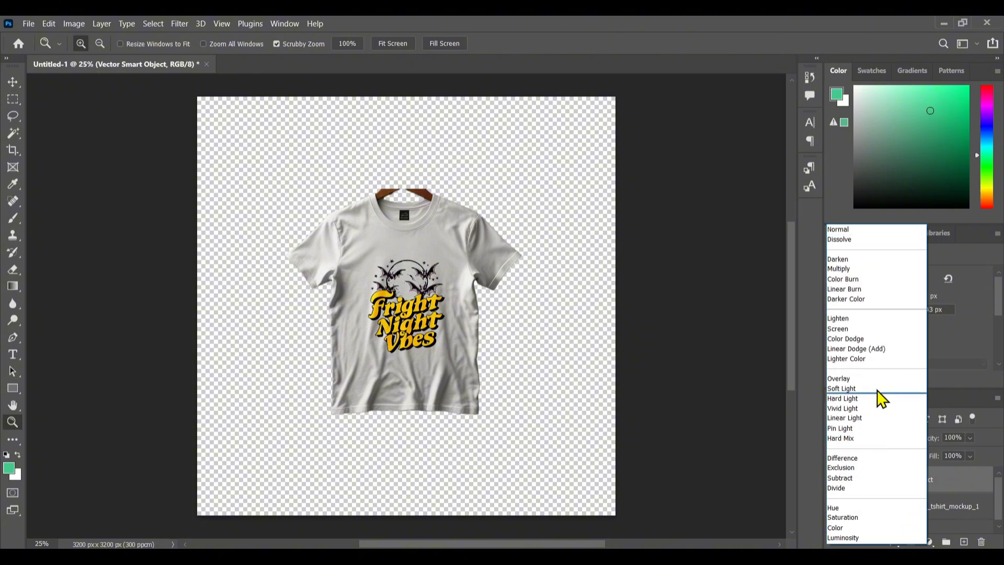
click(843, 270)
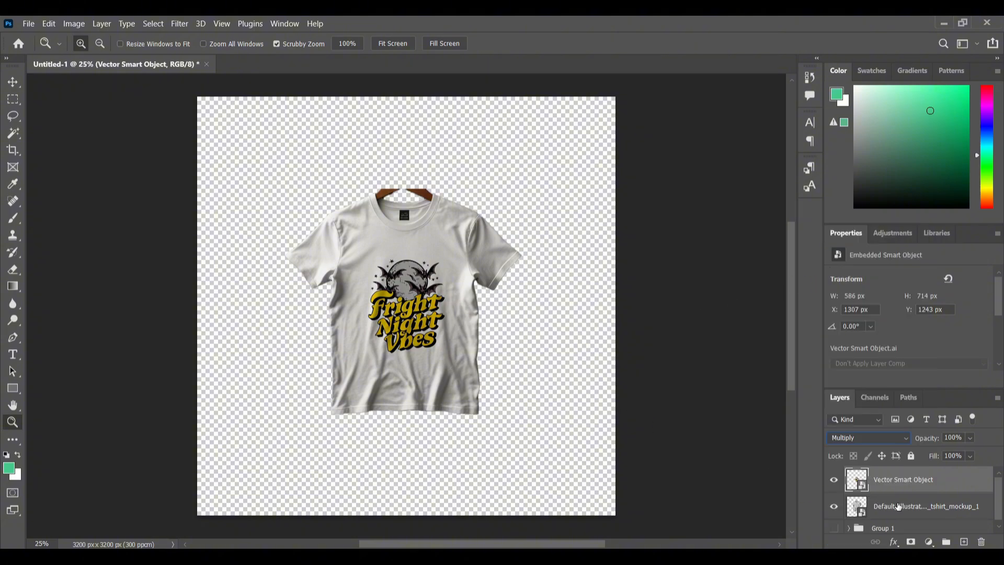
shift+click(928, 516)
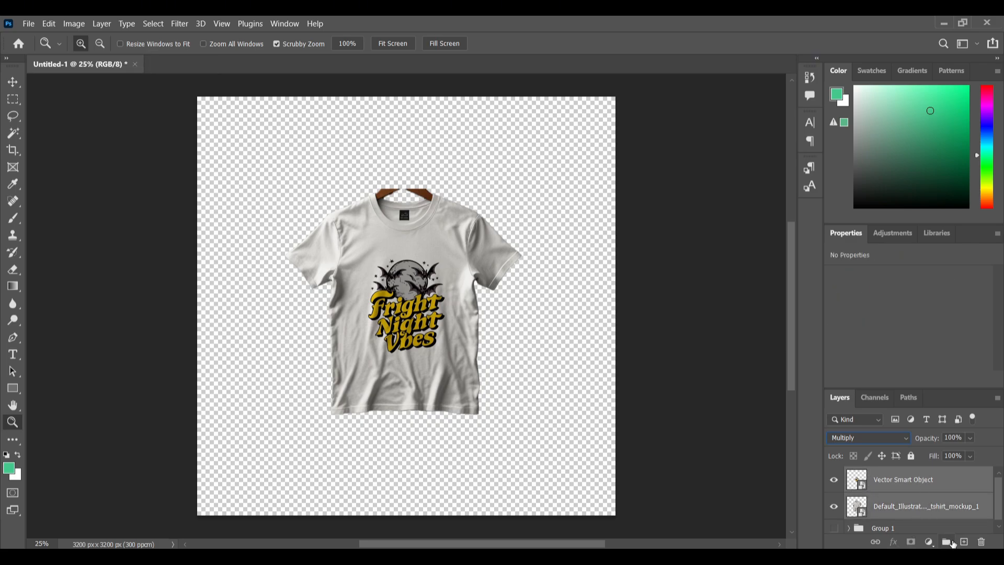
click(946, 542)
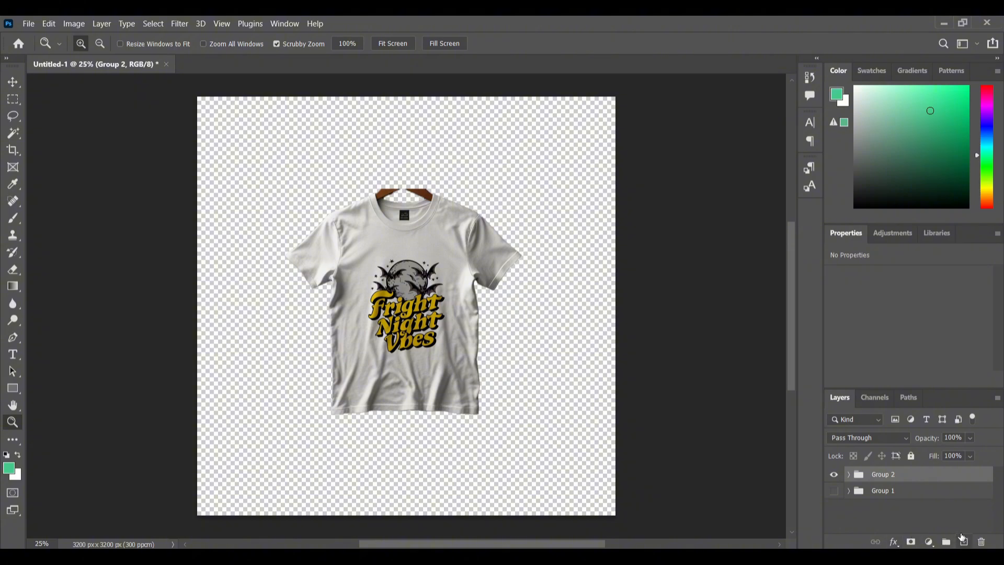
Add an empty layer above the bats mockup group and hide that group
click(963, 542)
click(833, 502)
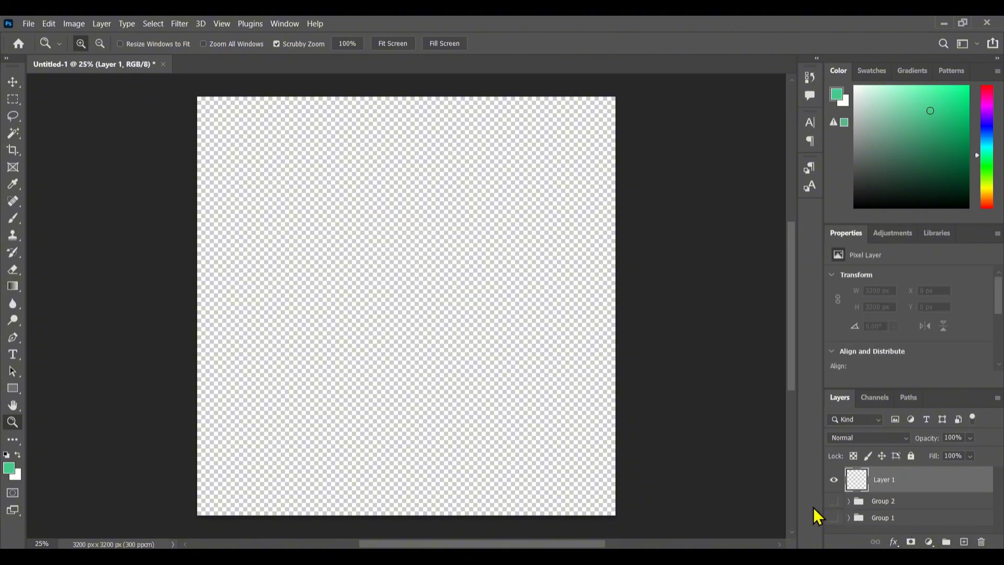
Bring the pumpkin design from Illustrator into Photoshop, scale it to 25.20%, center it on the canvas and commit the placement
mouse_move(589, 557)
click(601, 520)
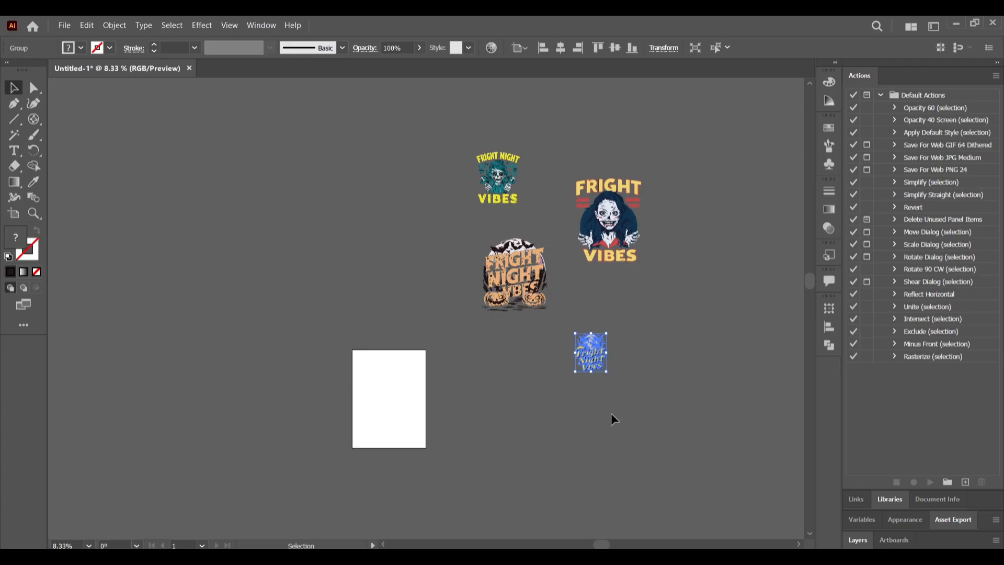
drag(536, 296, 403, 246)
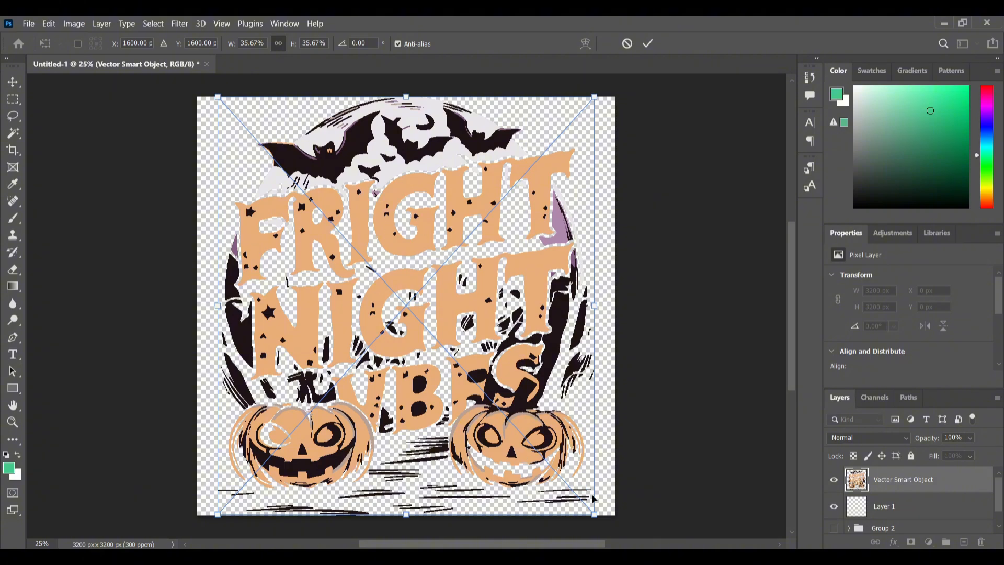
drag(591, 514, 481, 393)
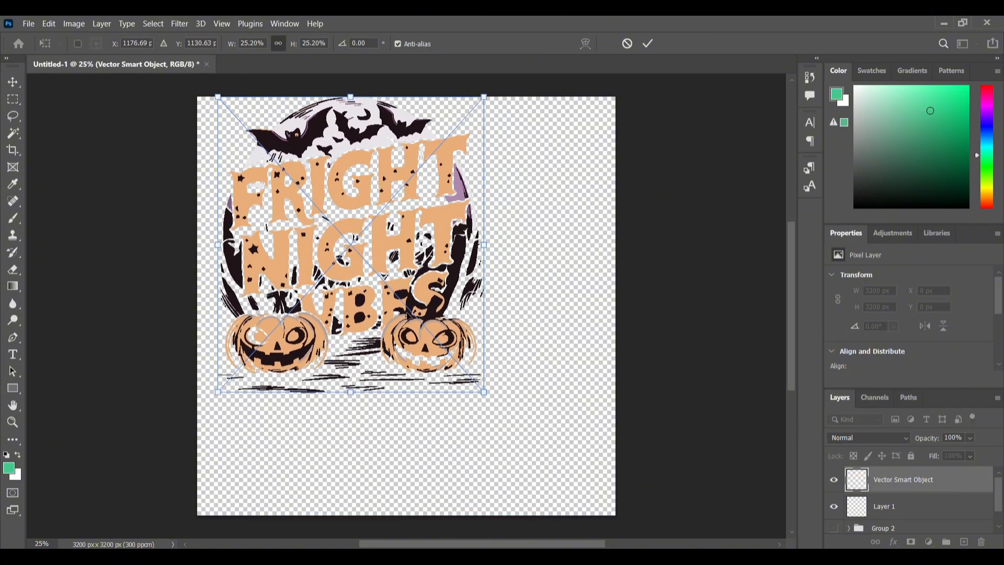
drag(369, 270, 426, 308)
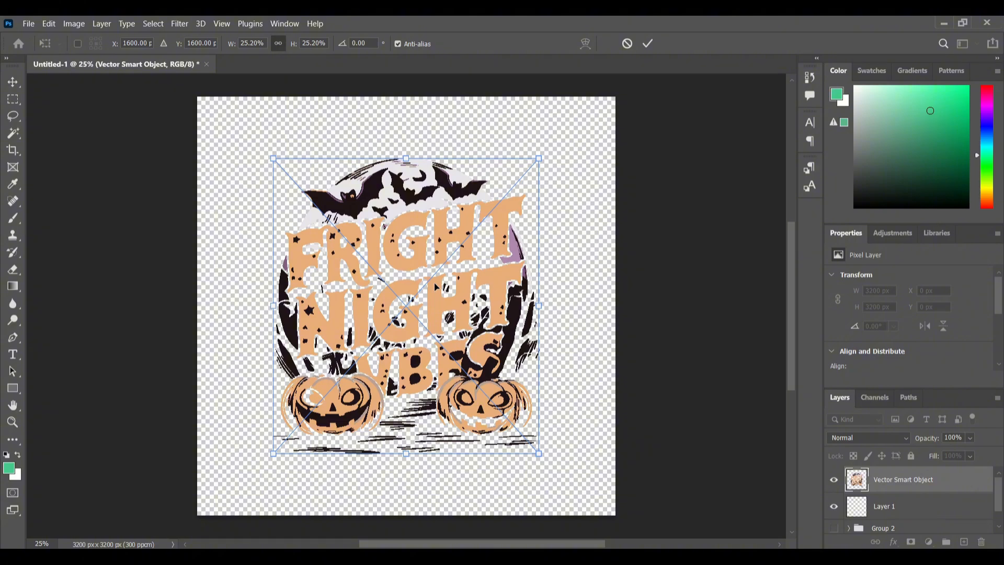
click(648, 45)
key(z)
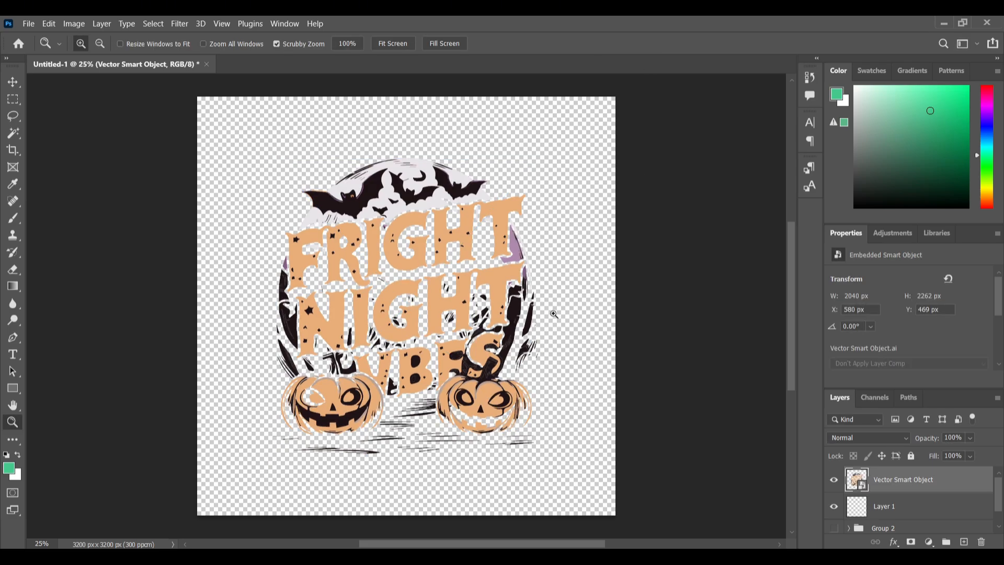
Create a black (000000) solid color fill layer and move it below the pumpkin design as its background
click(936, 545)
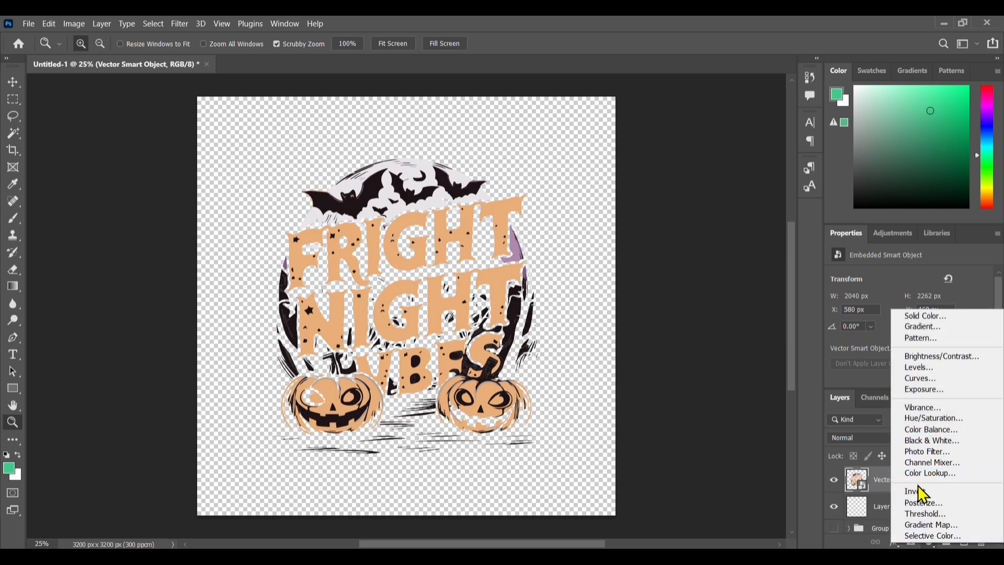
click(822, 531)
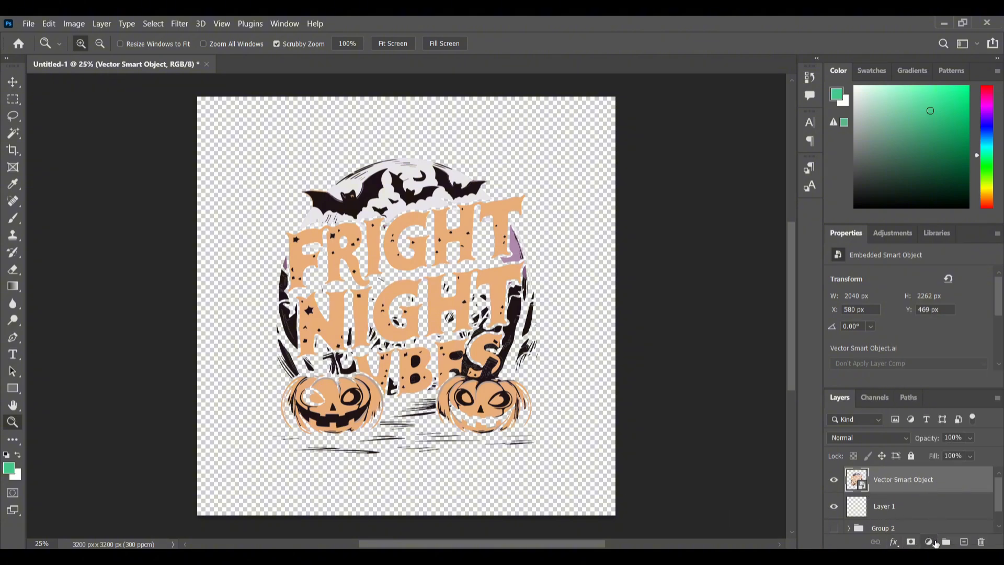
click(936, 544)
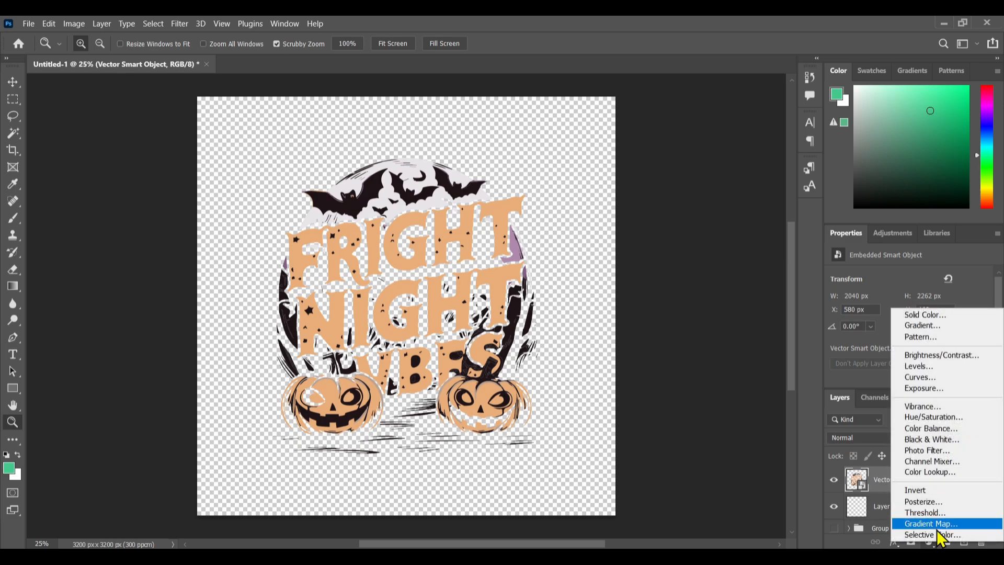
click(933, 316)
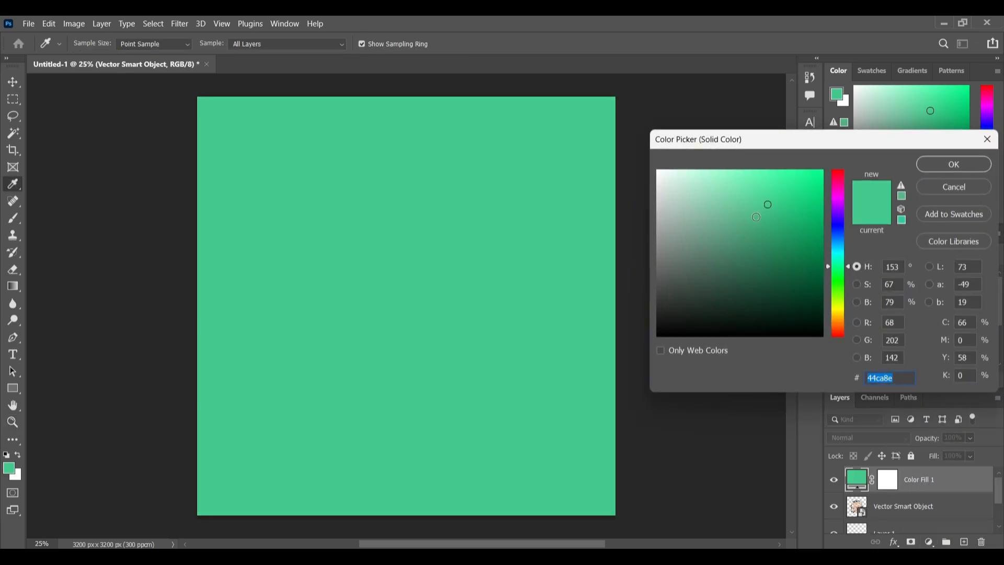
drag(700, 206, 685, 217)
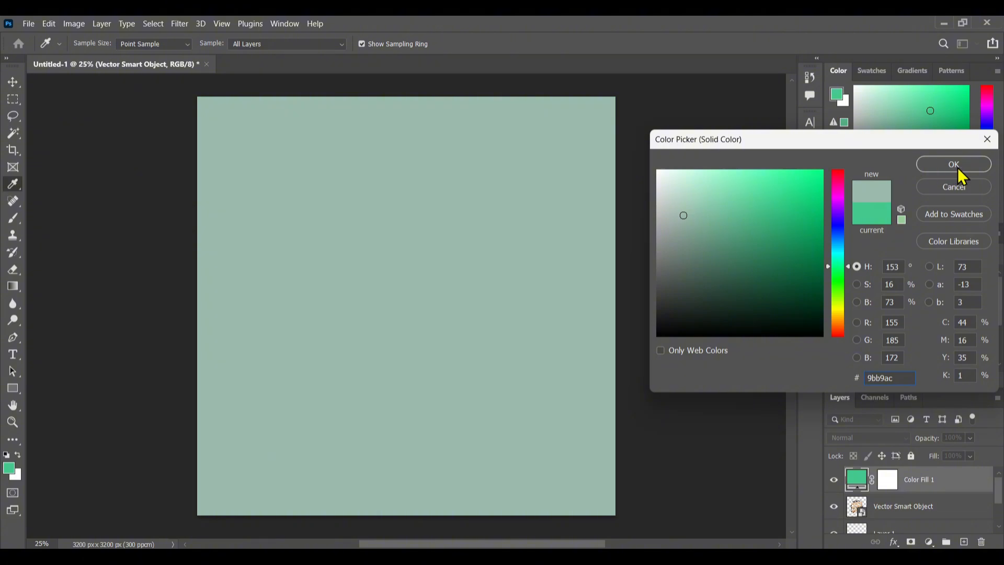
drag(748, 271, 751, 275)
drag(747, 313, 666, 336)
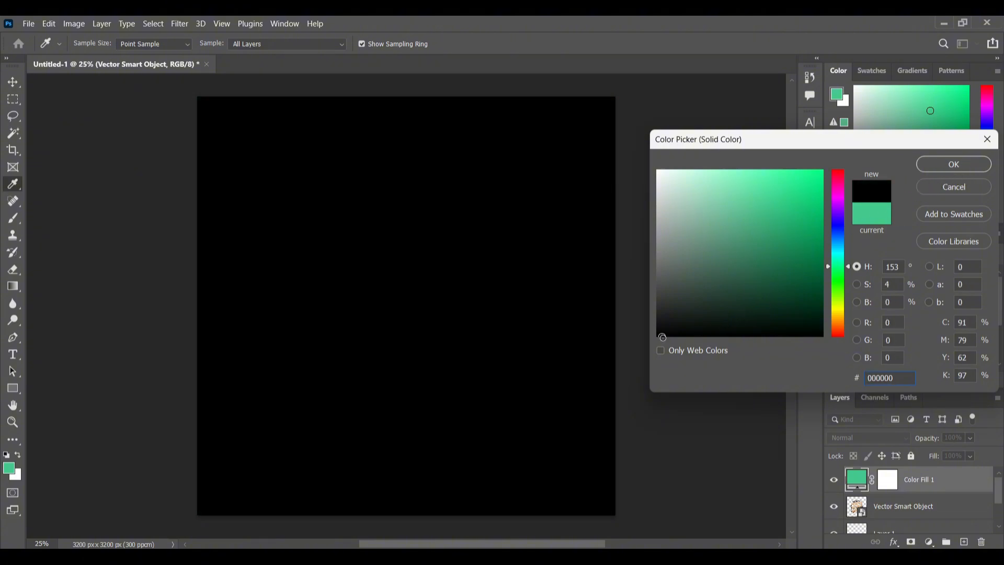
click(950, 163)
drag(923, 480, 923, 516)
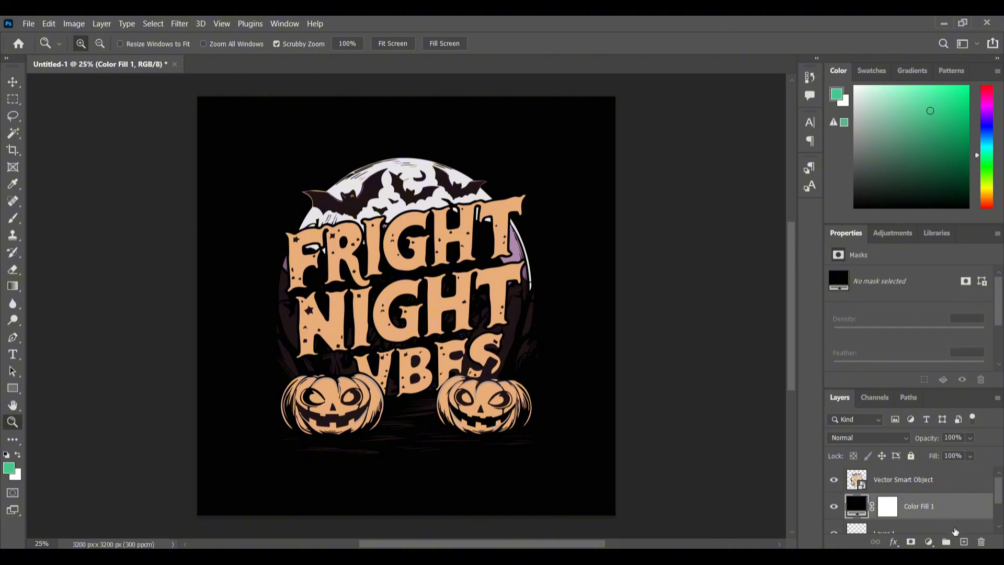
Select the pumpkin design layer and add an empty layer above it
click(895, 480)
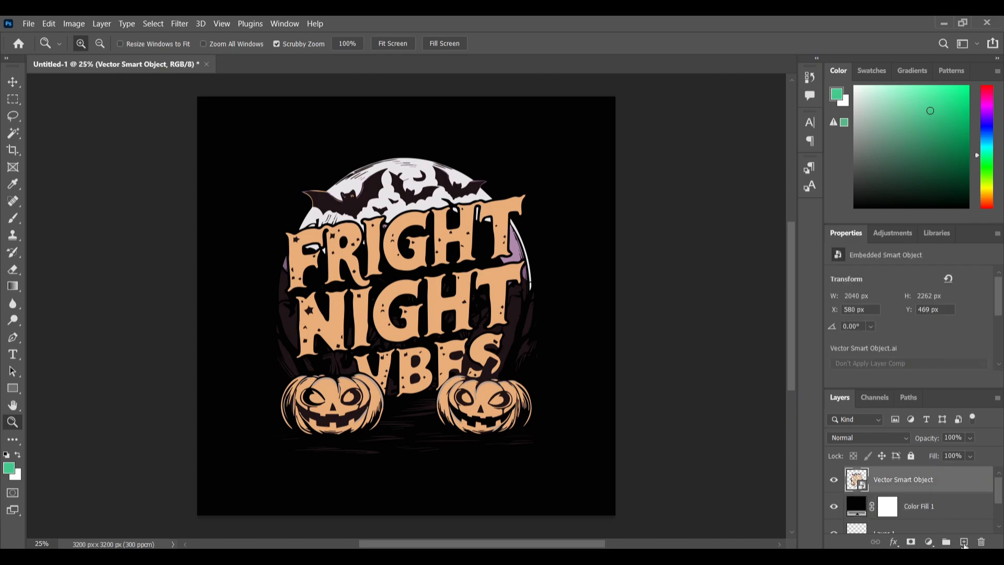
click(964, 542)
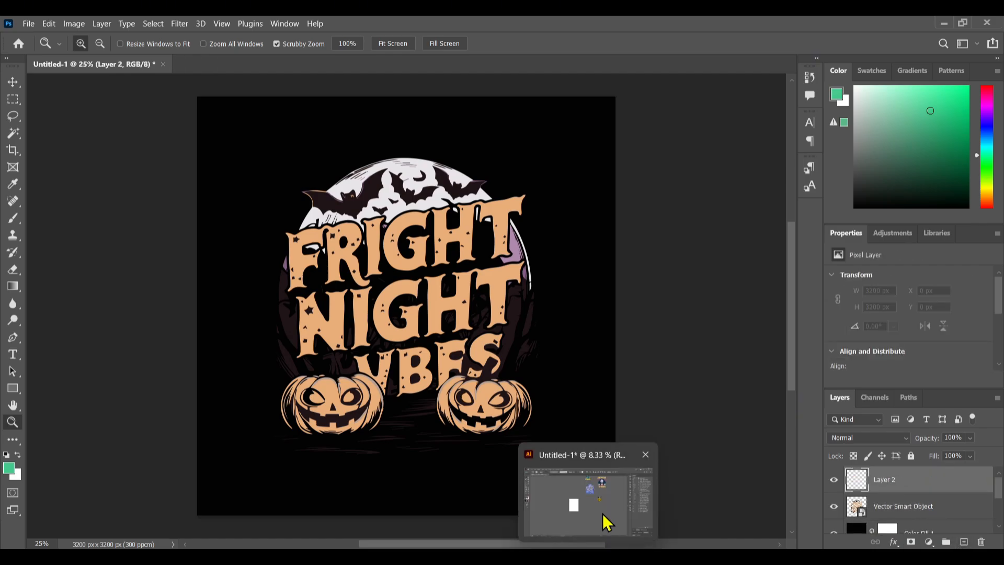
Copy the teal skeleton woman design in Illustrator and switch back to the Photoshop document
click(607, 523)
scroll(532, 182, up, 2)
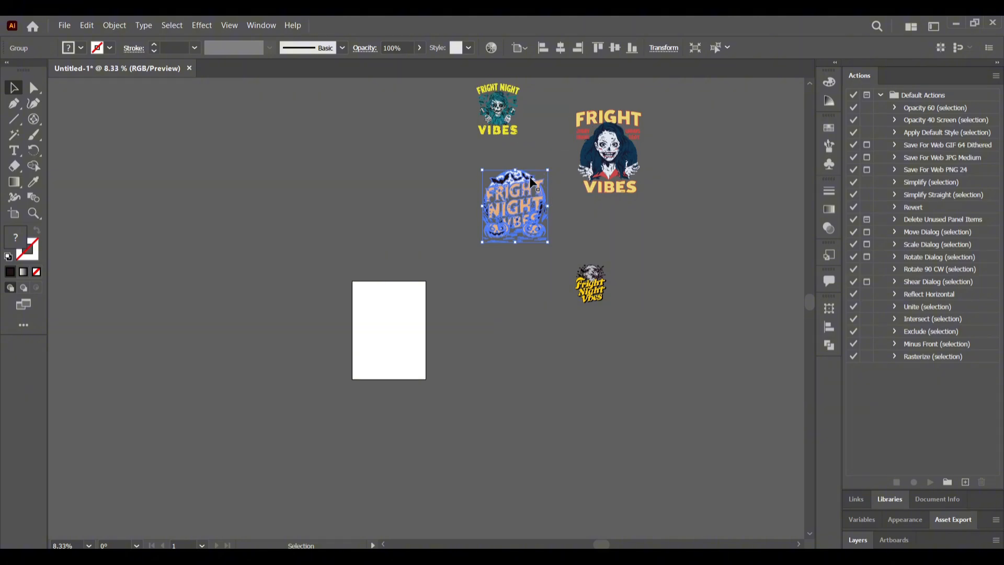
click(503, 125)
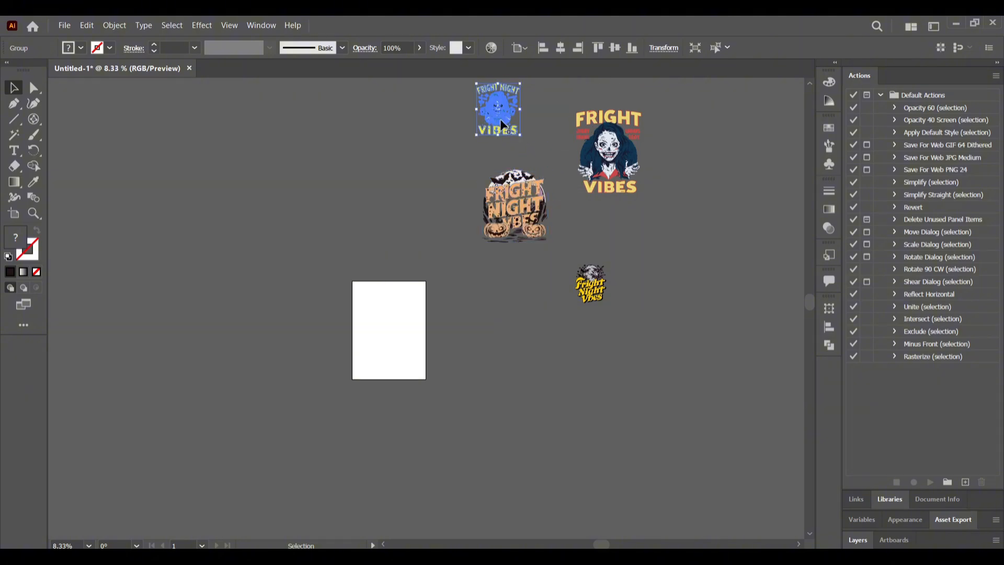
key(ctrl+c)
click(622, 557)
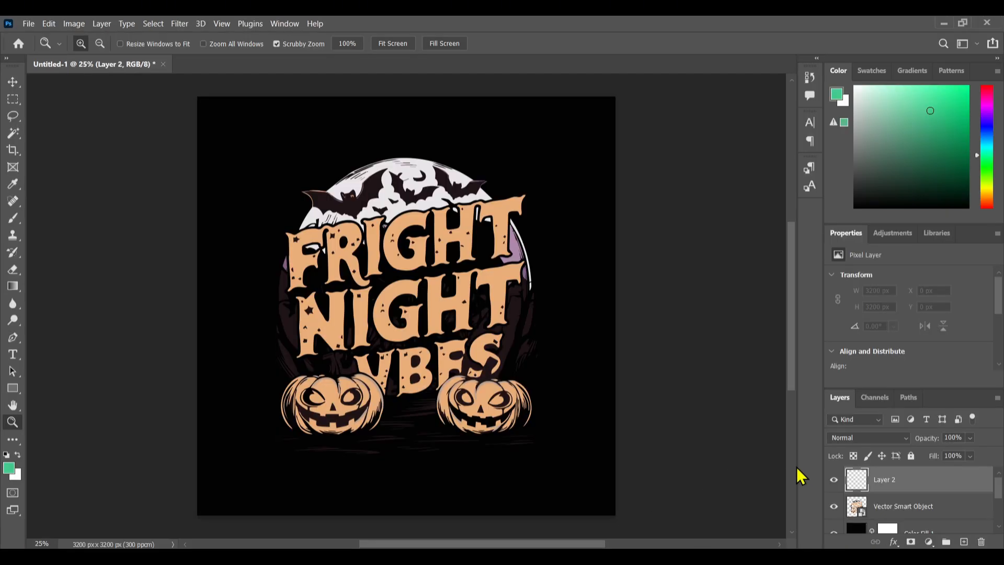
Group the pumpkin design with the empty layer above it and add a new layer above the group
shift+click(942, 511)
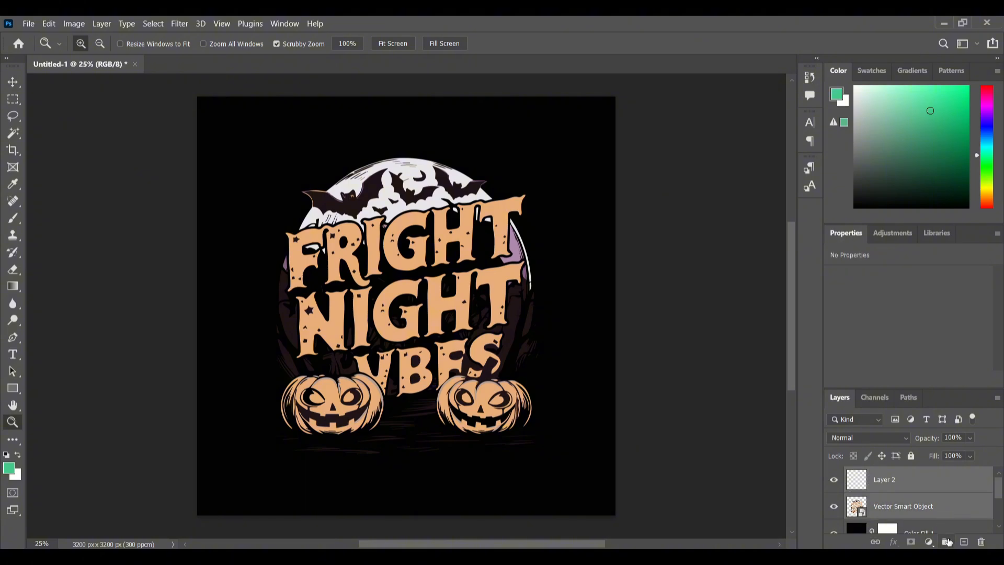
click(946, 542)
click(964, 542)
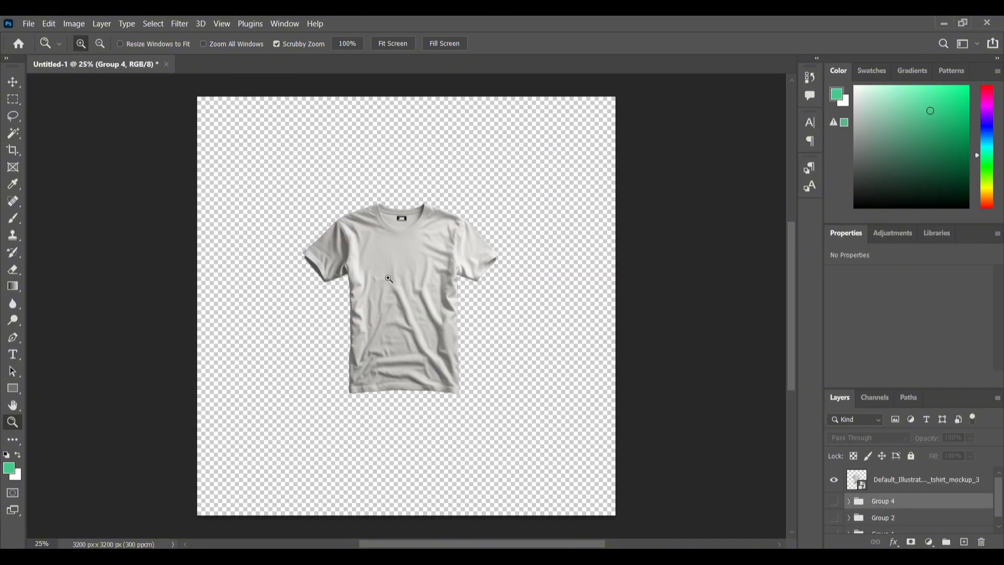
Paste the teal skeleton woman design above the Default_Illustration t-shirt mockup_3 and scale it down to about 10% over the shirt
drag(380, 313, 416, 283)
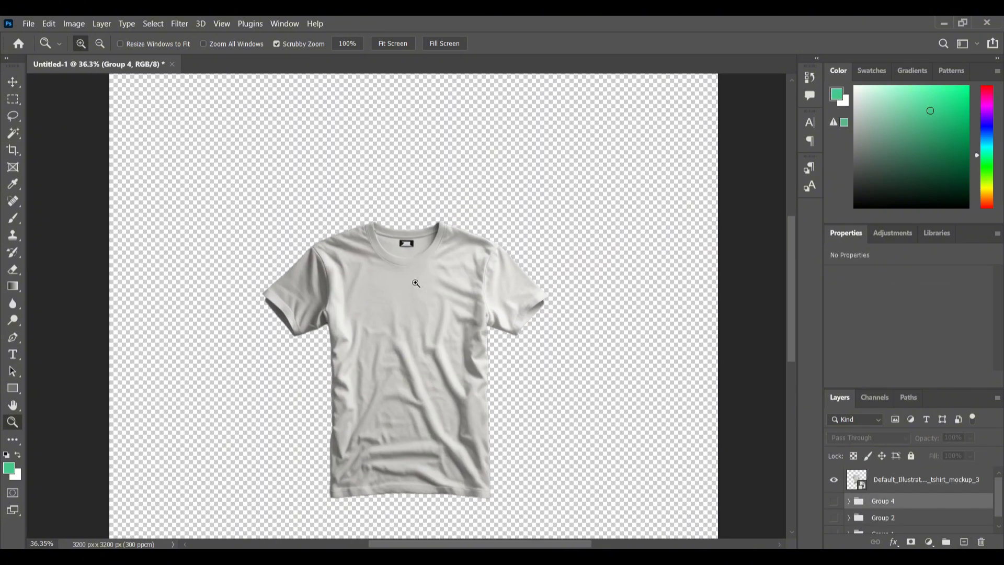
scroll(416, 283, down, 2)
key(ctrl+minus)
key(ctrl+minus)
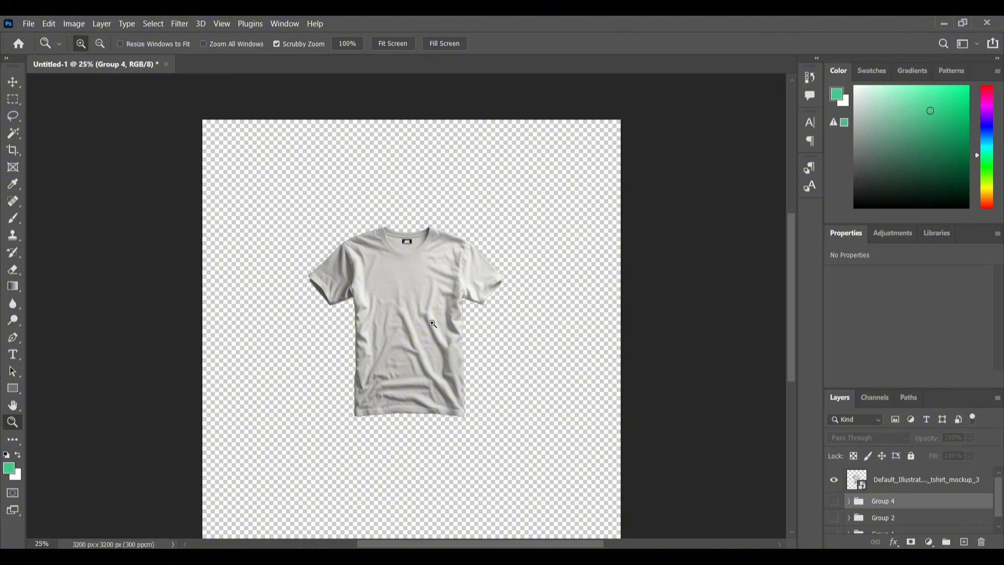
key(ctrl+v)
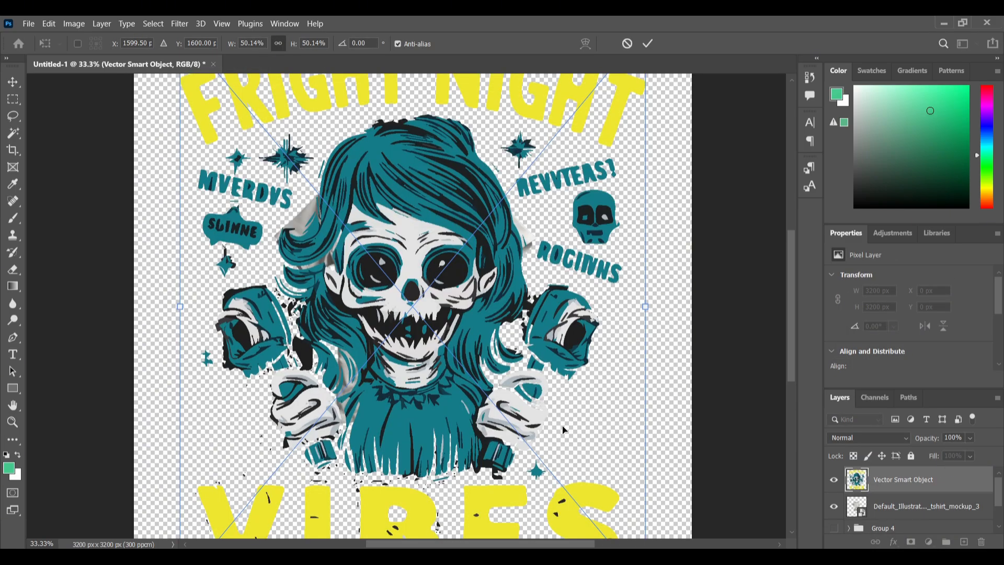
scroll(565, 426, up, 1)
scroll(591, 406, down, 5)
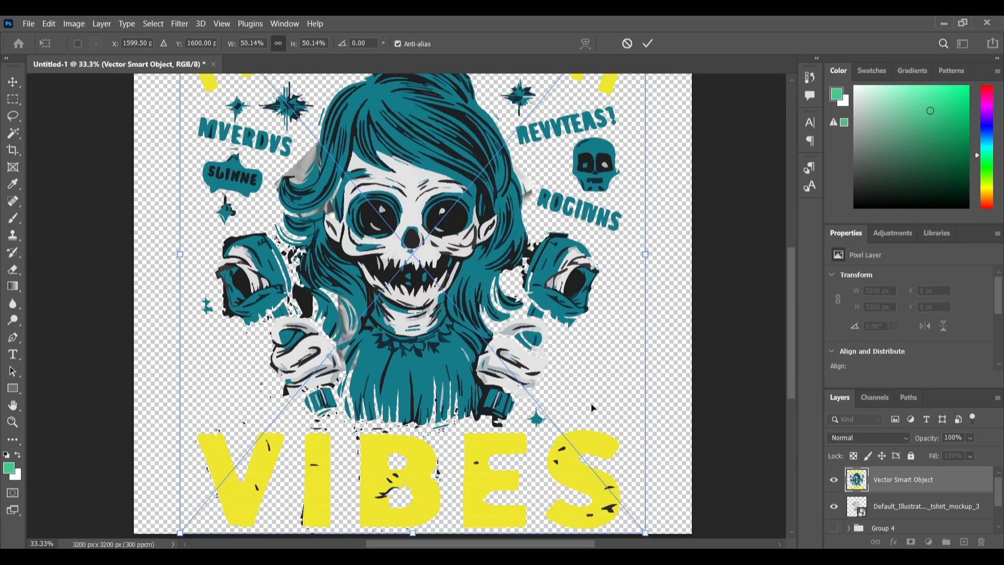
scroll(665, 490, down, 1)
drag(644, 510, 380, 195)
scroll(372, 451, up, 5)
drag(284, 184, 417, 343)
drag(316, 203, 405, 312)
drag(444, 381, 401, 331)
drag(467, 398, 460, 375)
Move the skeleton woman design up onto the shirt's chest, nudge it to the right and commit the placement
drag(409, 338, 417, 310)
key(Right)
key(Right)
key(Right)
key(Right)
key(Right)
key(Right)
key(Right)
key(Right)
key(Right)
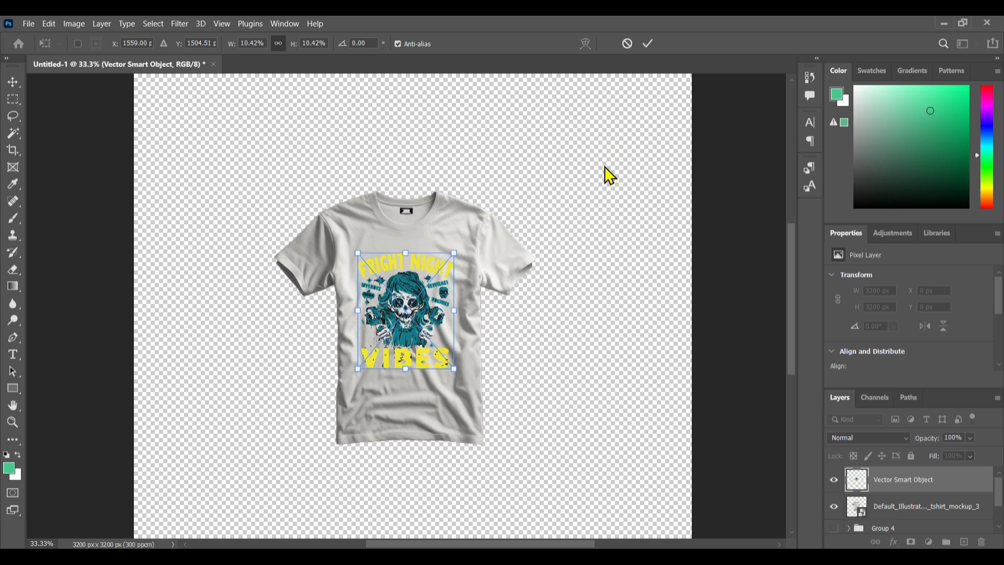
click(650, 43)
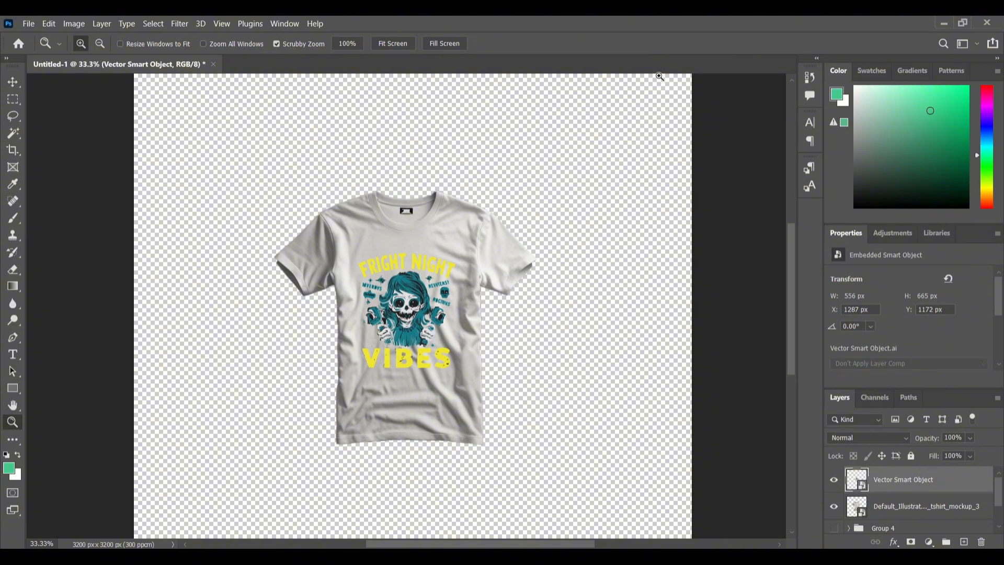
Set the blend mode of the teal skeleton woman design layer to Multiply so it blends into the shirt
click(891, 440)
click(854, 269)
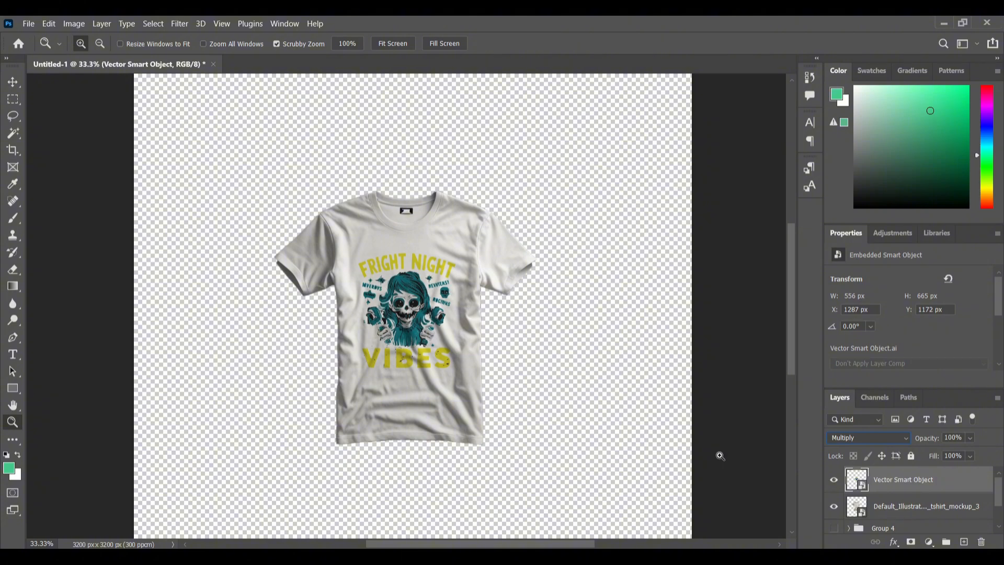
scroll(961, 507, down, 1)
scroll(949, 494, up, 1)
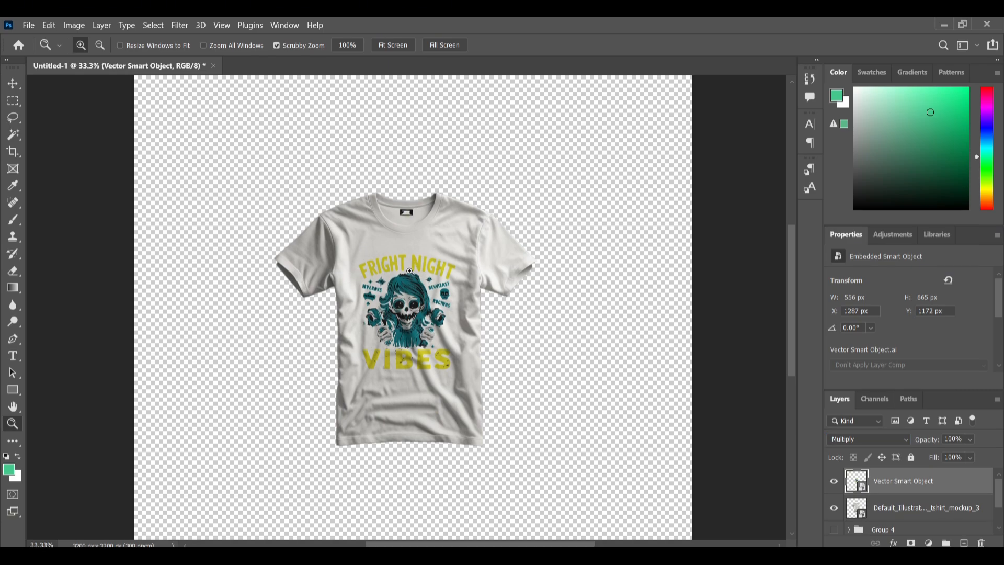
Start saving the skeleton woman mockup under a new name, choosing the Downloads folder and the PNG format
click(28, 25)
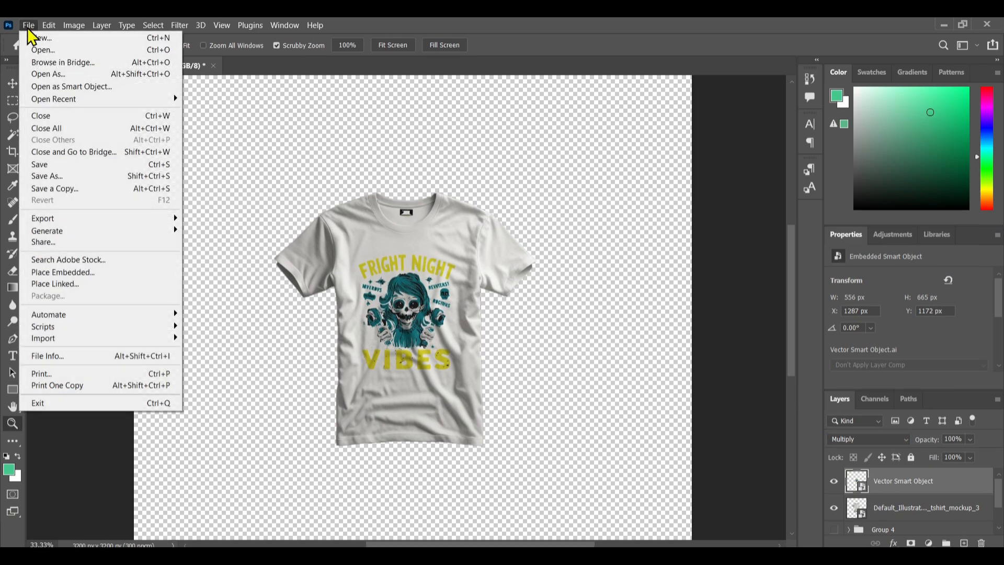
click(70, 180)
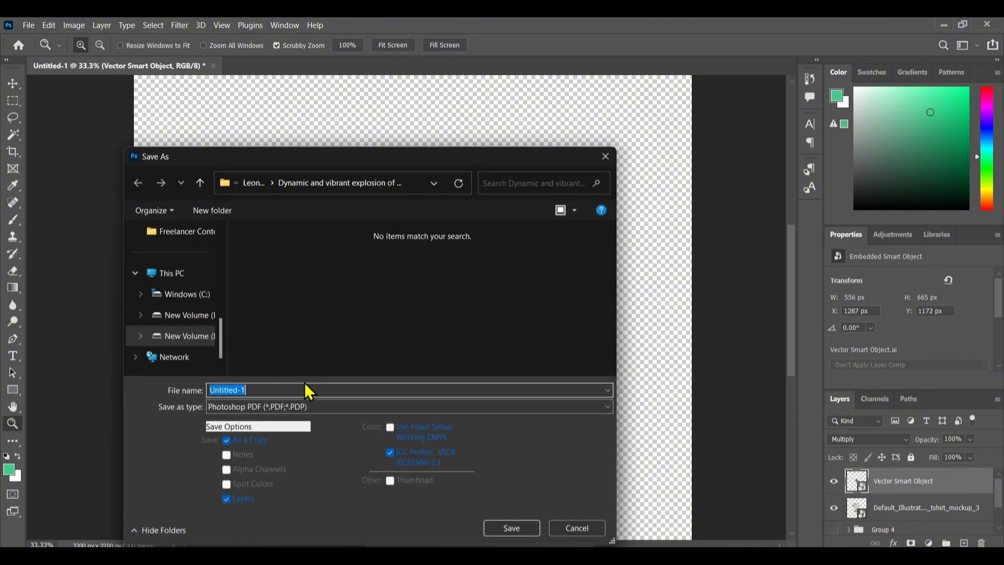
scroll(193, 276, up, 3)
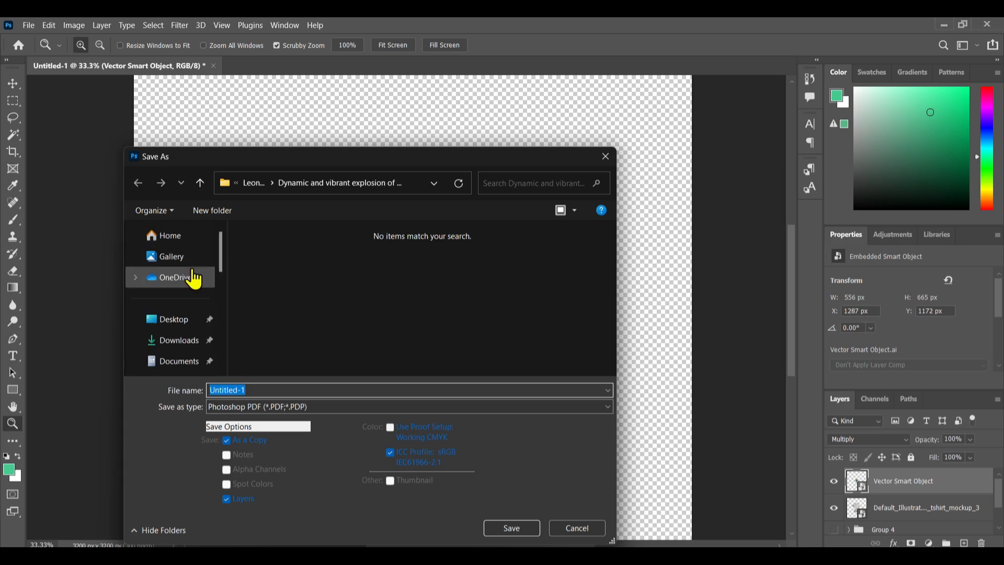
click(195, 351)
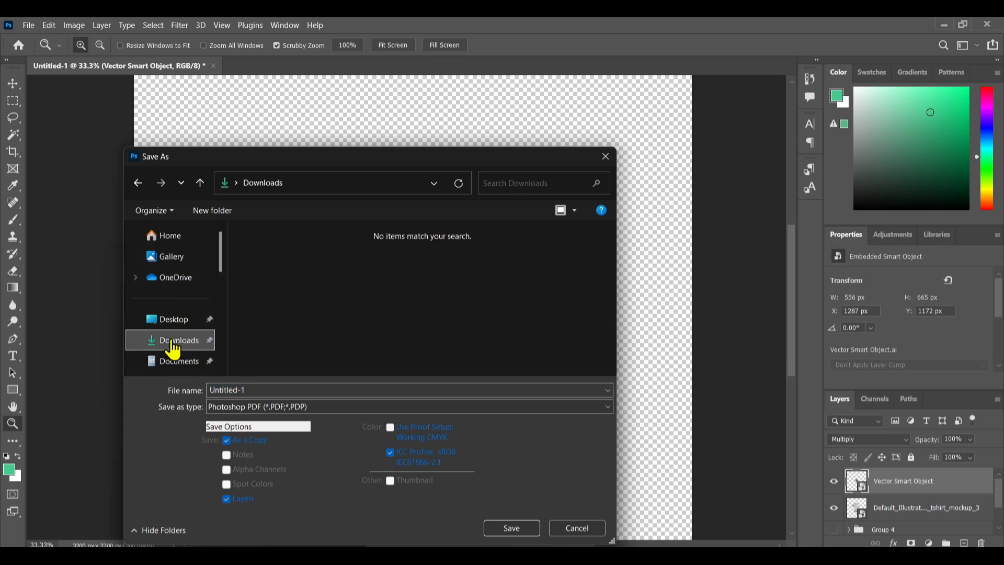
click(254, 406)
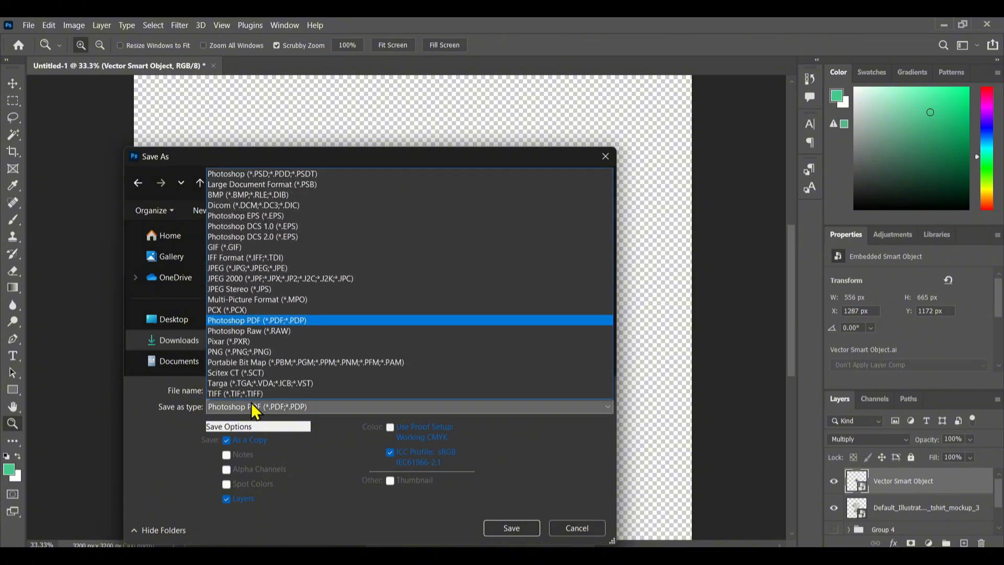
click(250, 351)
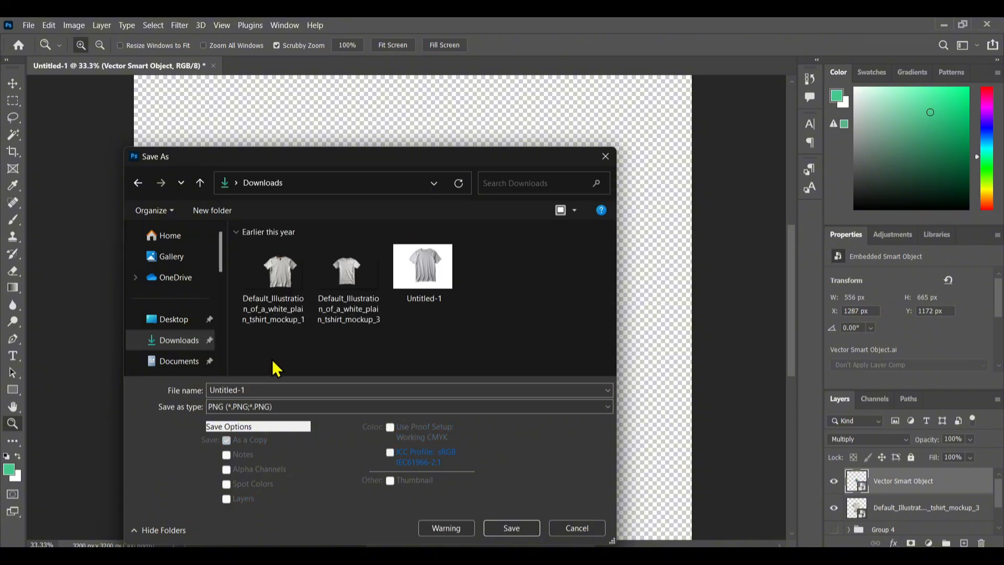
Name the PNG file 1 and save it with the default PNG format options
click(254, 388)
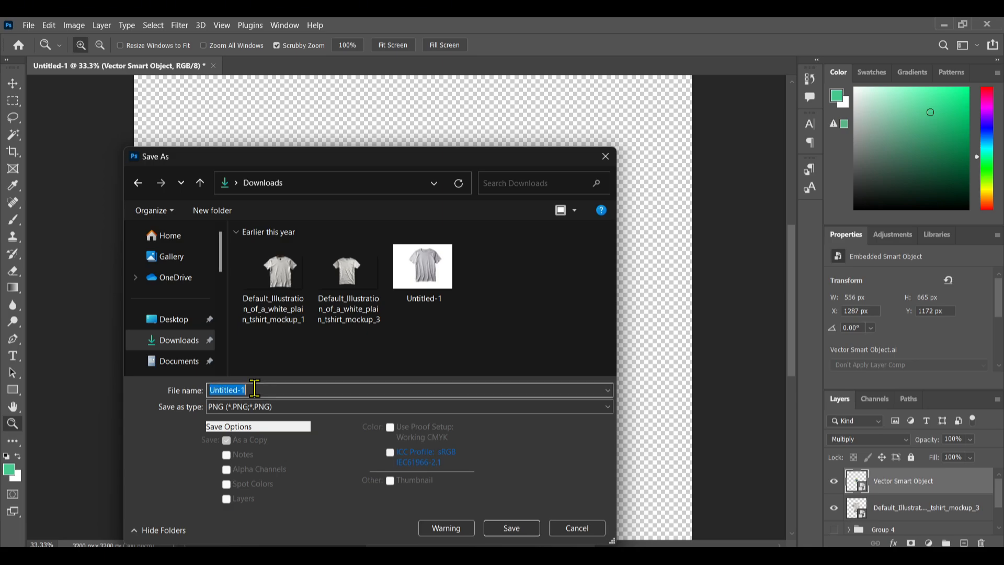
text(pn)
key(BackSpace)
key(BackSpace)
text(1)
click(528, 532)
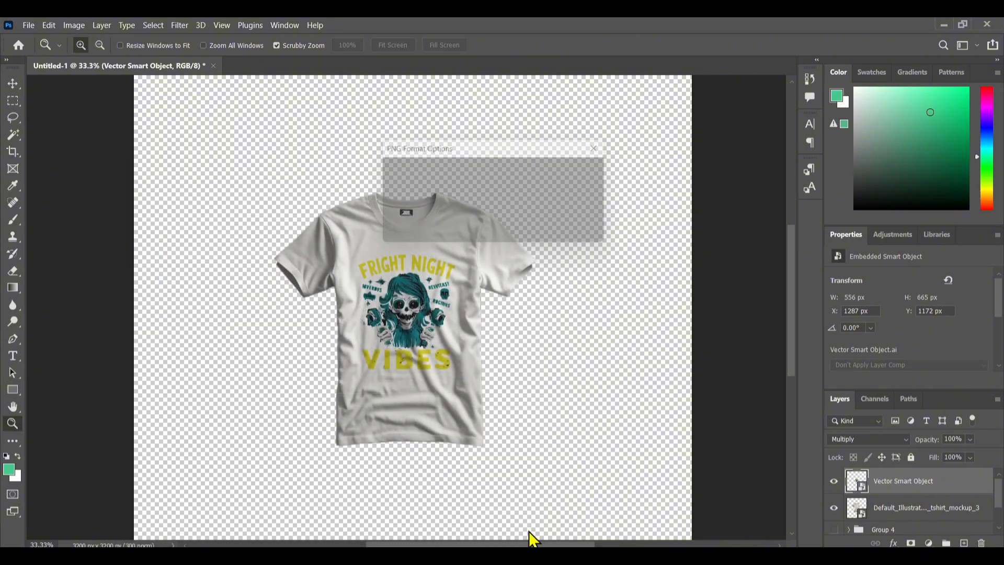
click(576, 174)
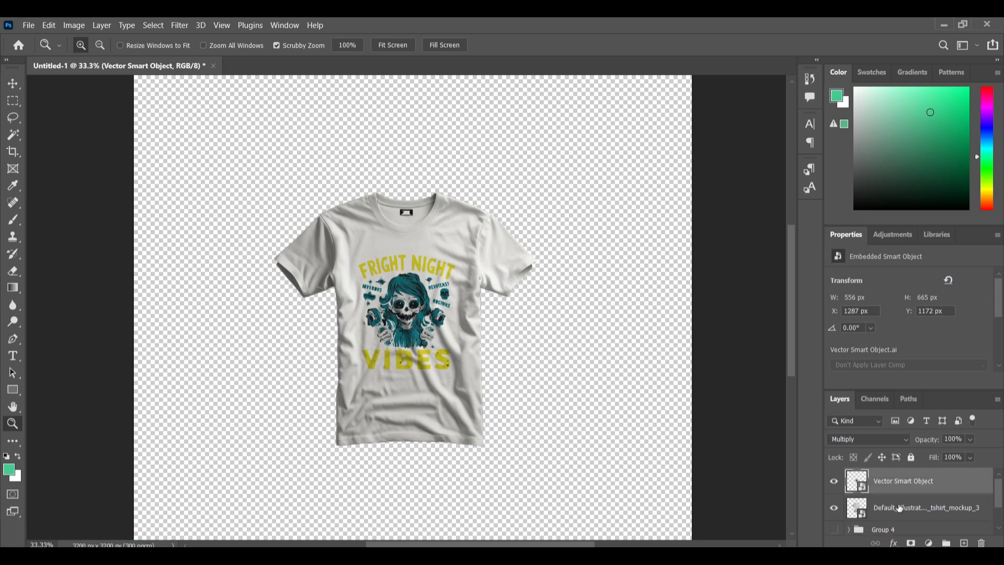
Hide the skeleton woman design and its t-shirt mockup layer, and show Group 4 with the pumpkin design
click(833, 510)
click(834, 482)
scroll(872, 492, down, 2)
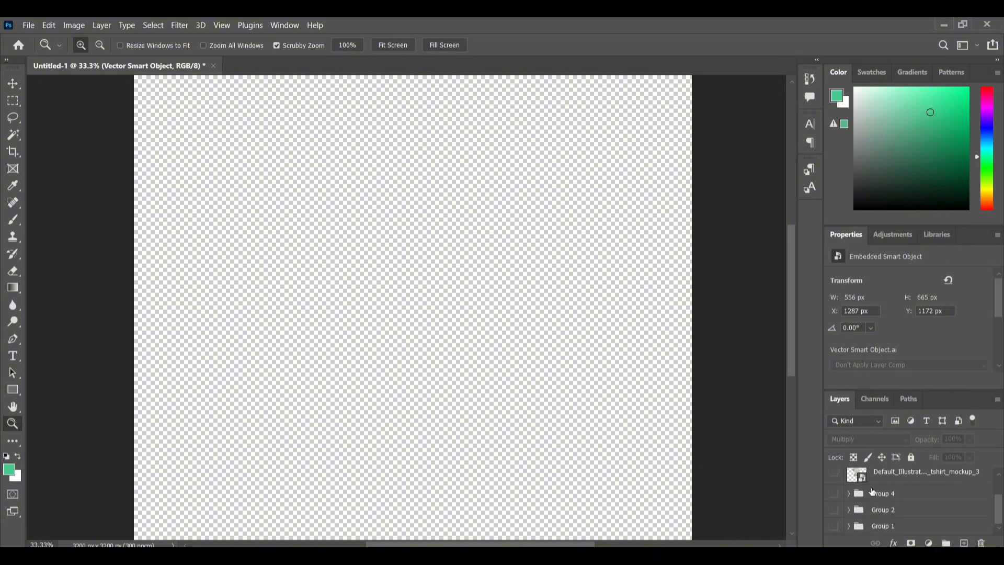
click(834, 494)
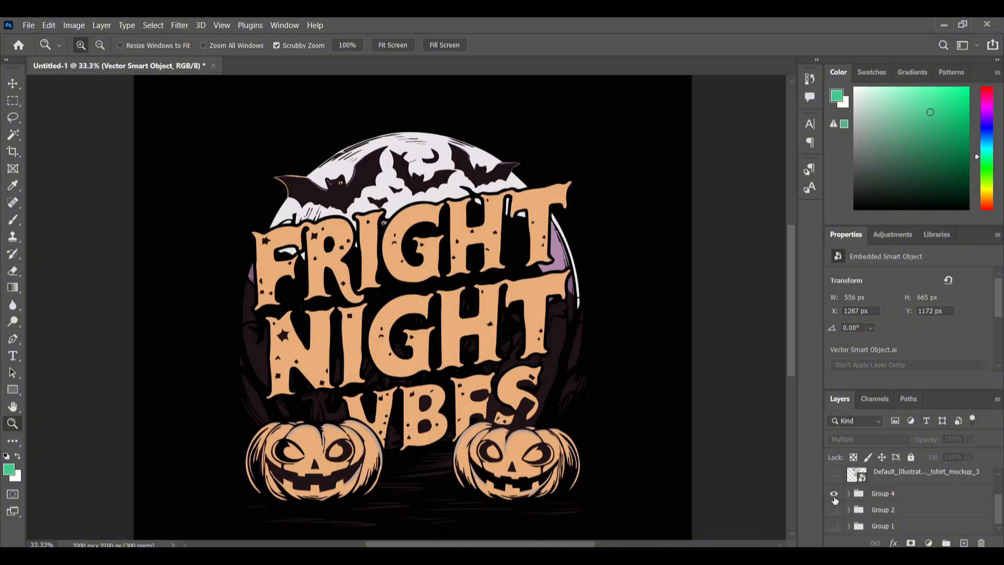
Save the pumpkin design on its black background as a PNG named 2 in Downloads with the default format options
click(27, 25)
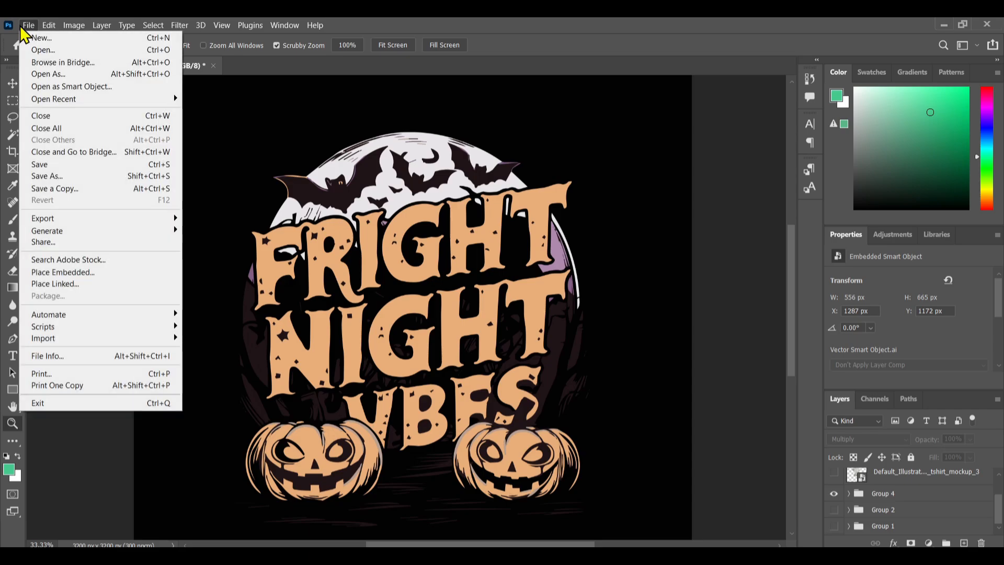
click(61, 178)
click(319, 407)
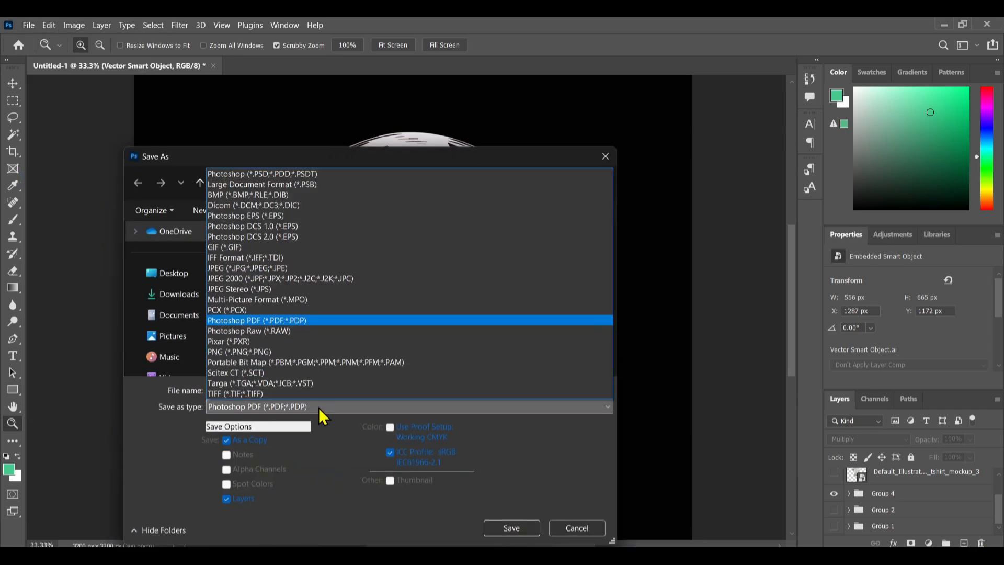
click(279, 352)
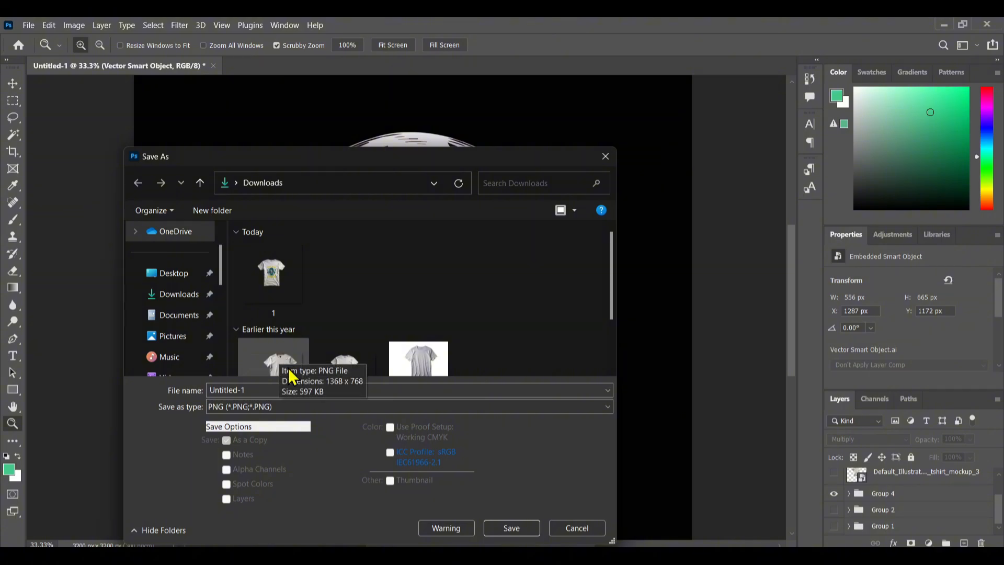
click(260, 389)
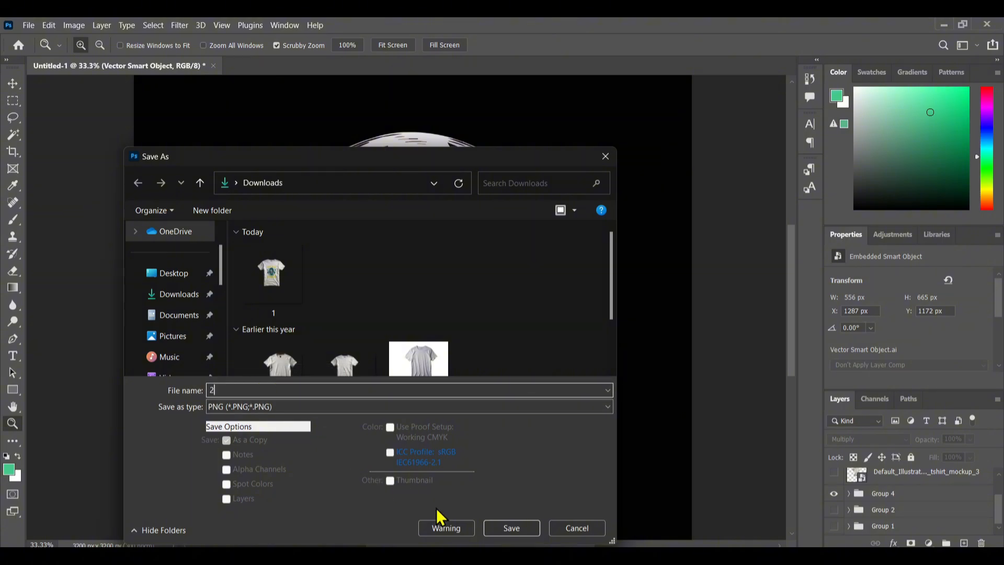
click(515, 530)
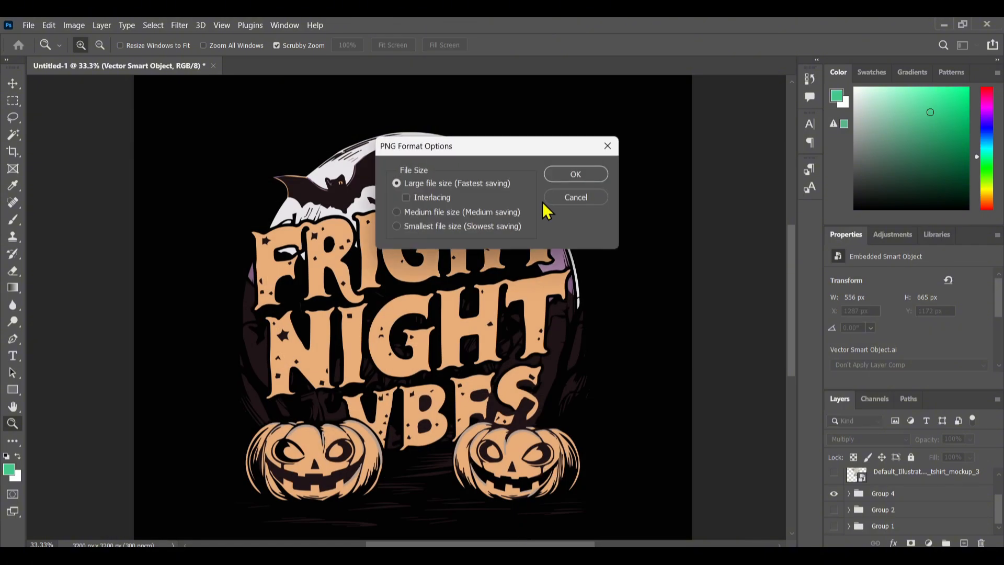
click(562, 172)
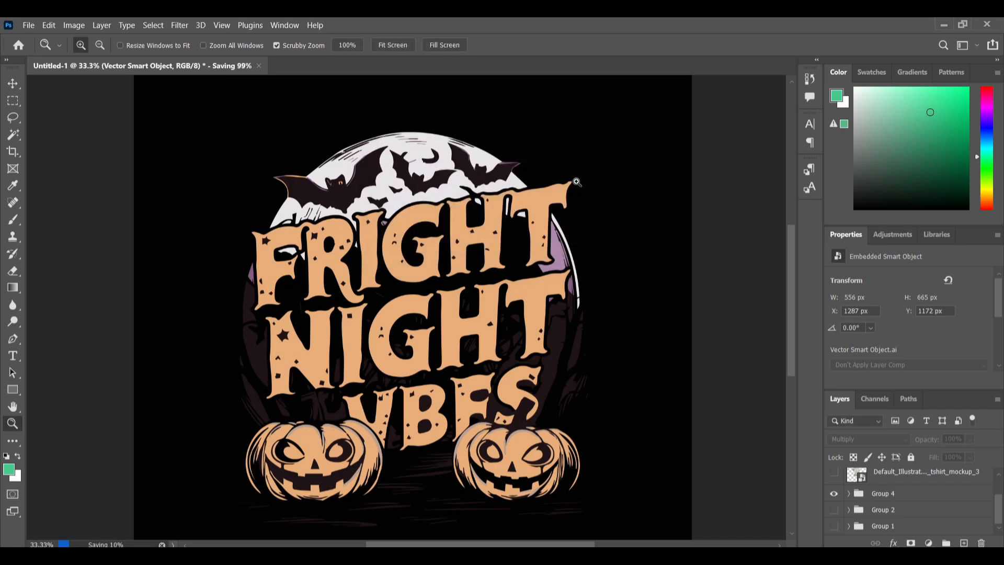
Show Group 2 instead of Group 4 and save the bat-and-moon shirt mockup as a PNG named 3 in Downloads
click(834, 493)
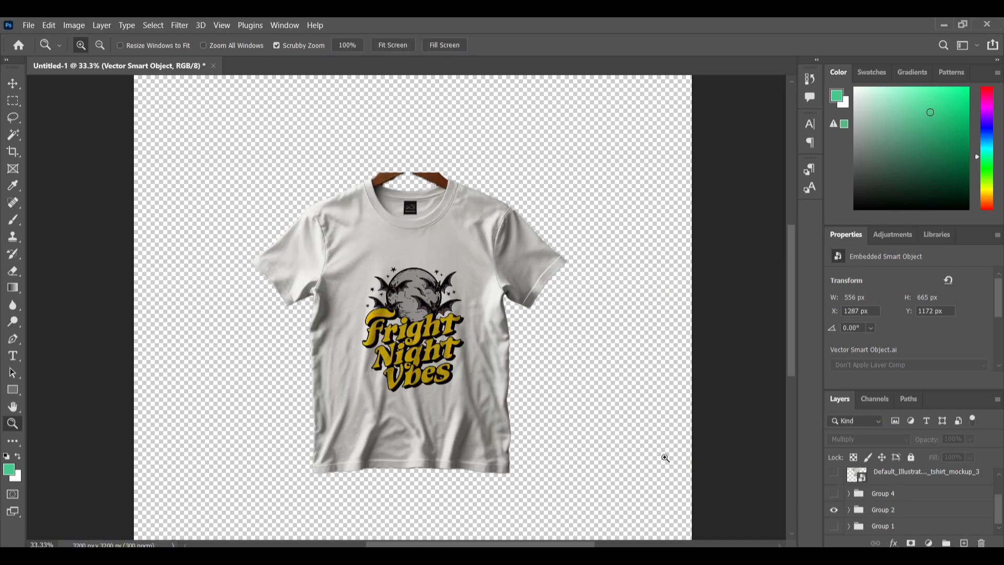
click(29, 25)
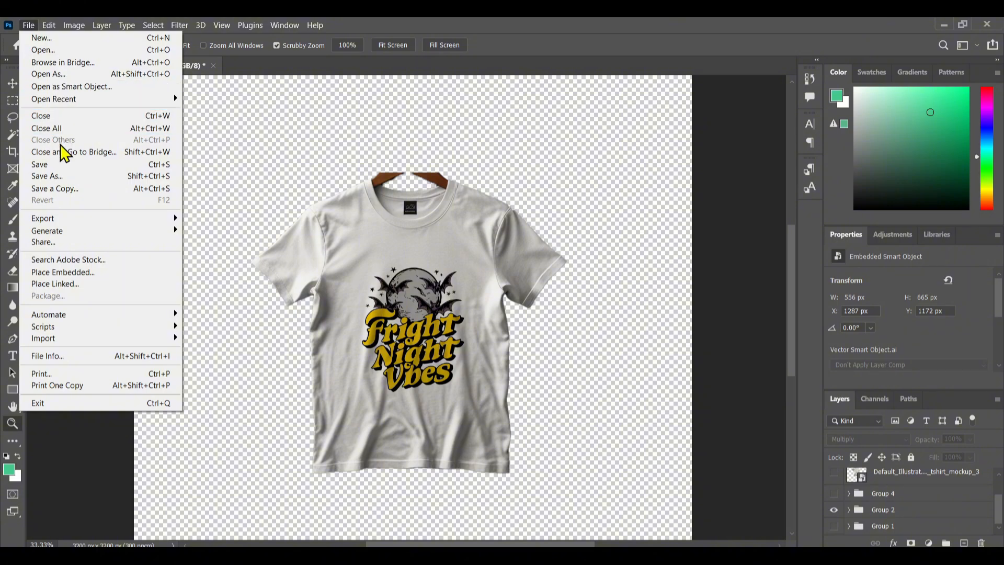
click(61, 176)
click(269, 408)
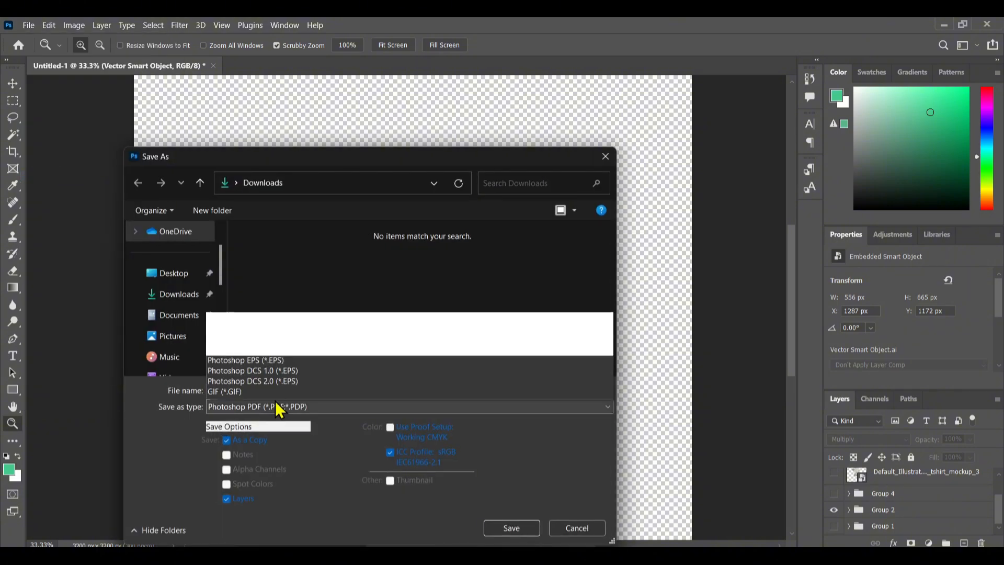
click(258, 346)
double_click(261, 391)
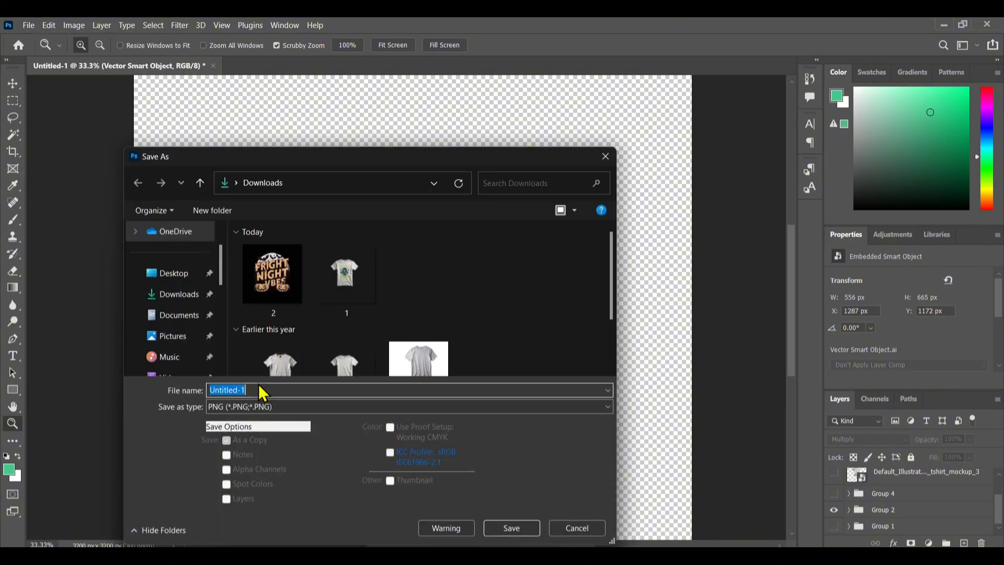
text(3)
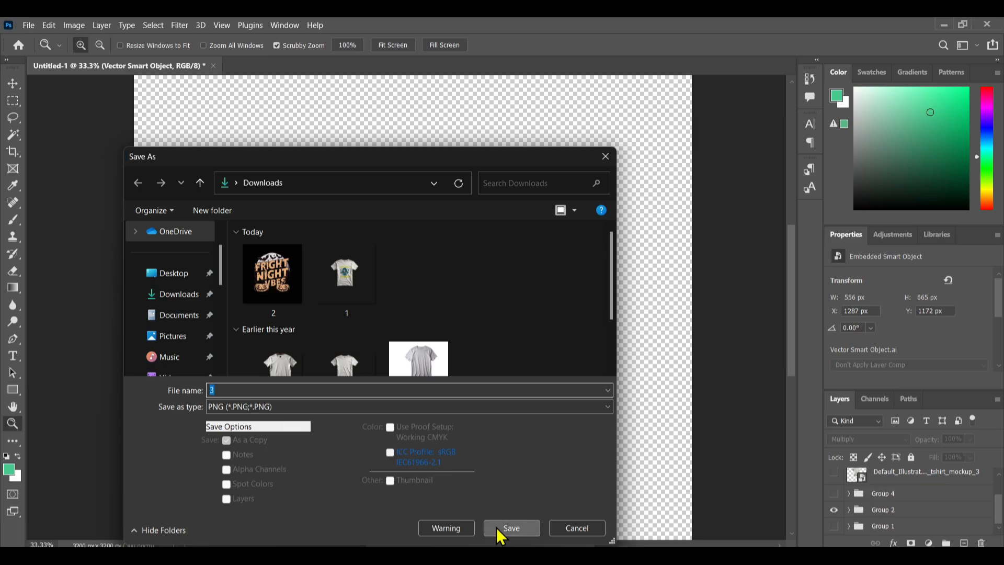
click(500, 529)
click(577, 175)
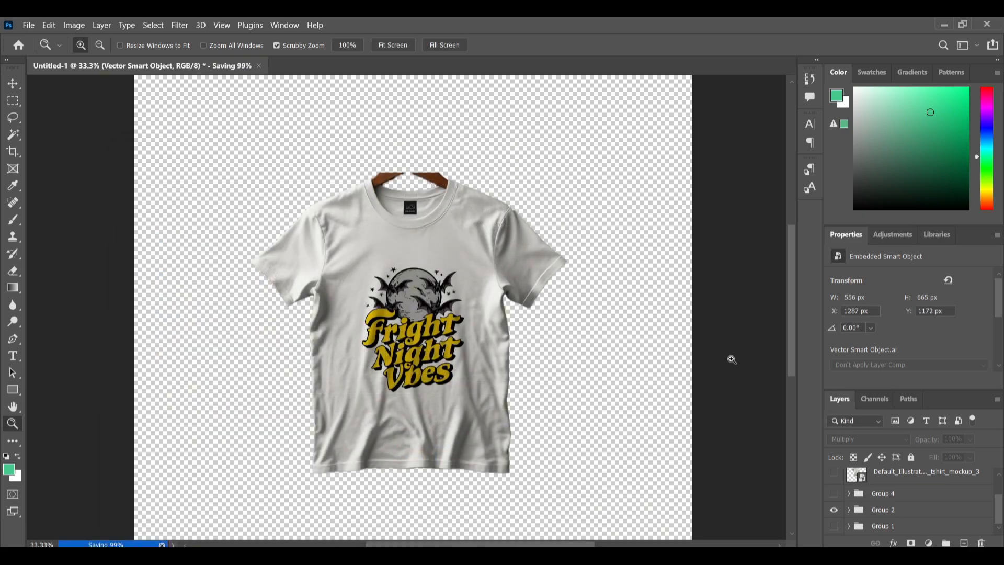
Show Group 1 instead of Group 2 and save the dark-haired skull woman shirt mockup as a PNG named 4 in Downloads
click(834, 510)
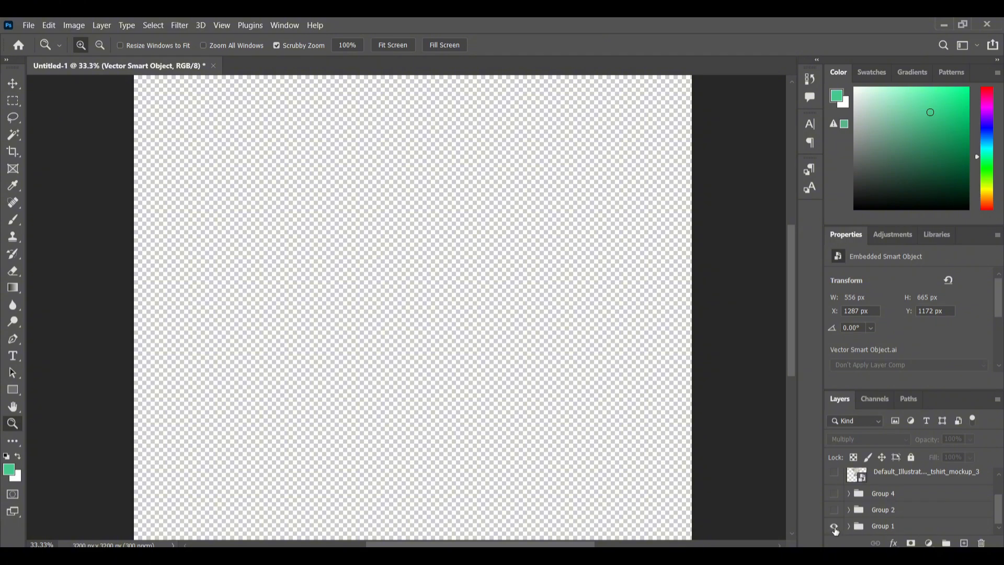
click(835, 526)
click(29, 25)
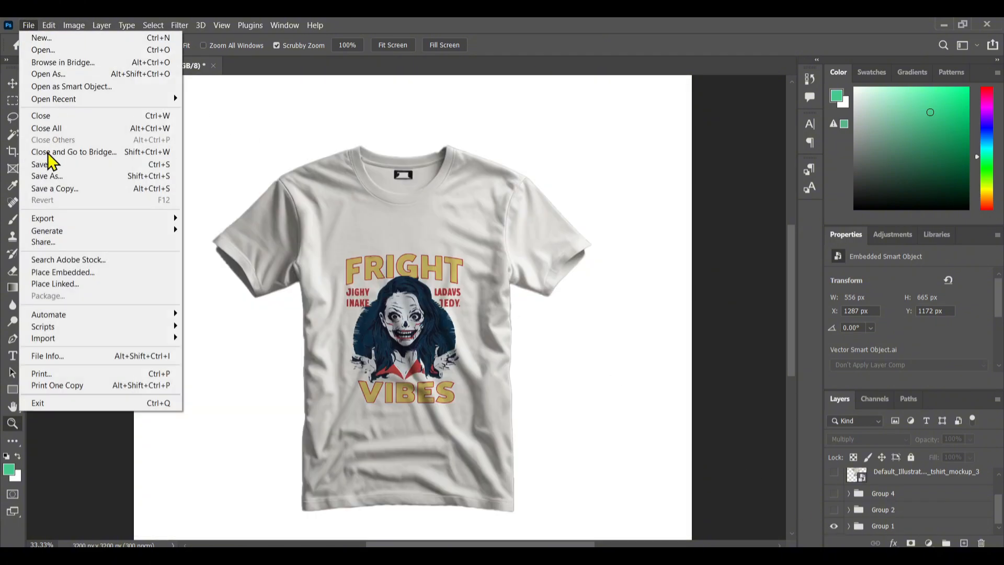
click(48, 177)
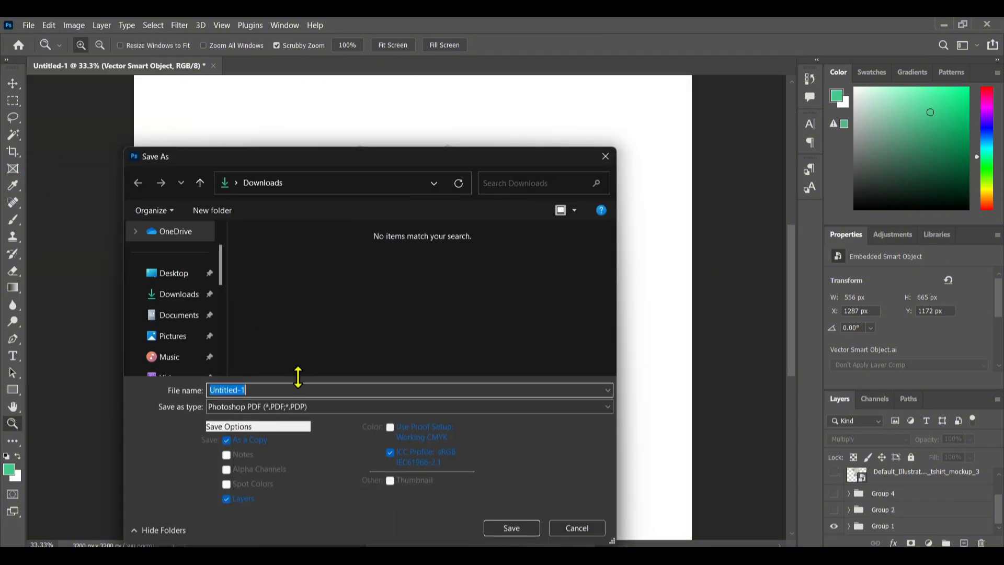
click(294, 407)
click(253, 350)
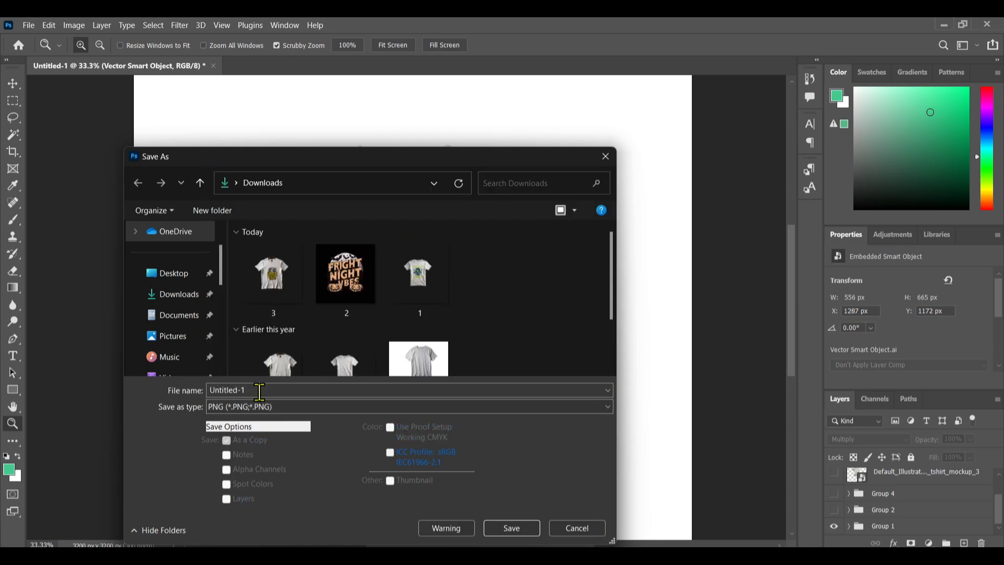
double_click(250, 391)
text(4)
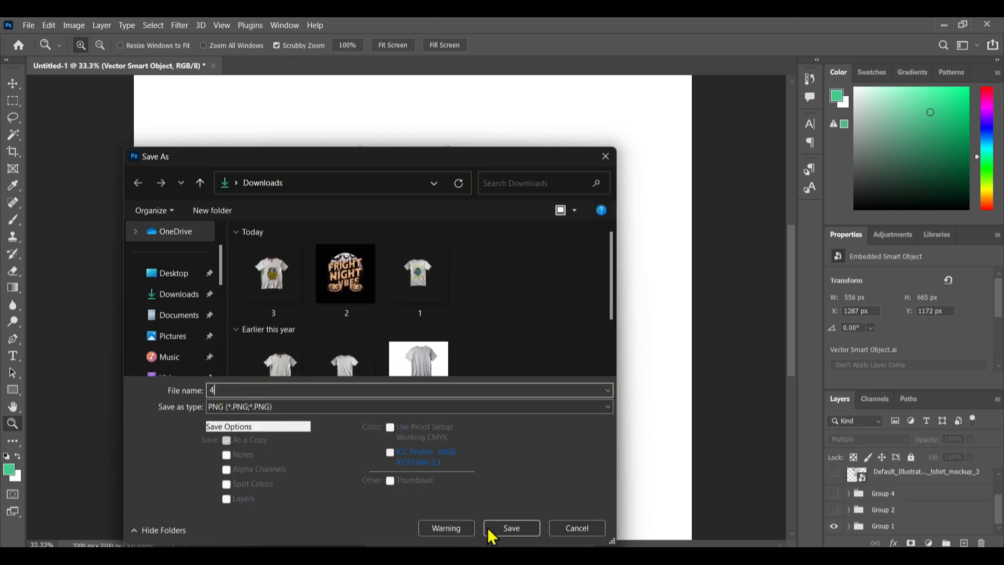
click(511, 530)
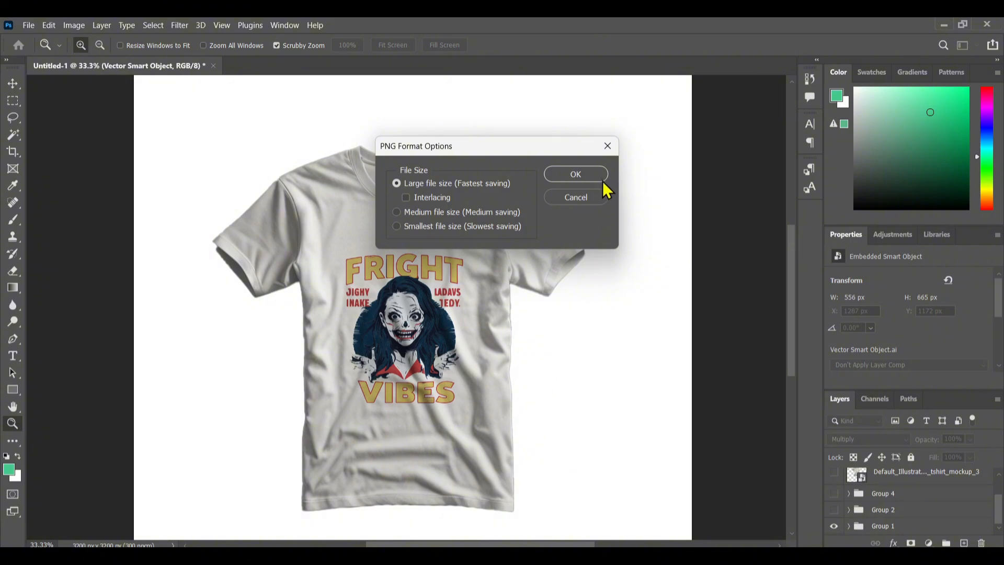
click(591, 172)
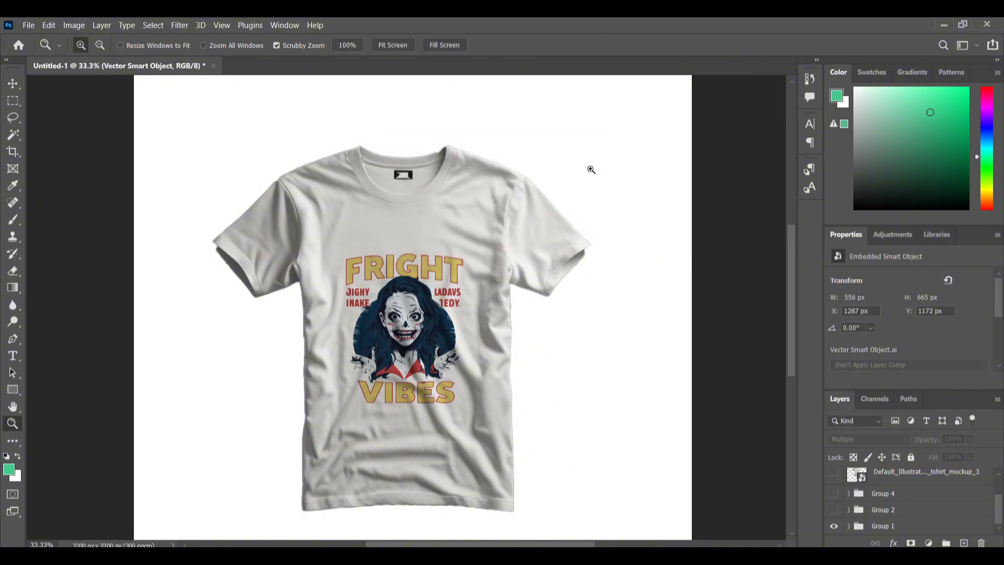